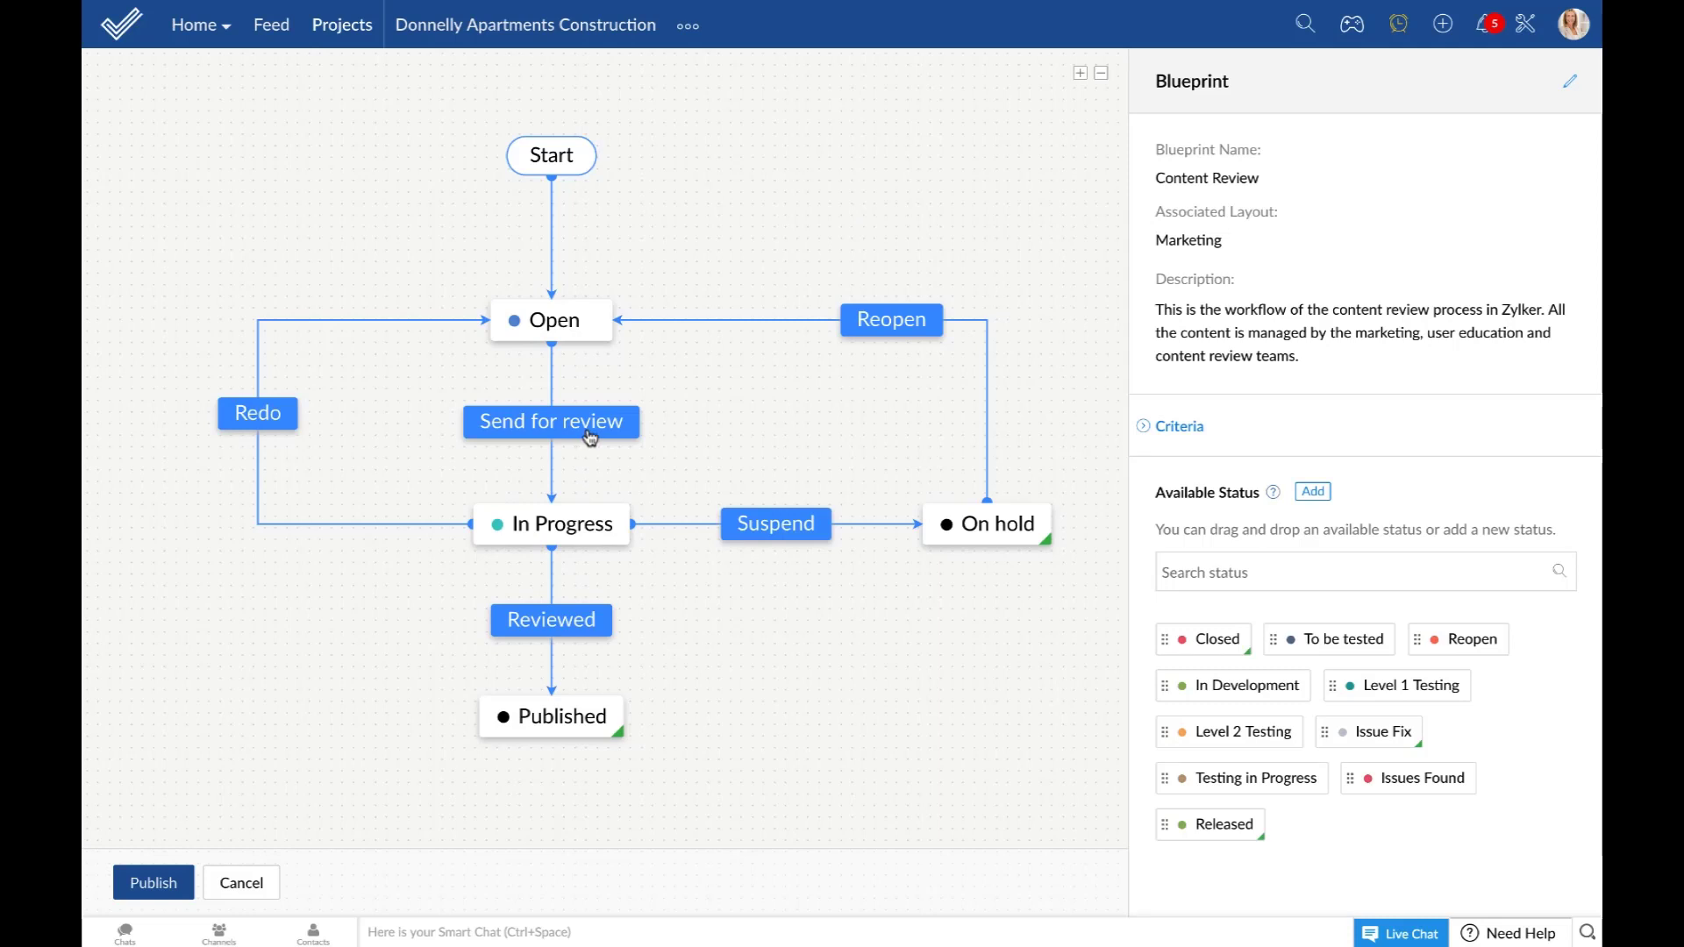
mouse_move(580, 517)
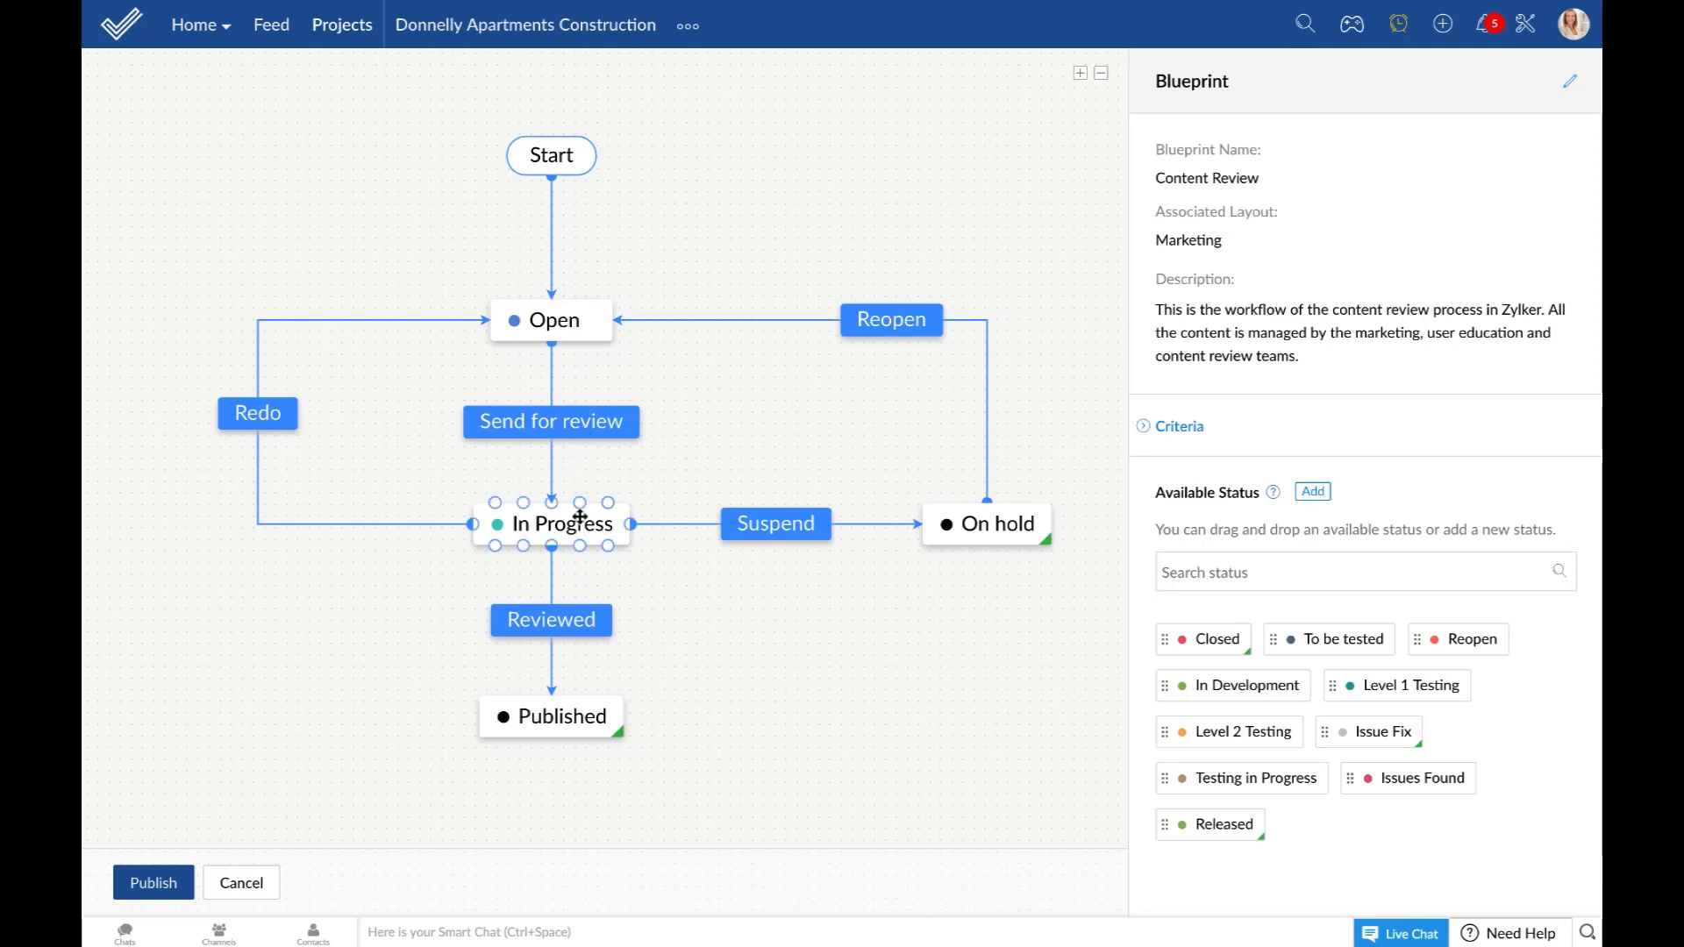
mouse_move(559, 701)
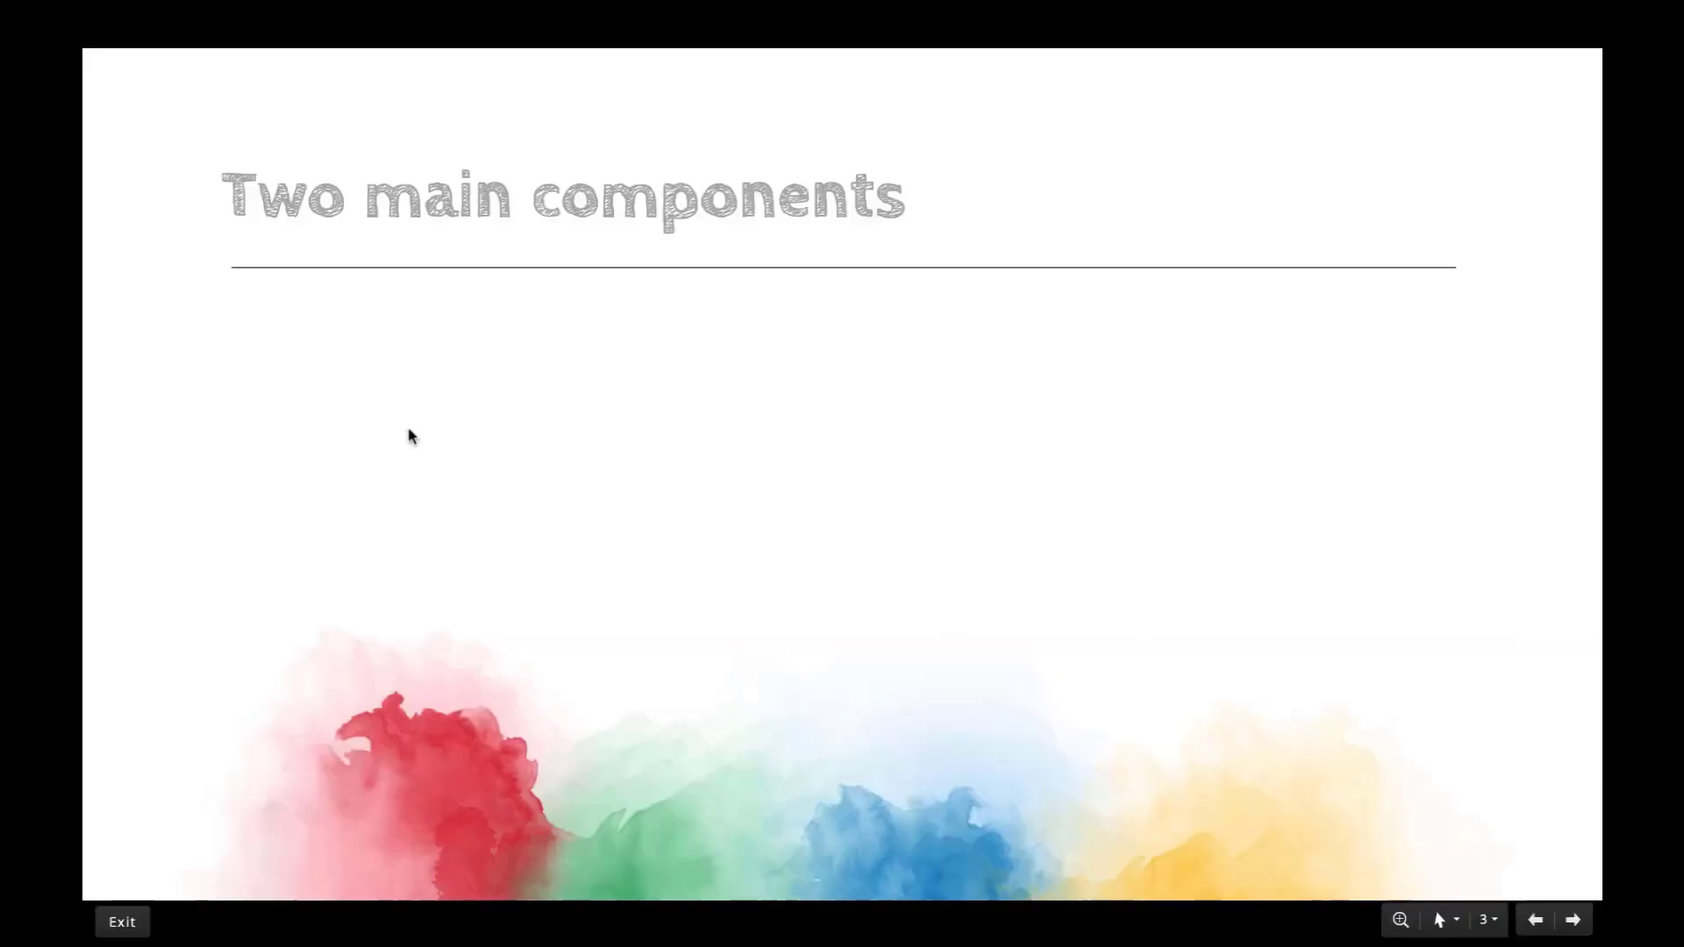
key(Right)
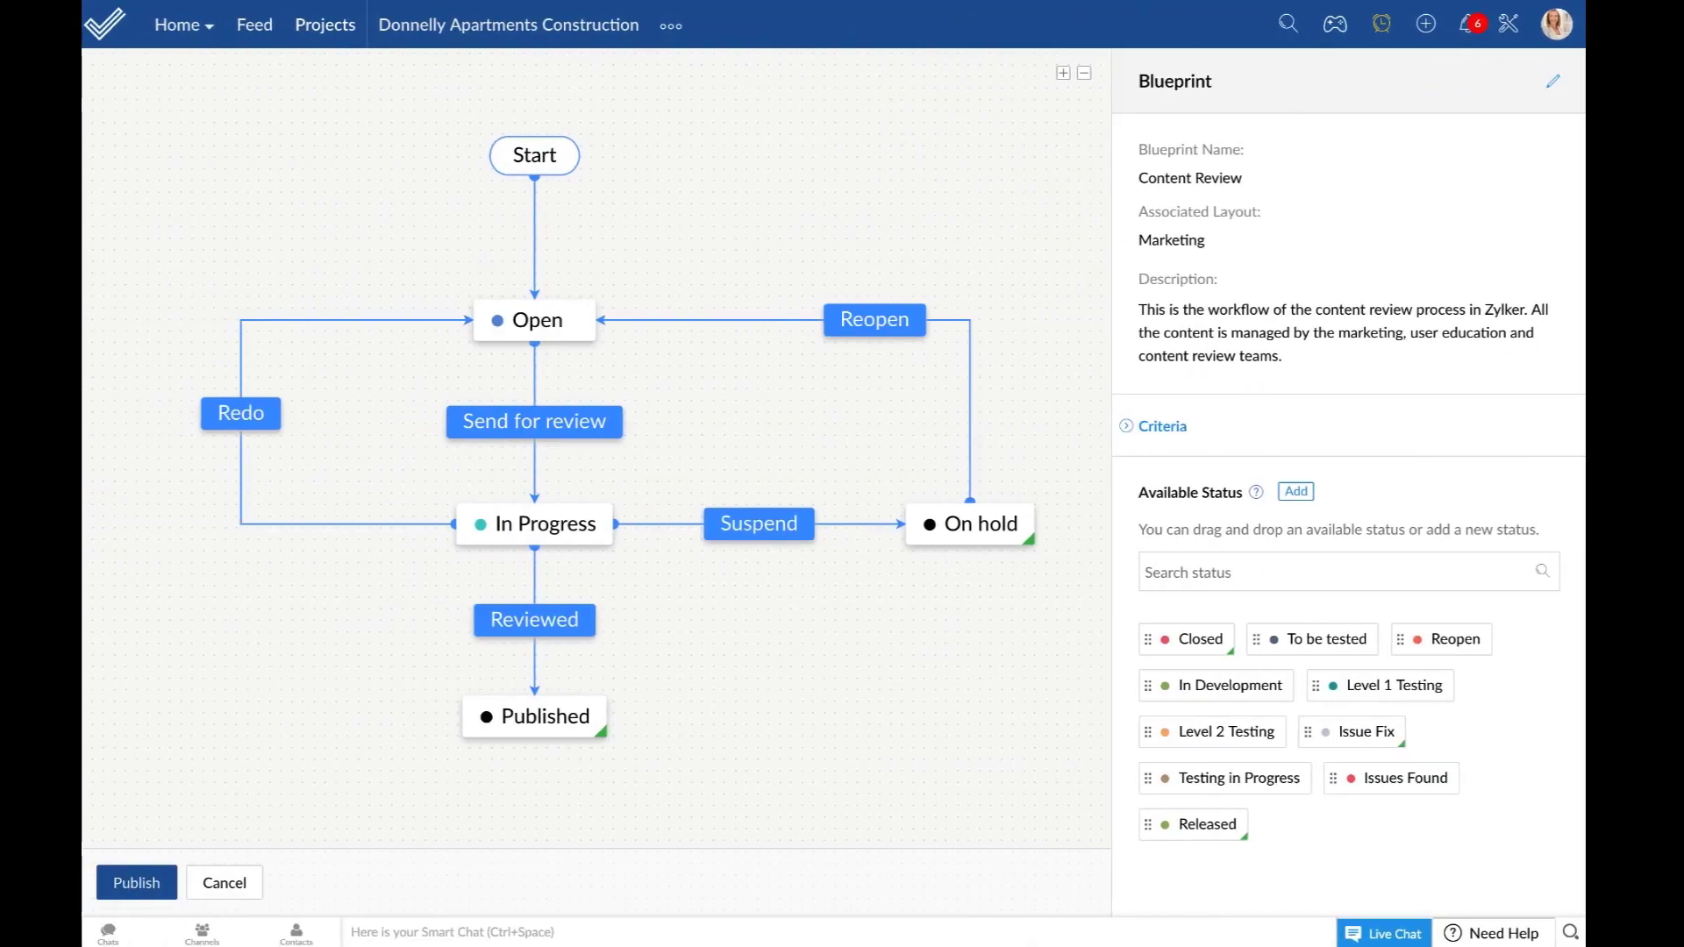
click(540, 317)
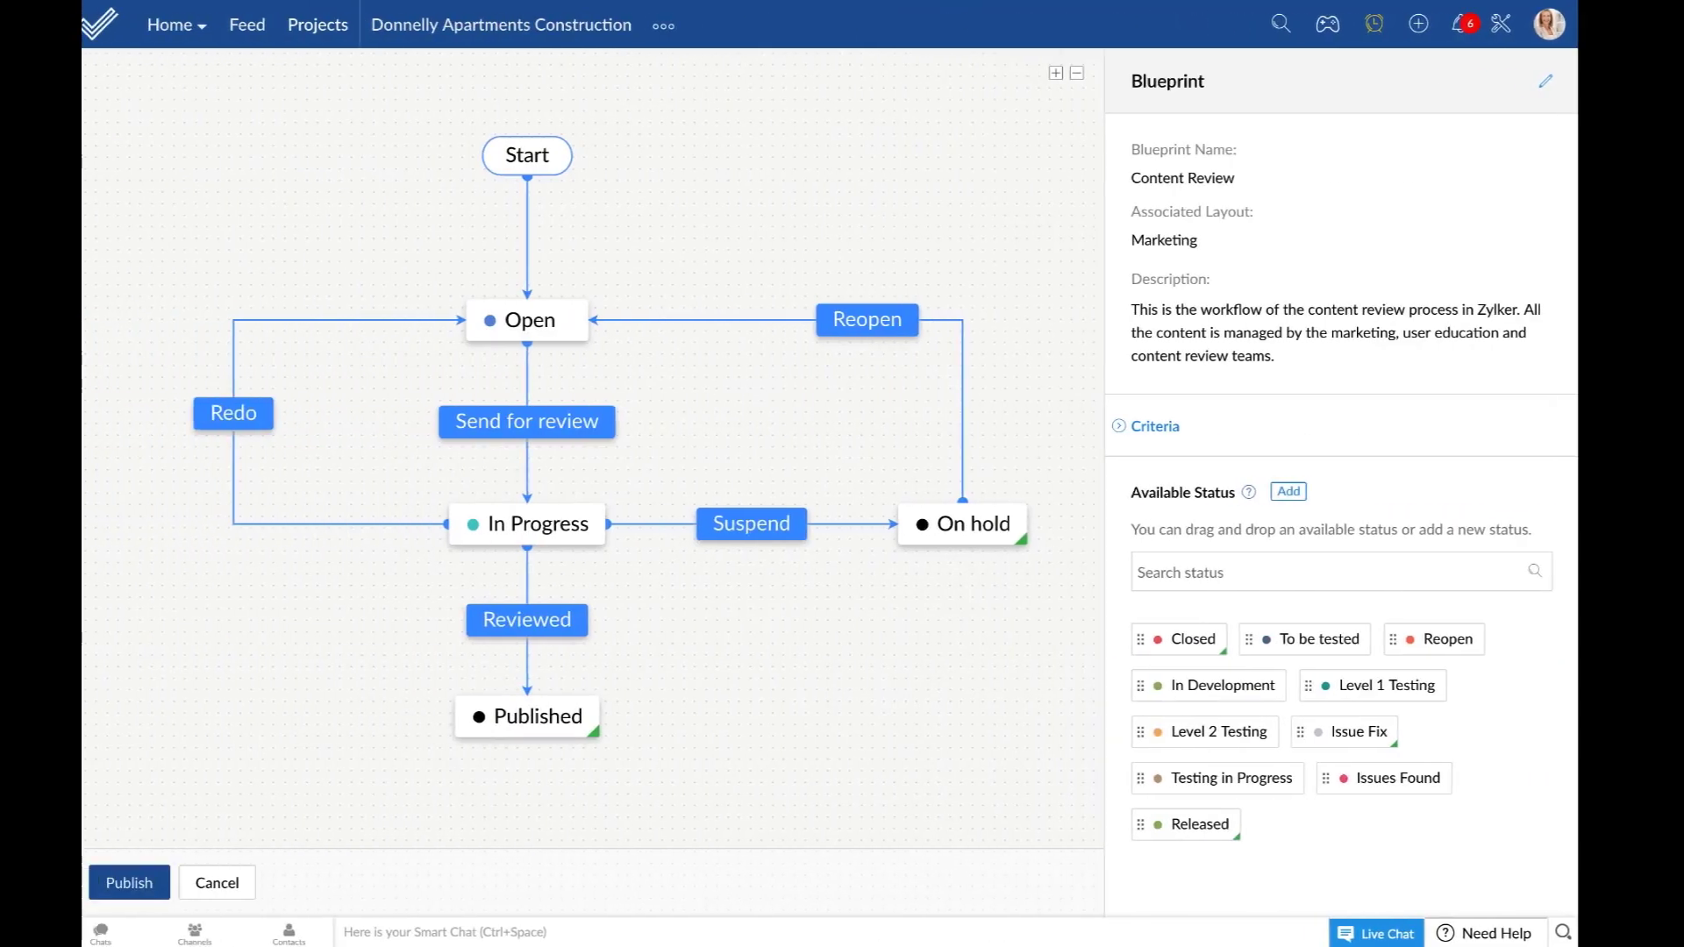
click(959, 525)
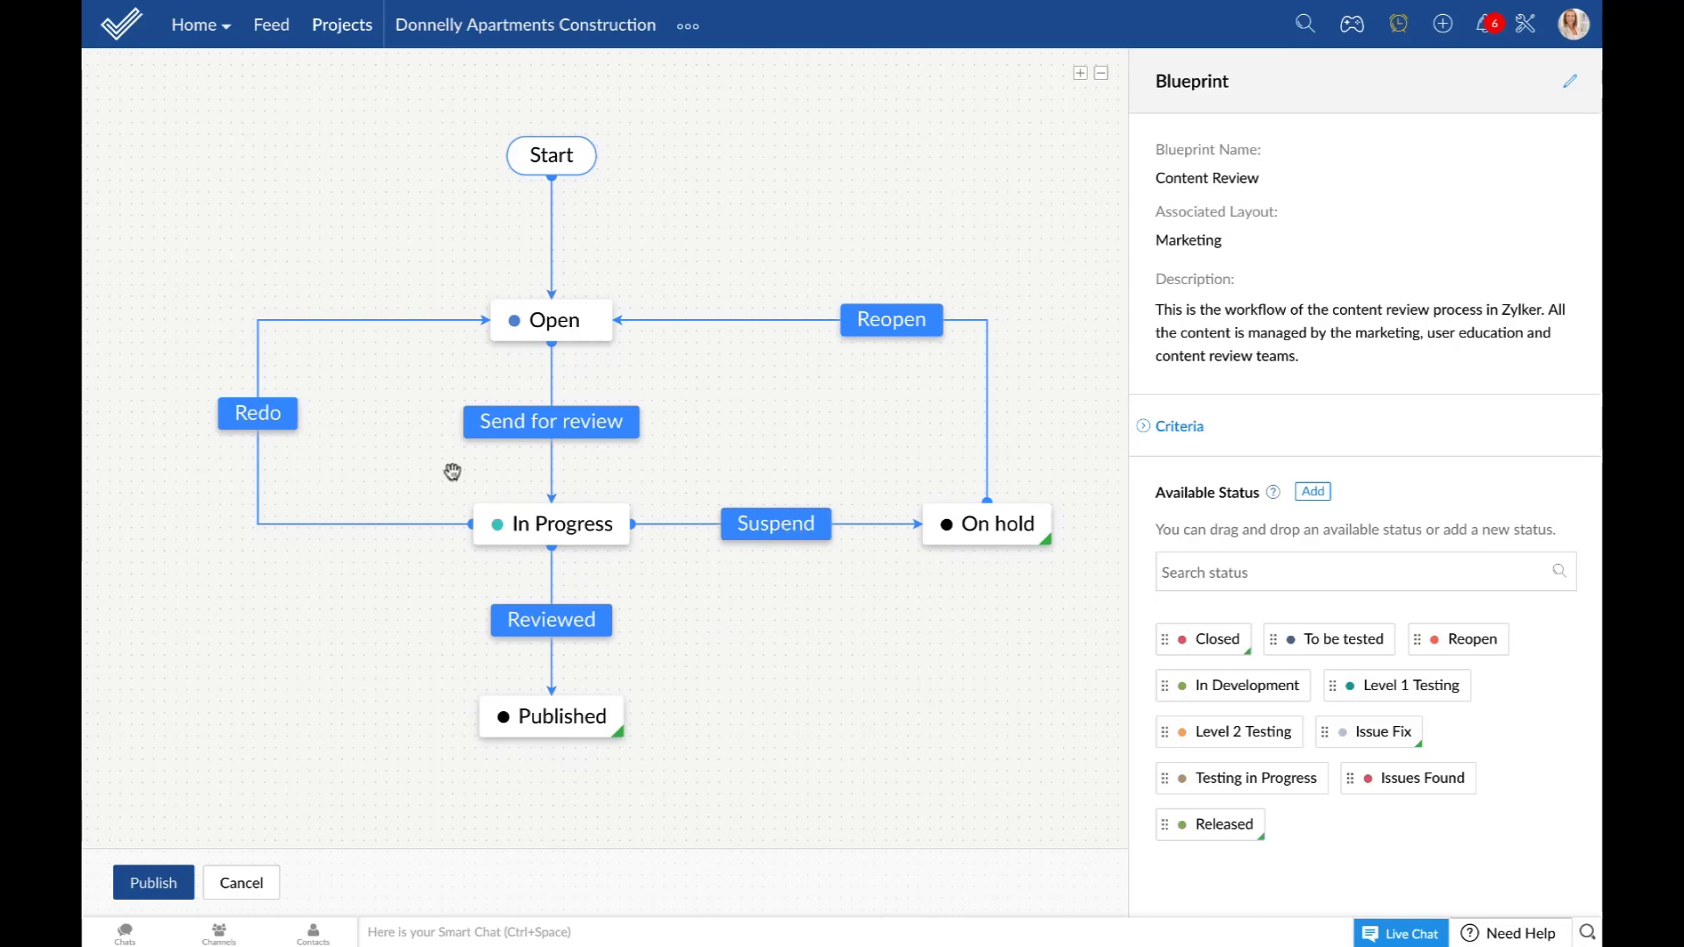
mouse_move(590, 504)
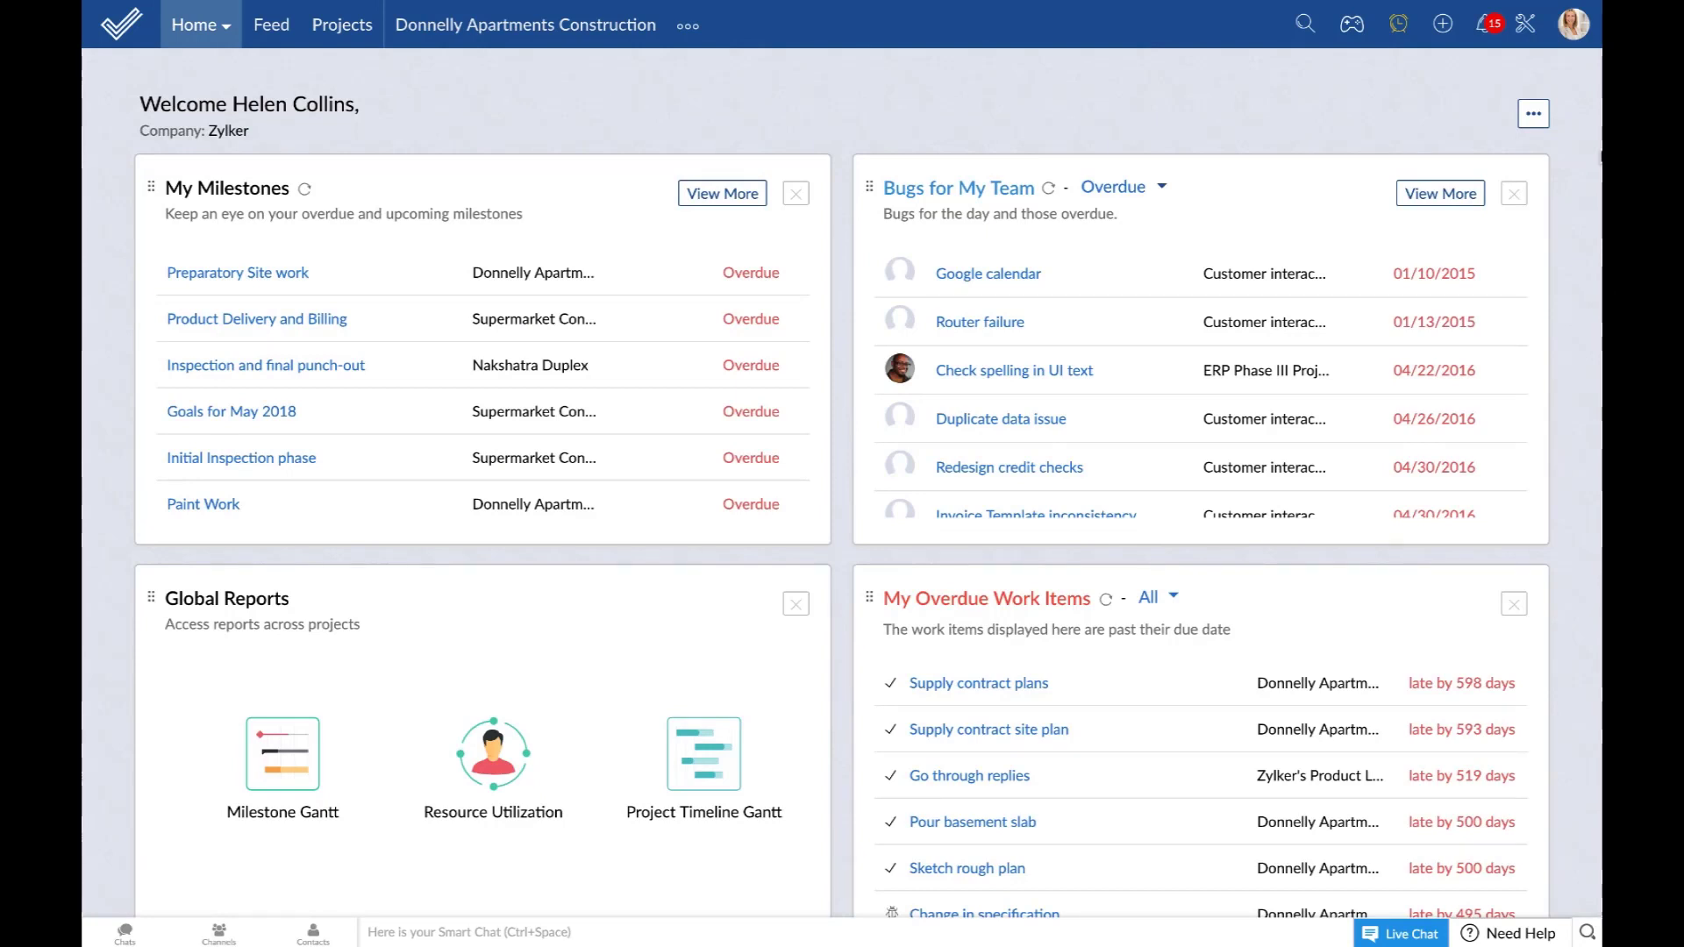
Open the portal's task automation blueprints, view the layout choices for a new blueprint, and leave without saving.
click(1527, 26)
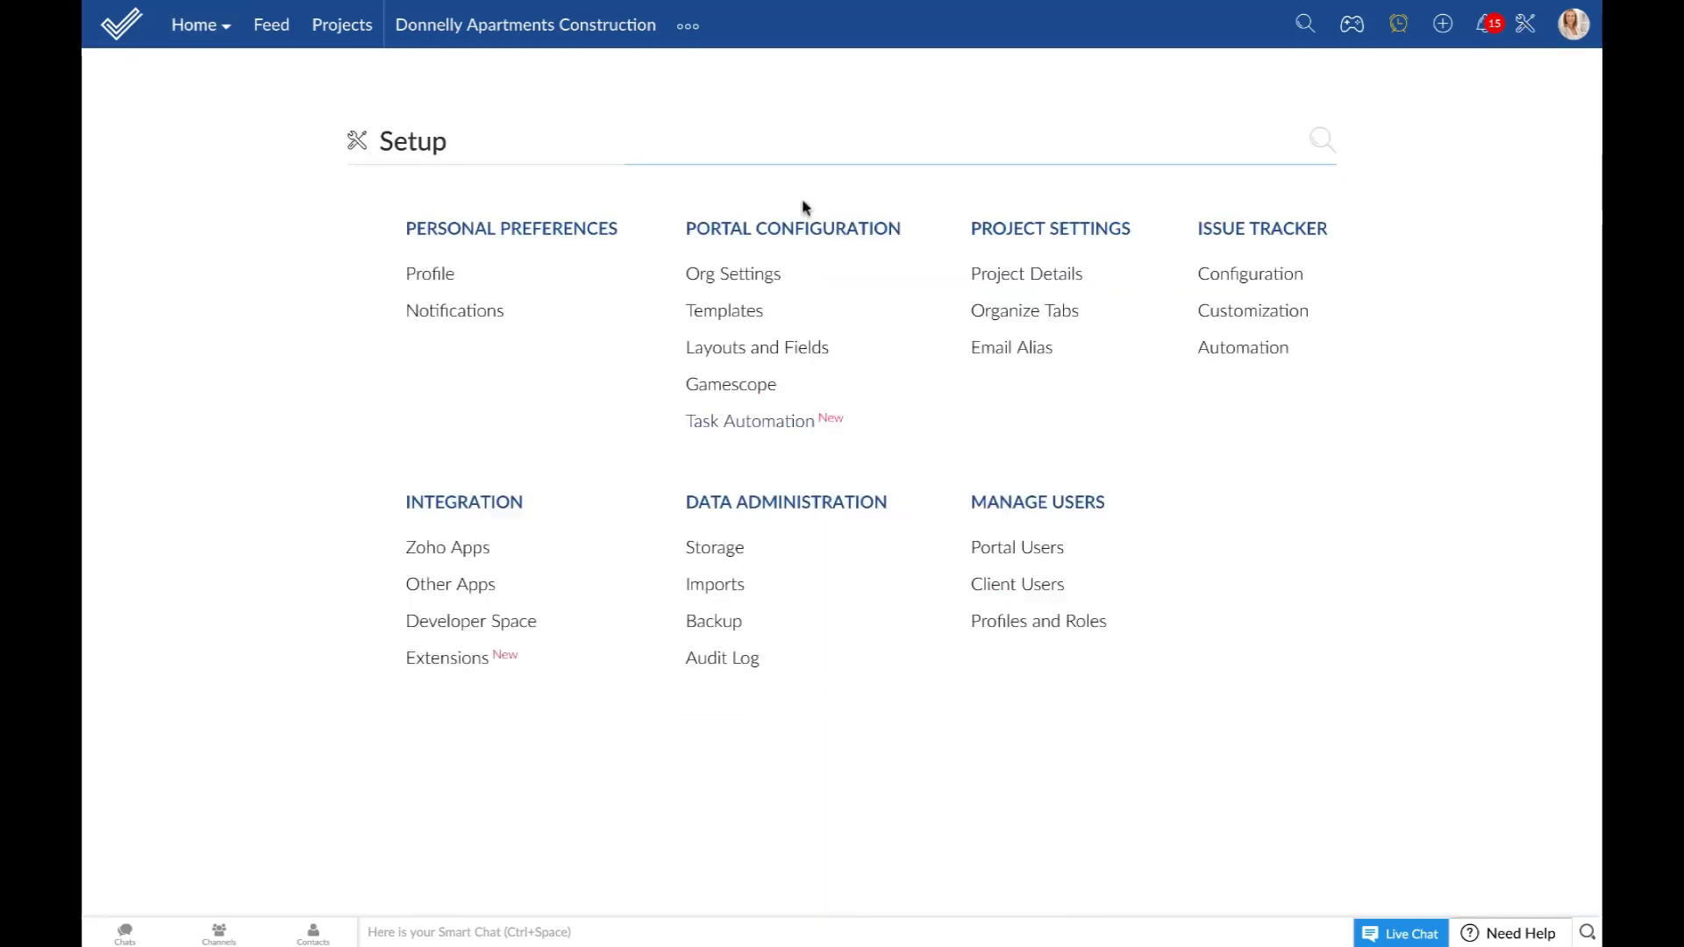
click(772, 424)
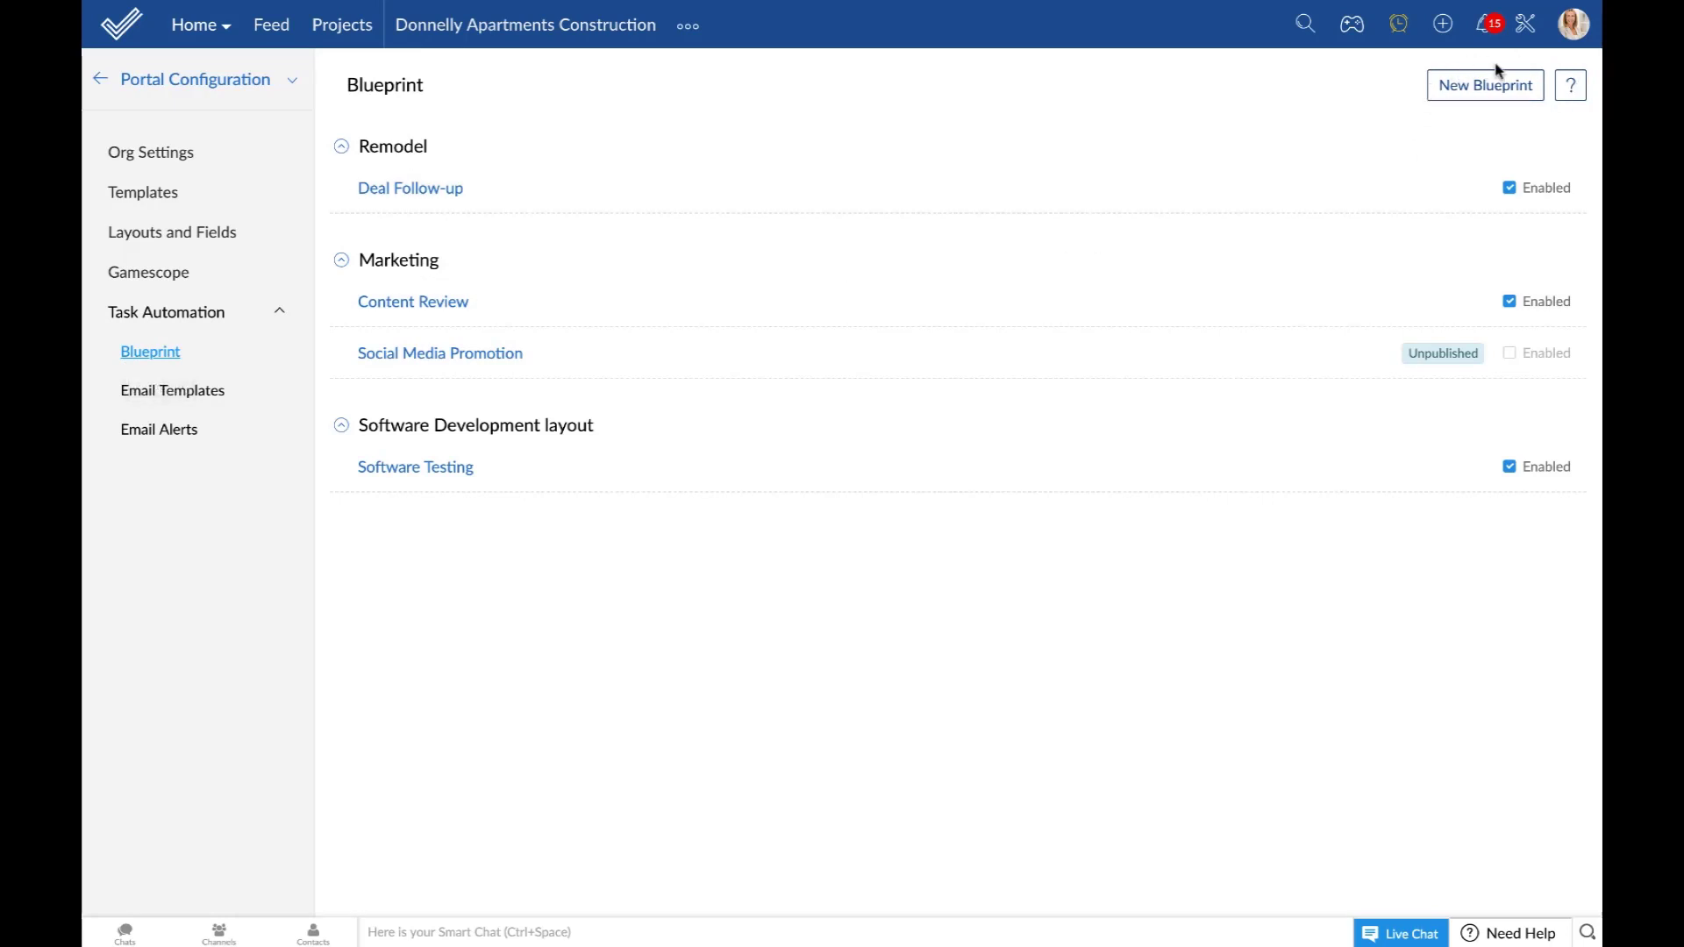
click(1494, 91)
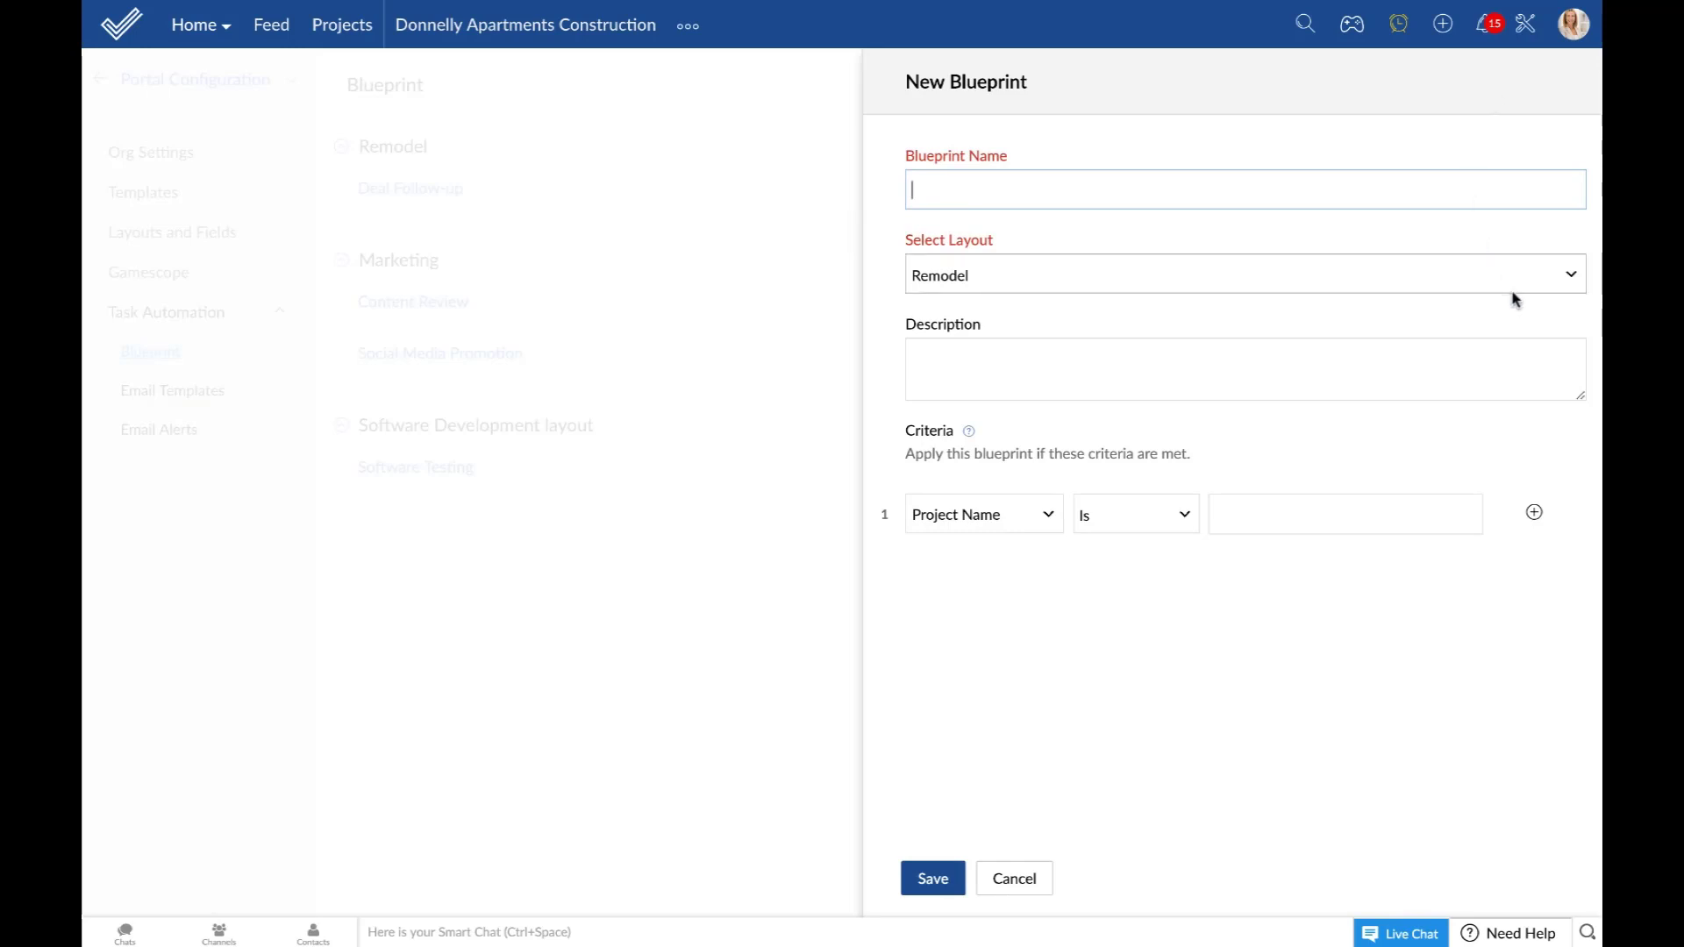
click(1235, 282)
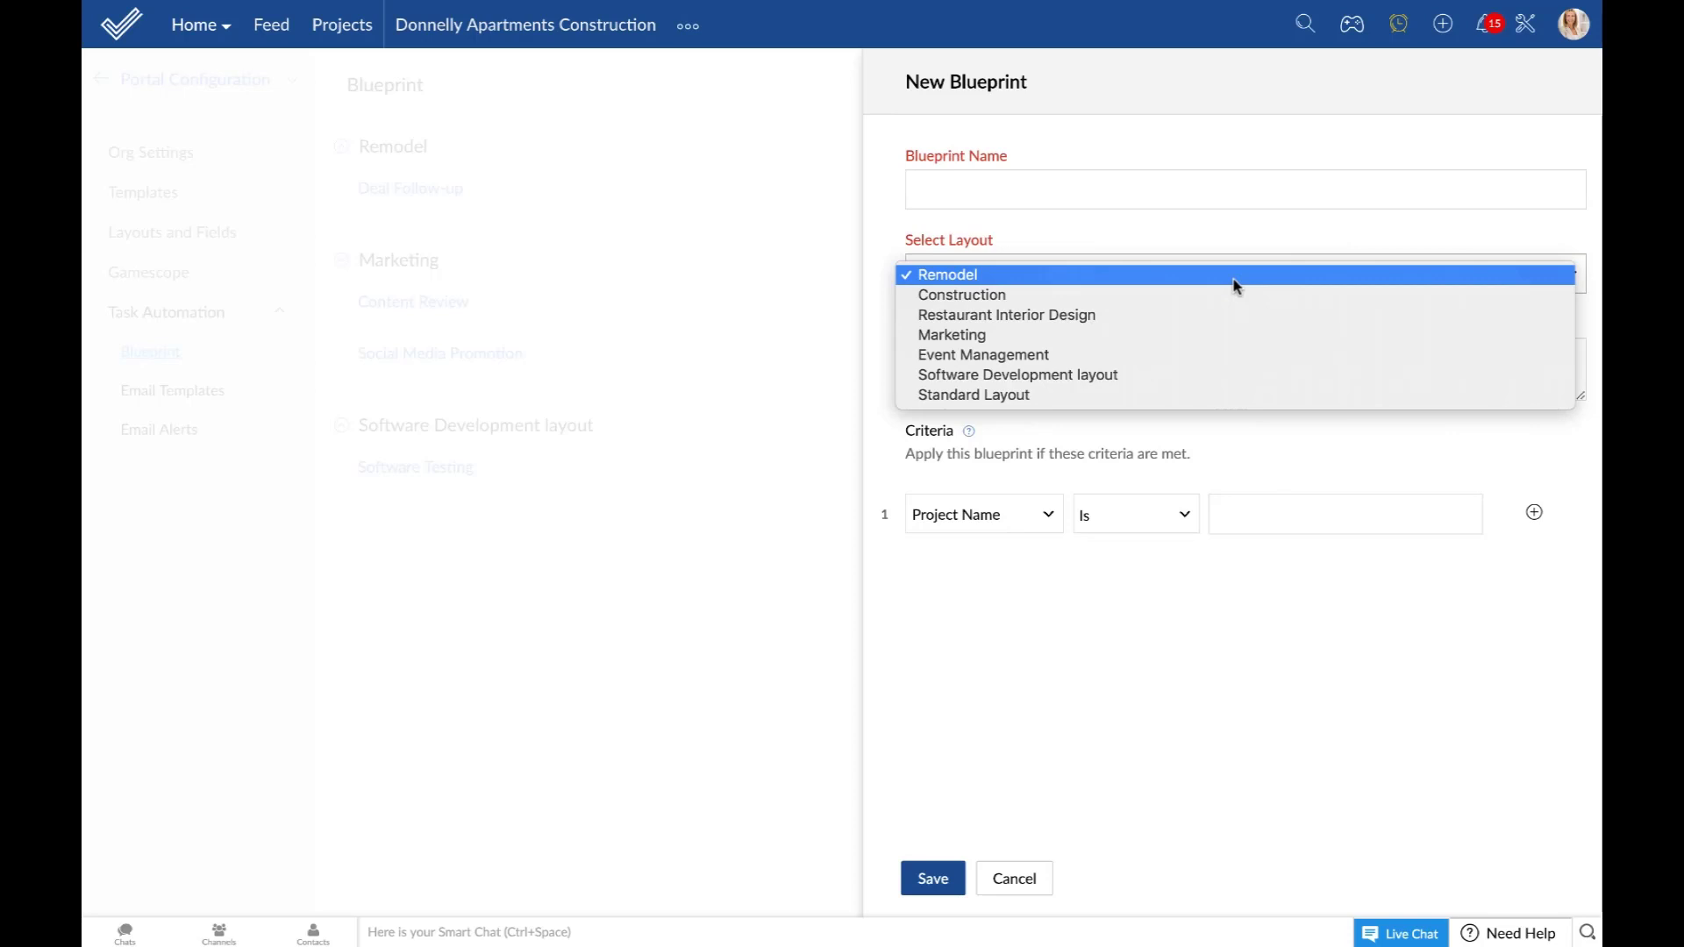
click(1278, 787)
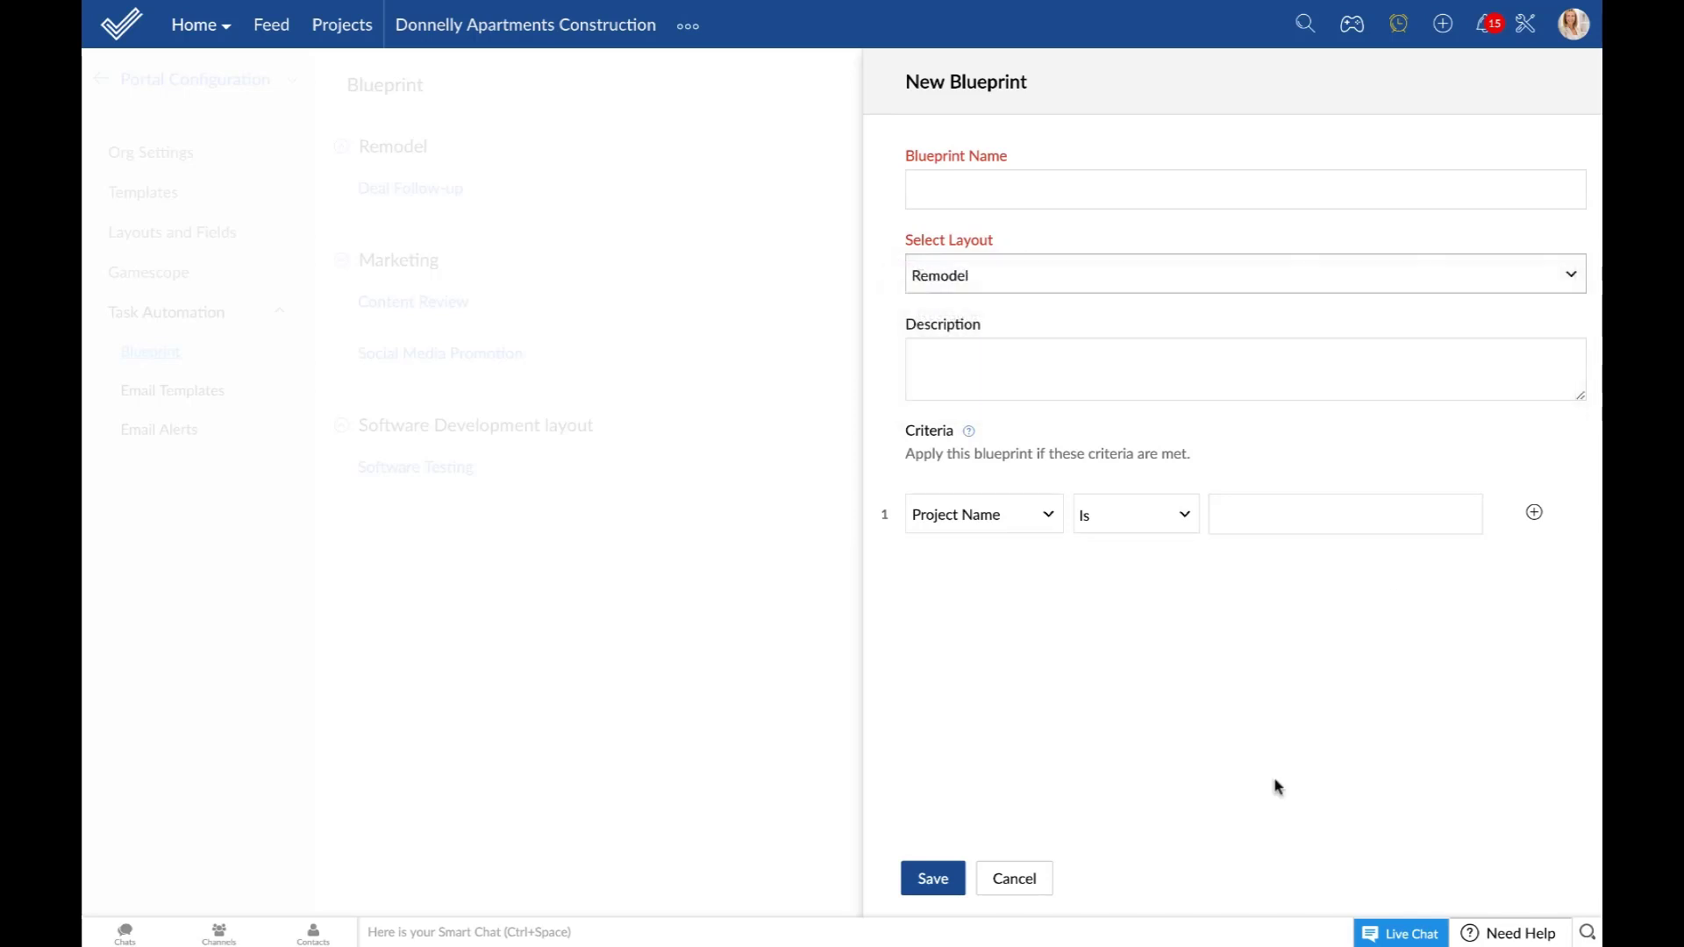
click(1013, 880)
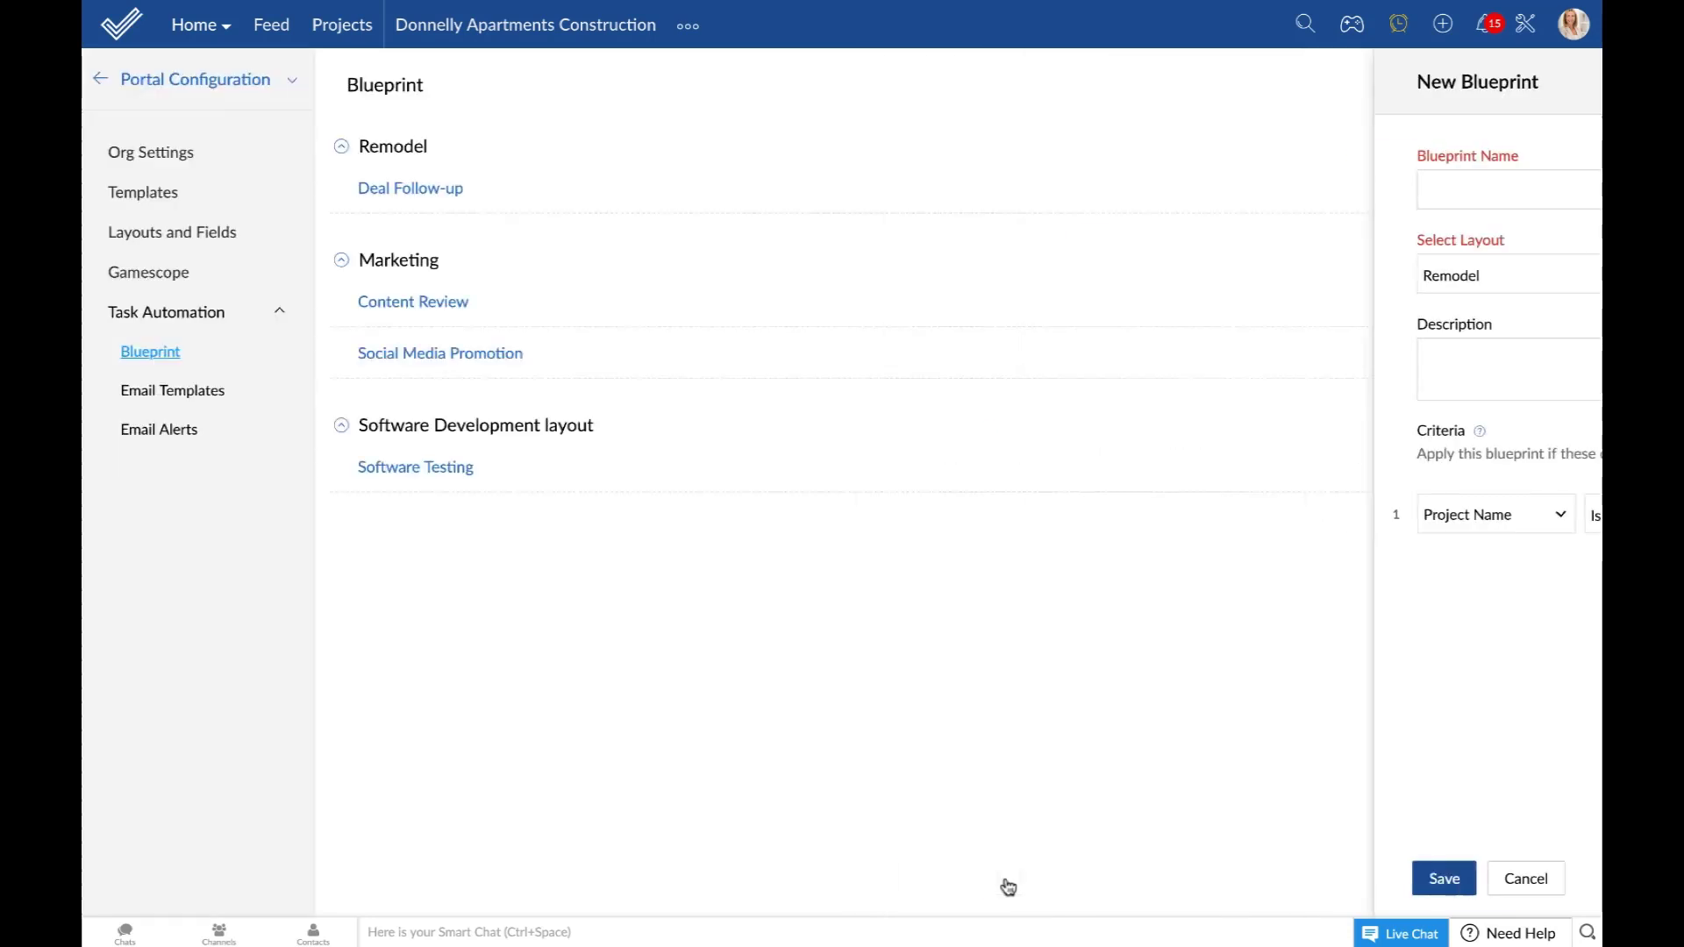
Open the portal's task layouts in the setup and examine the fields of the Standard Layout without changing it.
click(1525, 28)
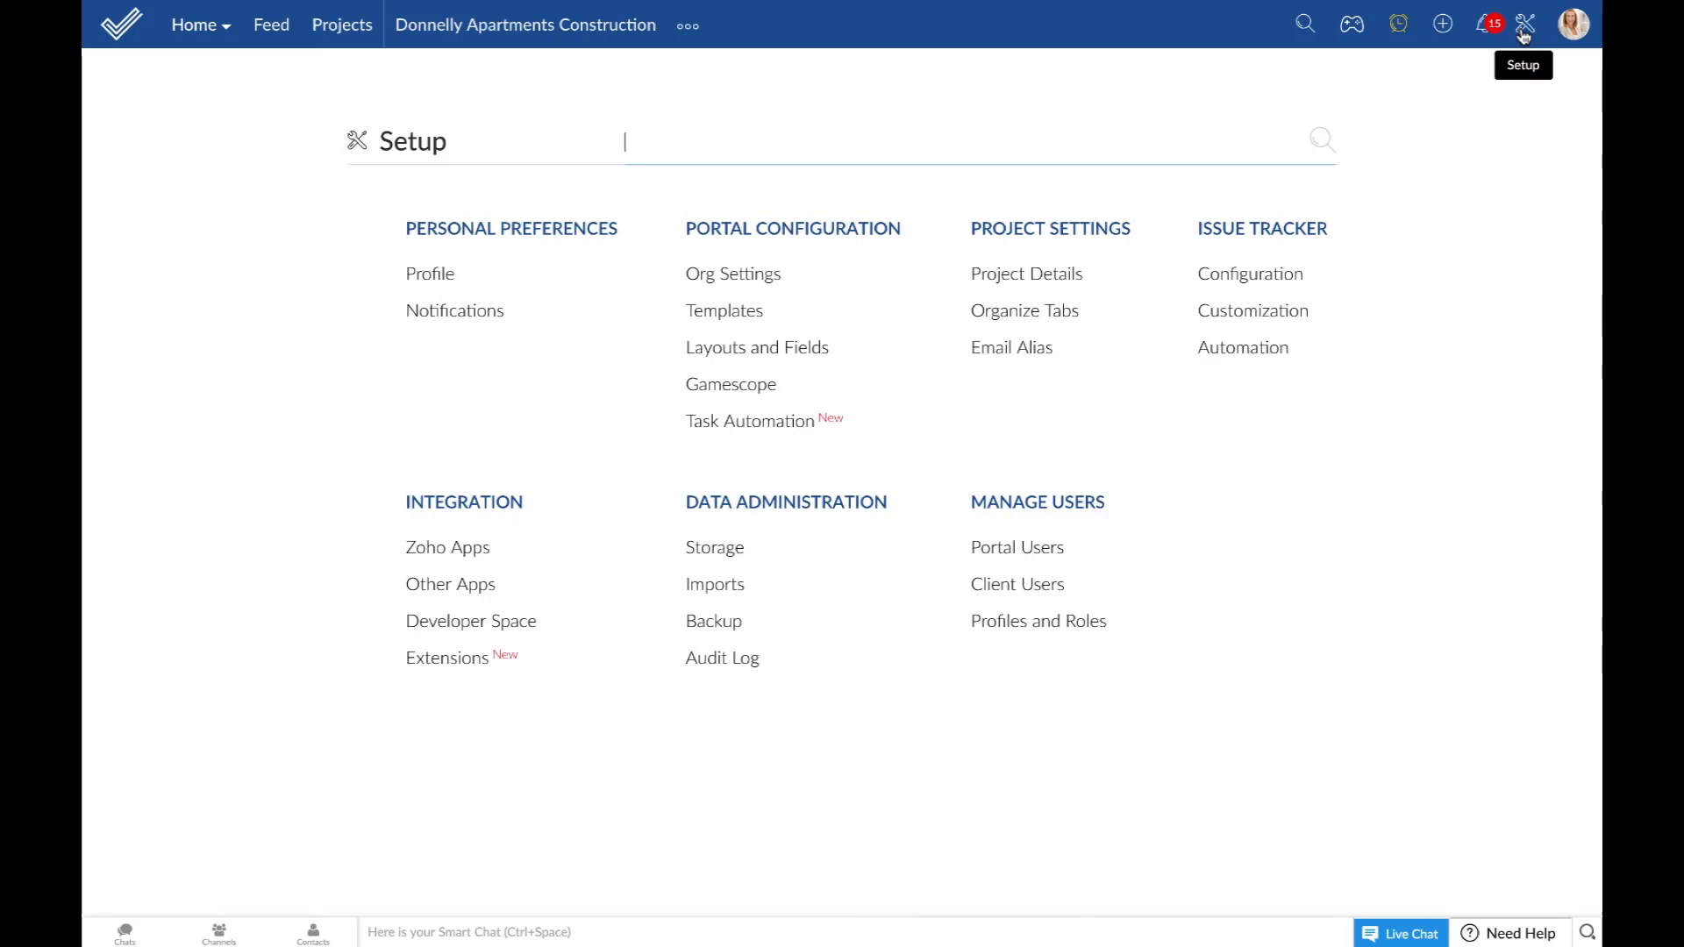
click(797, 357)
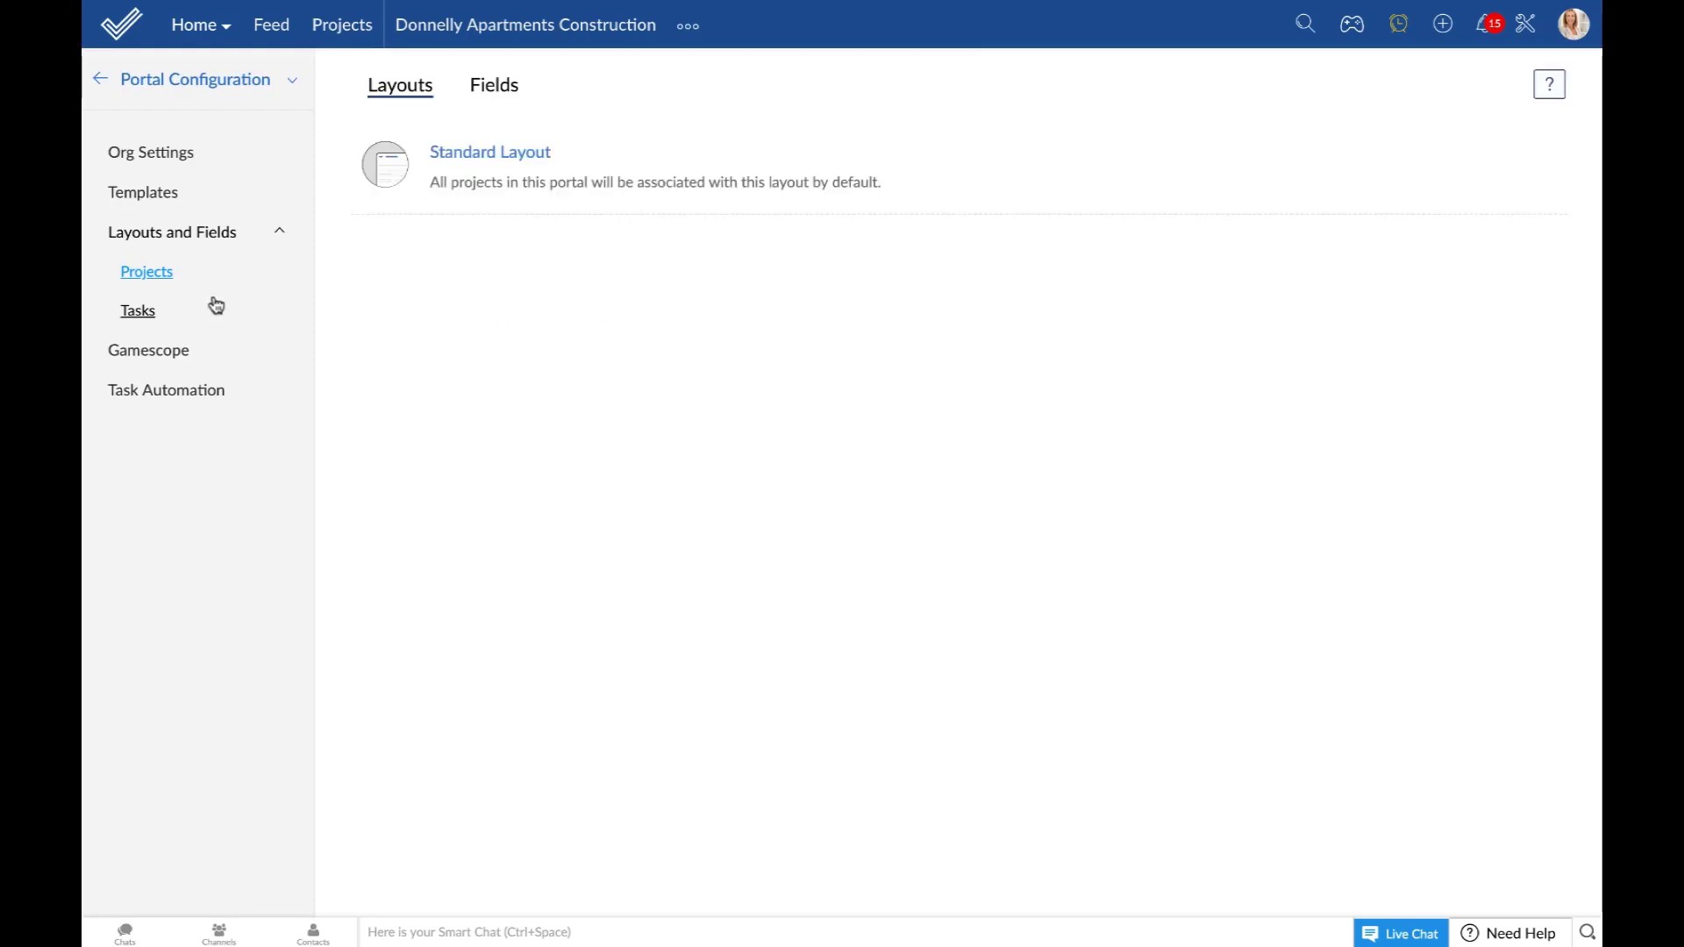
click(138, 312)
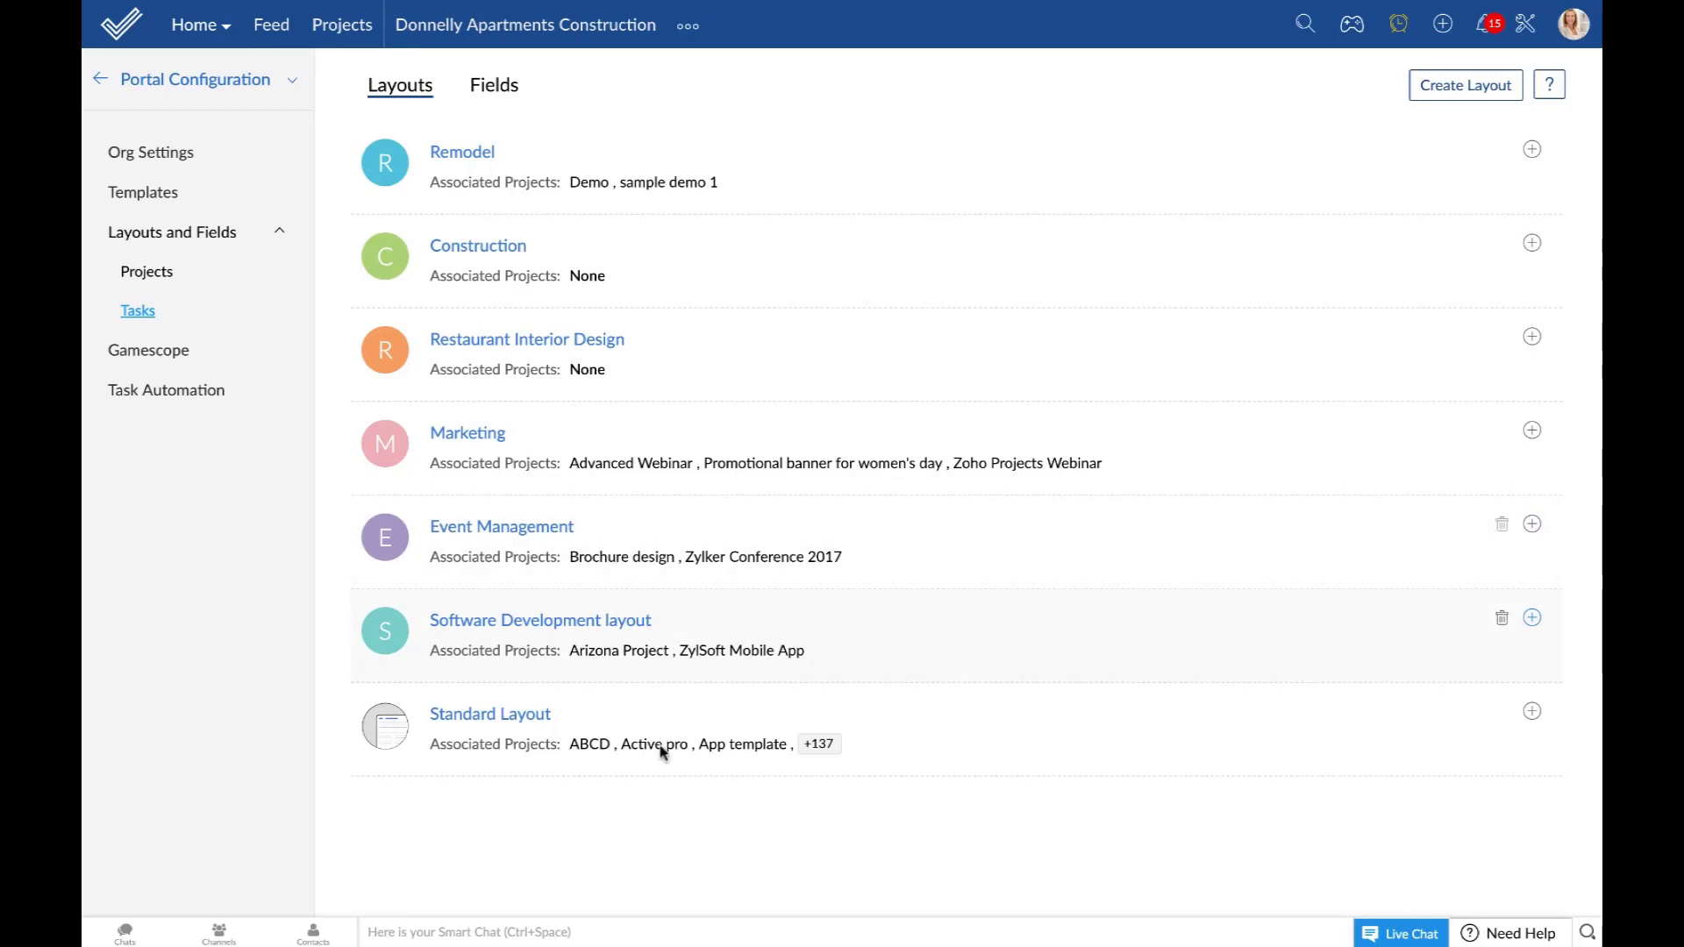
click(492, 723)
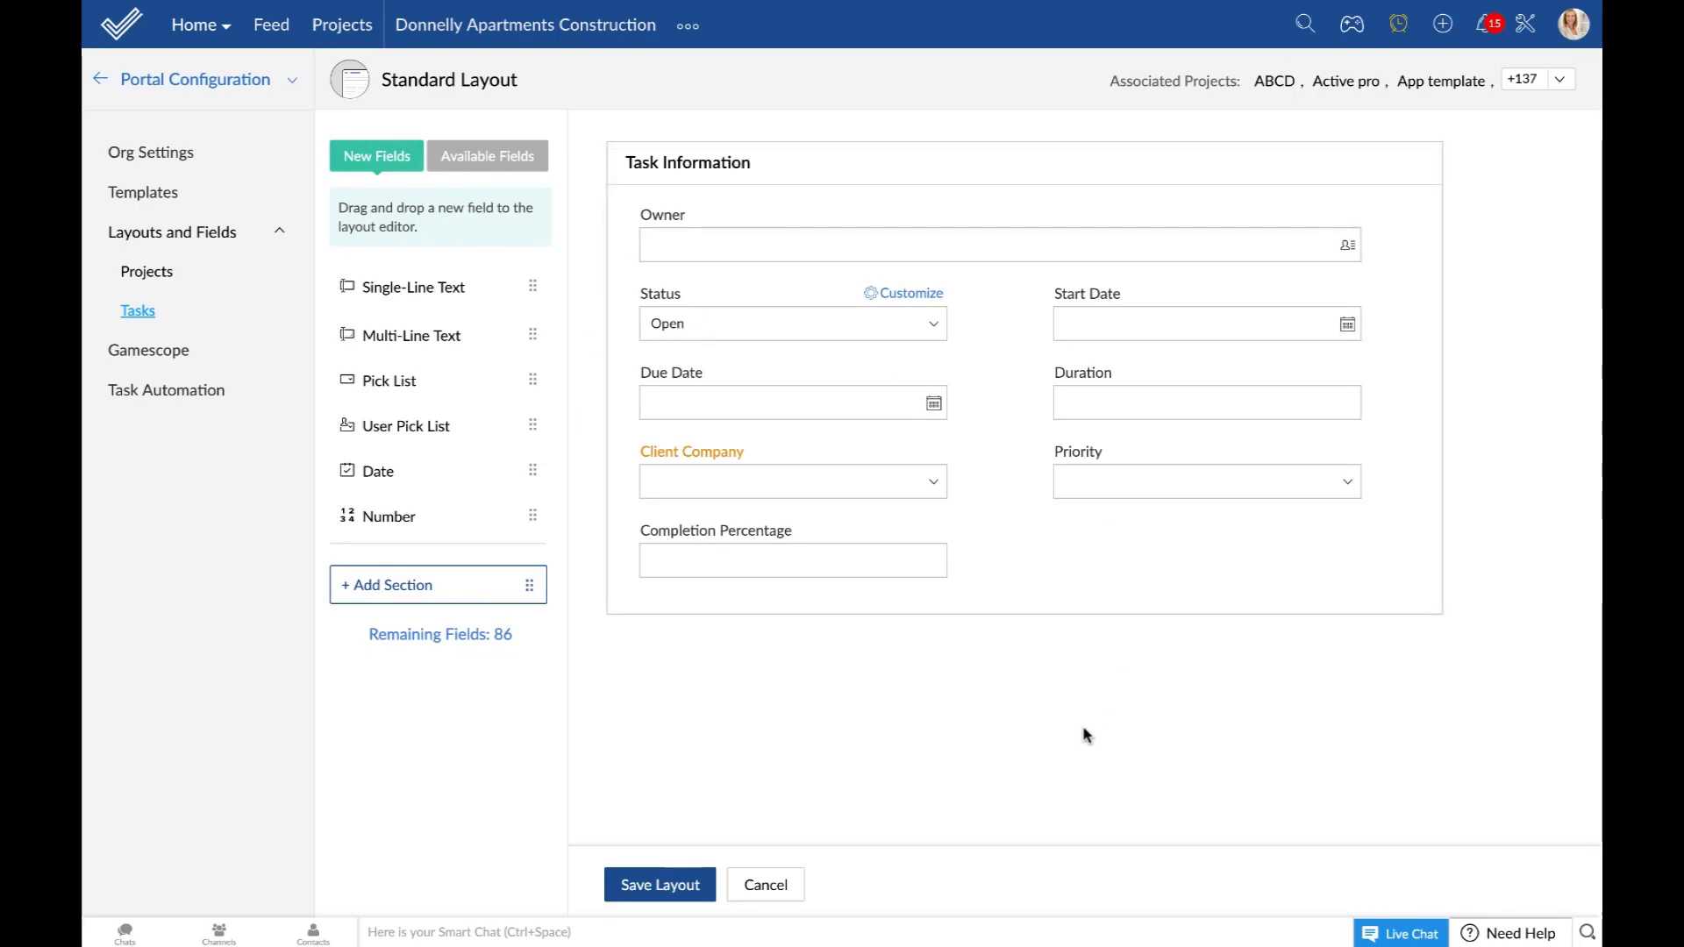
click(775, 885)
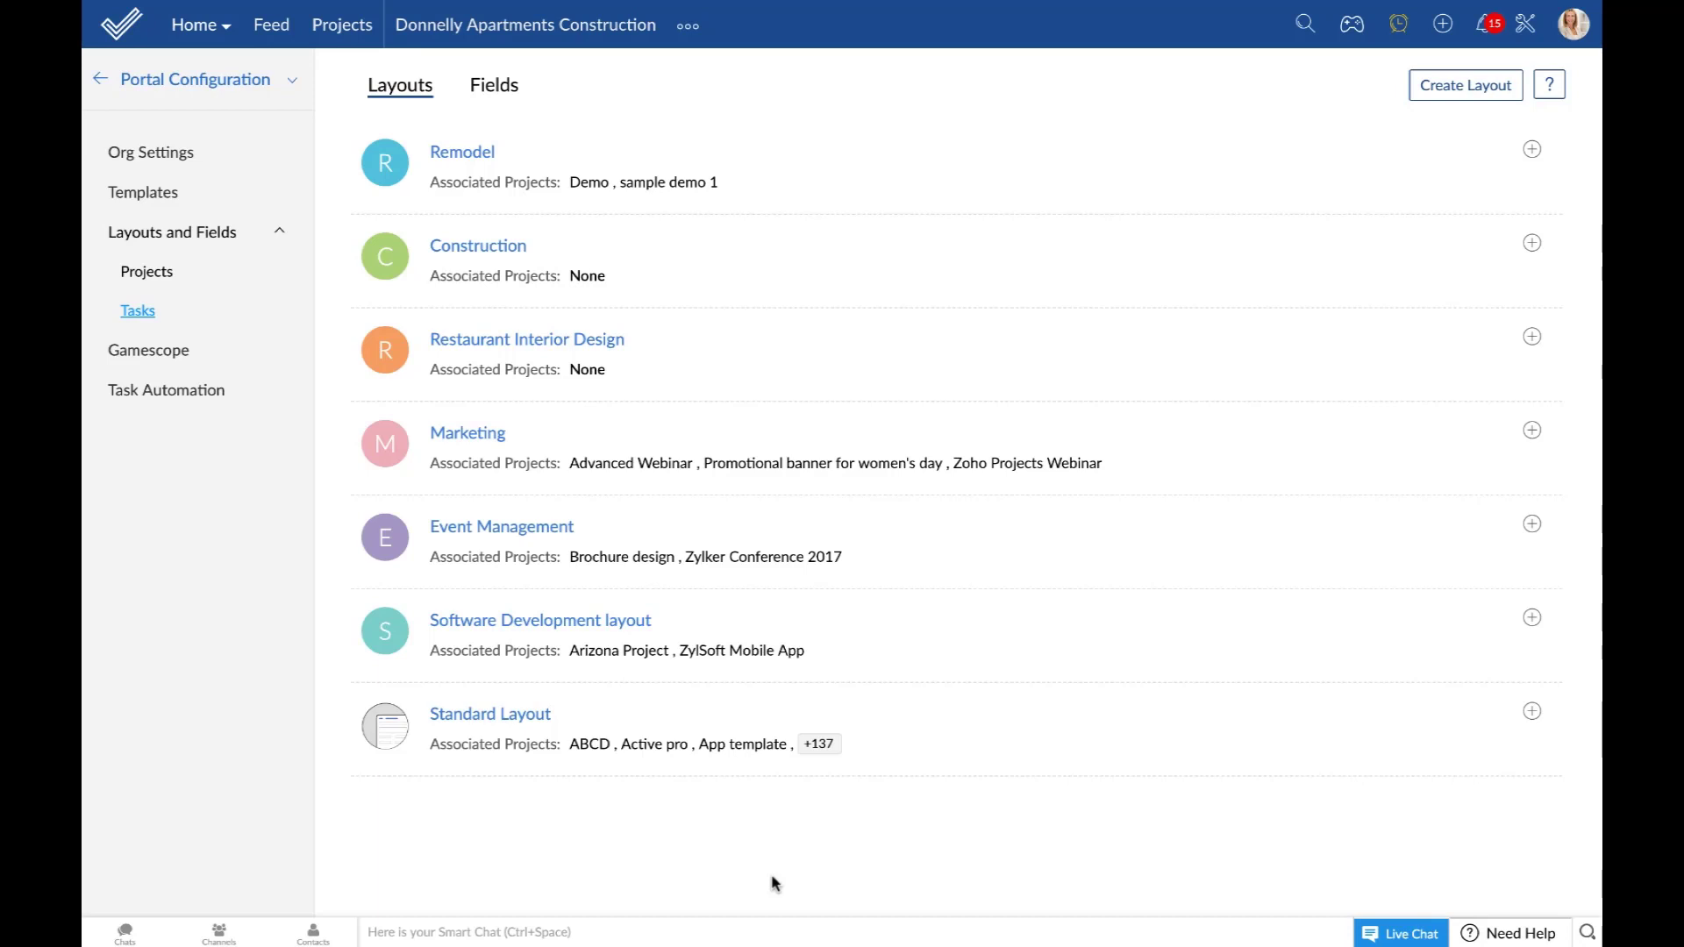
View which existing task layouts can be cloned for a new layout, without creating one.
click(1437, 87)
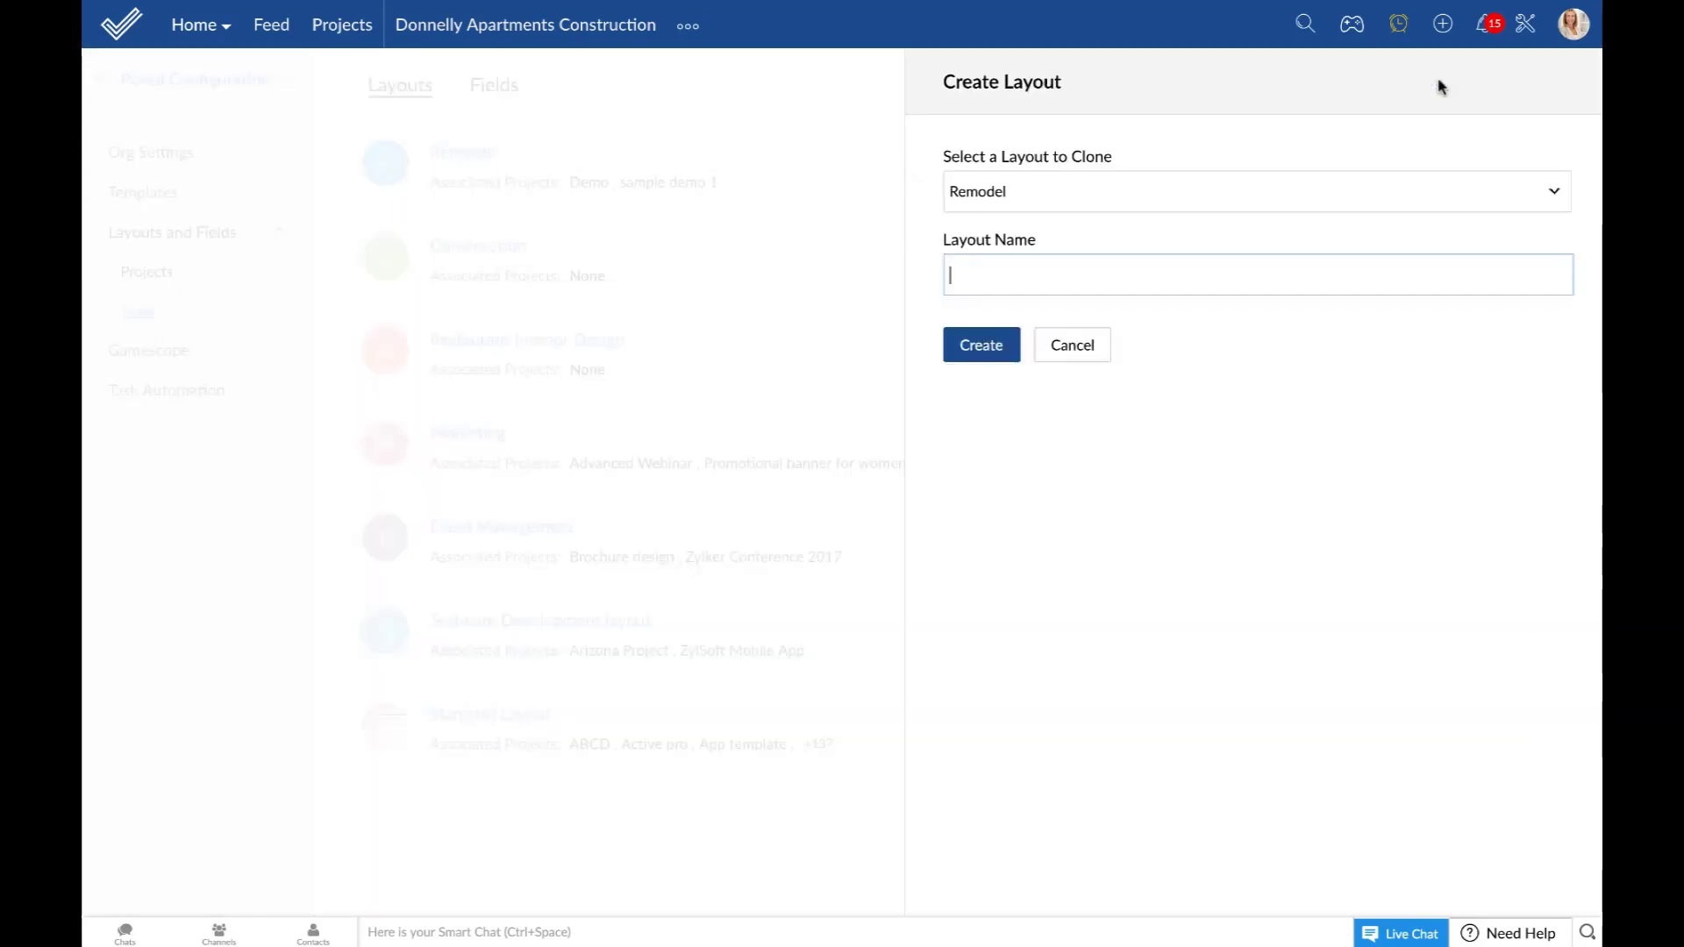
click(1374, 200)
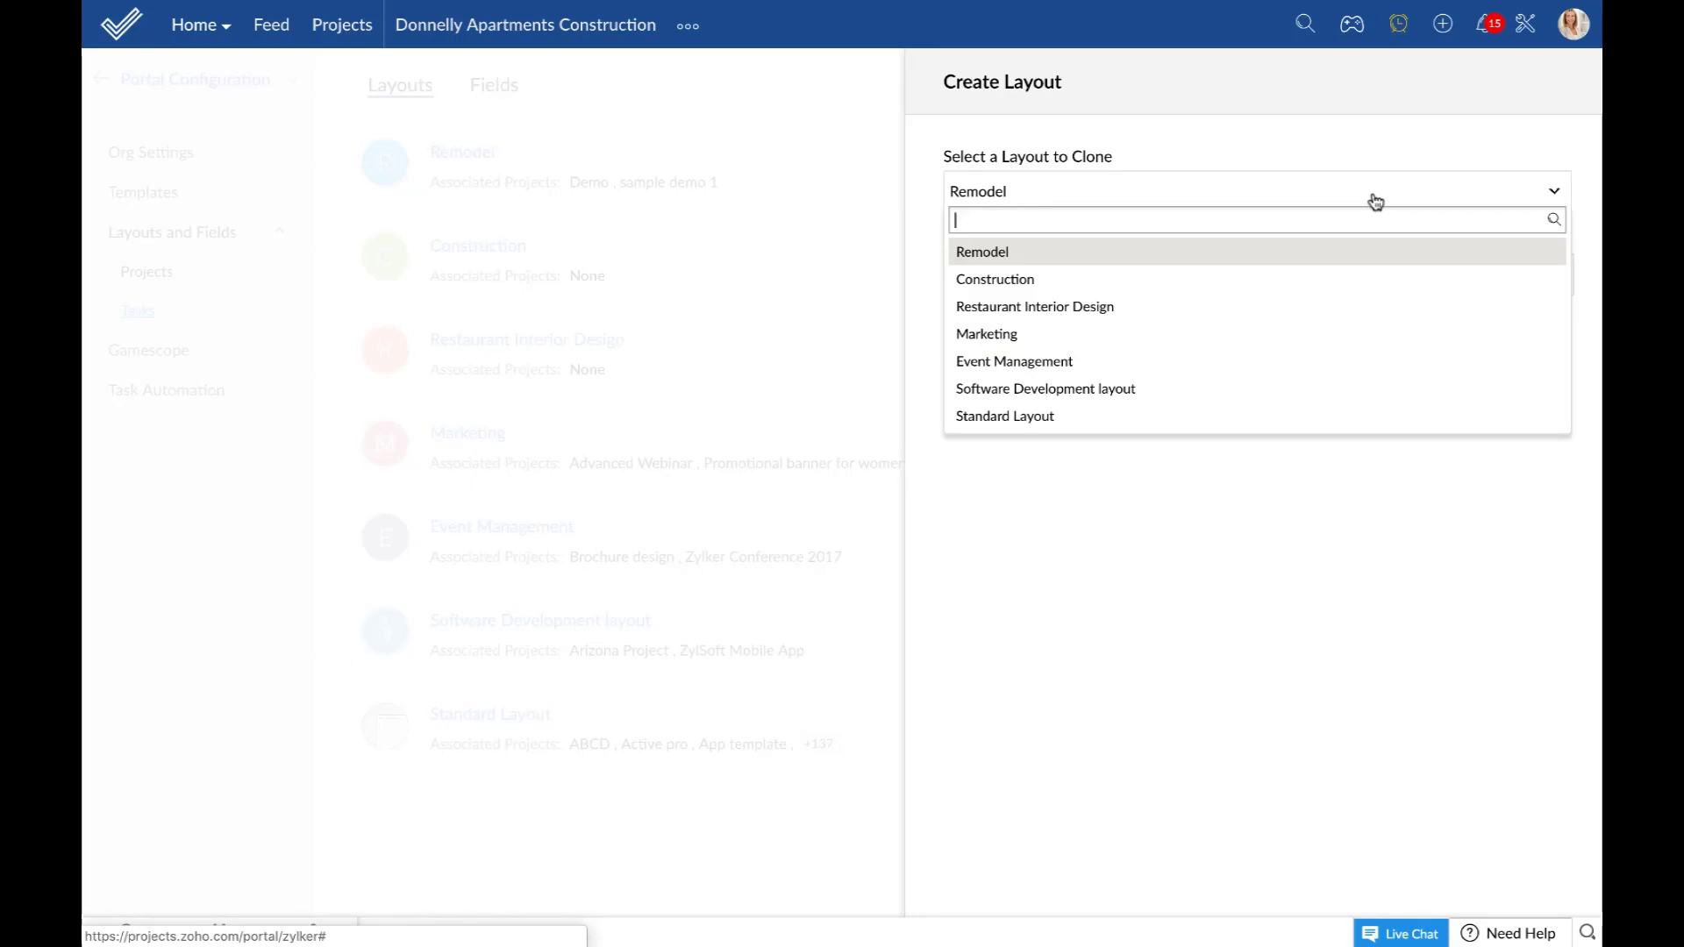
click(752, 301)
Open the Construction task layout and look through its available and new field types.
click(474, 252)
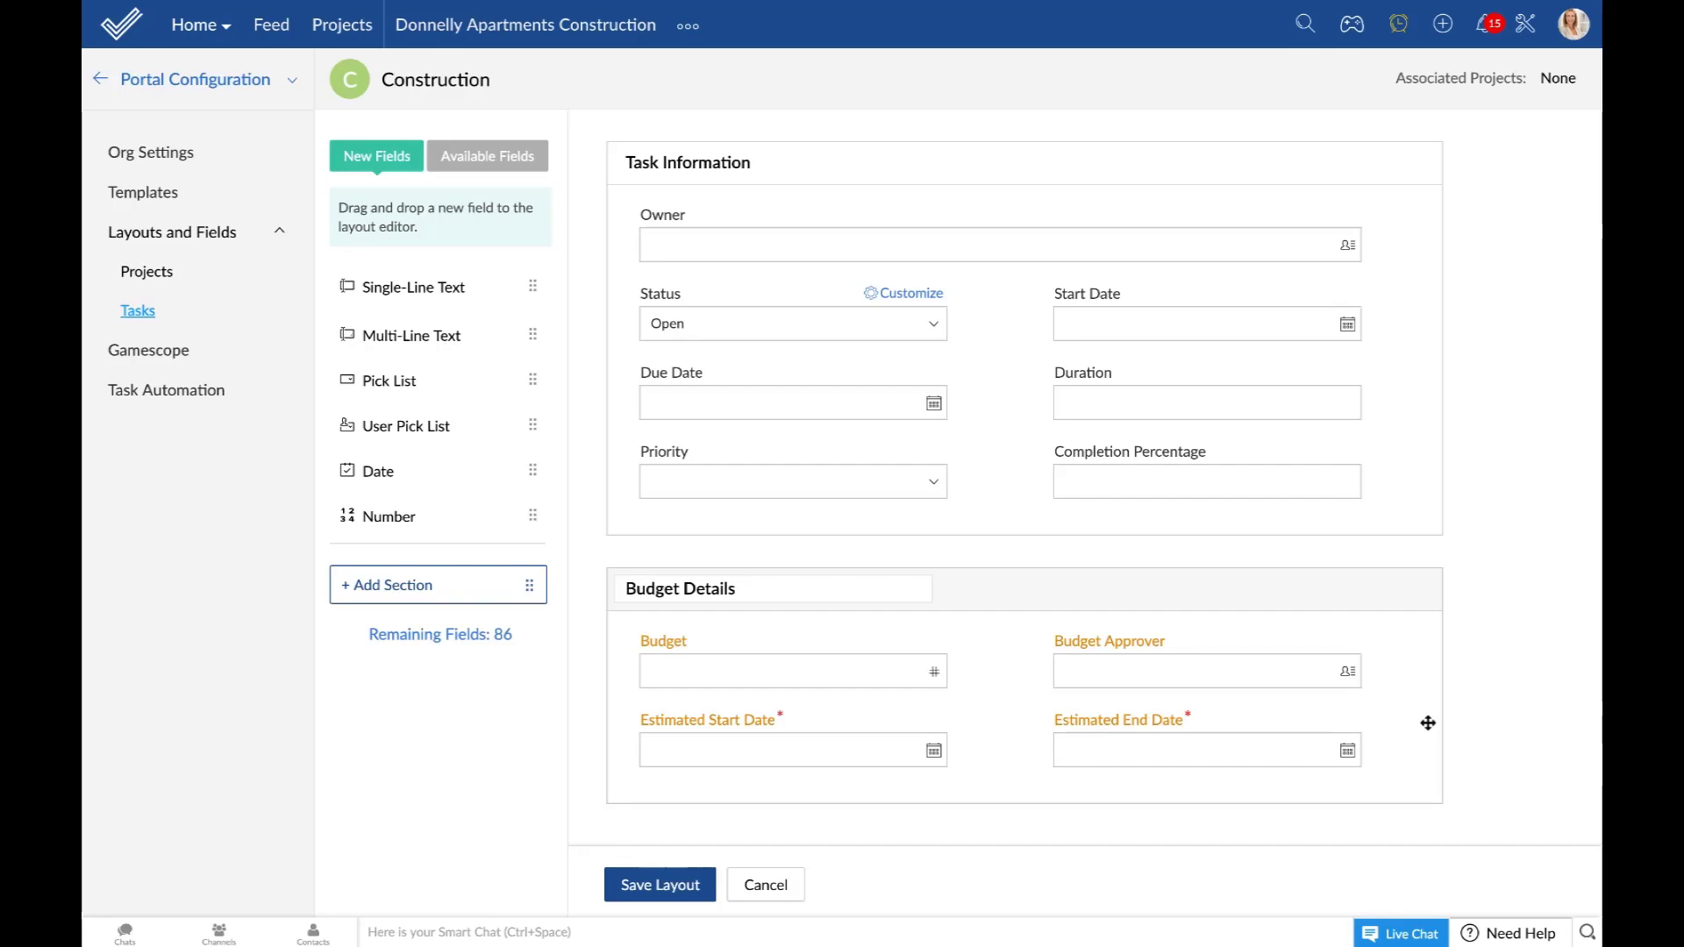
click(524, 159)
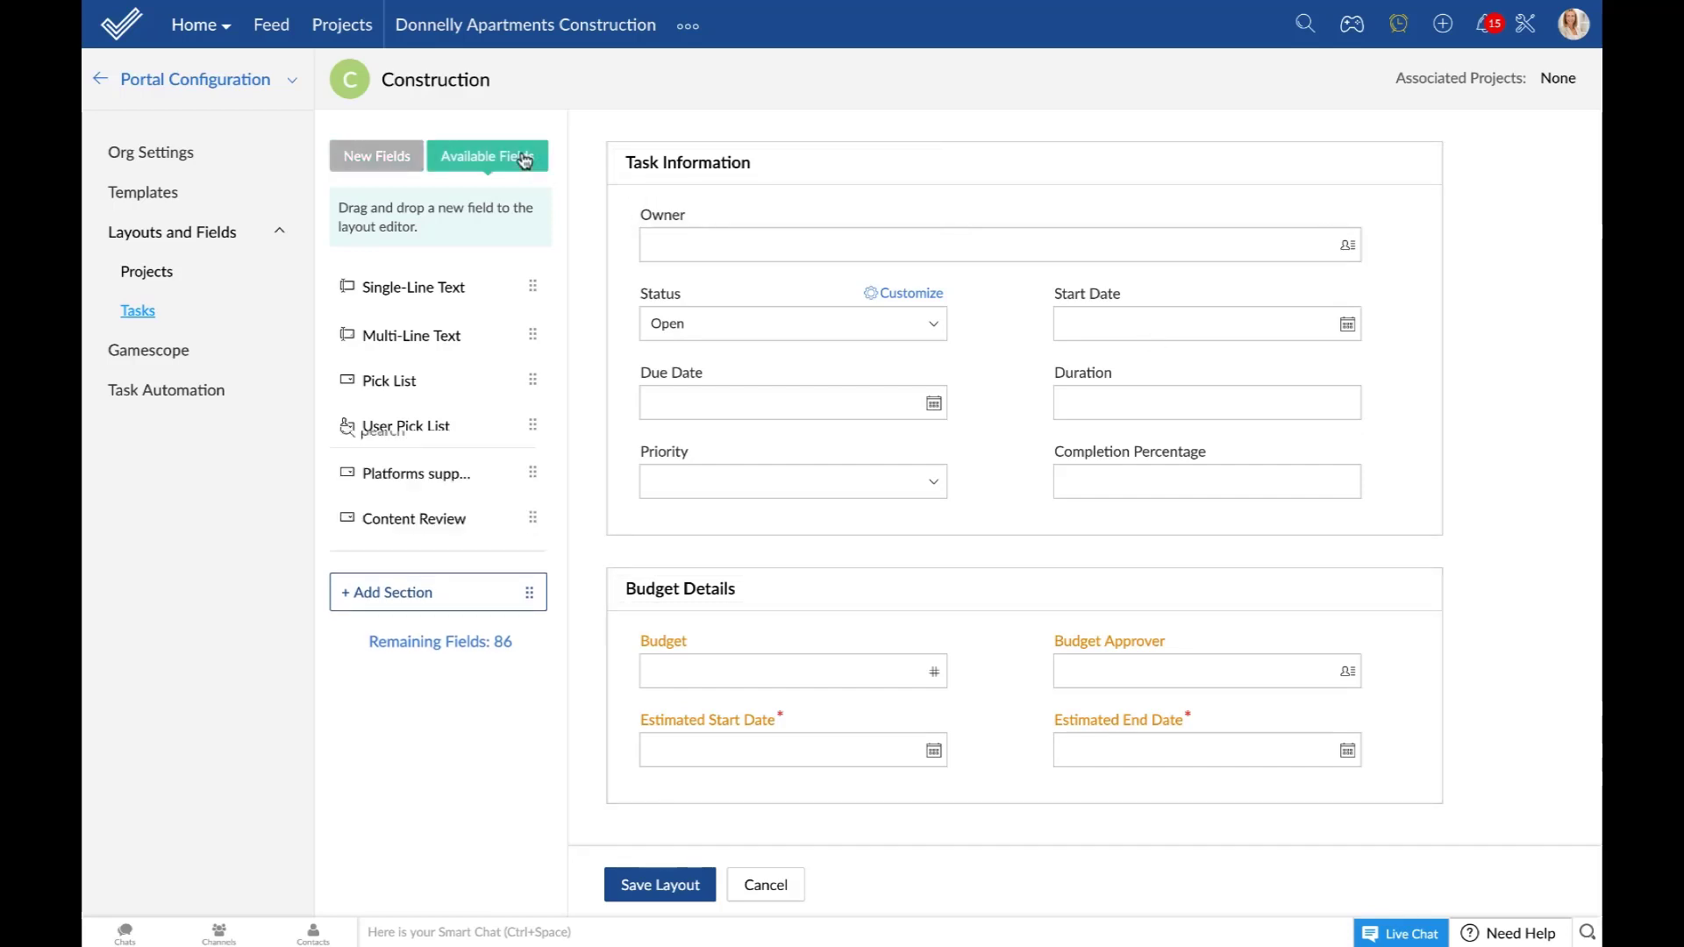
click(386, 156)
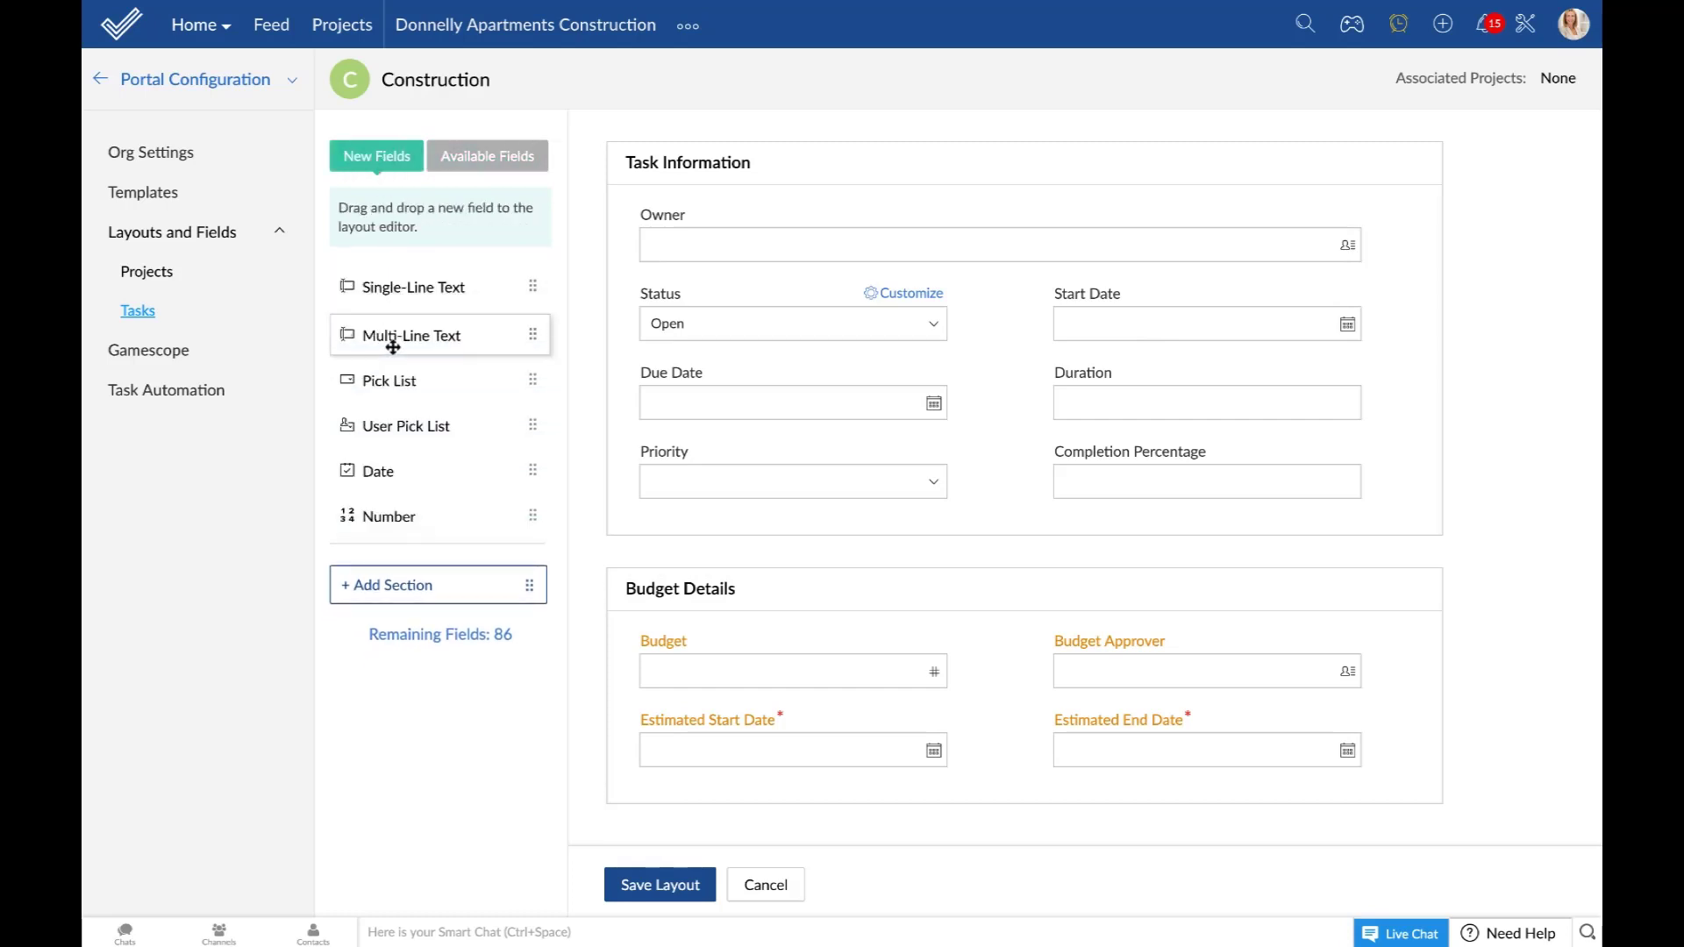
Try adding a multi-line text field to the Construction layout's Task Information section, and leave the layout without saving.
drag(393, 347, 947, 391)
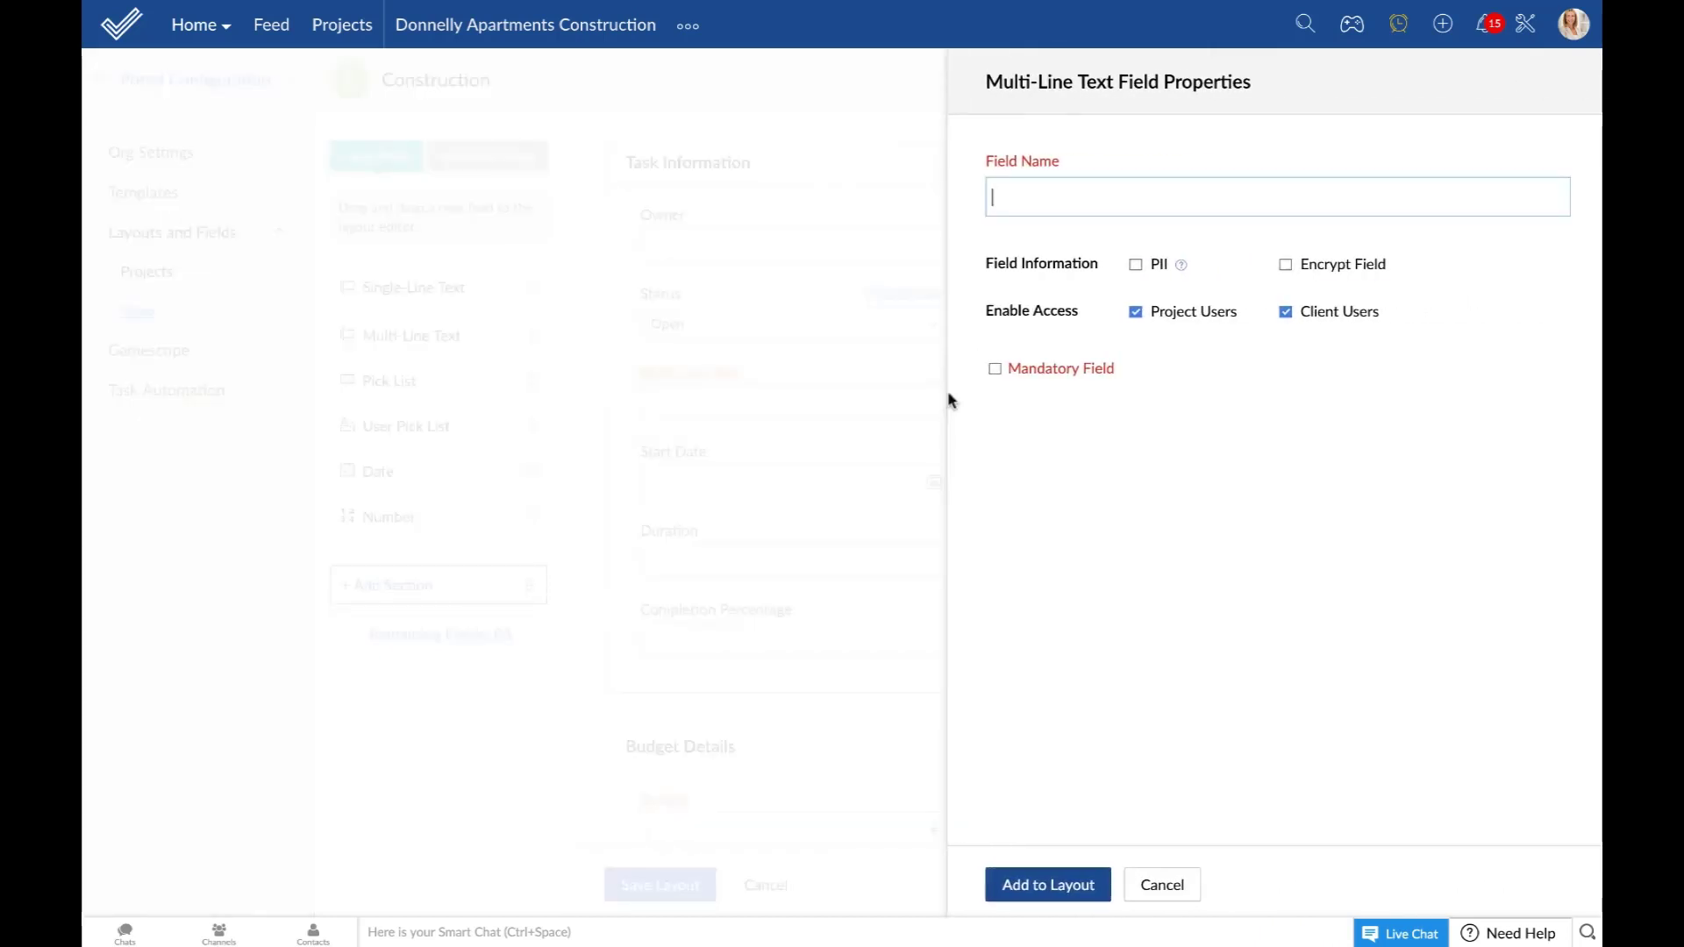
click(1164, 891)
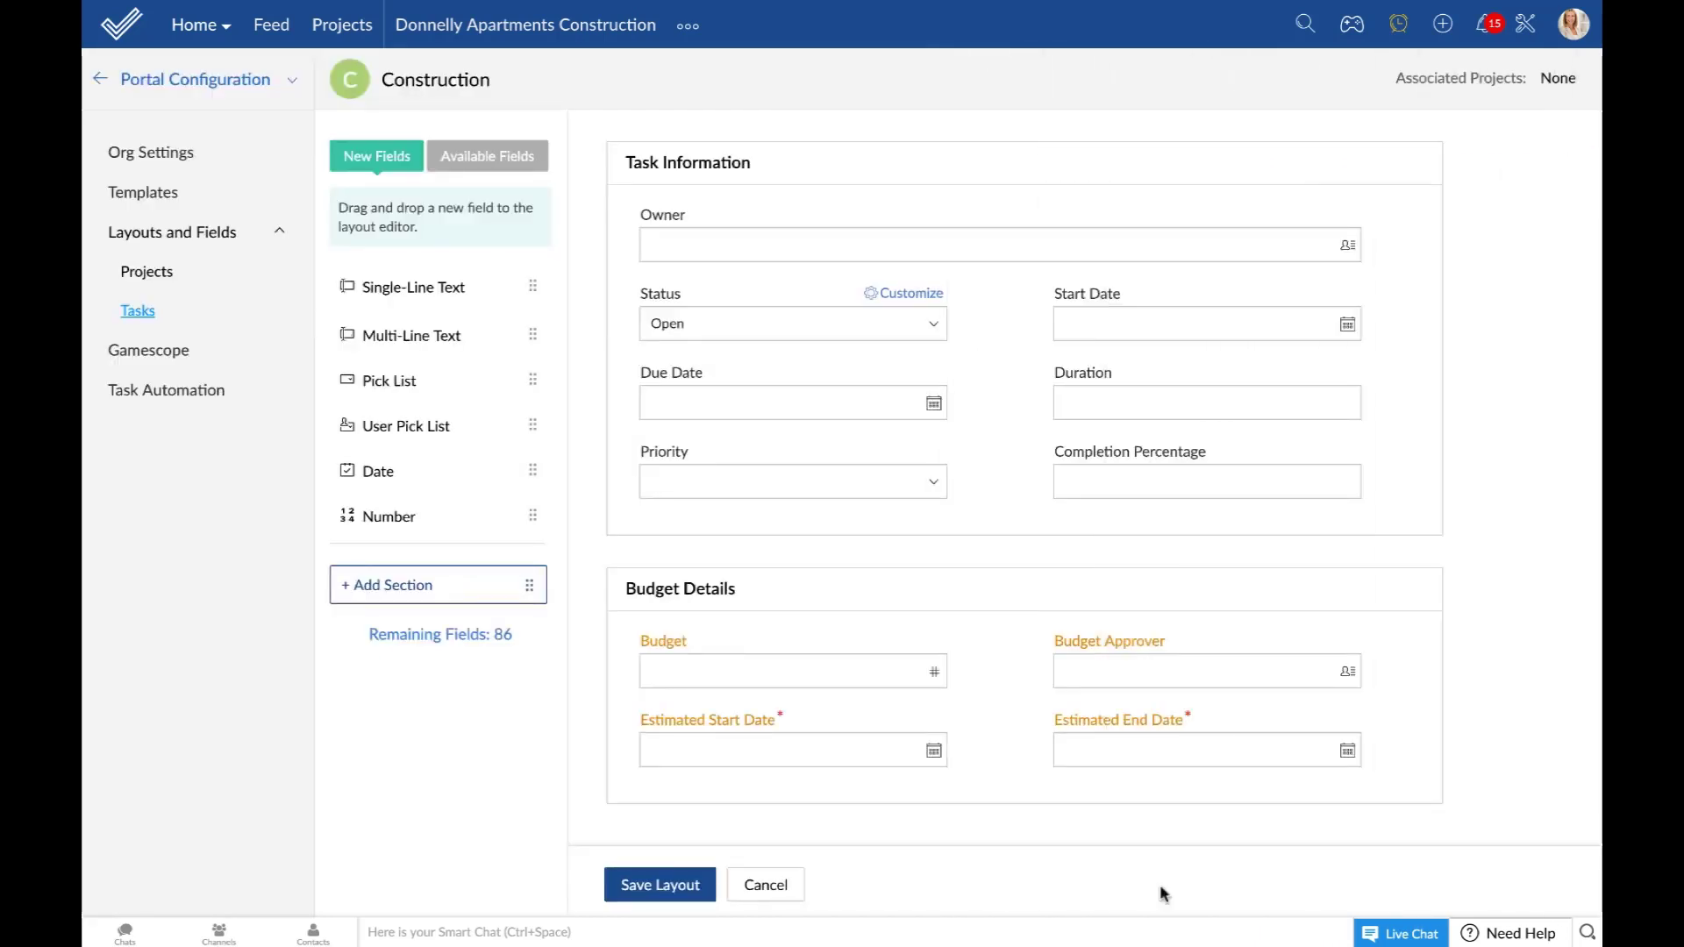
click(765, 887)
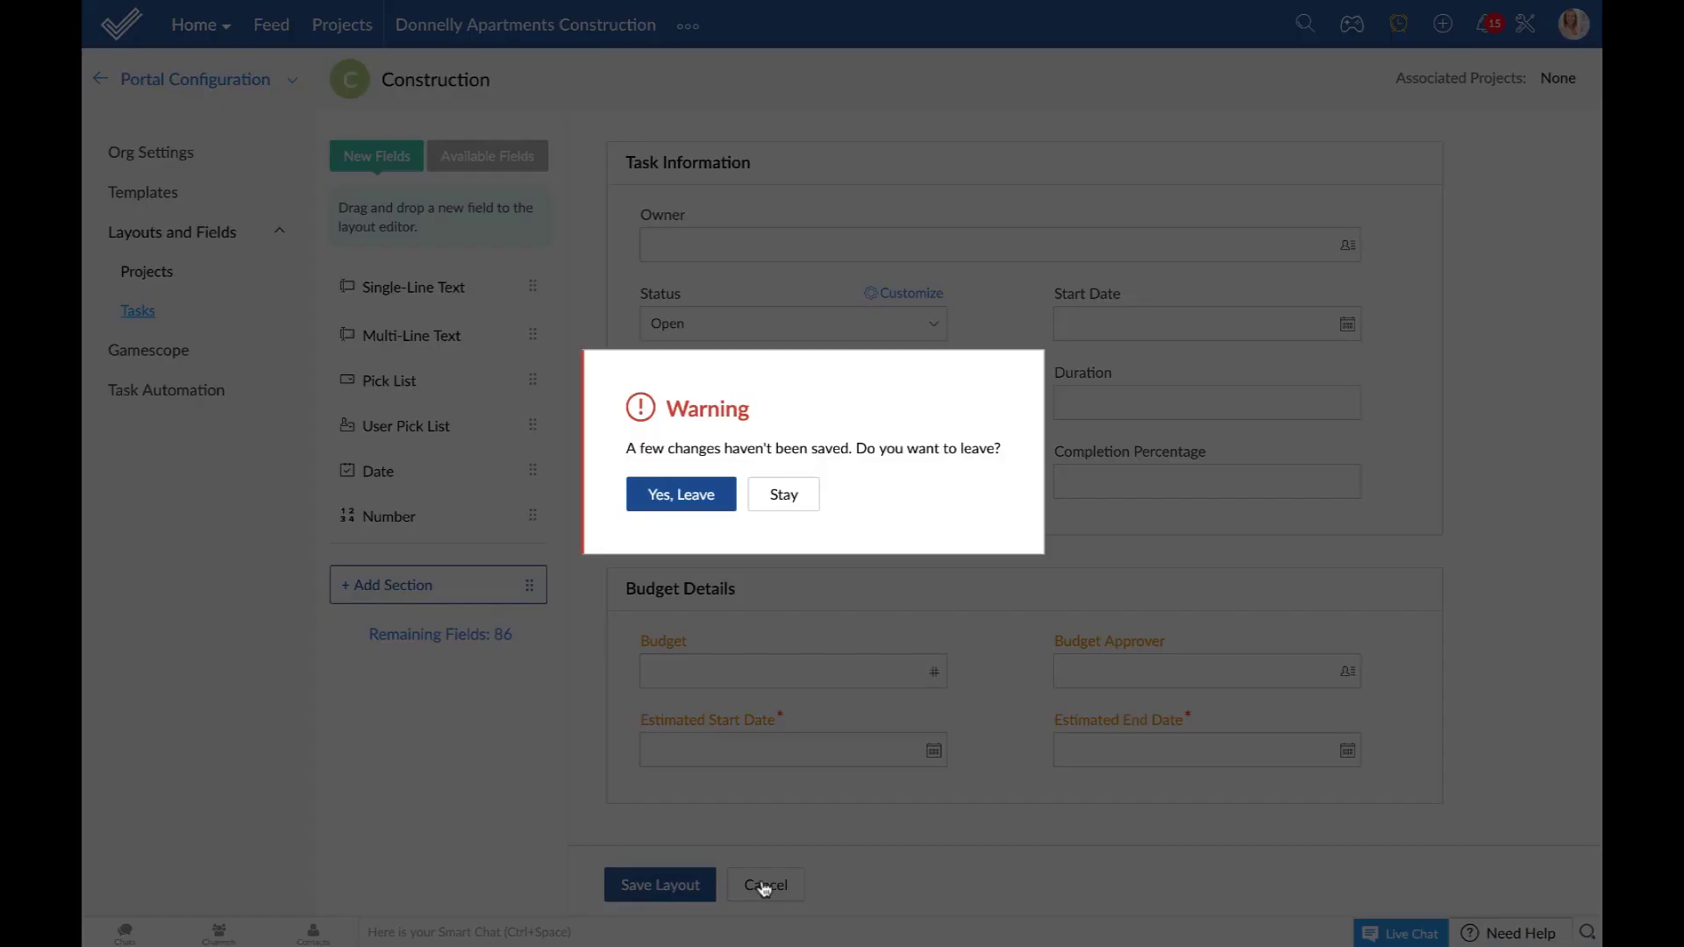
click(695, 512)
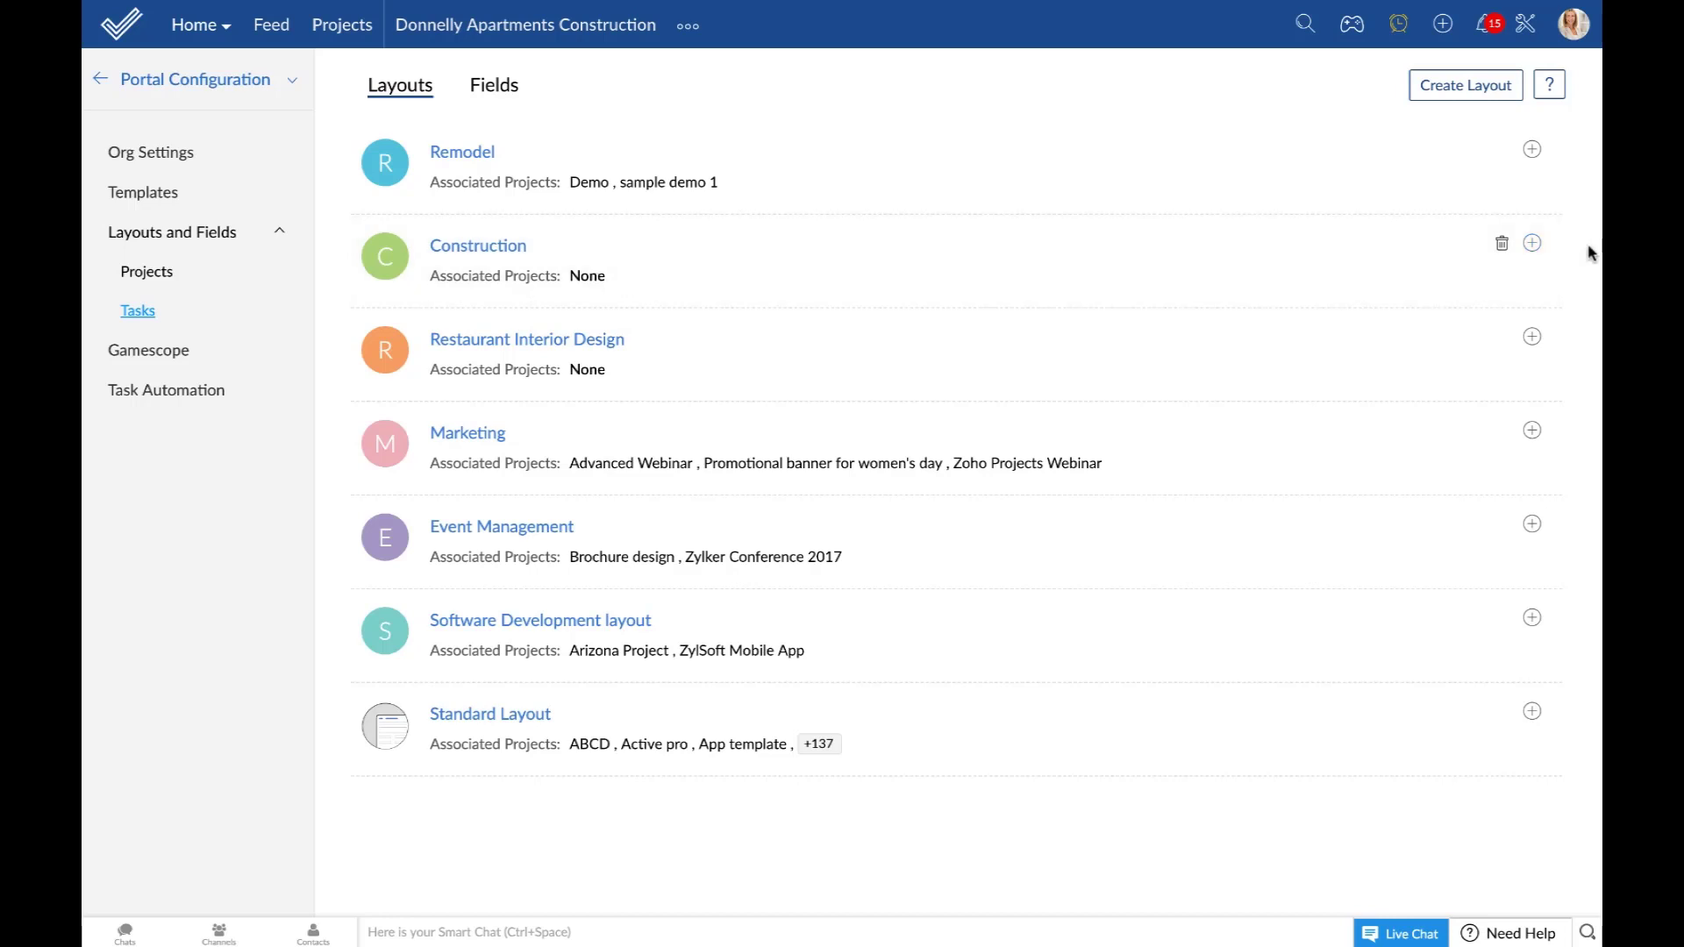
Associate the Donnelly Apartments Construction project with the Construction task layout.
click(1533, 246)
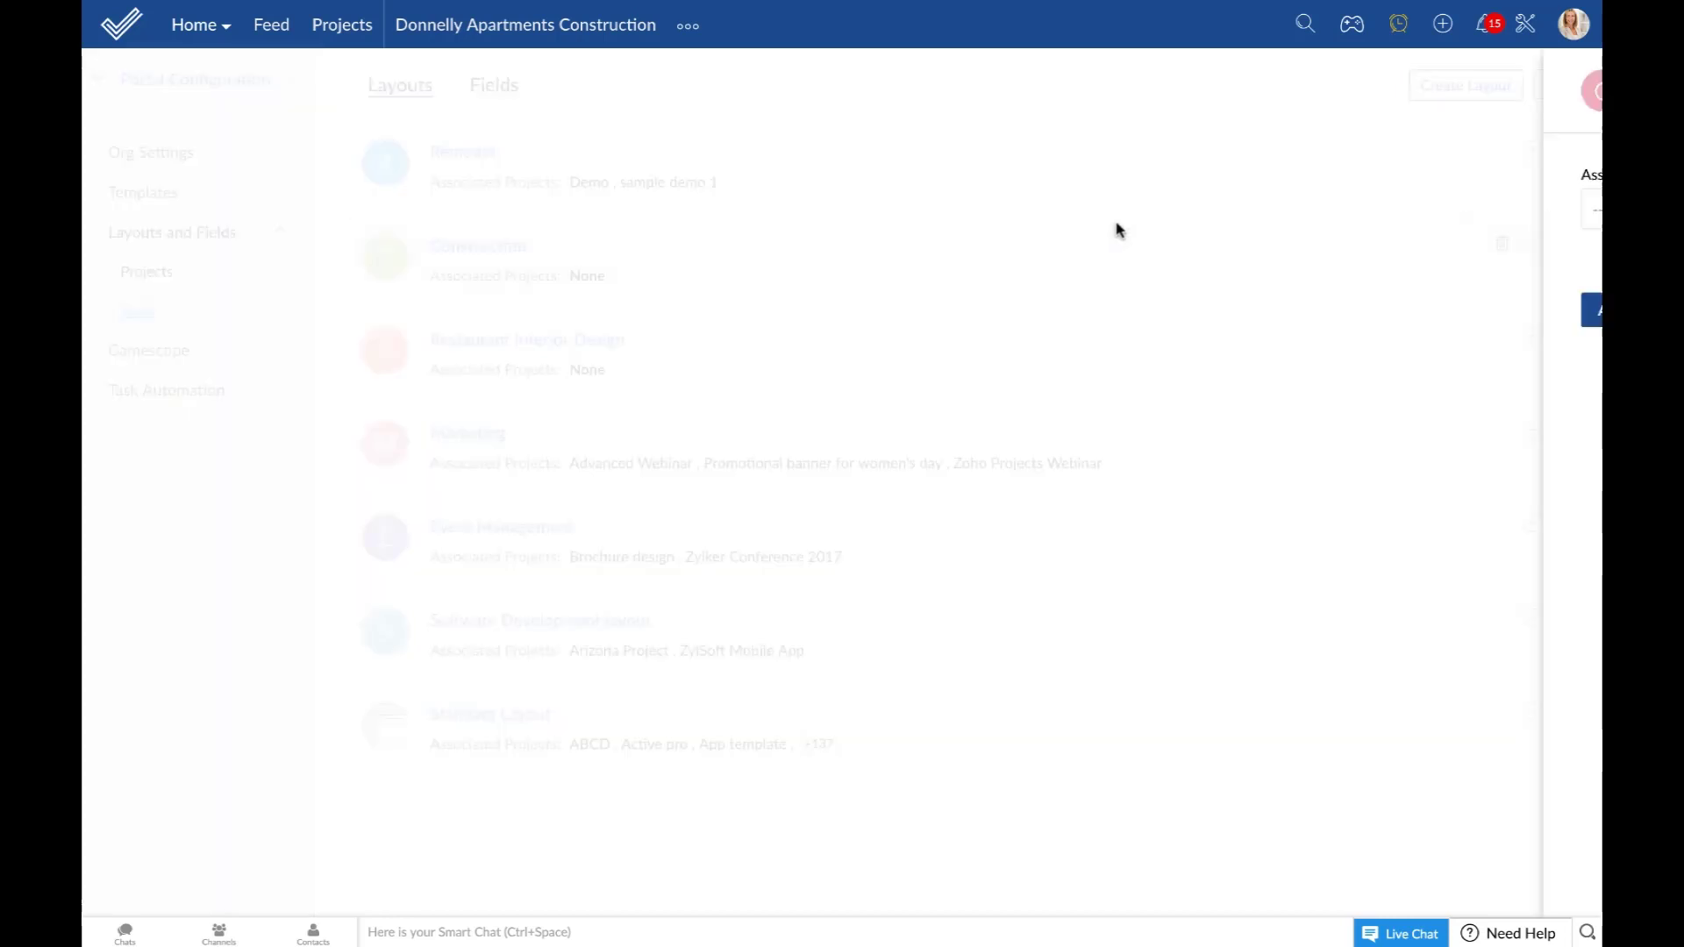
click(1039, 215)
text(donne)
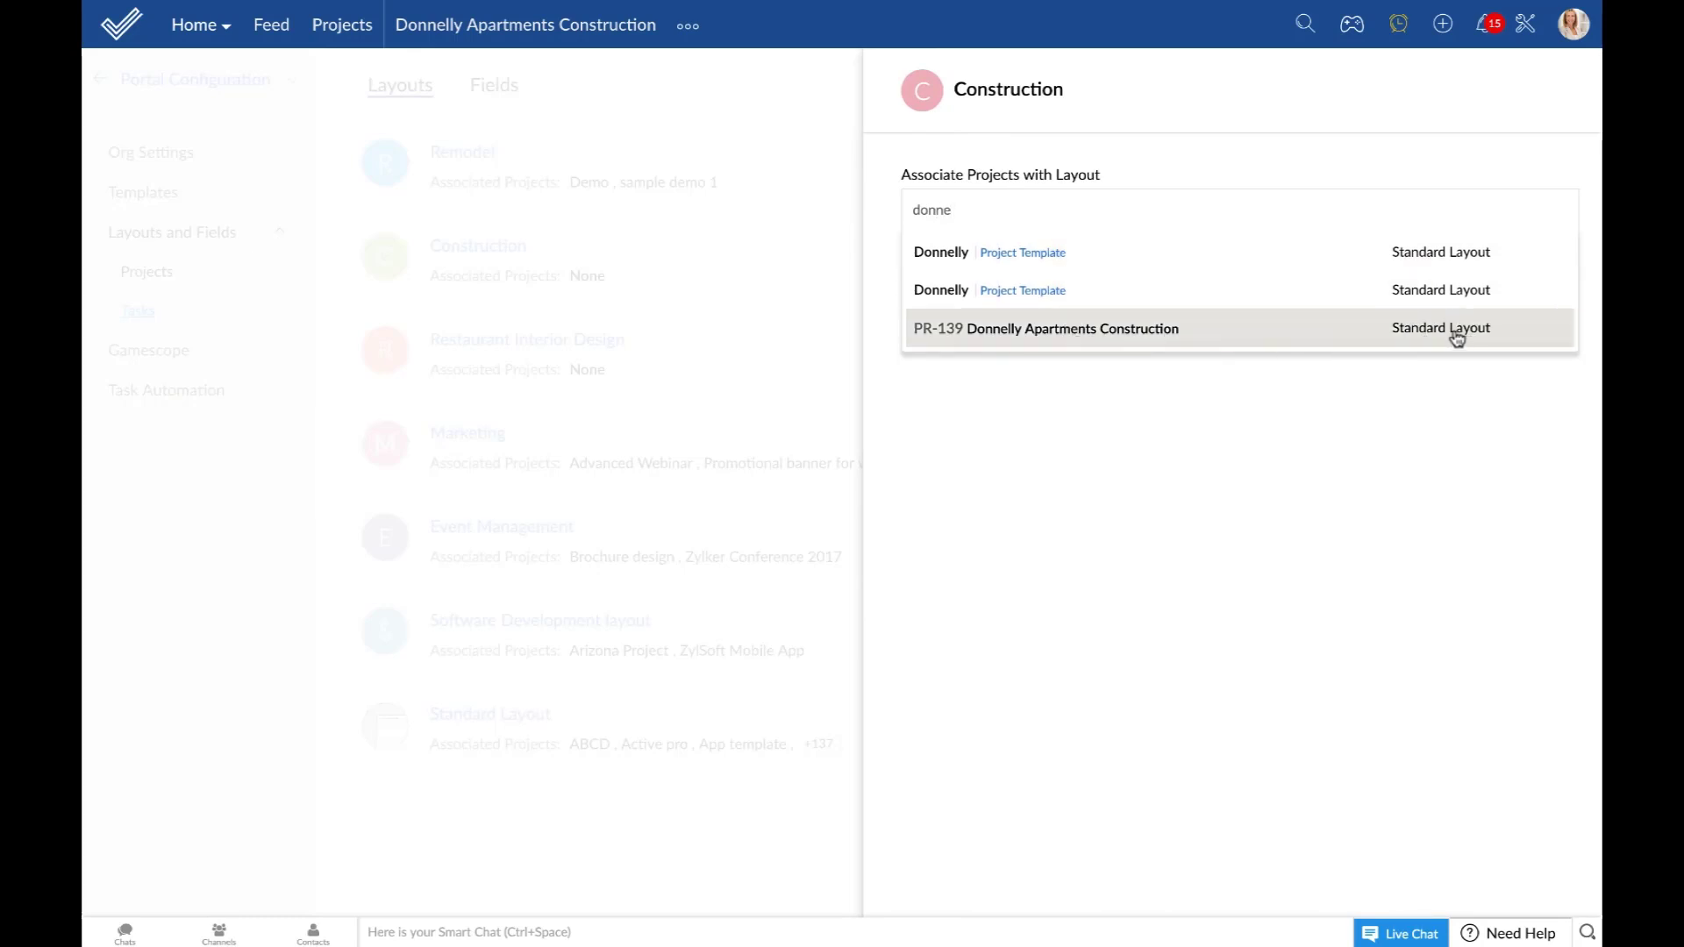
click(1123, 336)
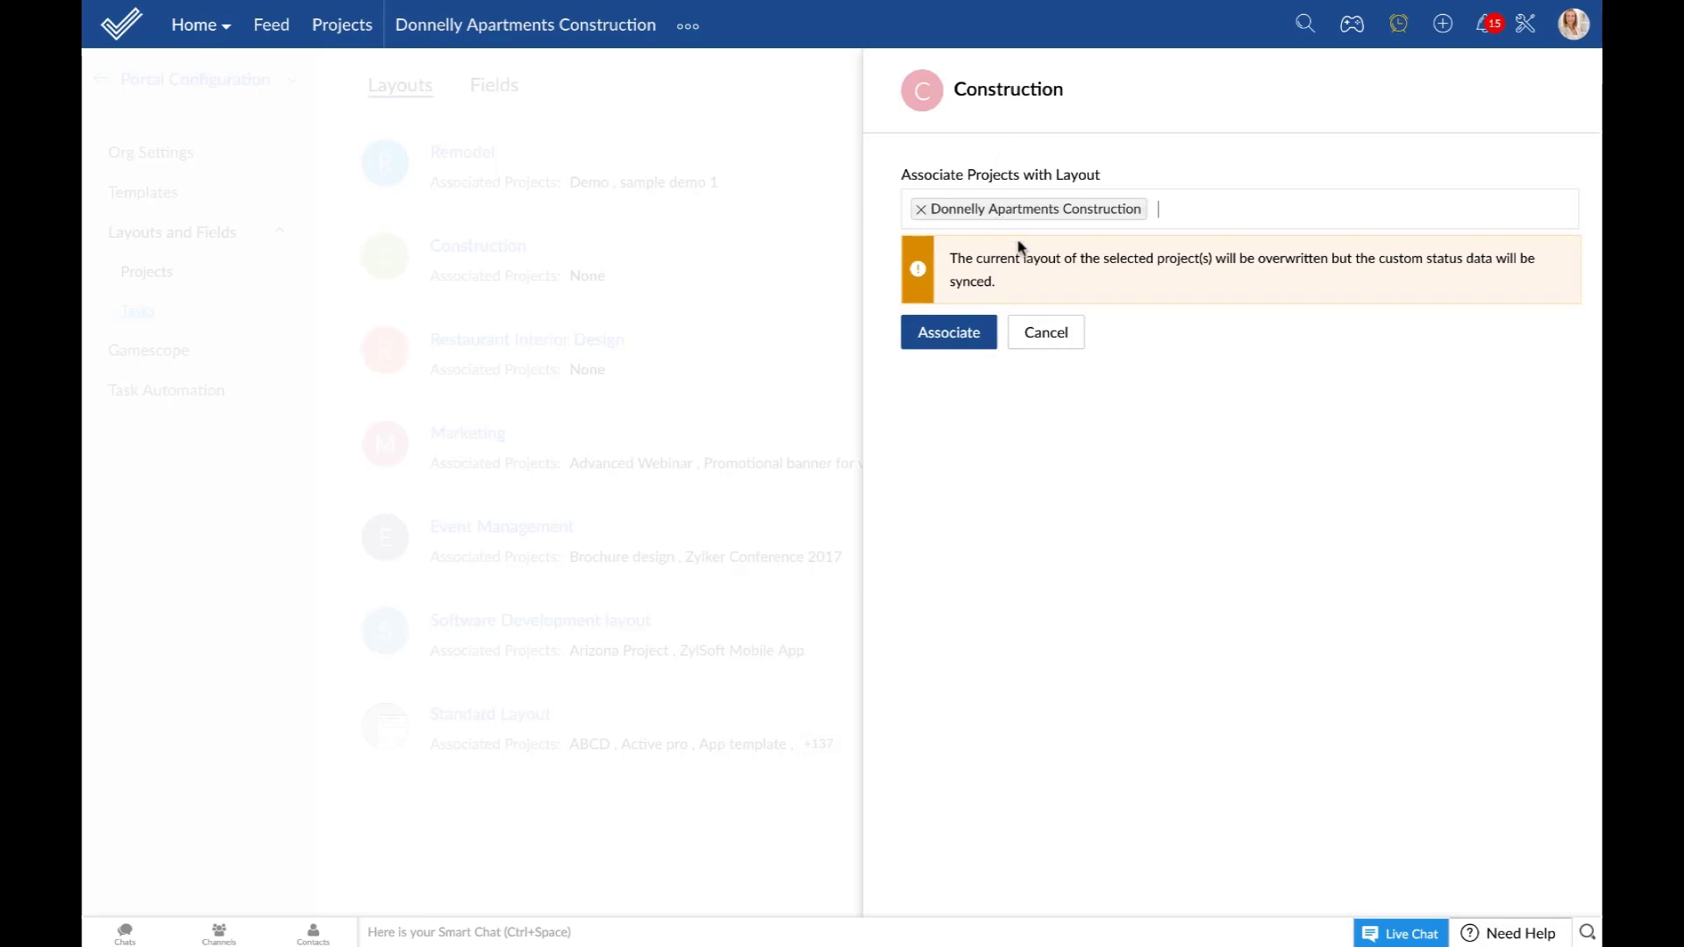
click(966, 339)
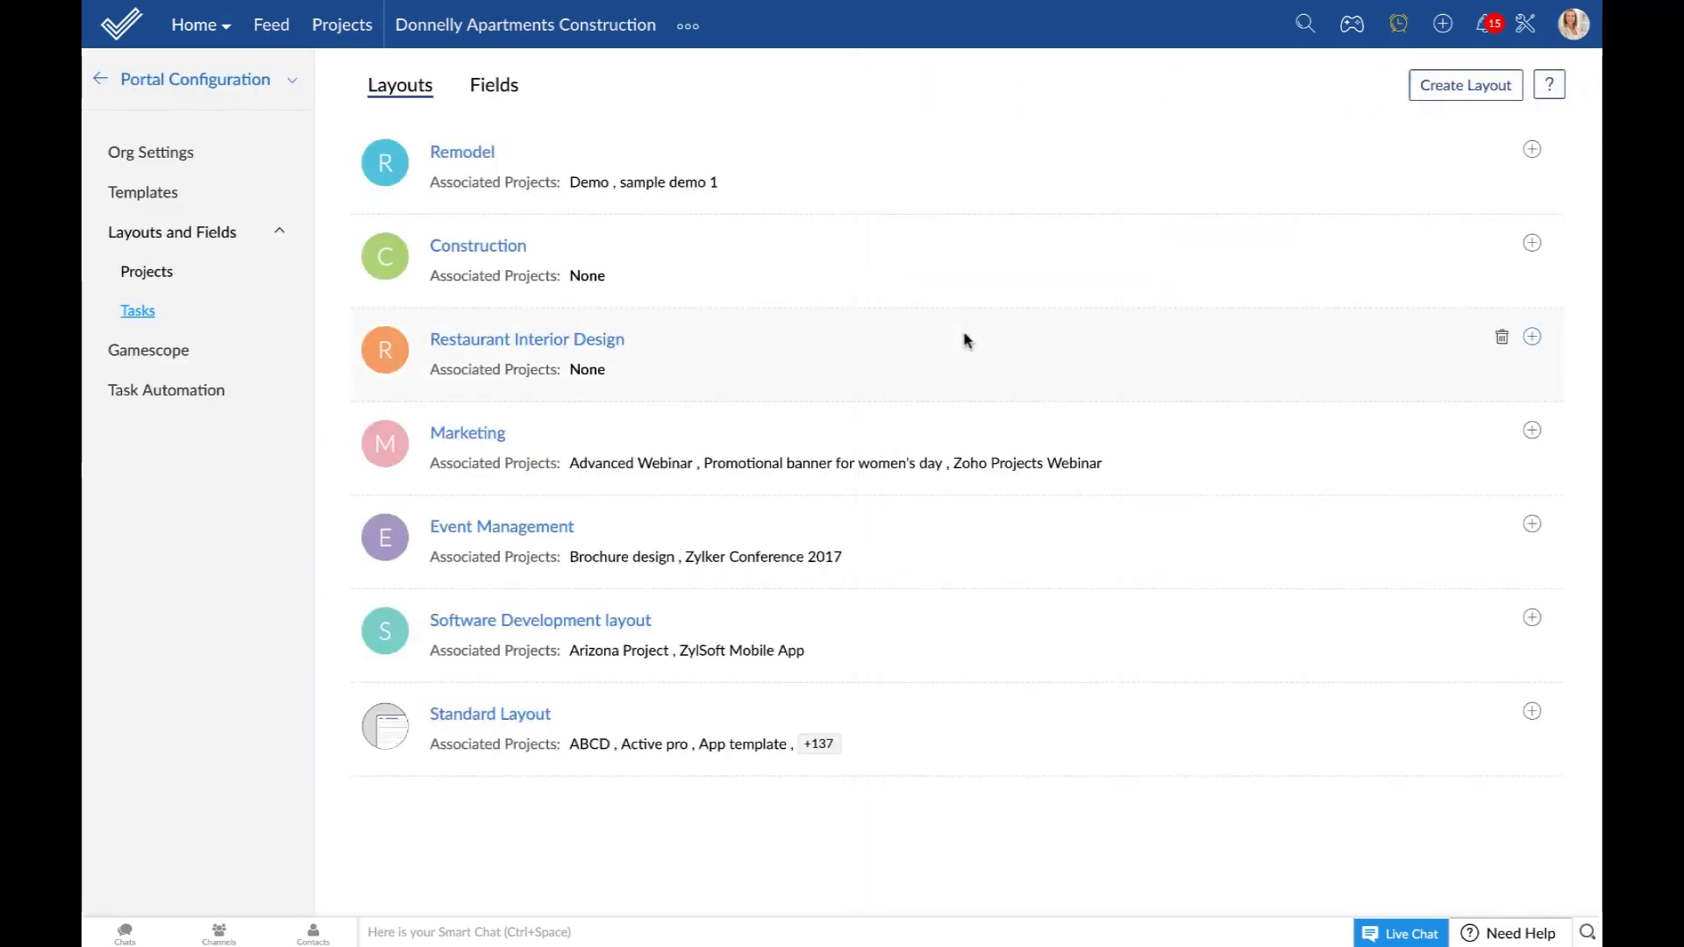
Review the Construction layout's fields and examine the new task form in the Donnelly Apartments Construction project.
click(498, 249)
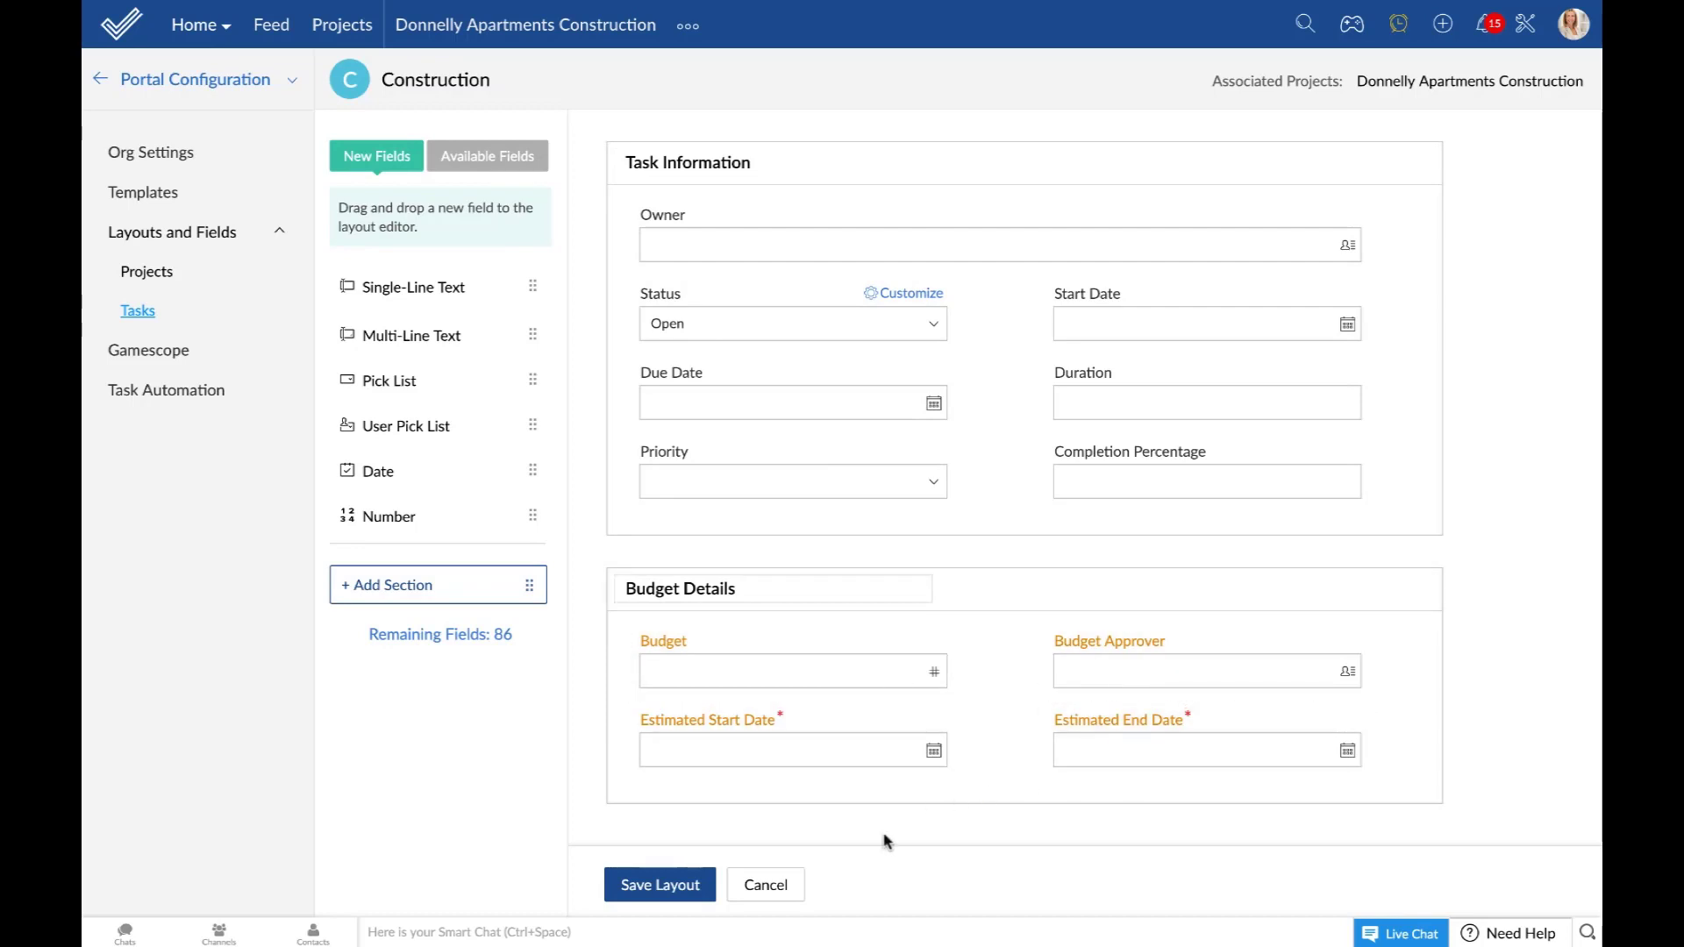
click(777, 888)
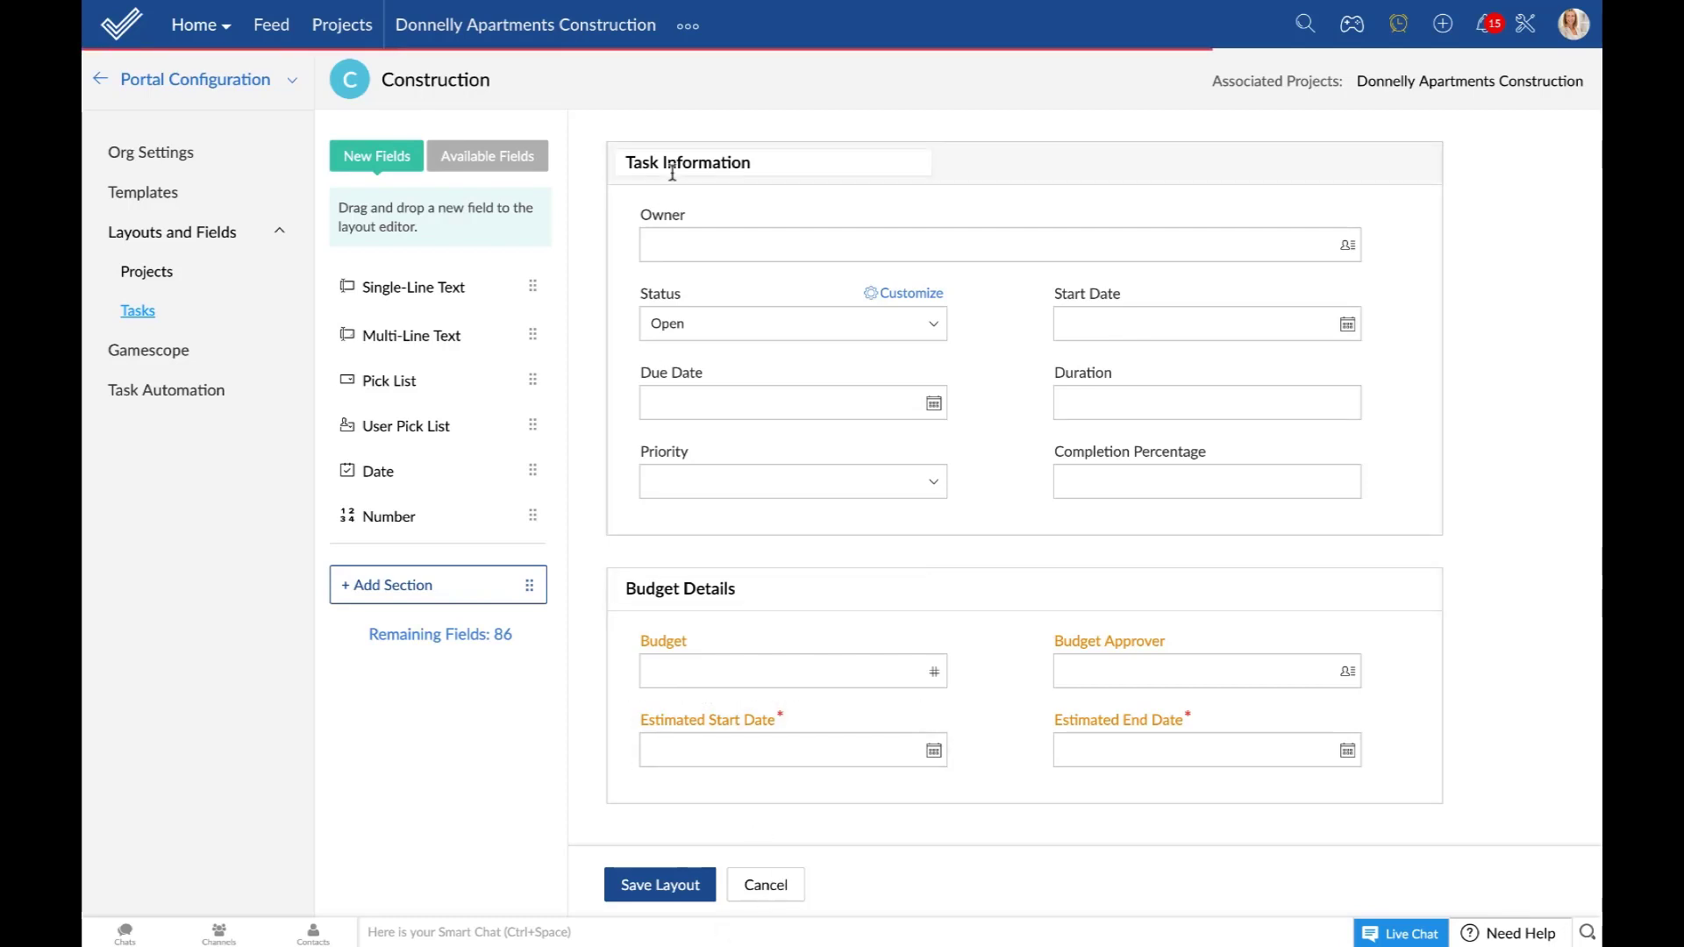
click(547, 28)
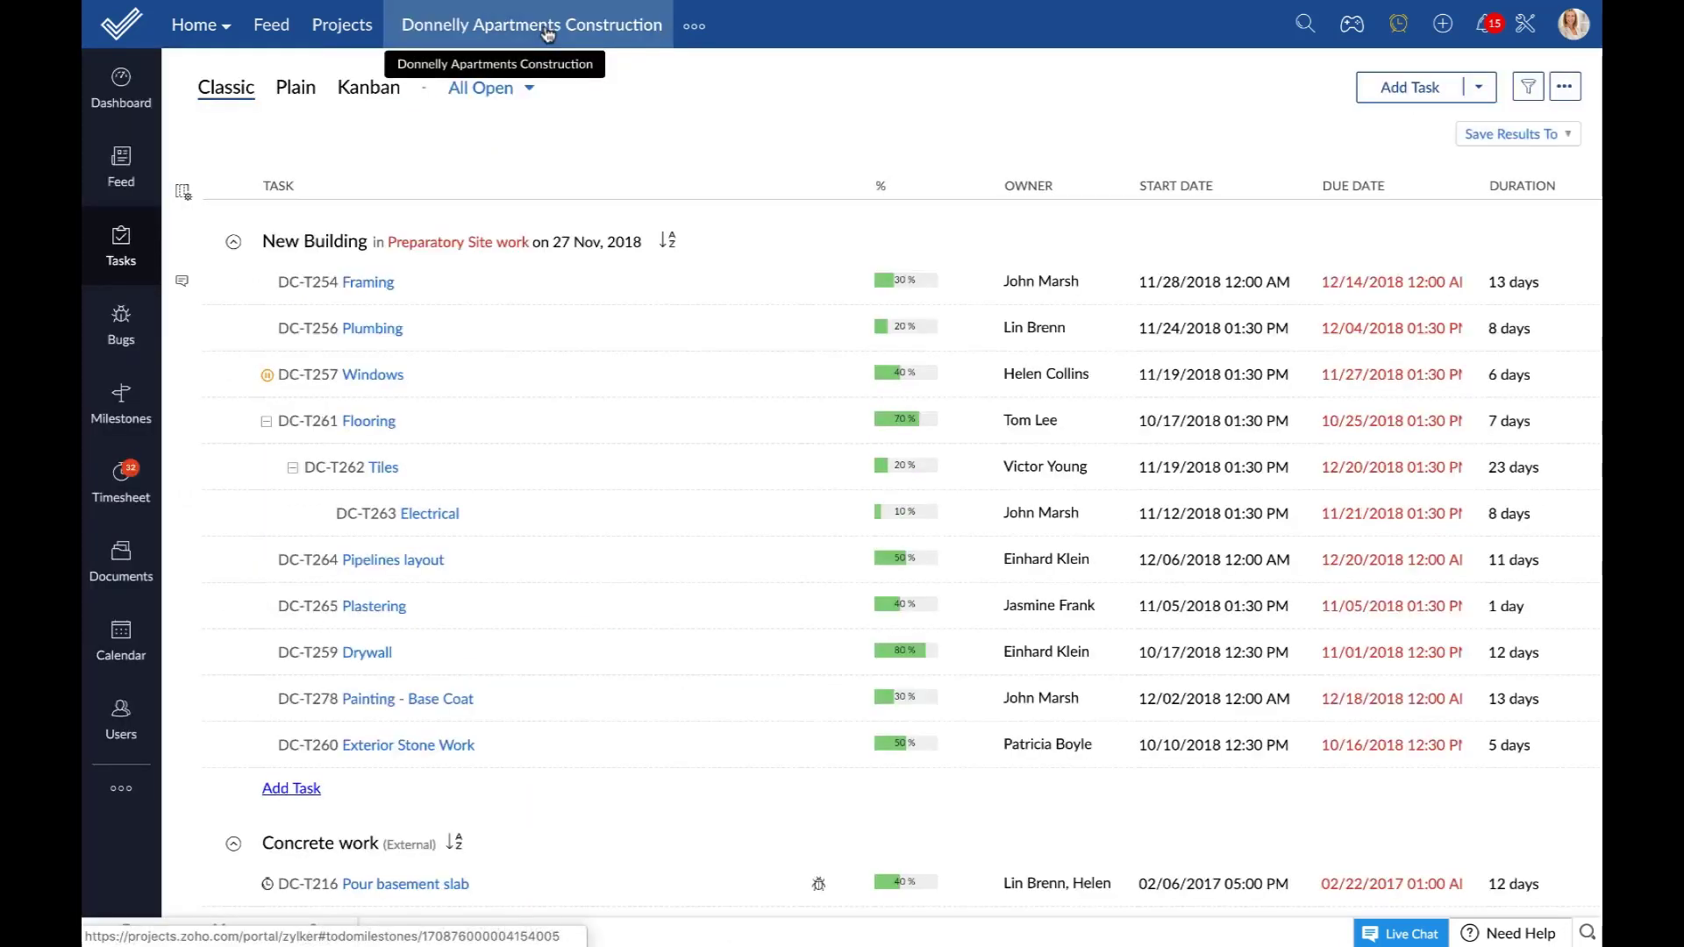
click(1412, 85)
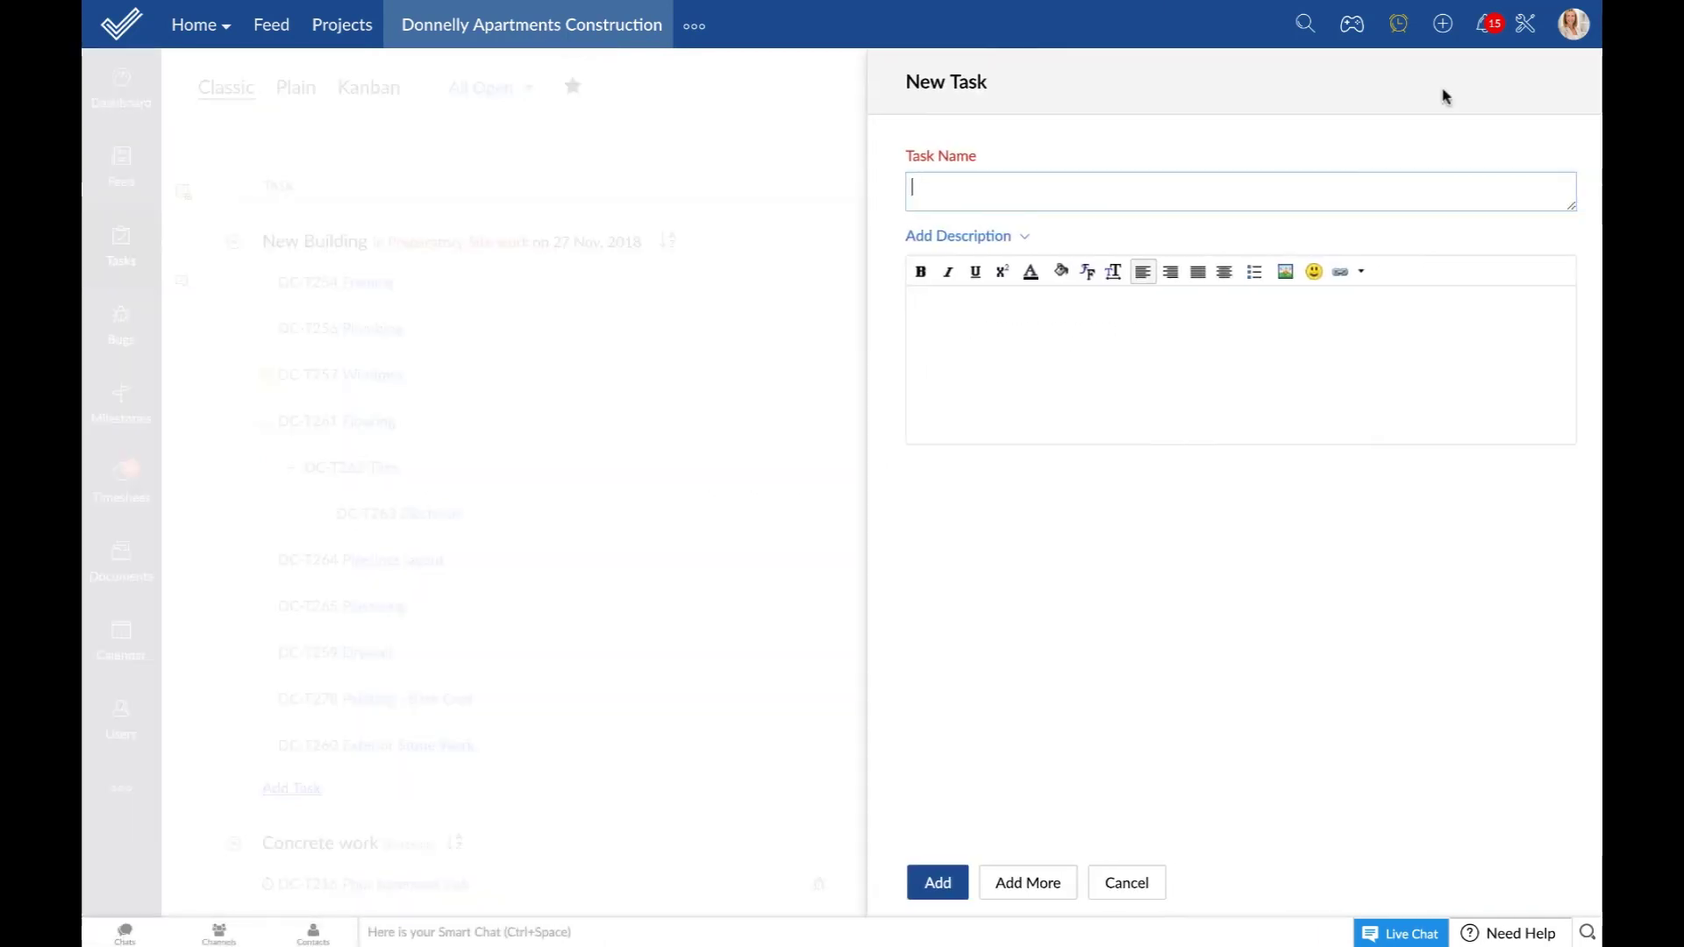
scroll(1346, 565, down, 5)
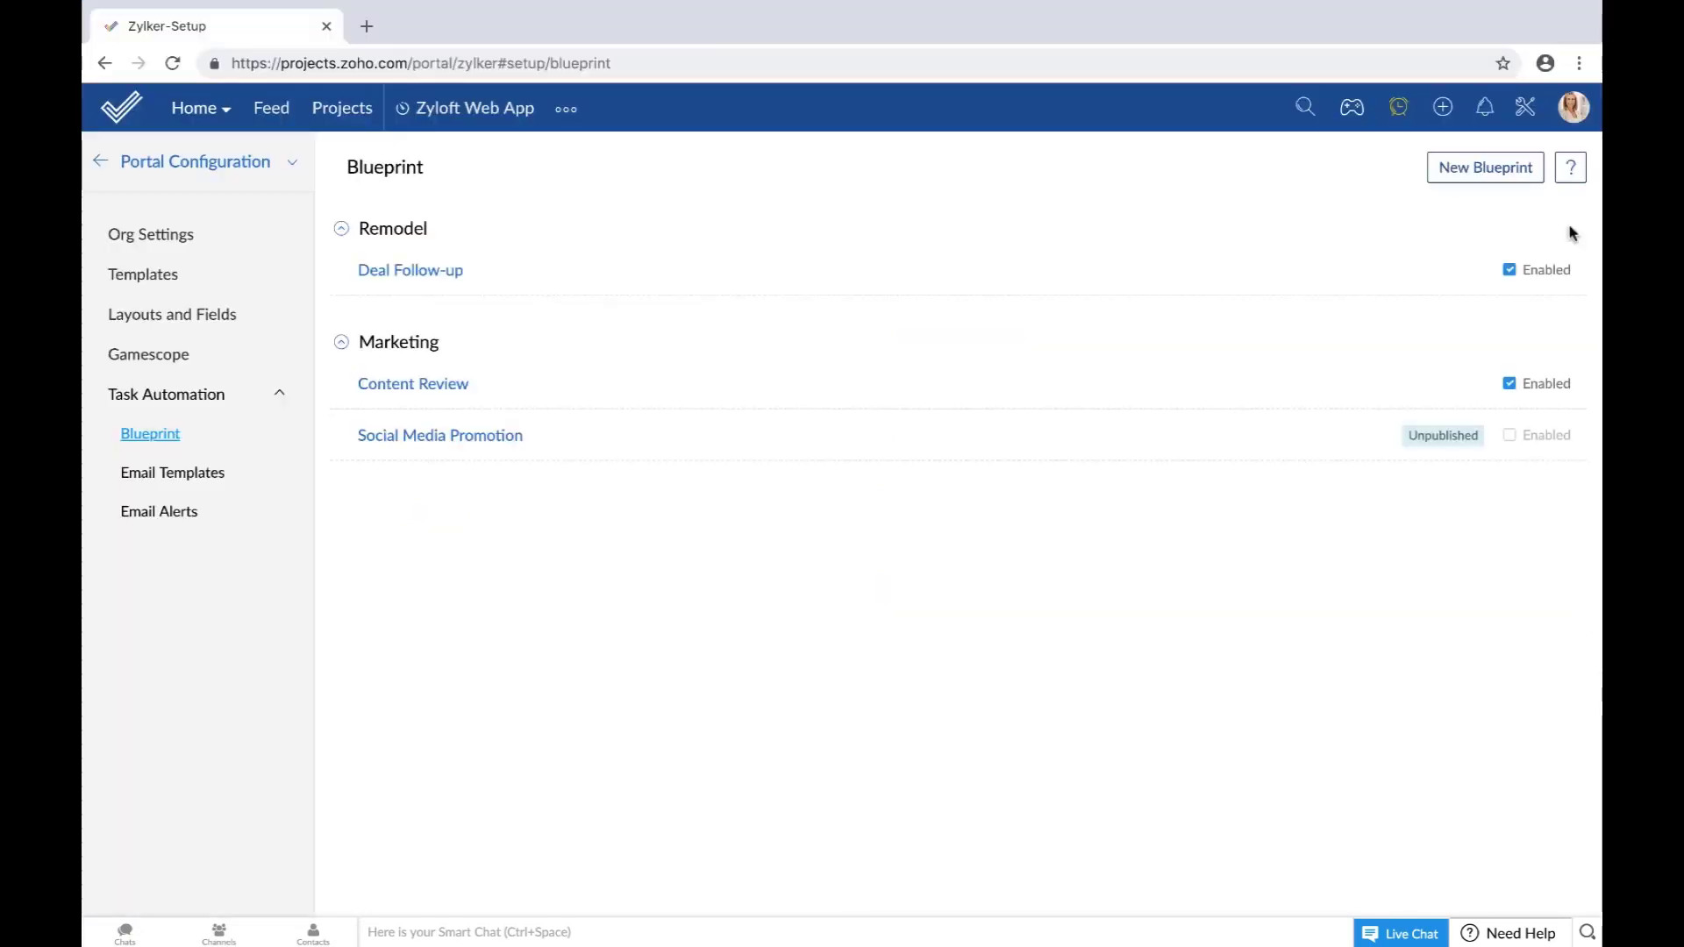
Start a new blueprint named "Software testing" that uses the Software Development layout.
click(1496, 168)
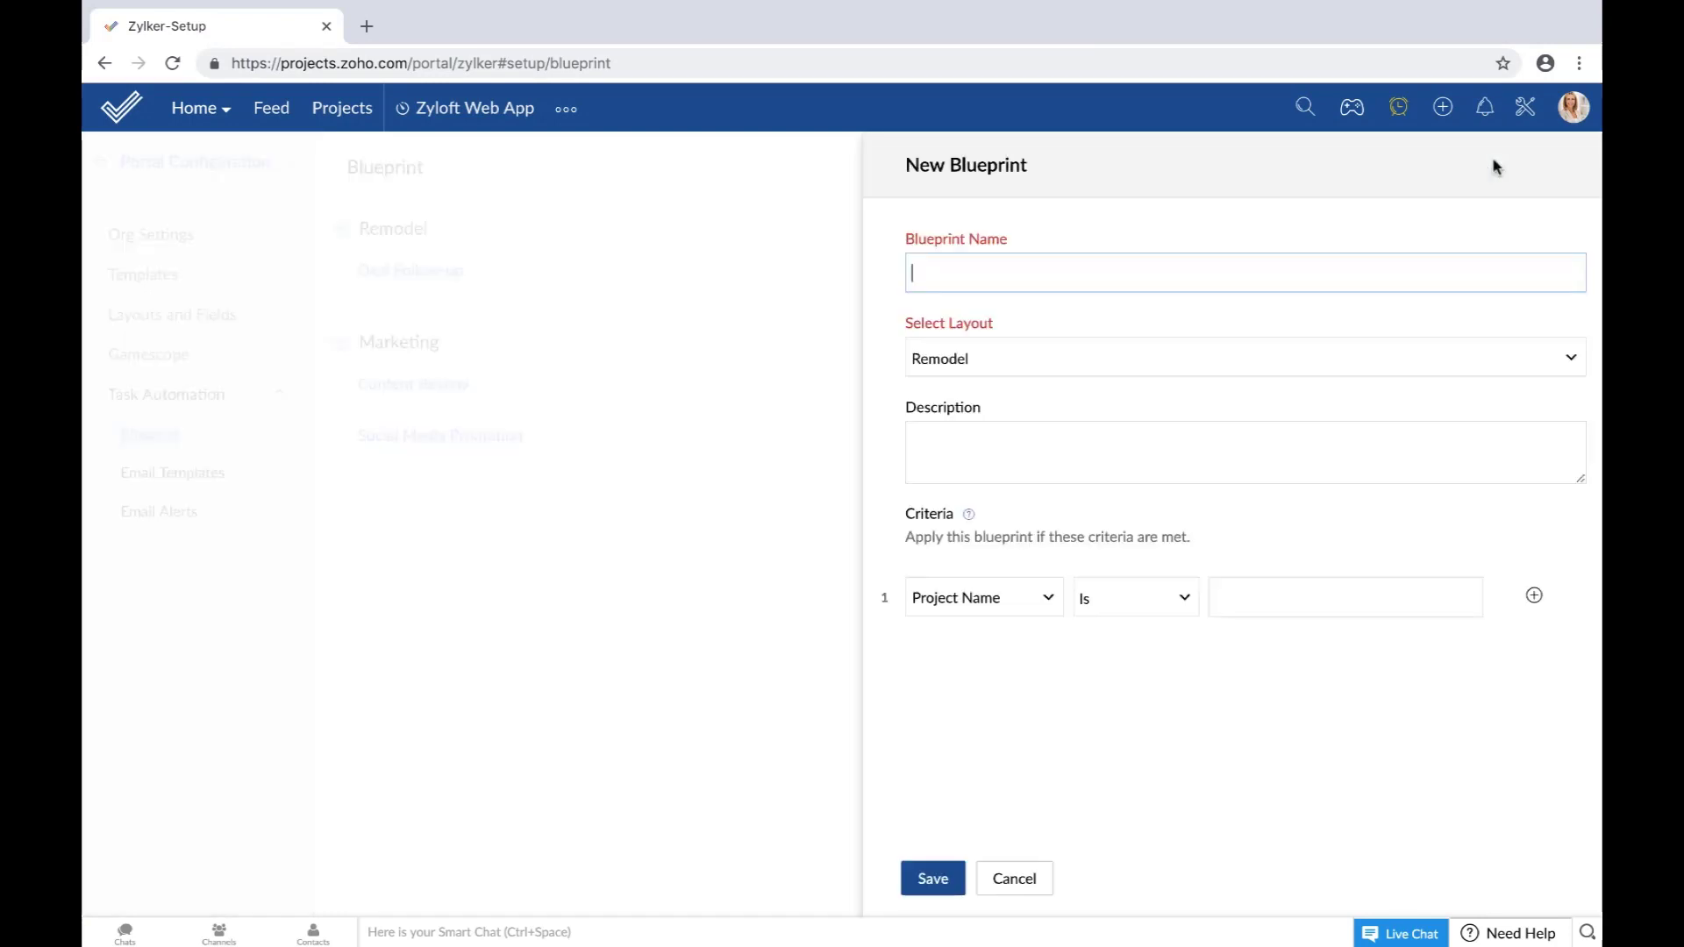
text(Software testing)
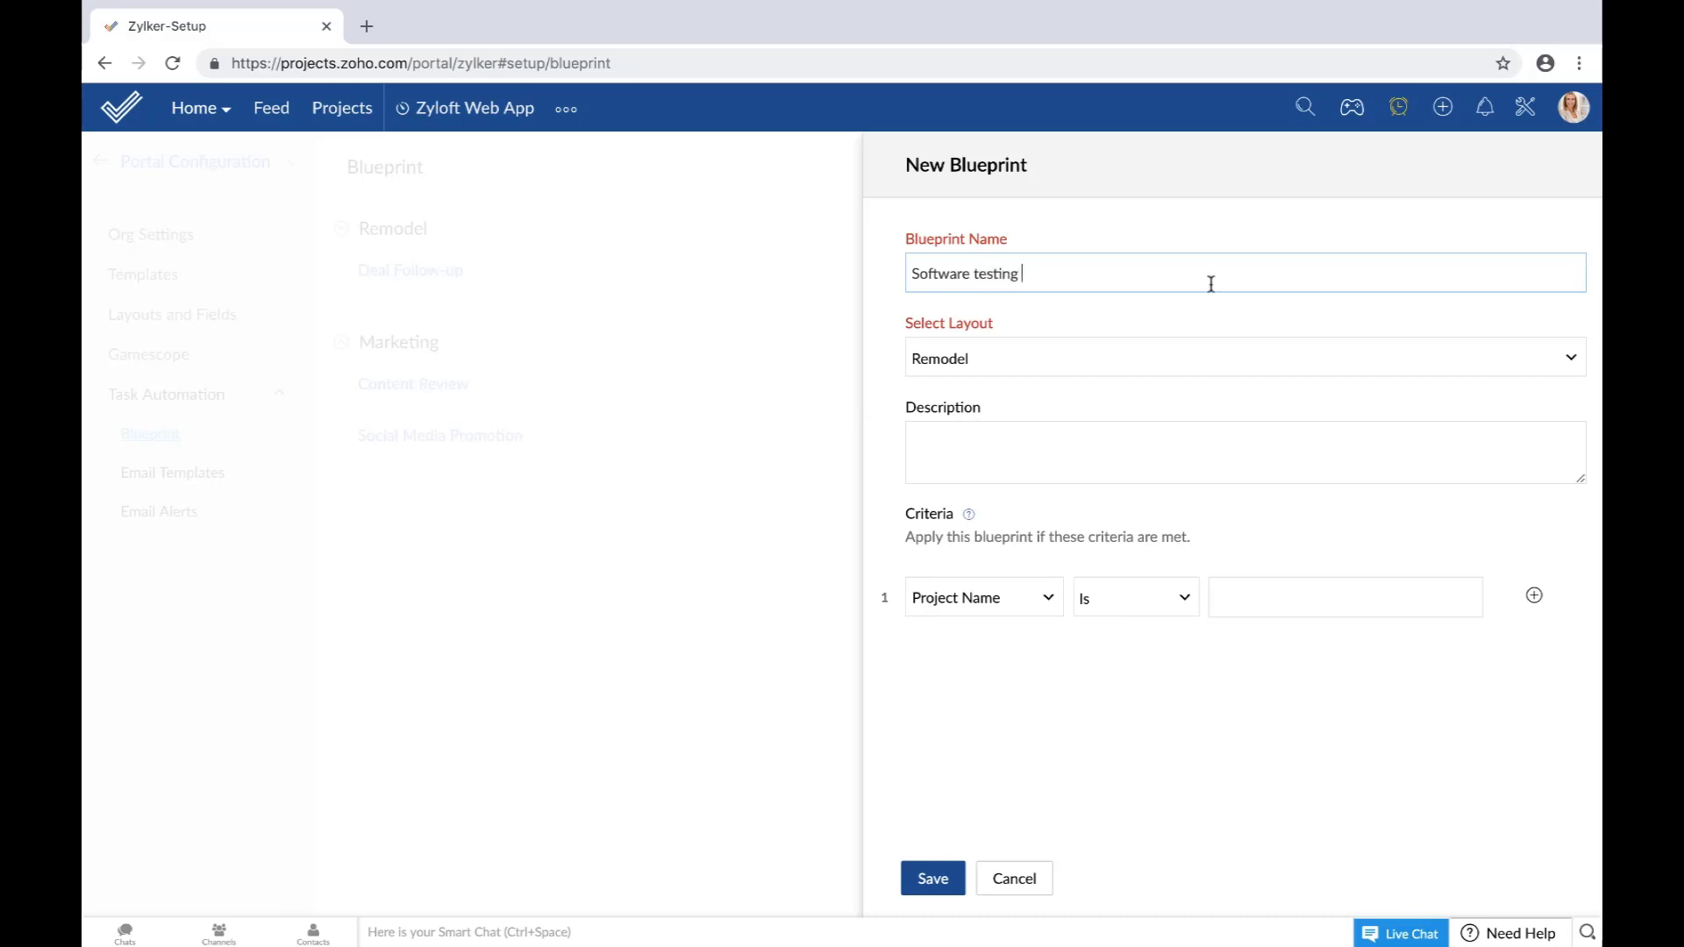
click(1150, 380)
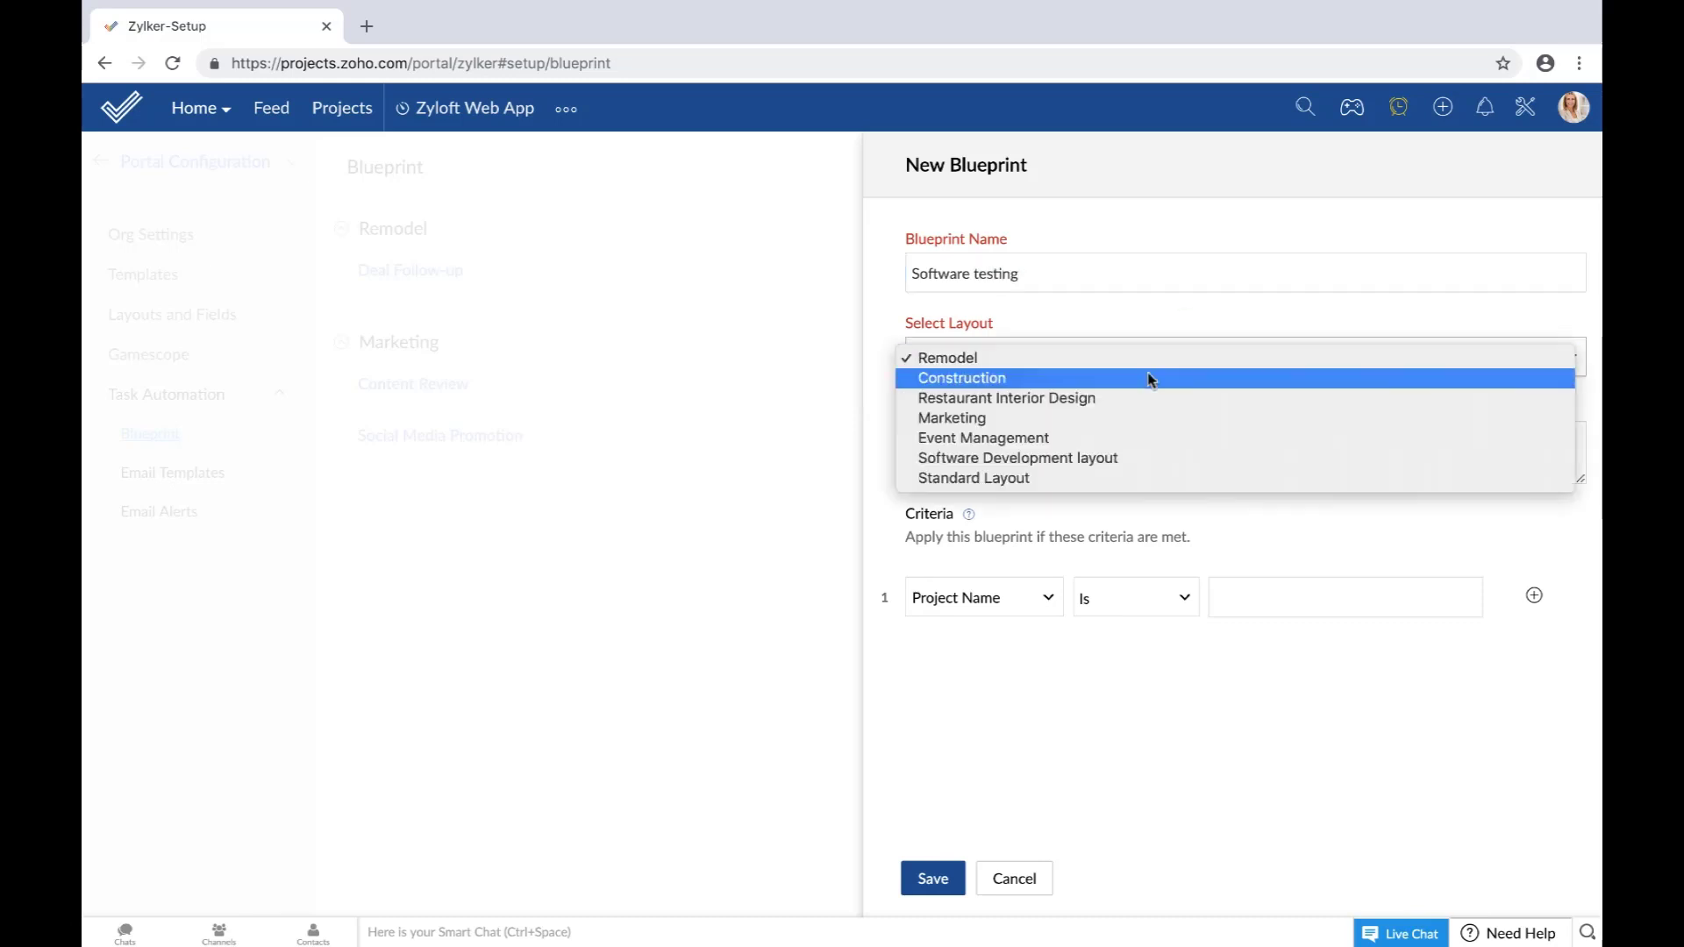
click(1120, 462)
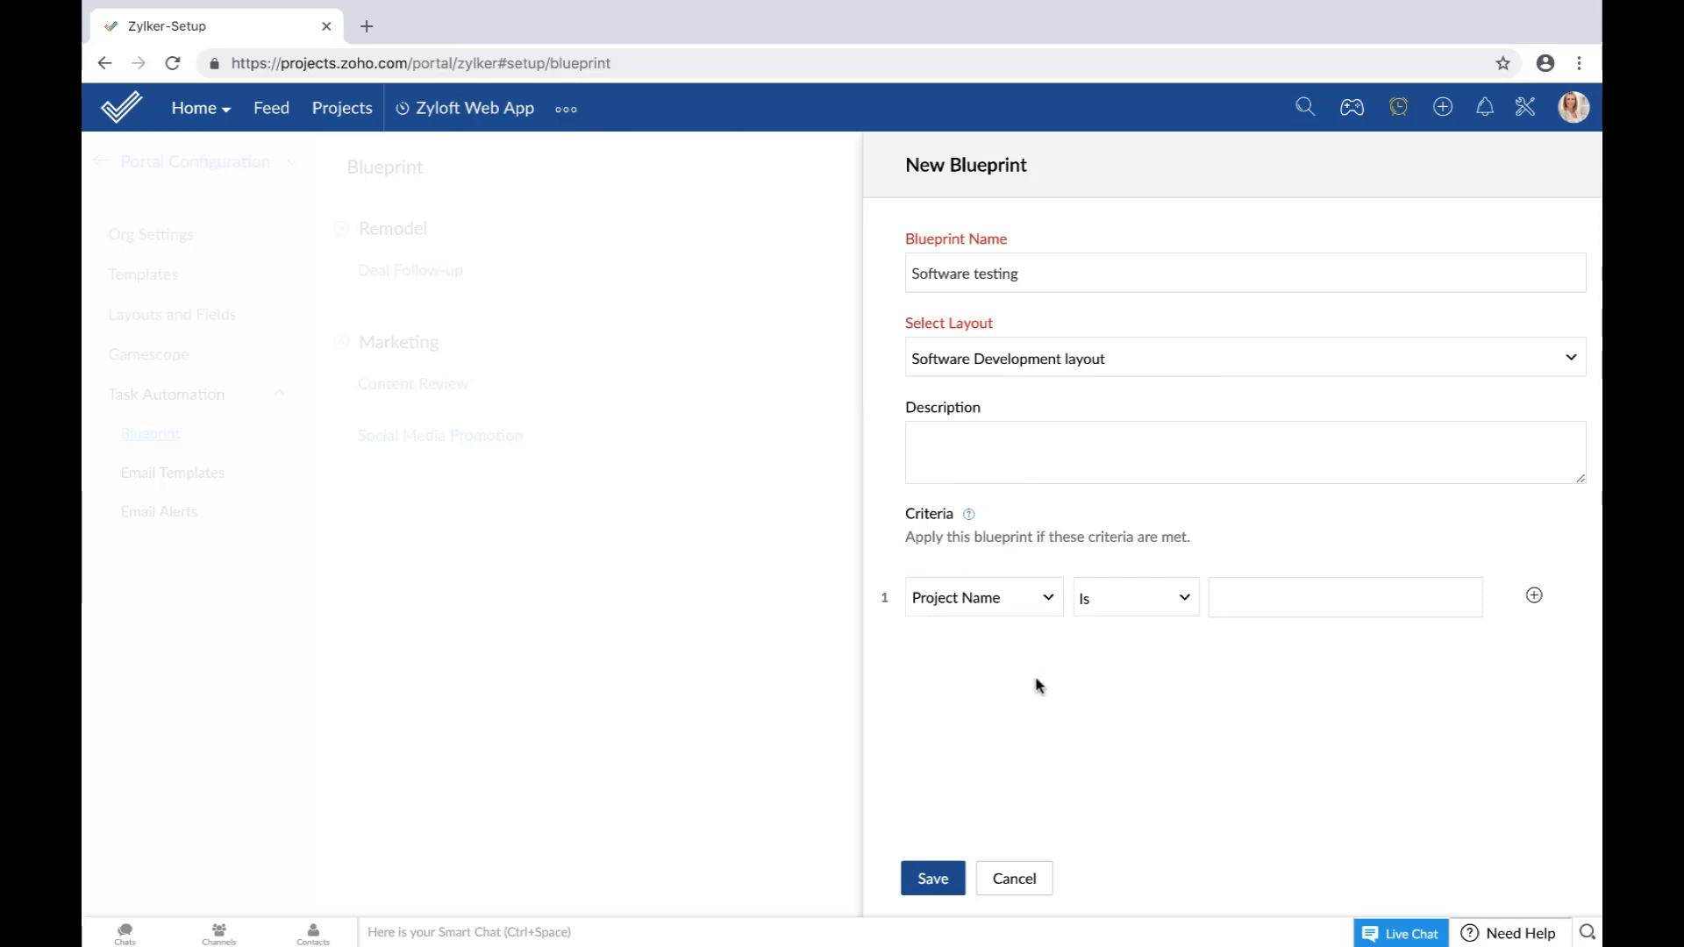
click(997, 603)
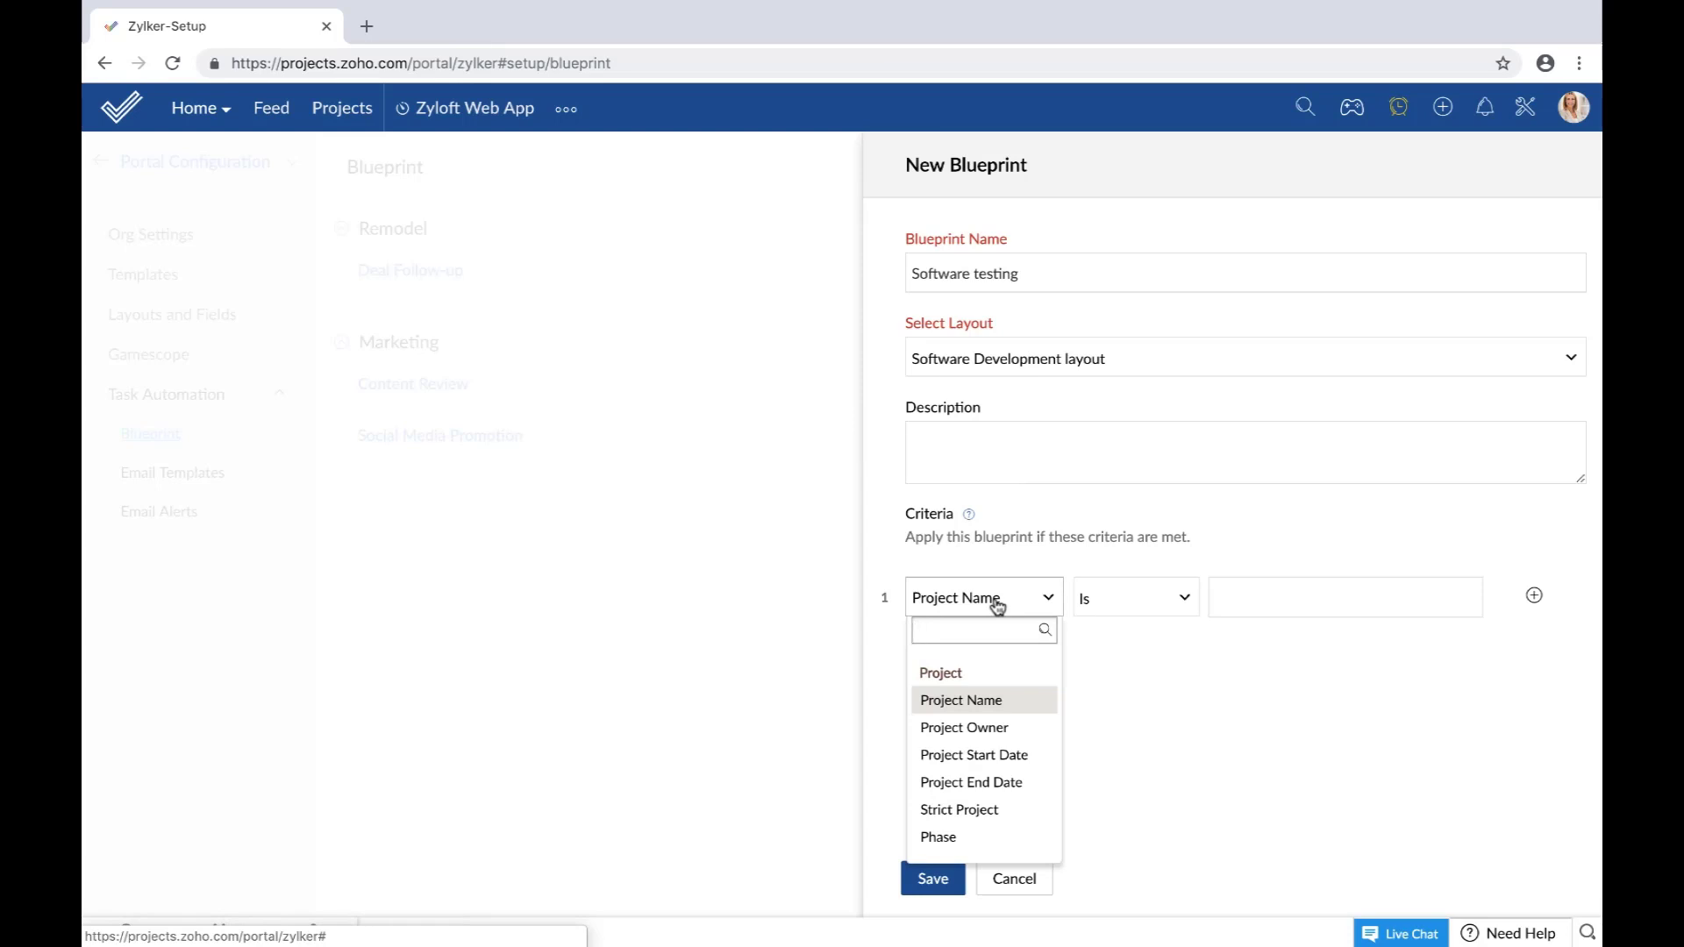
click(994, 731)
click(1248, 590)
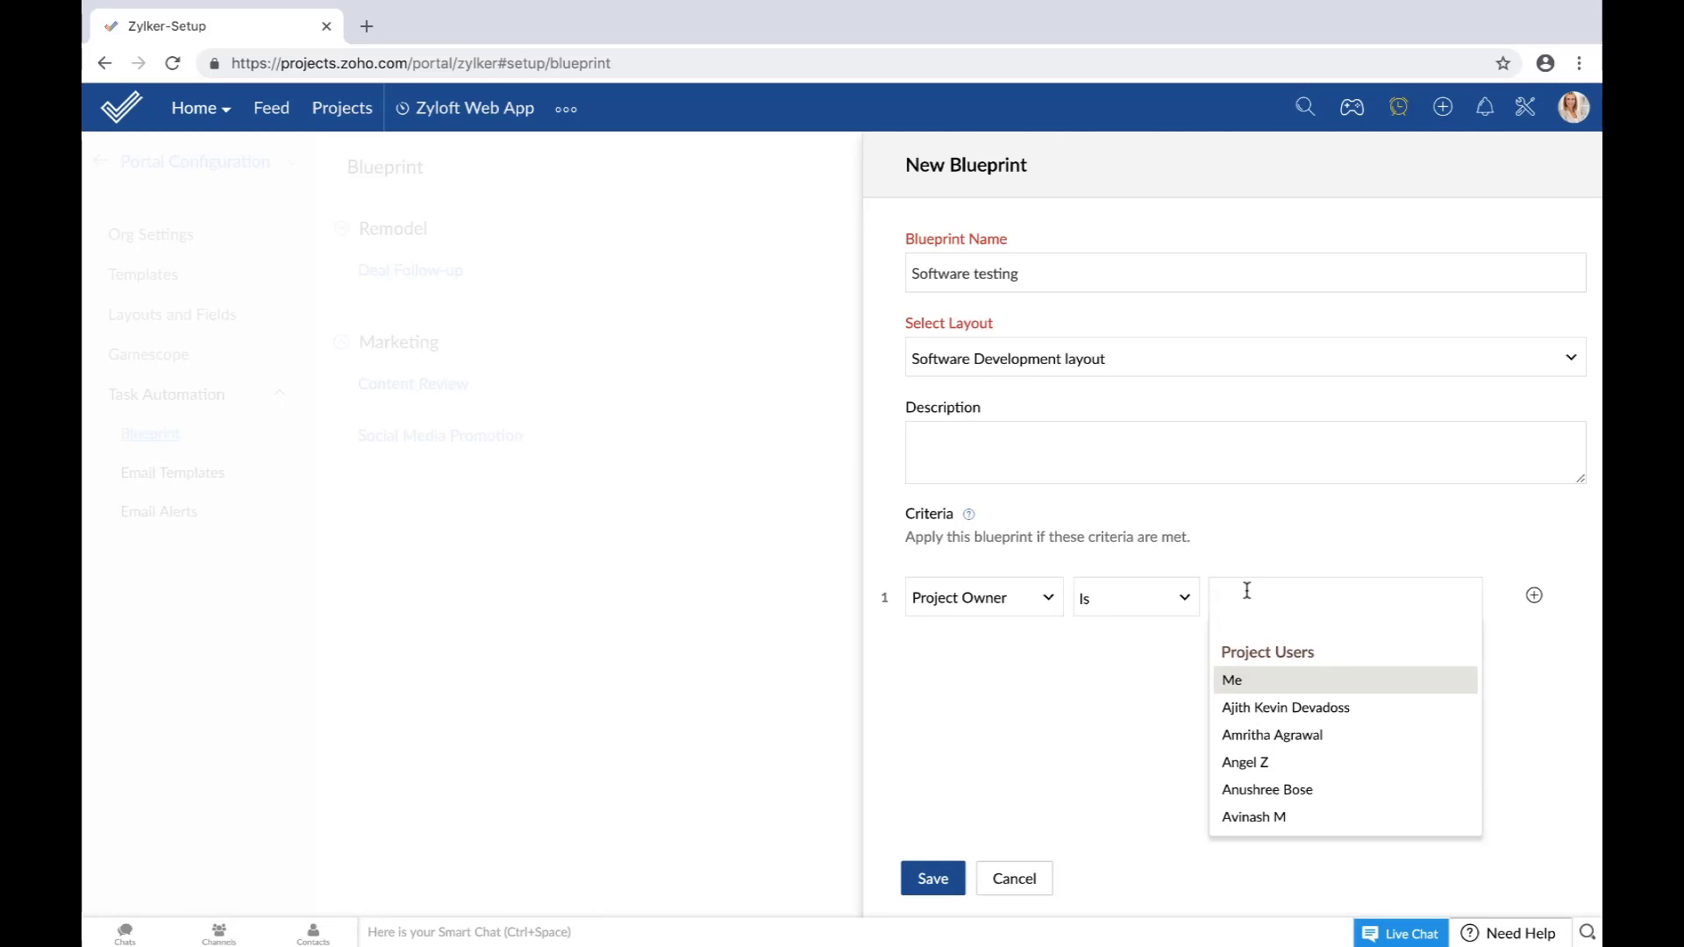
Set the blueprint's criterion to Task Name with the value "test", and save the blueprint details.
click(999, 606)
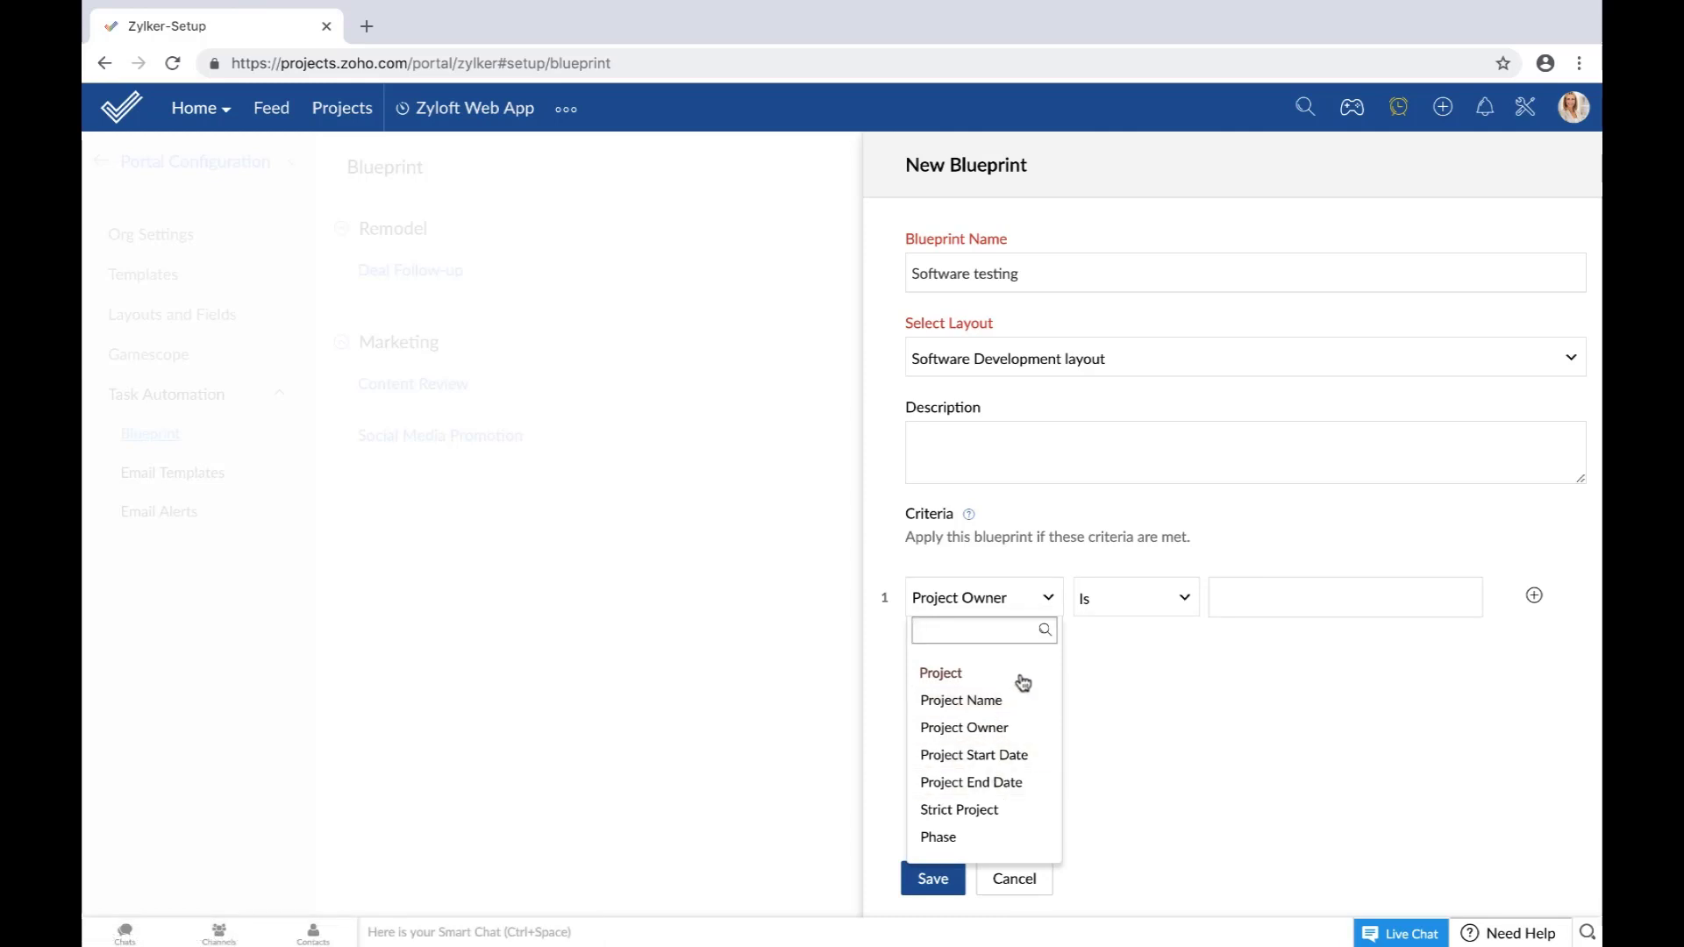
text(tas)
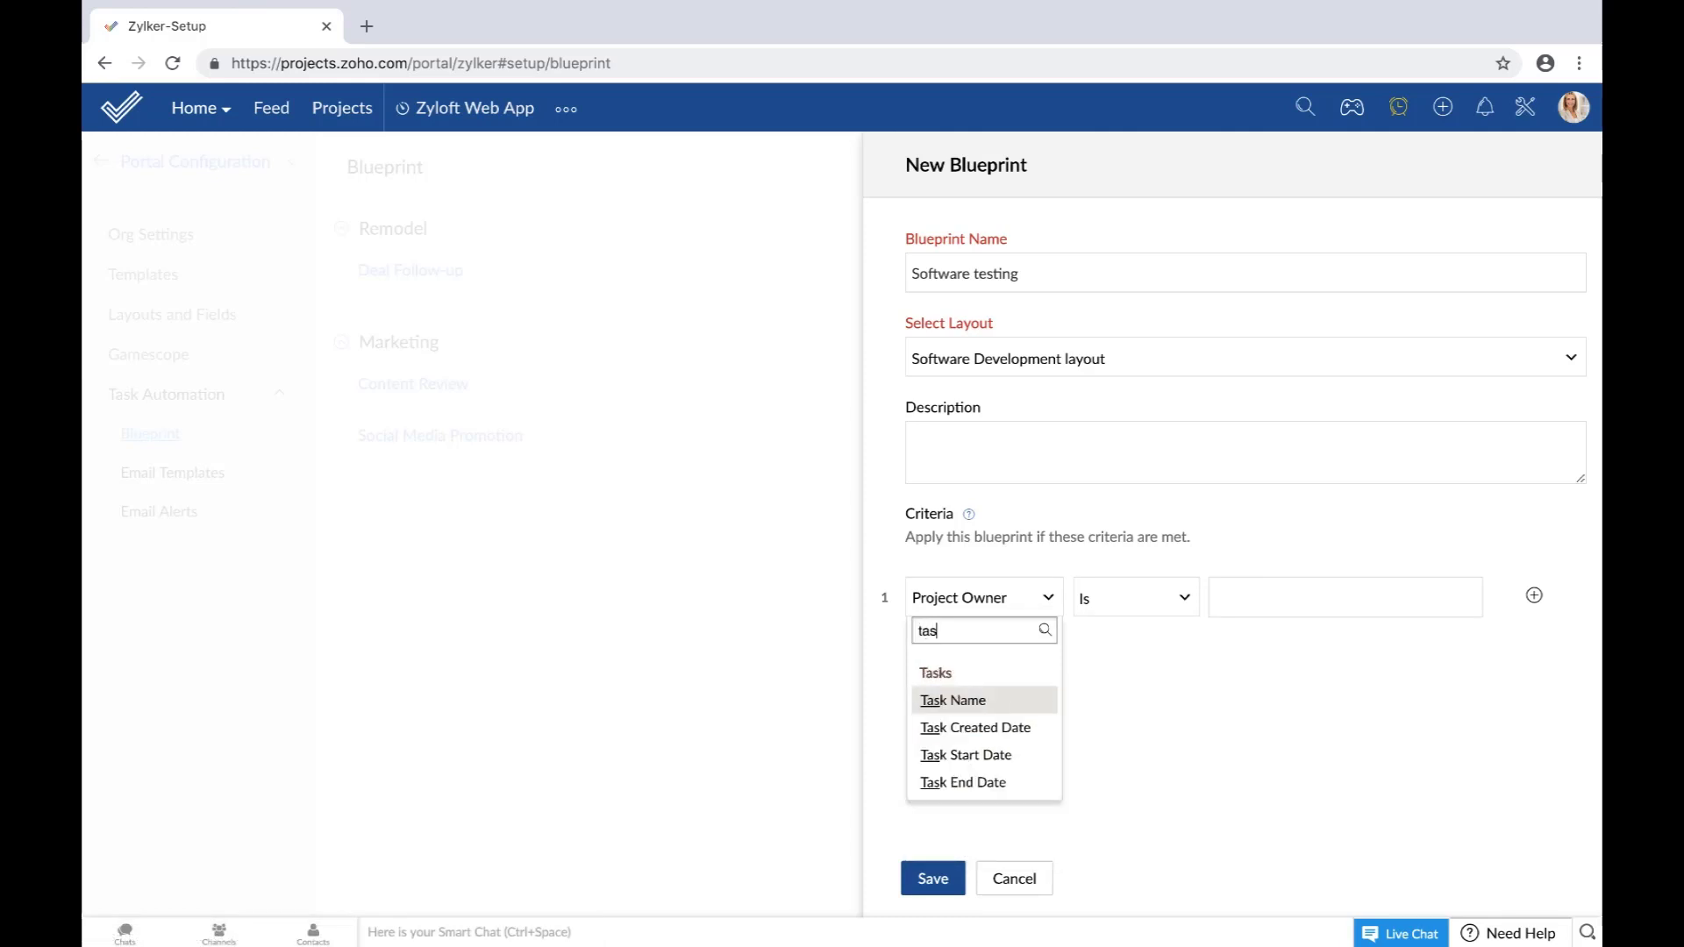
click(1028, 699)
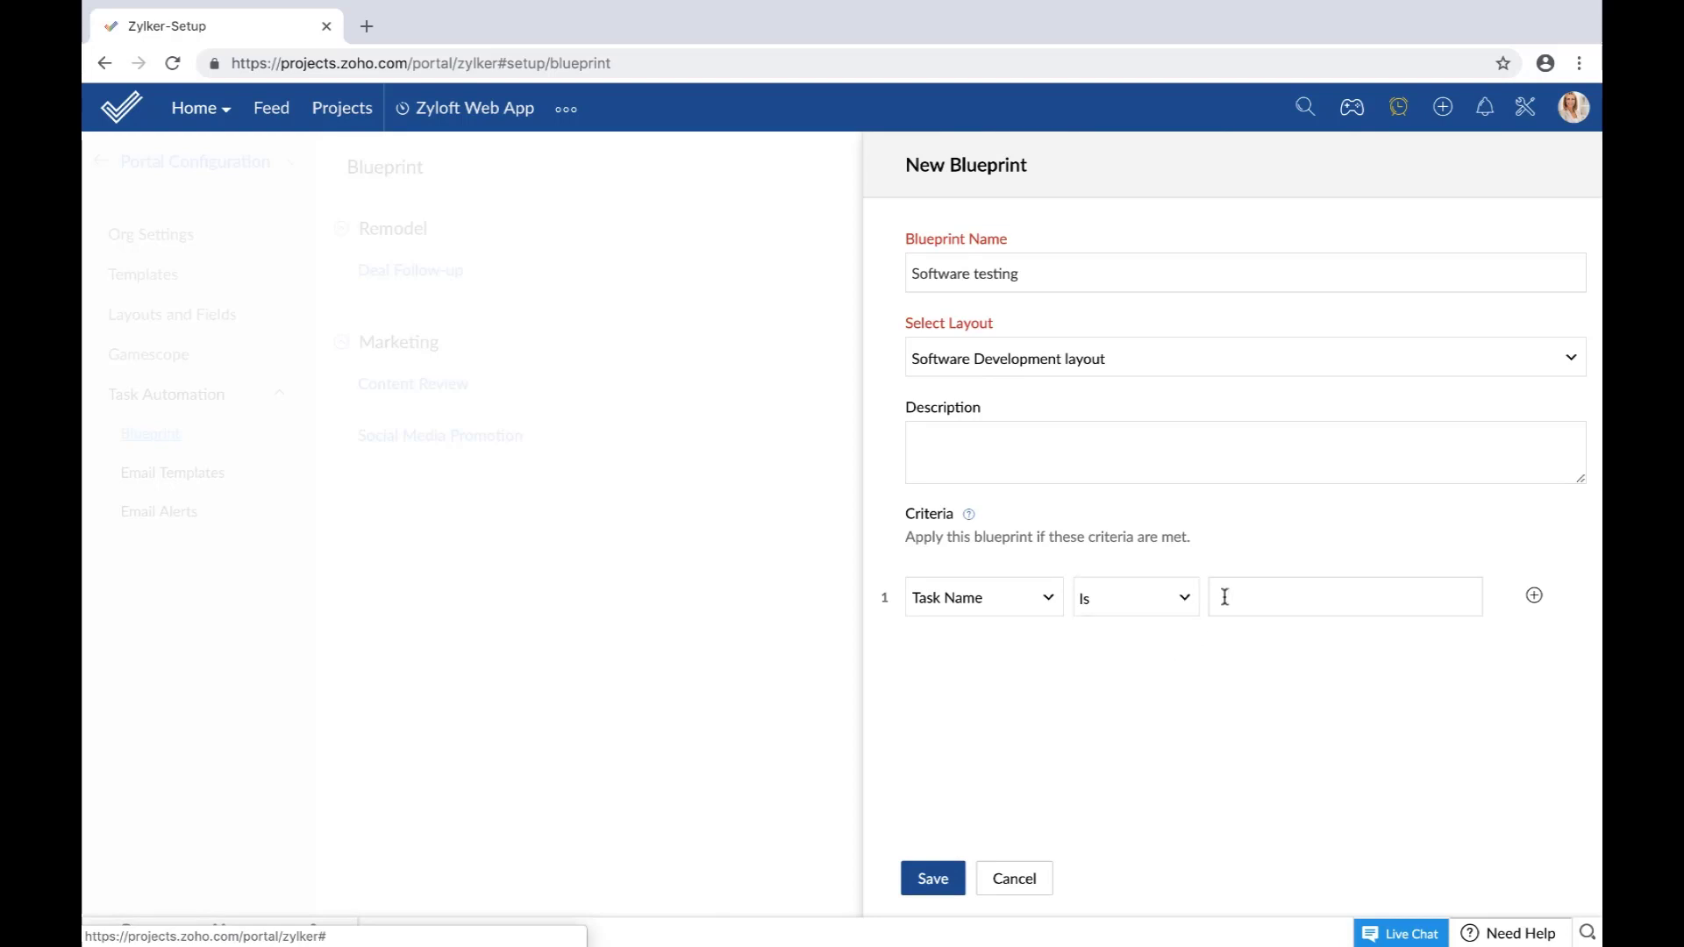
click(1259, 599)
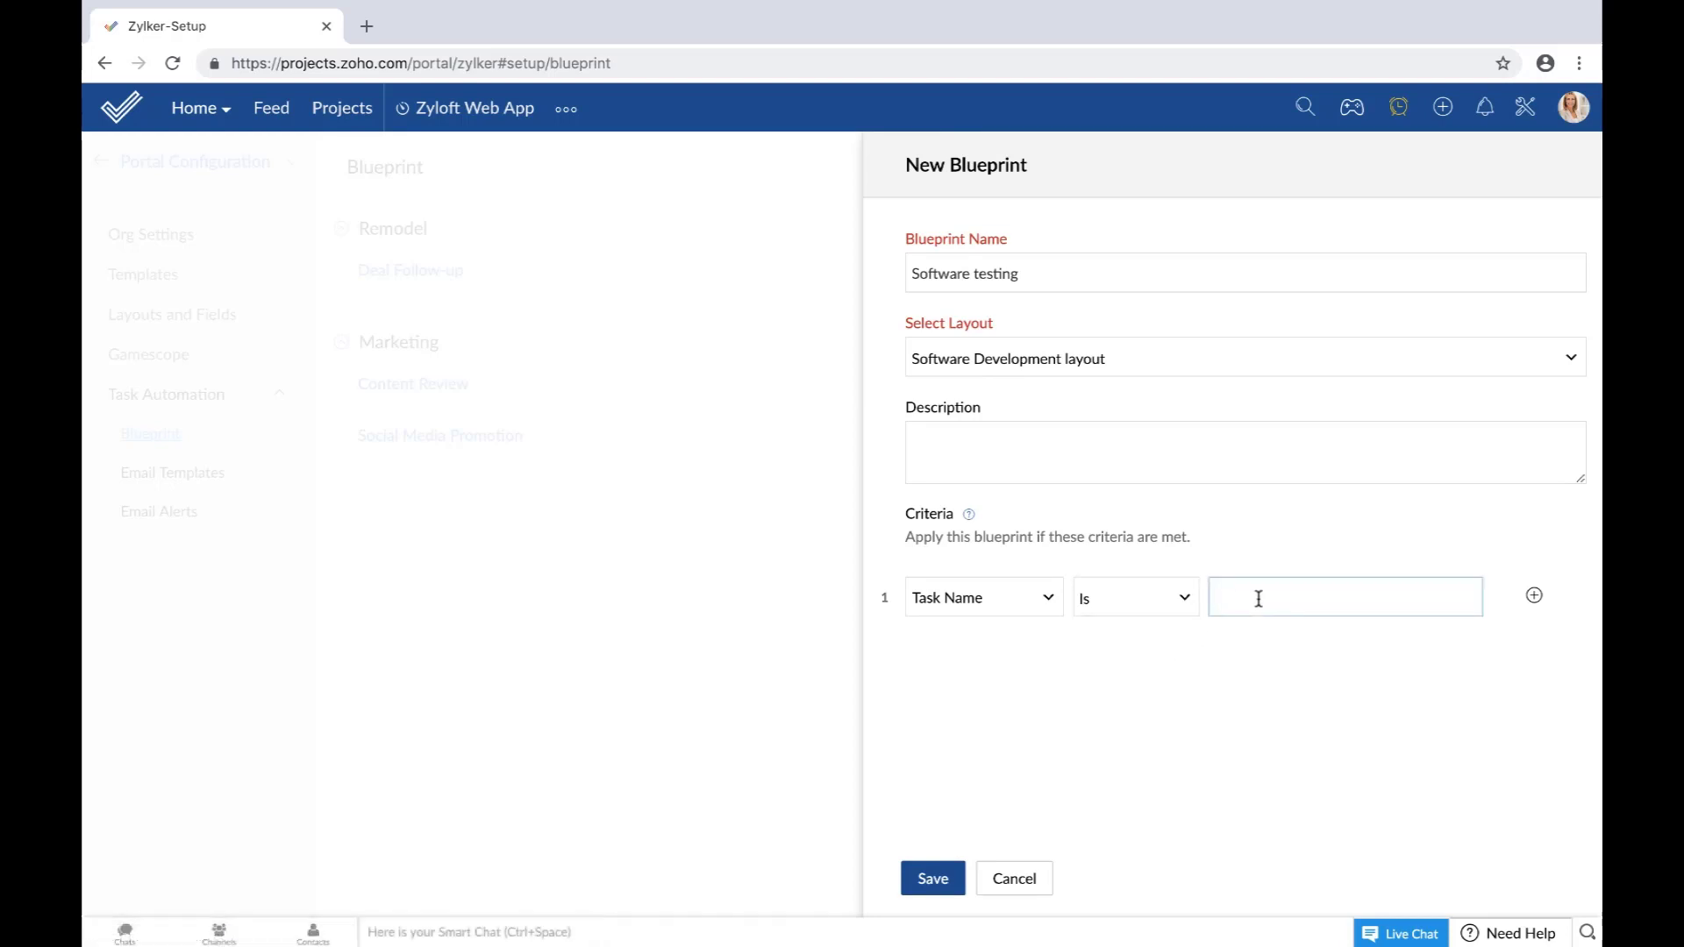
click(1167, 598)
click(1114, 640)
click(1277, 598)
text(test)
click(945, 883)
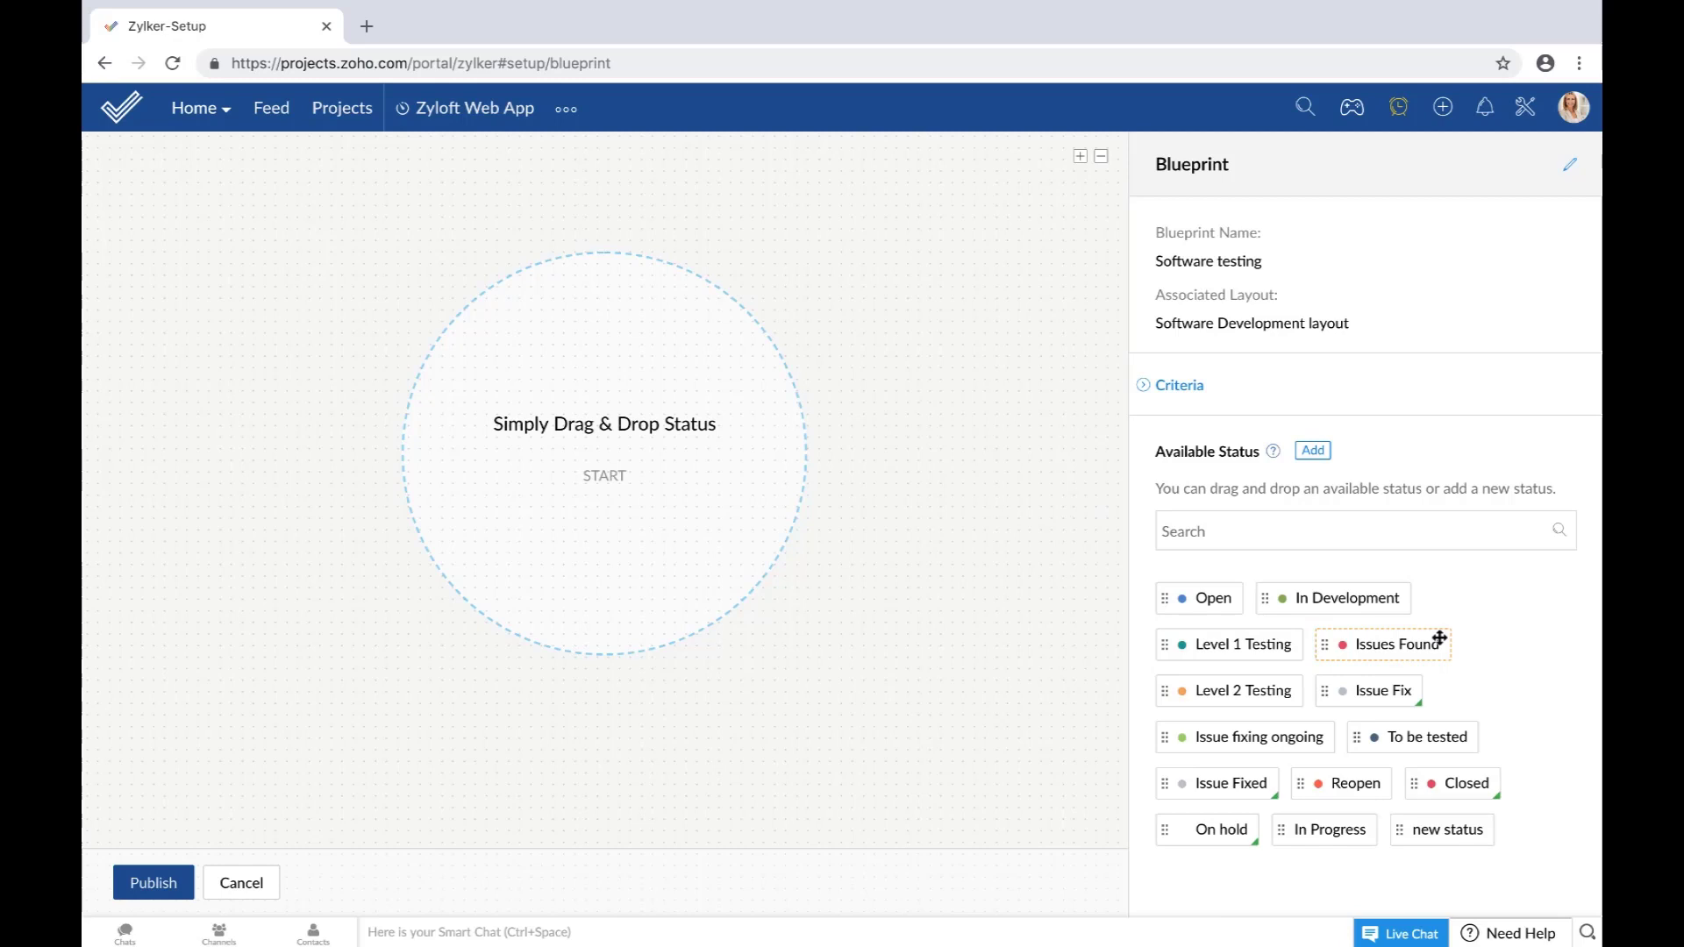
Examine the form for adding a status and its colour choices, and leave it without adding anything.
click(1316, 451)
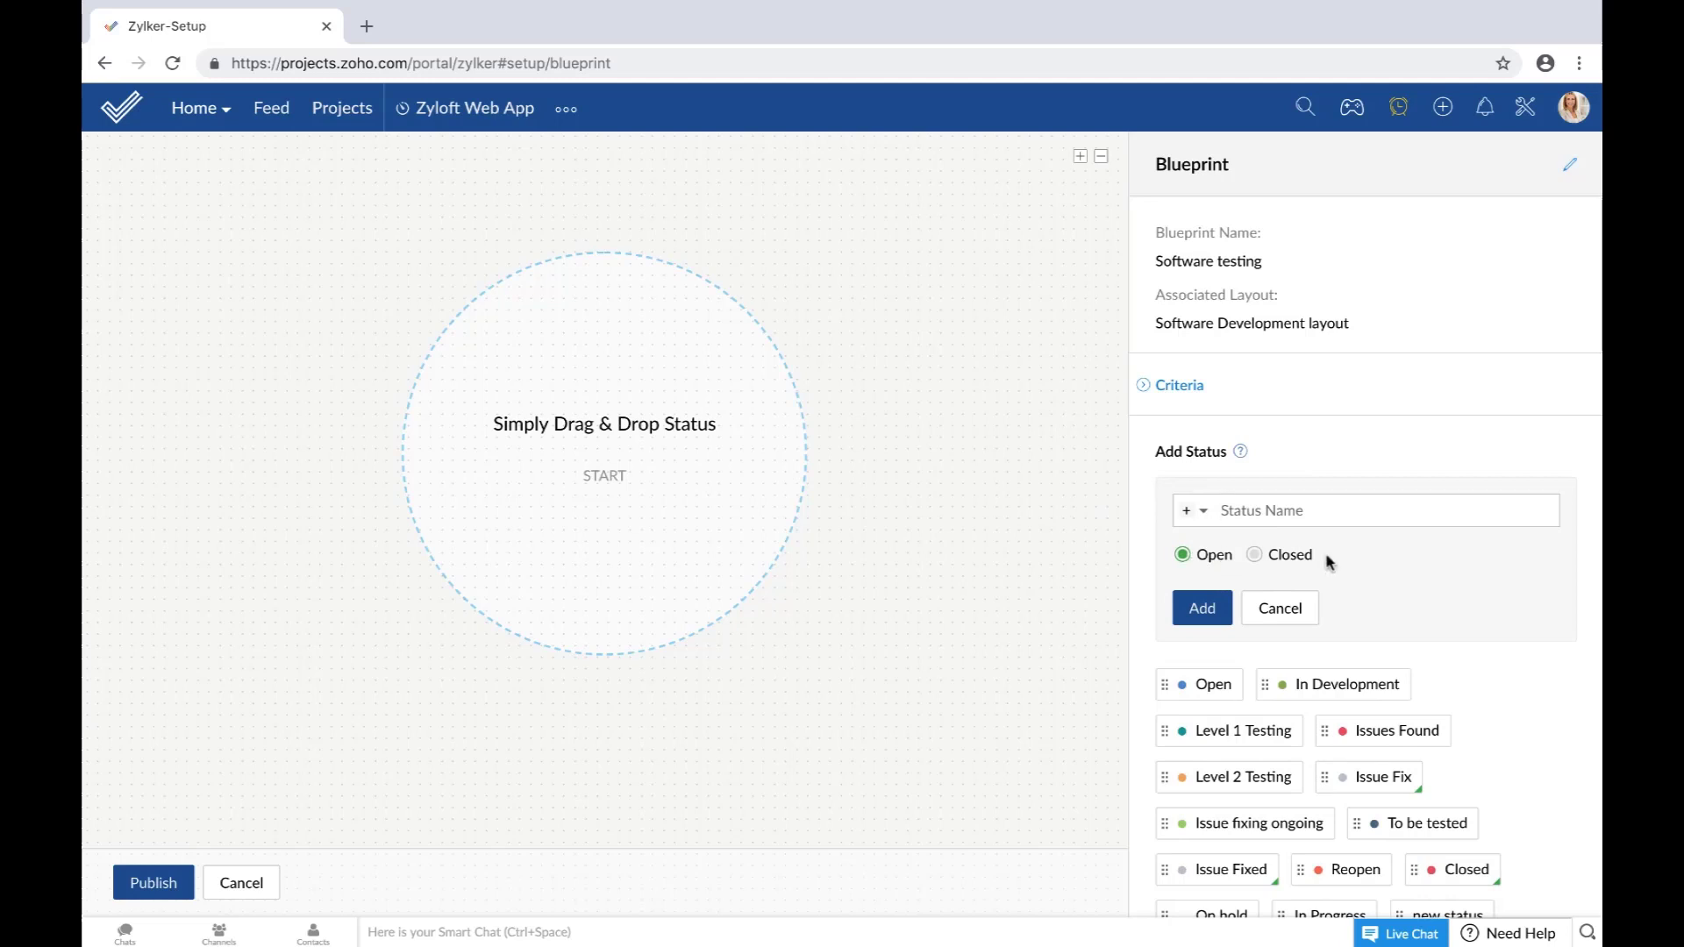
click(1190, 516)
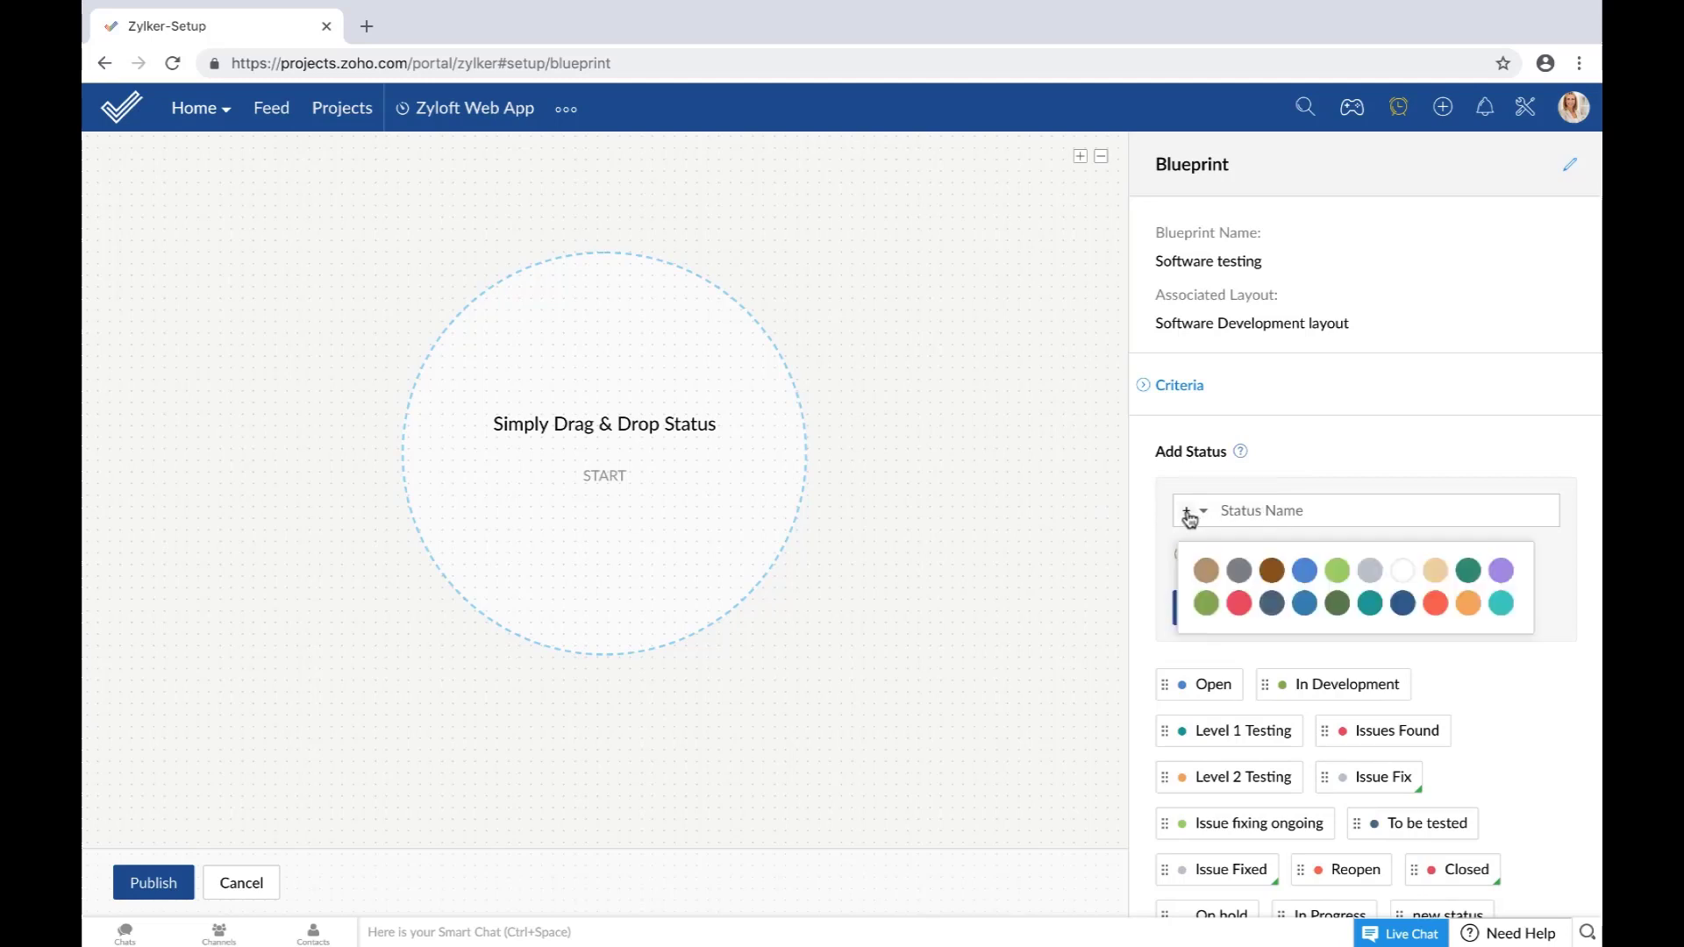
click(1526, 274)
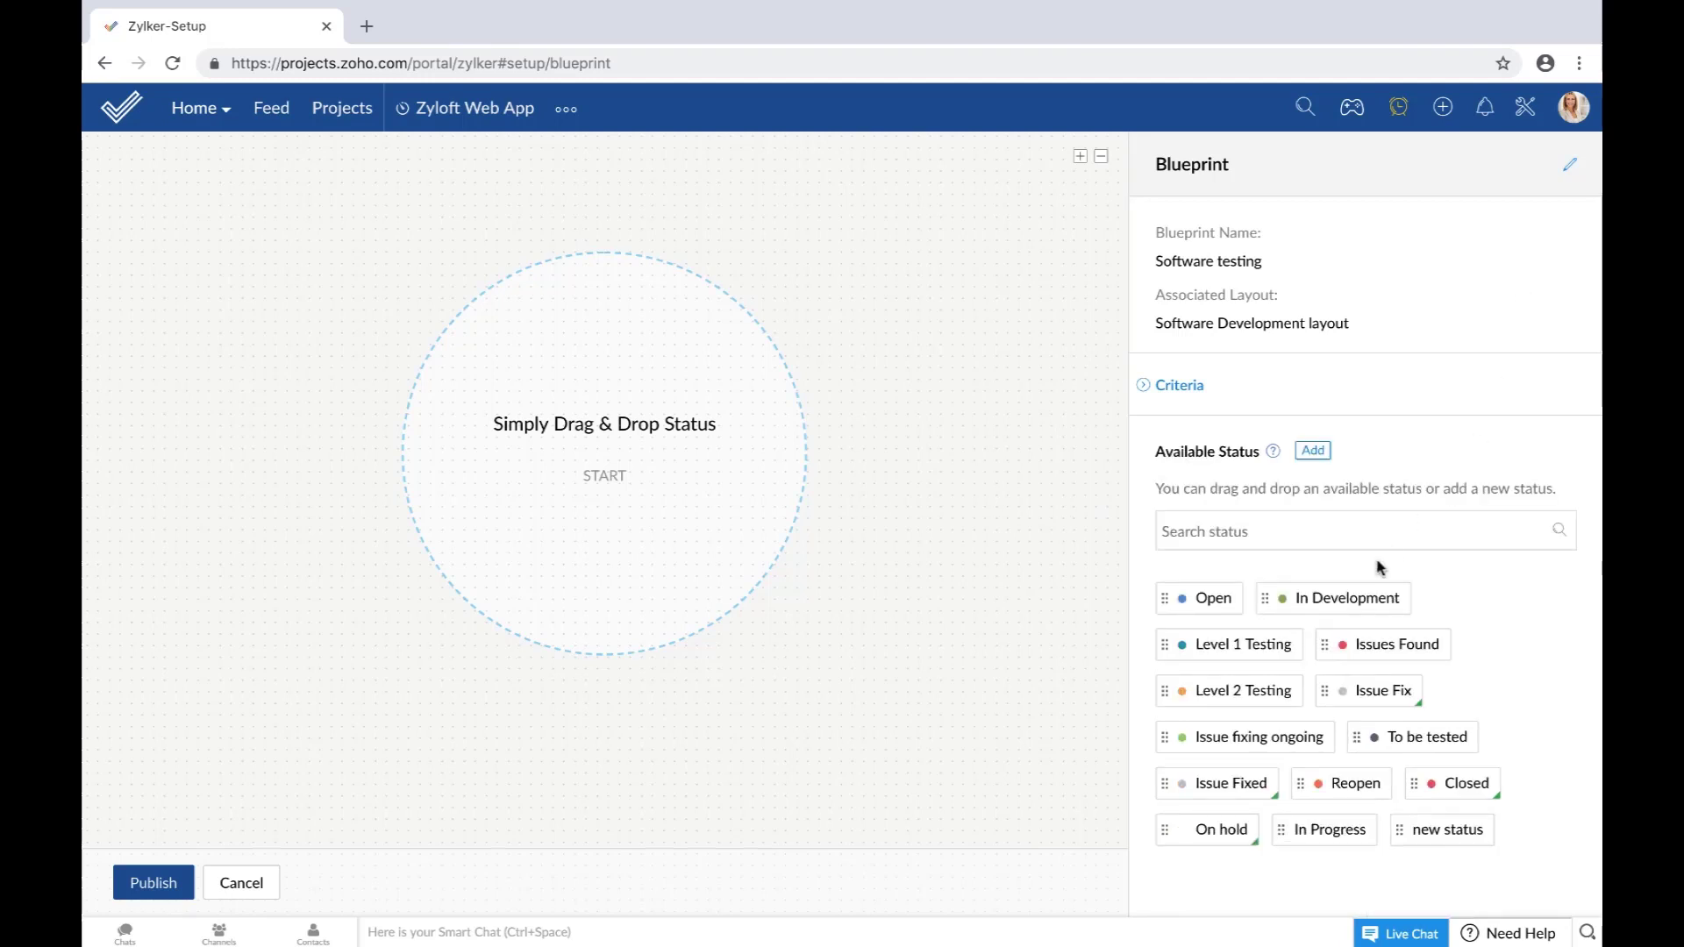
Place the Open status at the workflow's start and Level 1 Testing below it, with a transition from Open to Level 1 Testing.
drag(1213, 599, 620, 226)
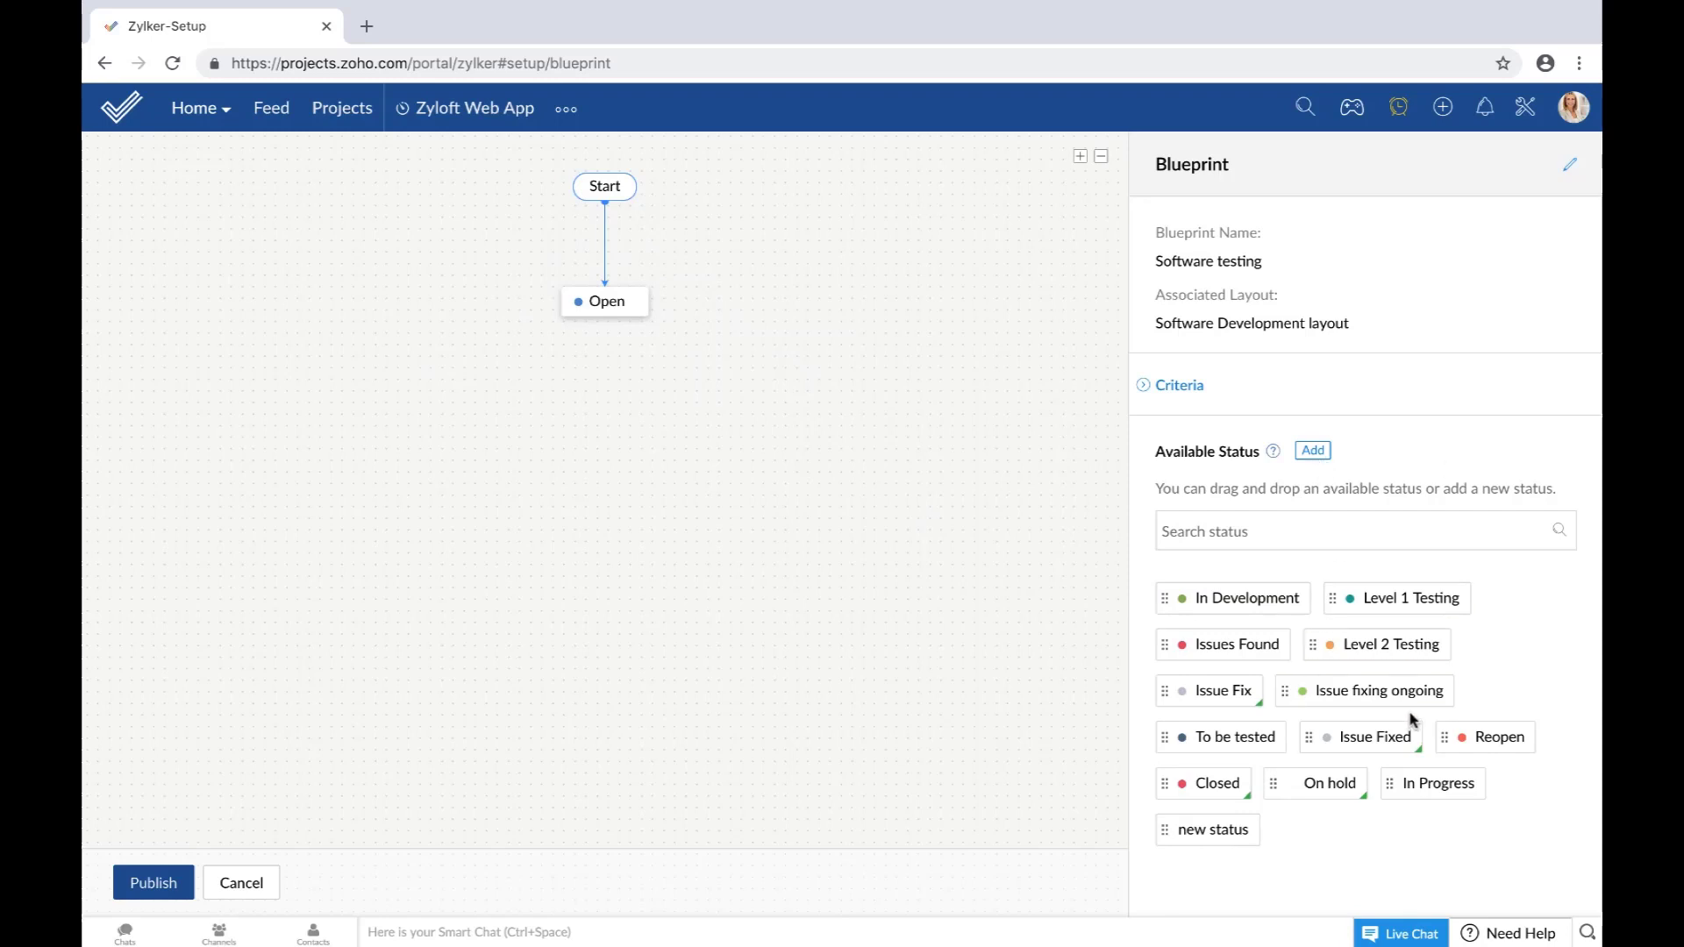
mouse_move(602, 288)
drag(1397, 602, 614, 406)
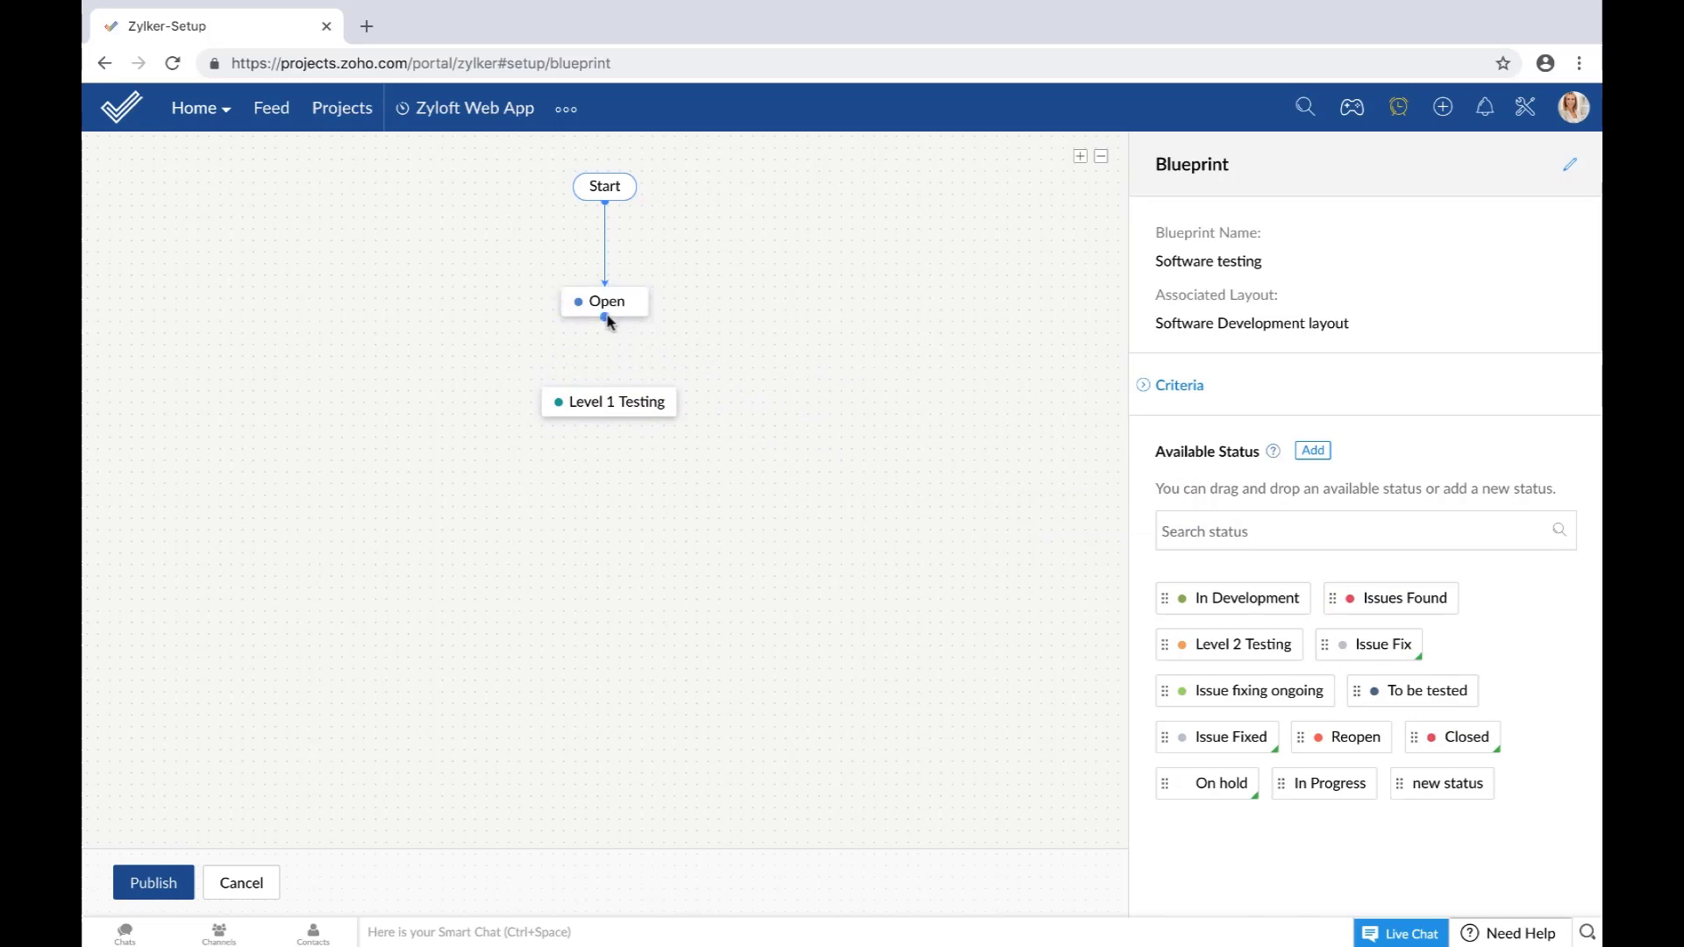
drag(606, 318, 610, 392)
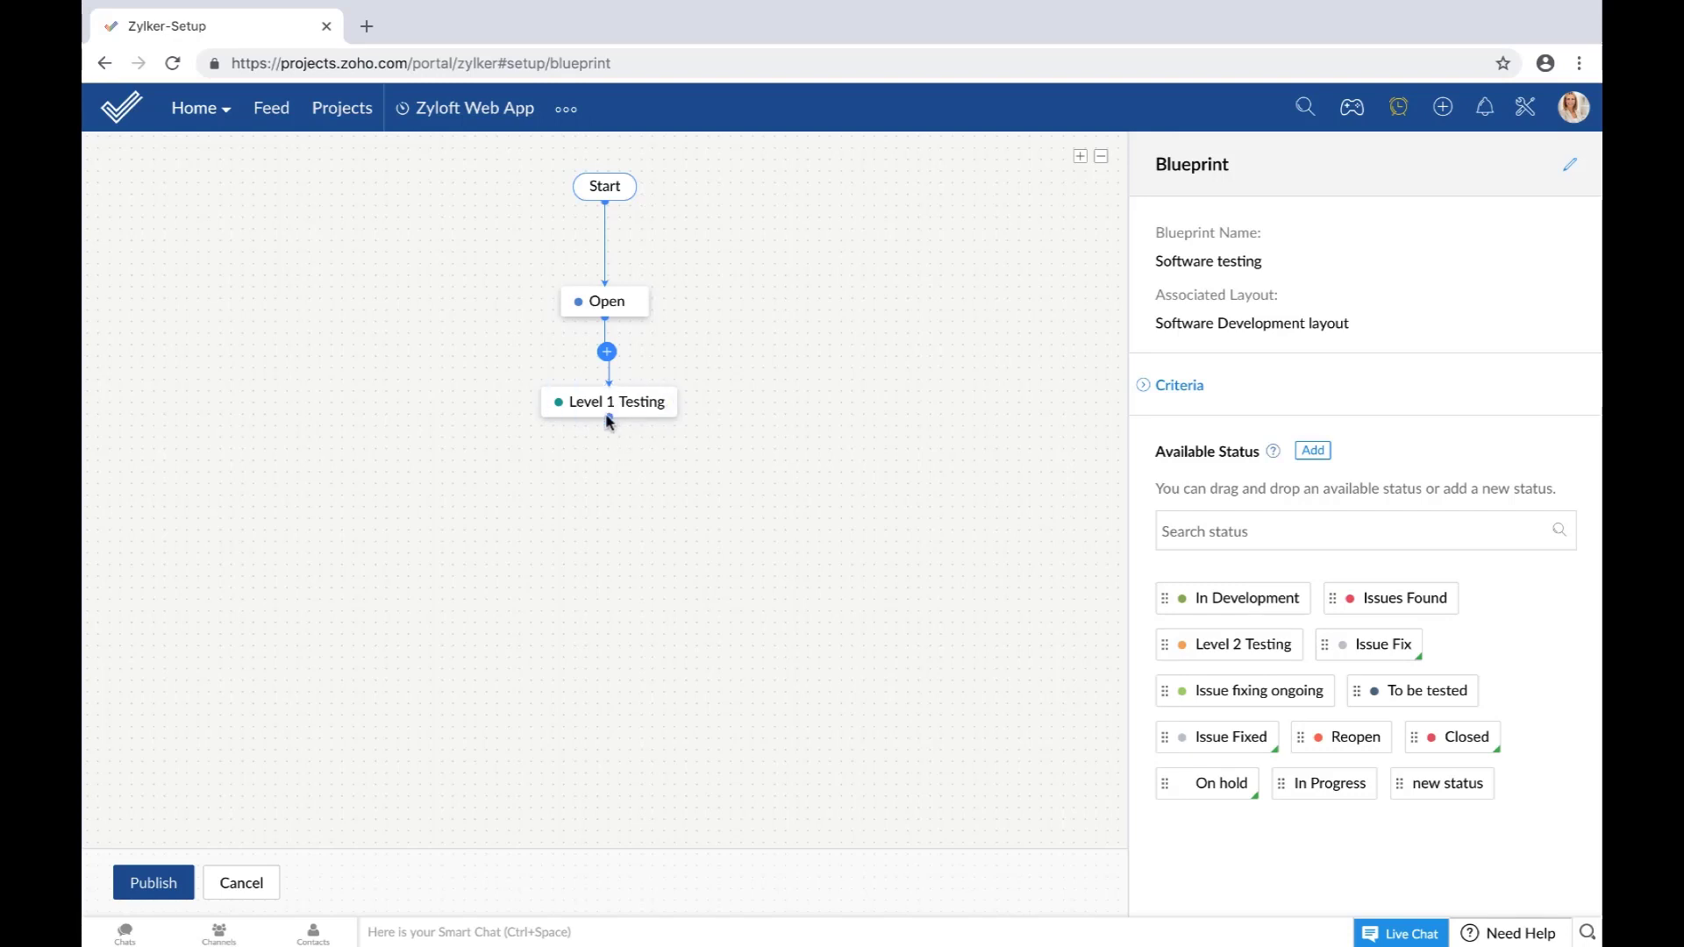
Draw a transition from Level 1 Testing to a new status below it, and close the new status's details without renaming it.
drag(610, 419, 604, 514)
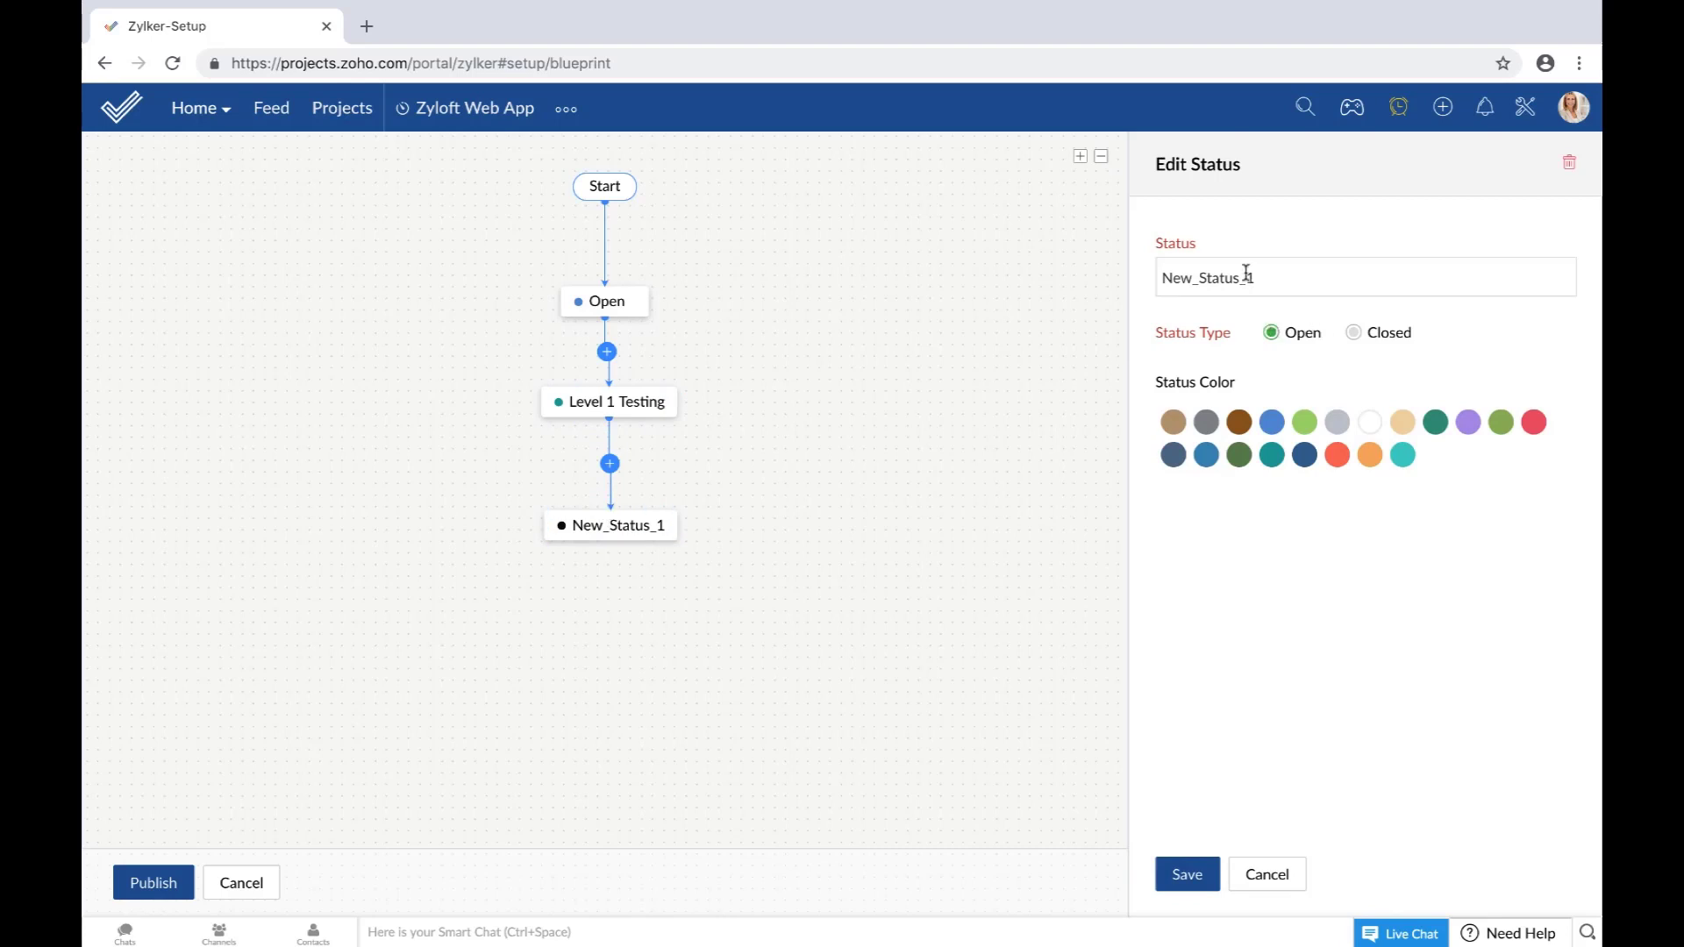
click(1279, 271)
key(ctrl+a)
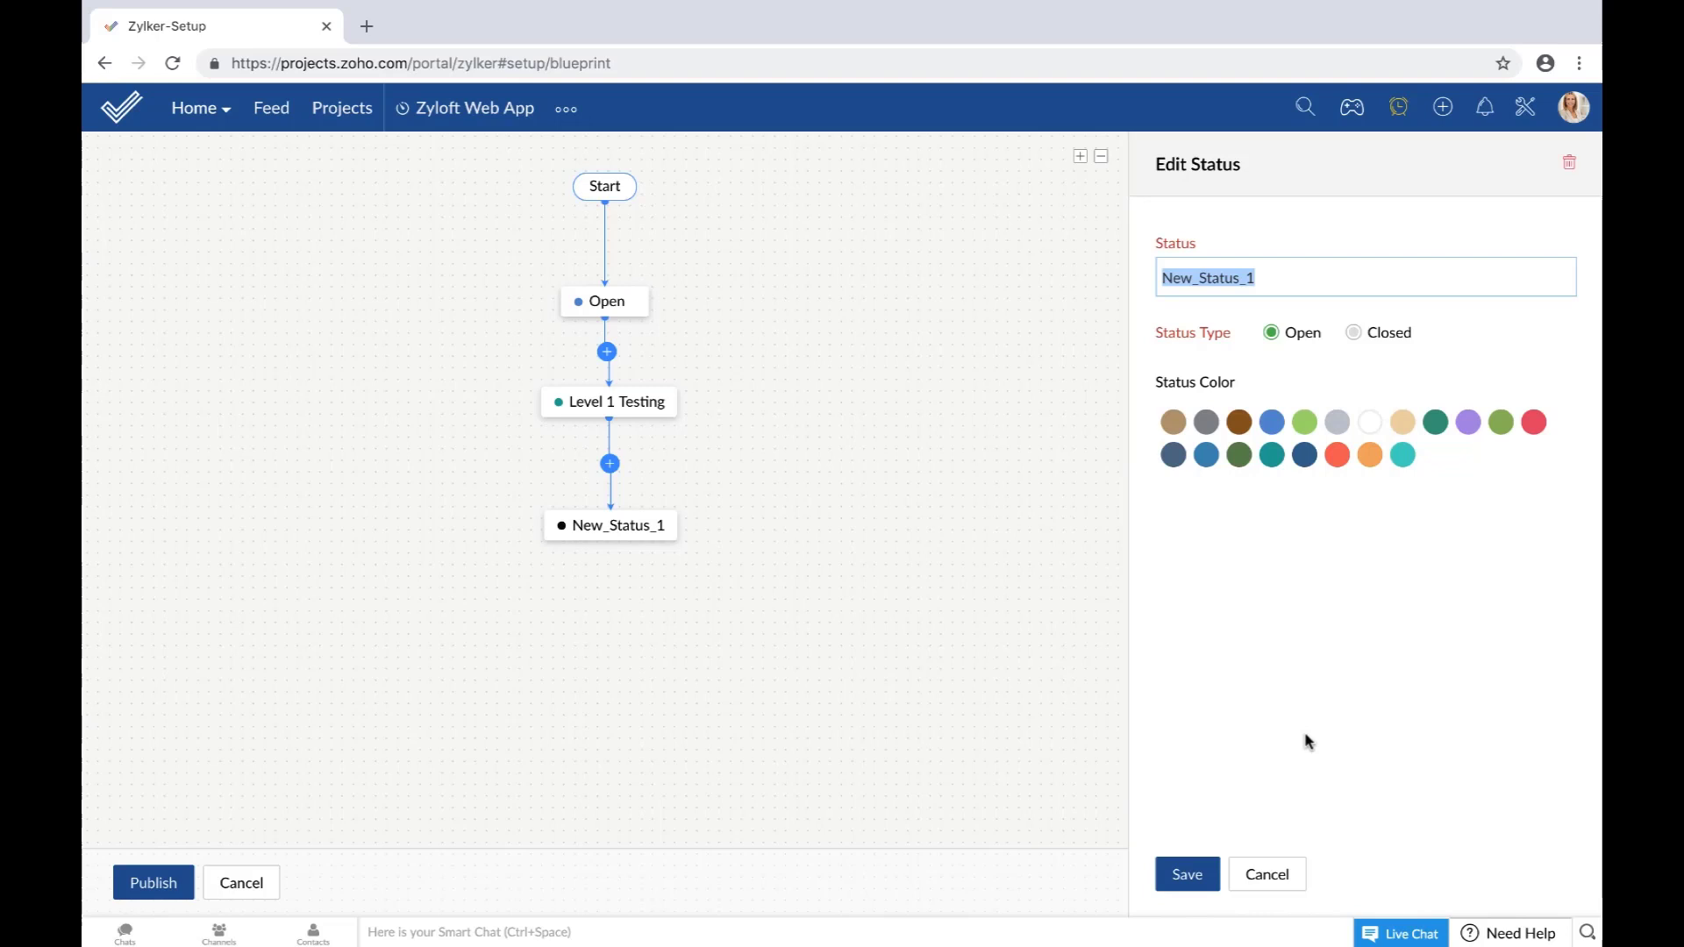
key(Escape)
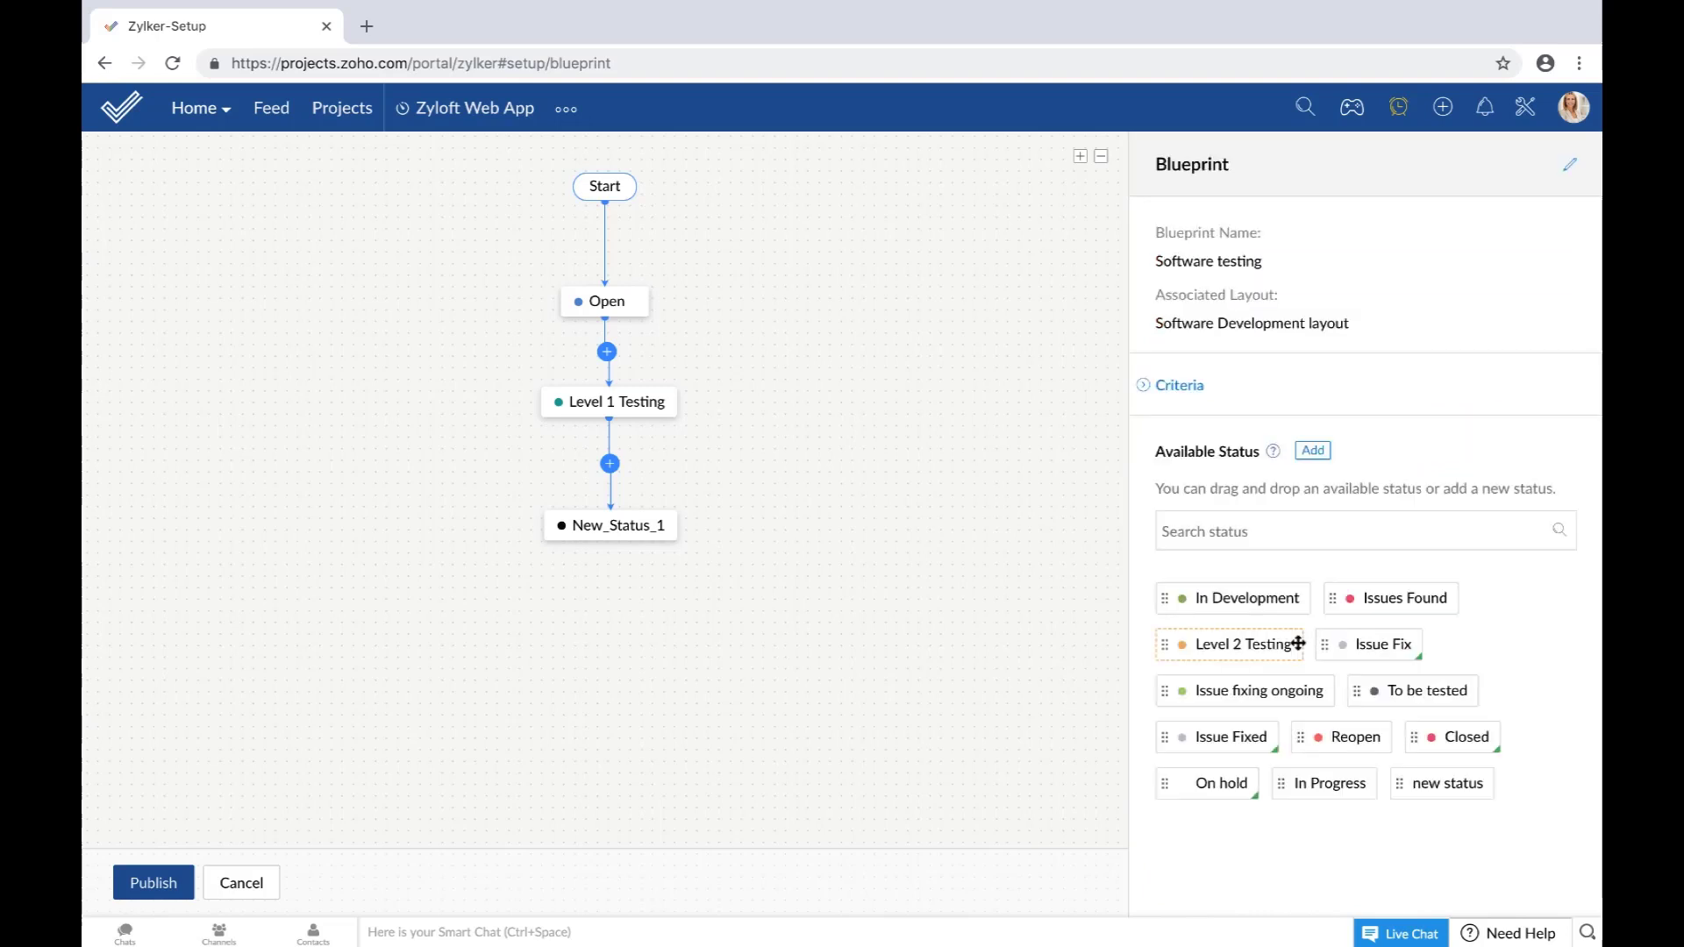
Try removing the Level 1 Testing status from the workflow, cancel the removal, and close its details.
click(632, 414)
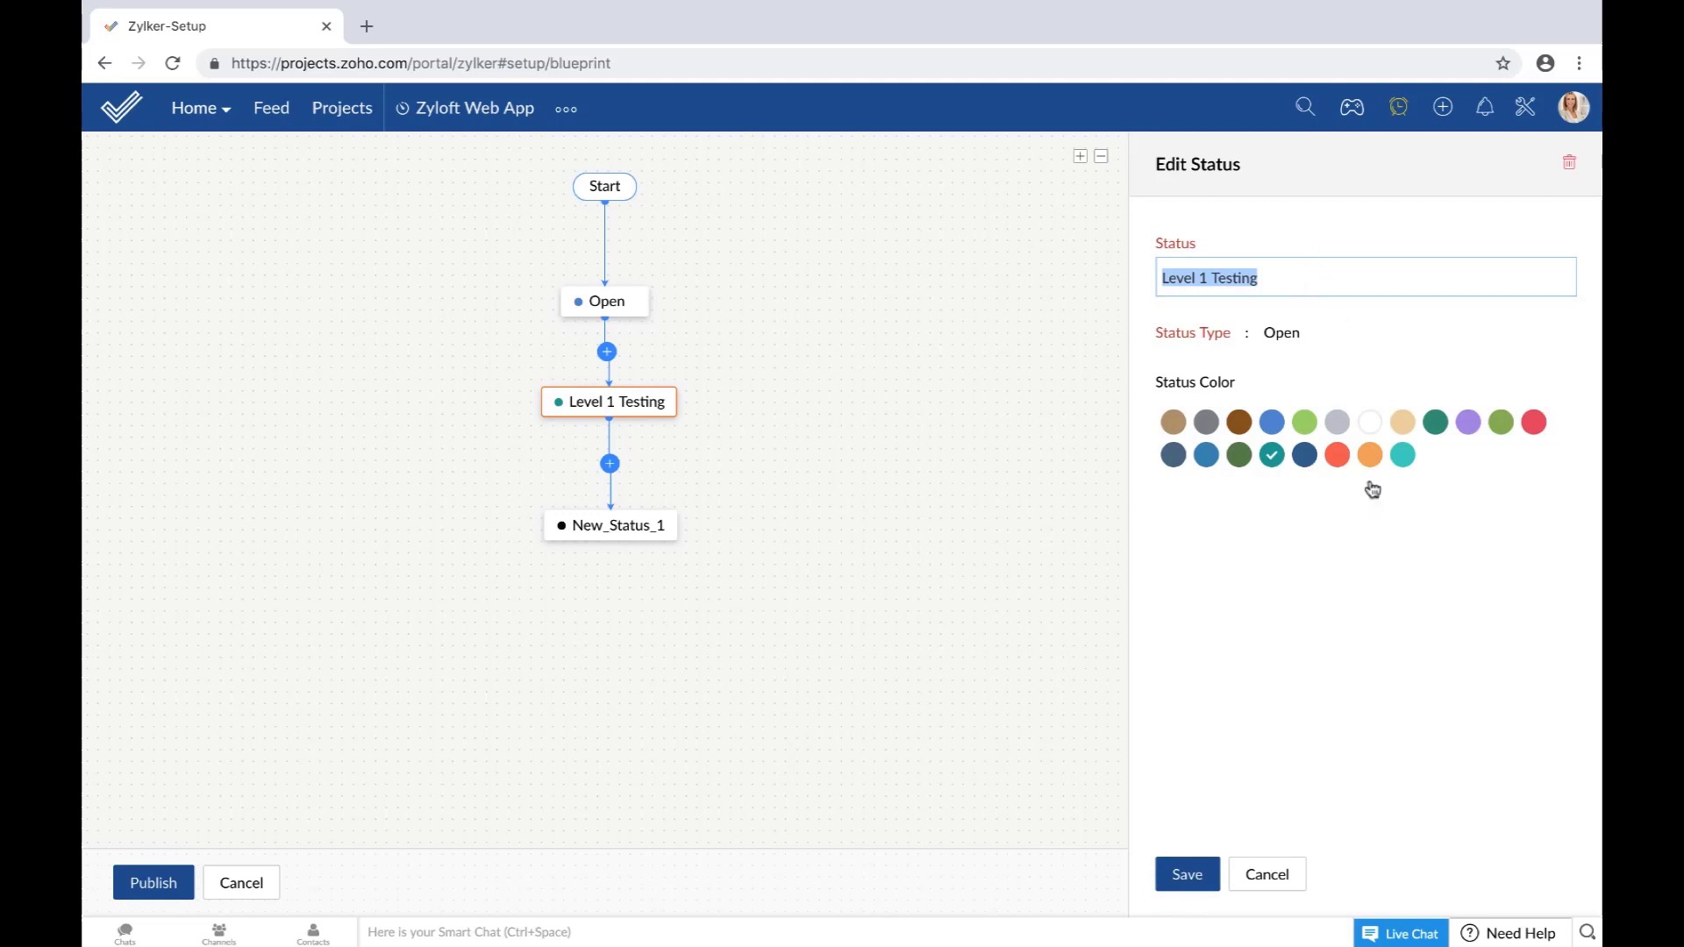
click(1570, 170)
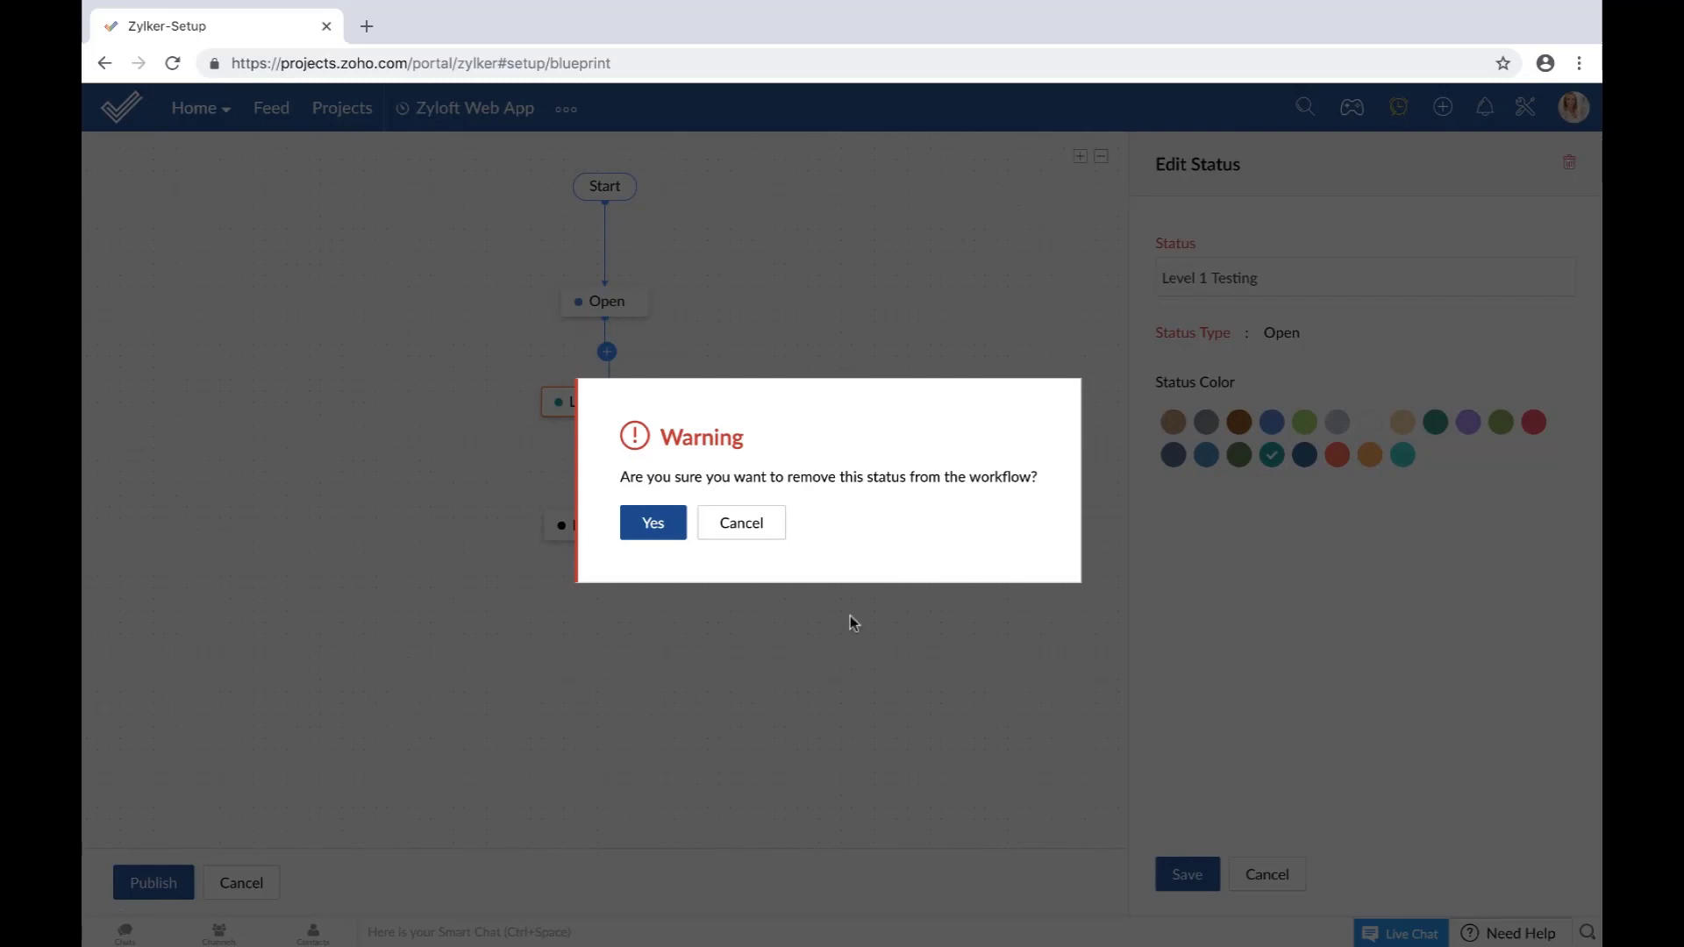
click(753, 523)
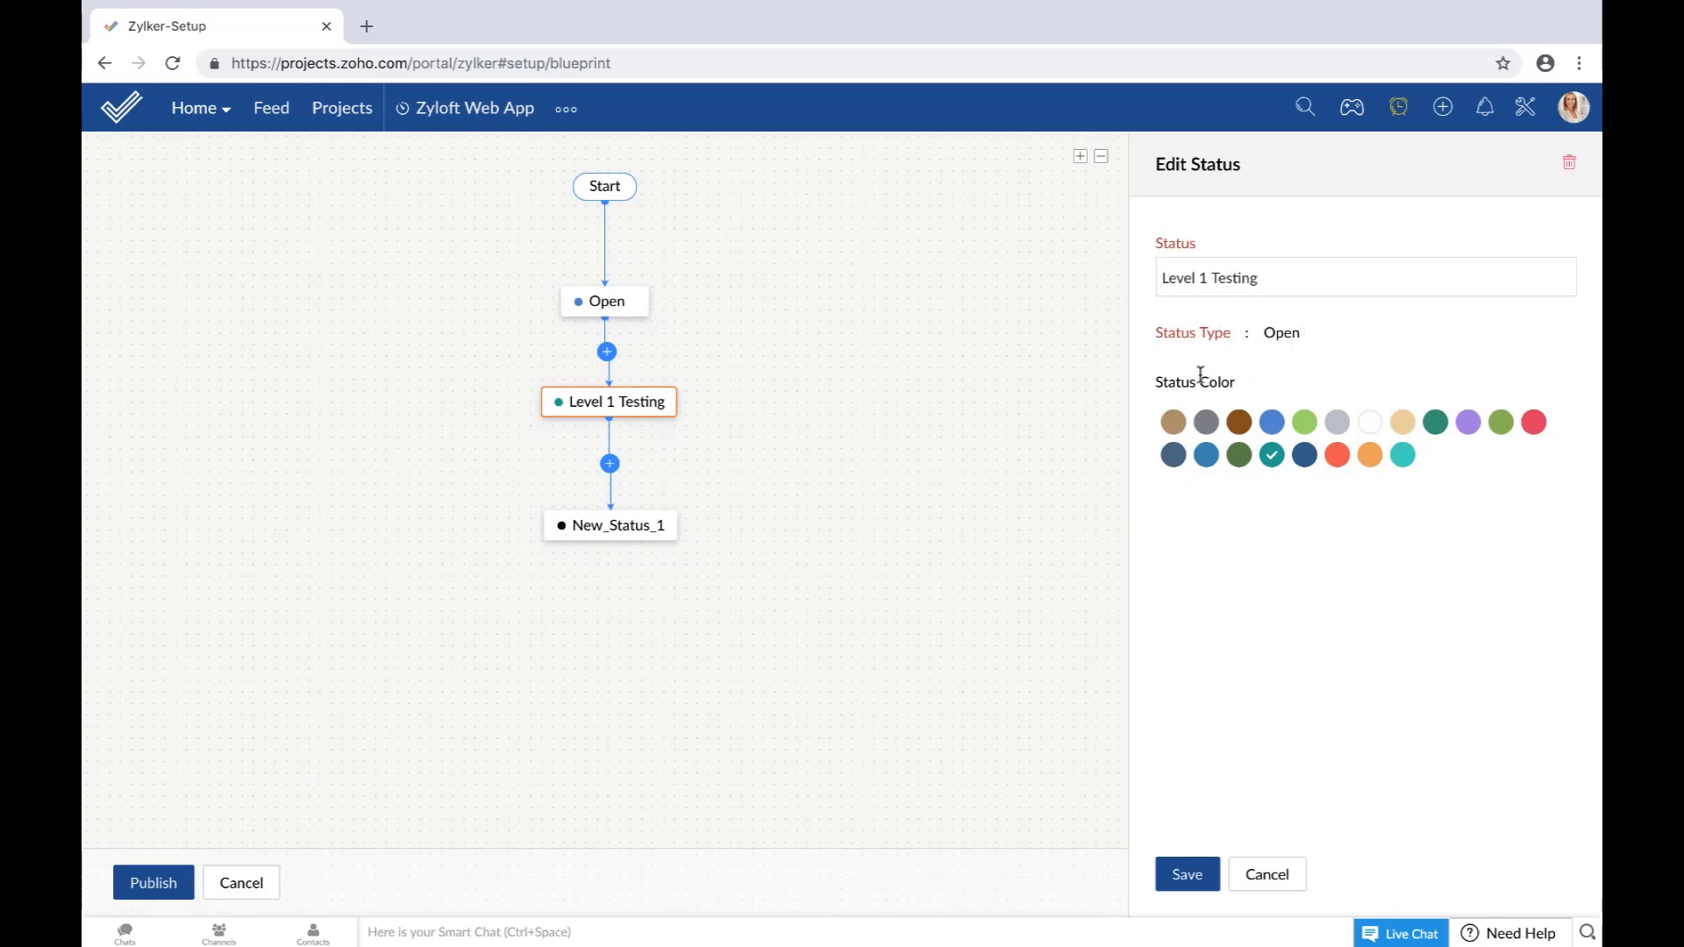
click(1273, 882)
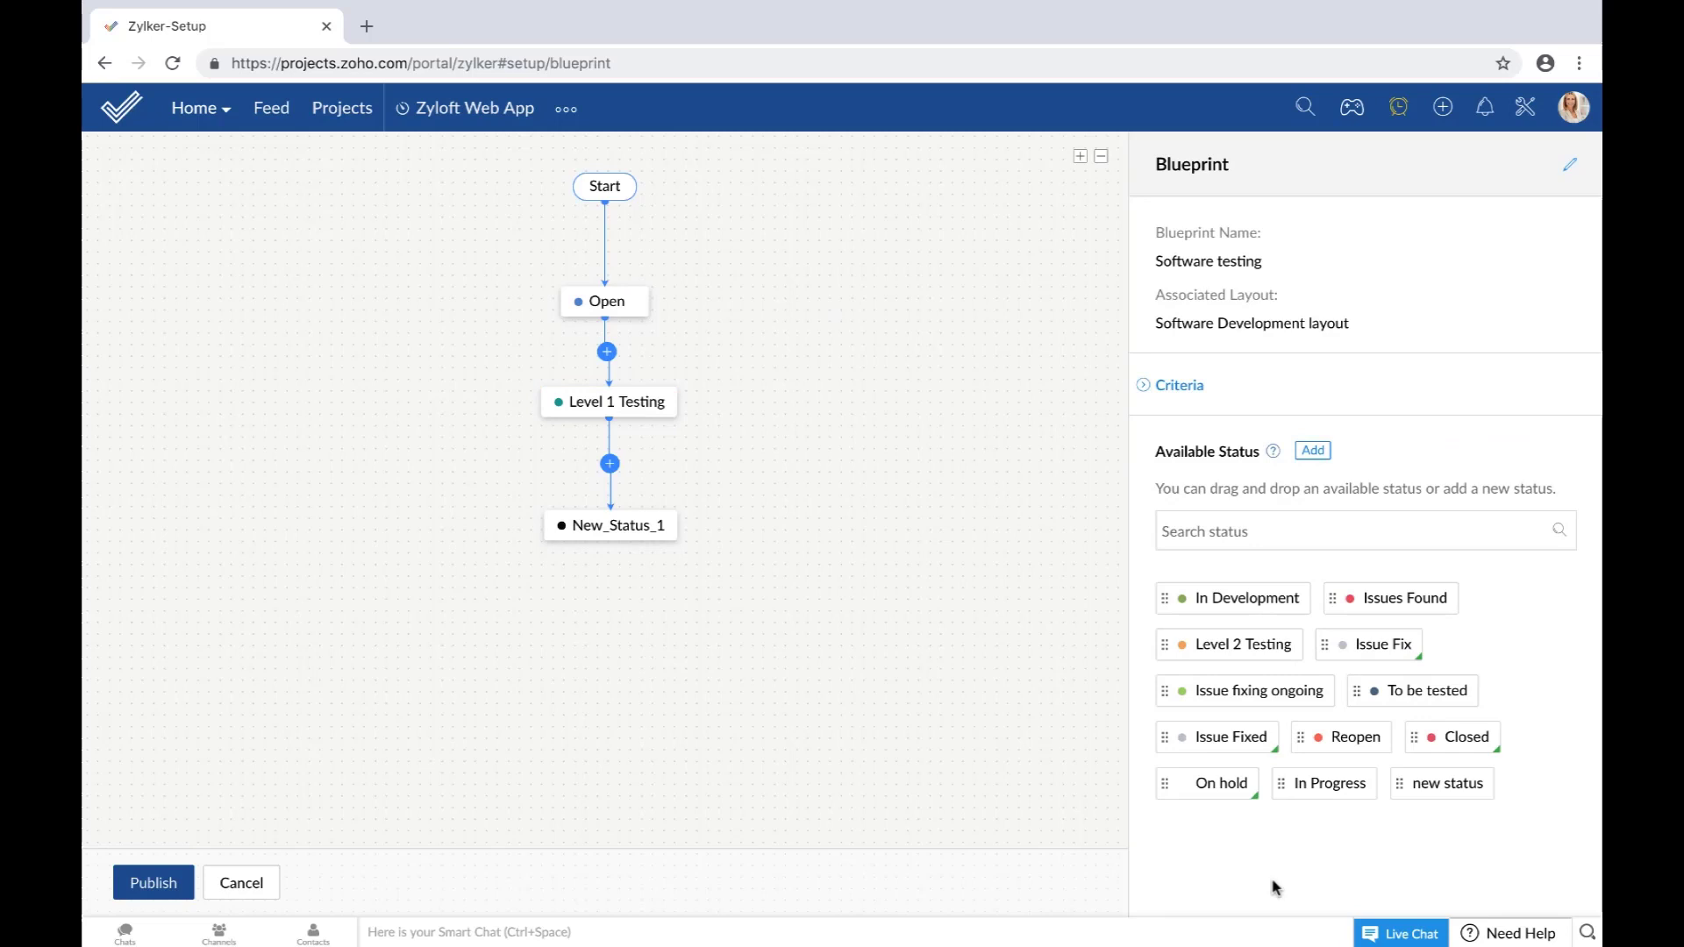
Name the transition from Open to Level 1 Testing "Start phase 1 testing" and save it.
mouse_move(593, 318)
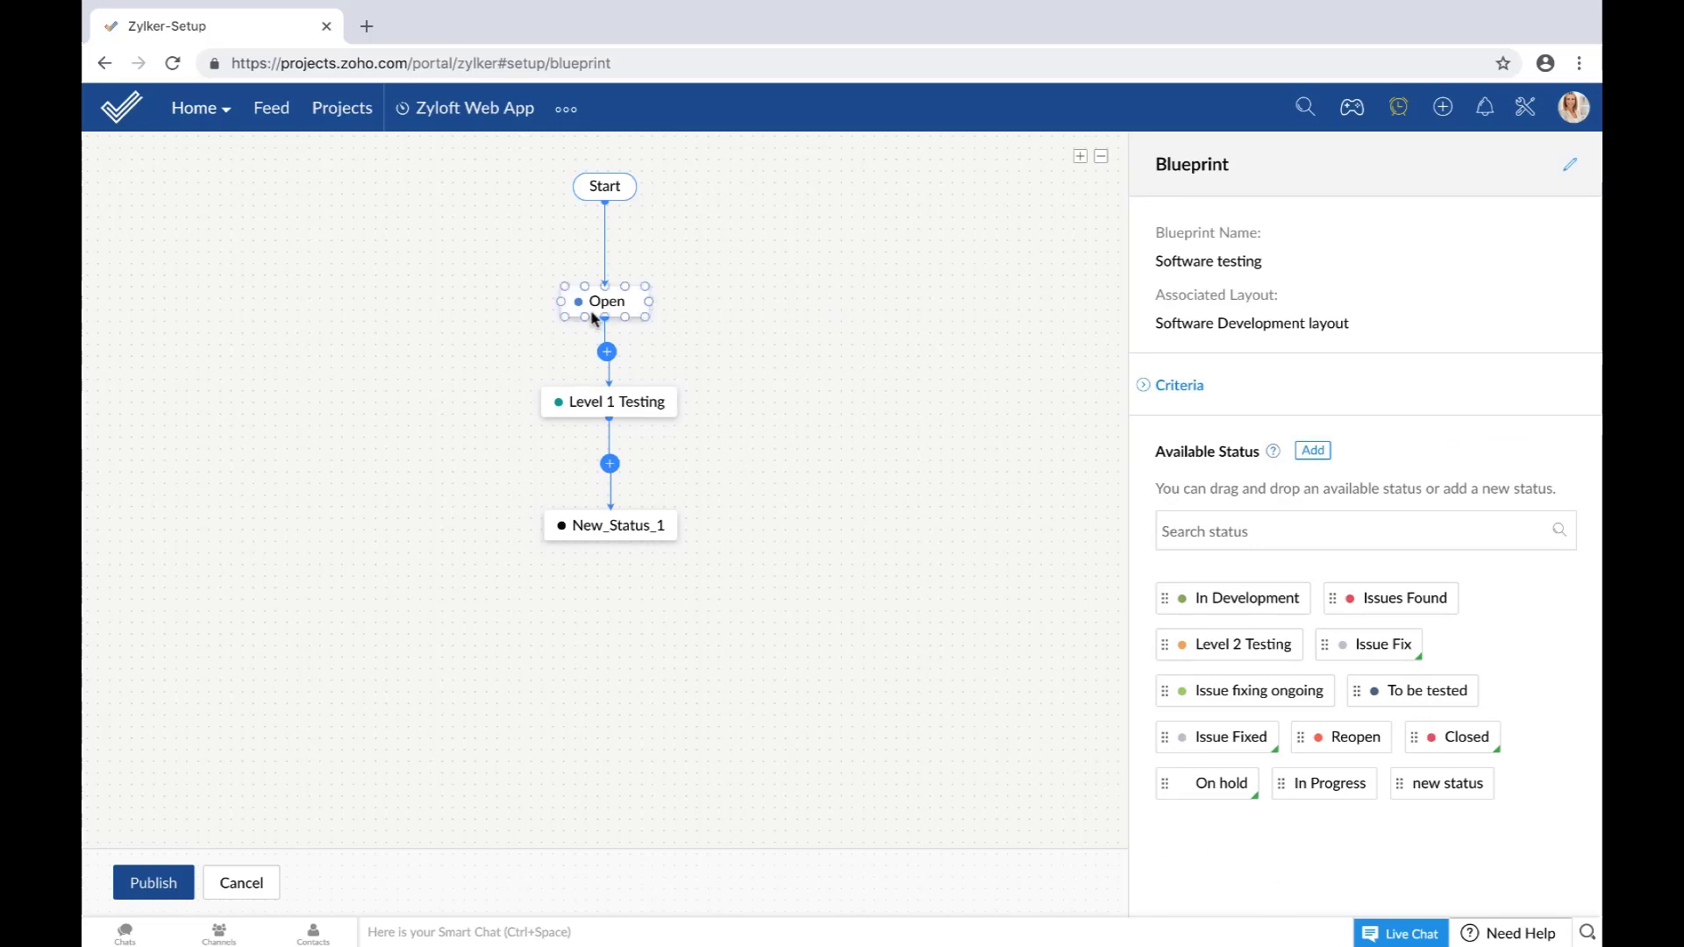
click(608, 355)
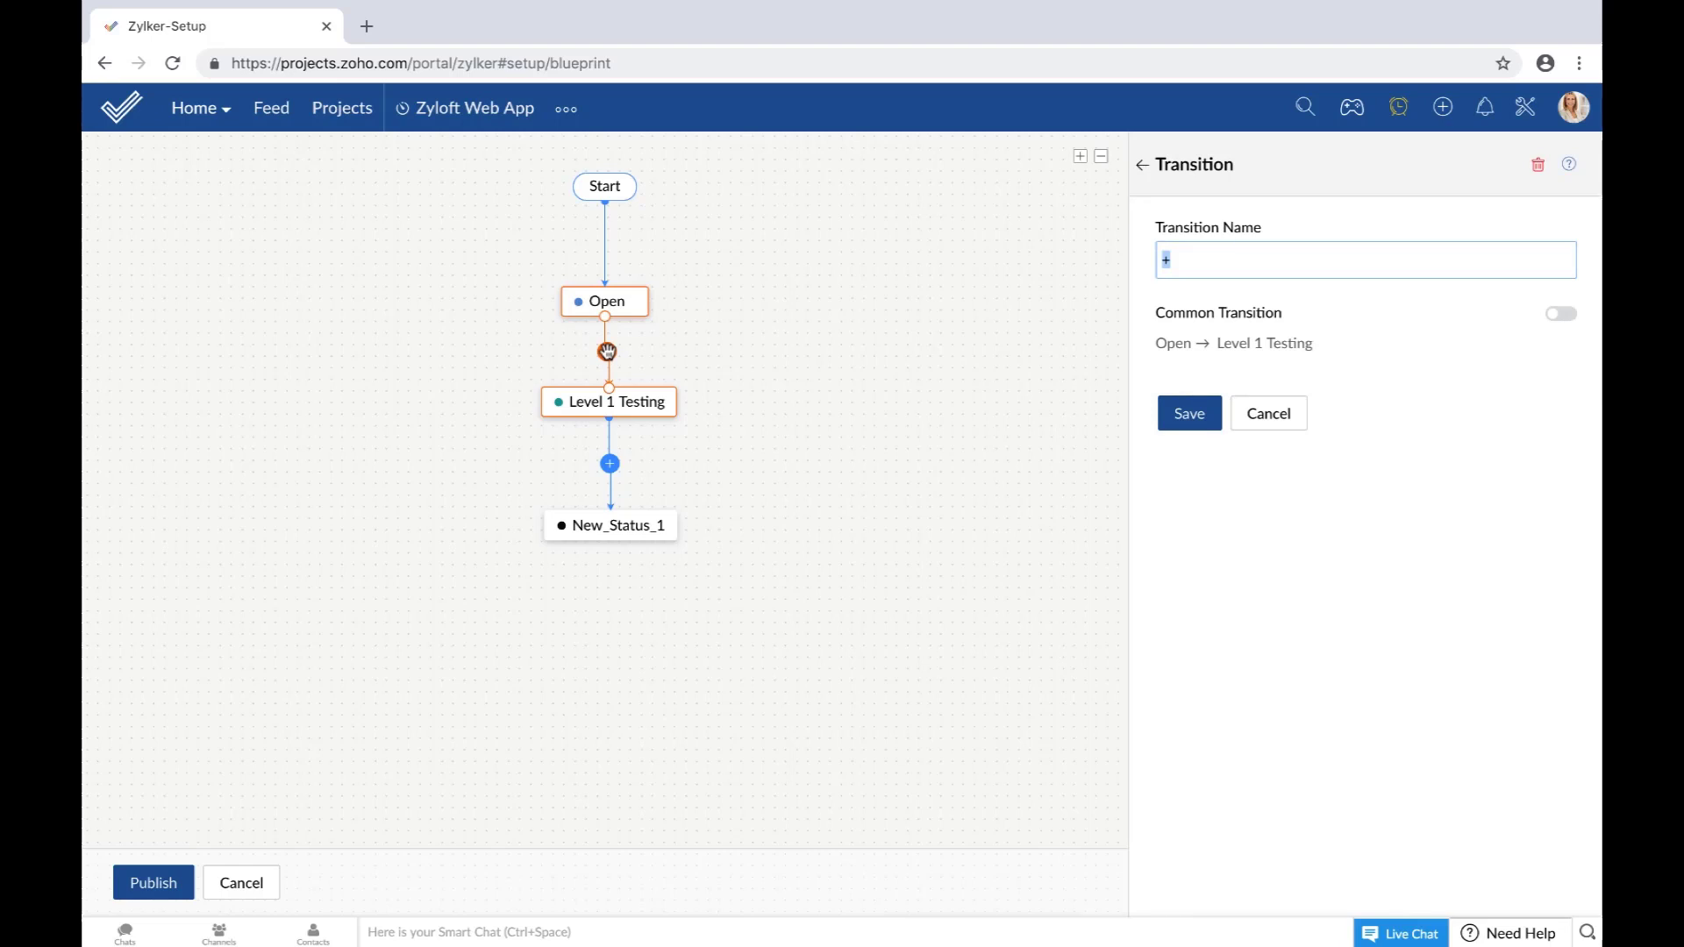
text(Start phase 1 testing)
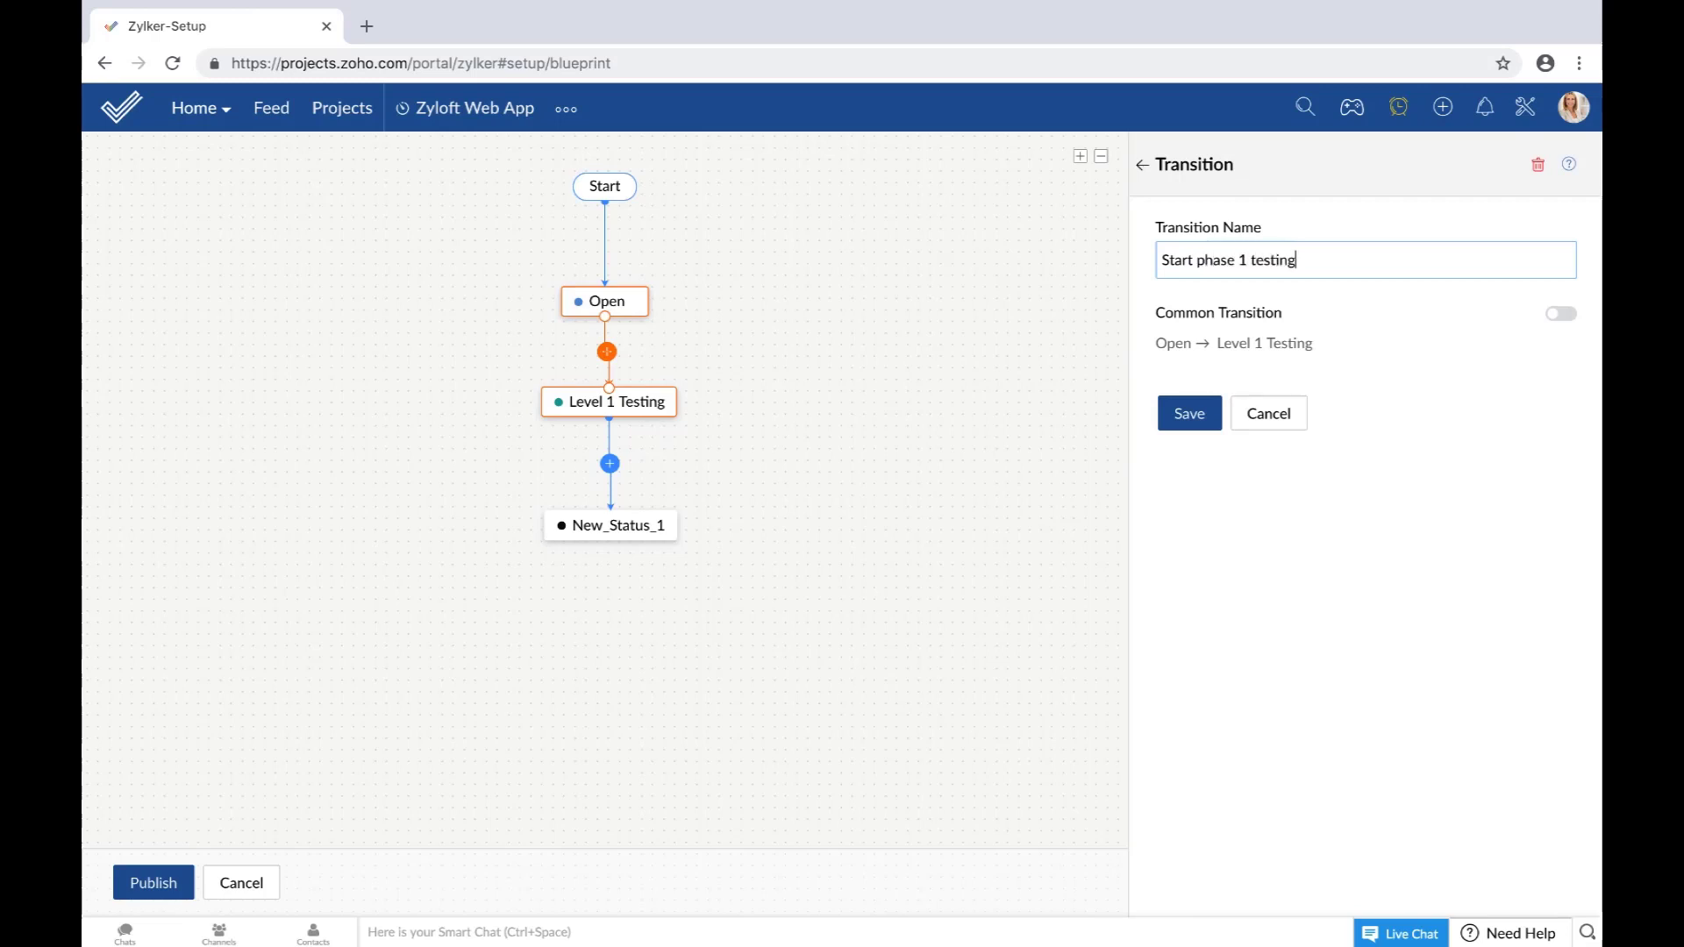
click(1190, 423)
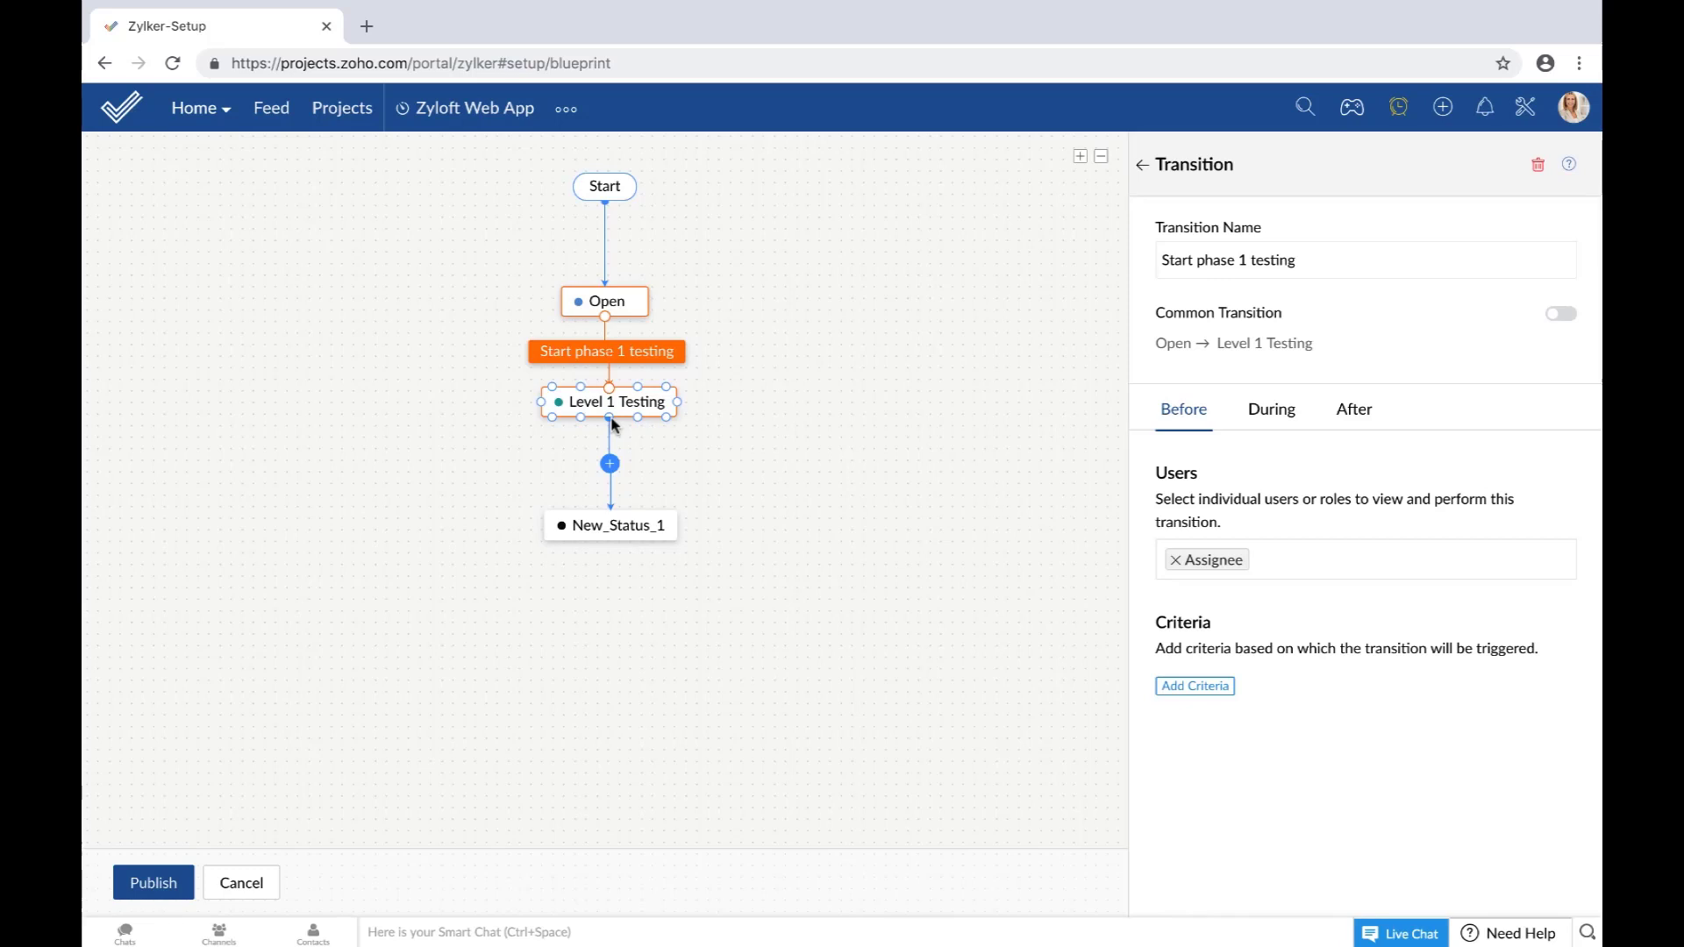
Remove the New_Status_1 status from the workflow.
click(612, 522)
click(1567, 164)
click(653, 523)
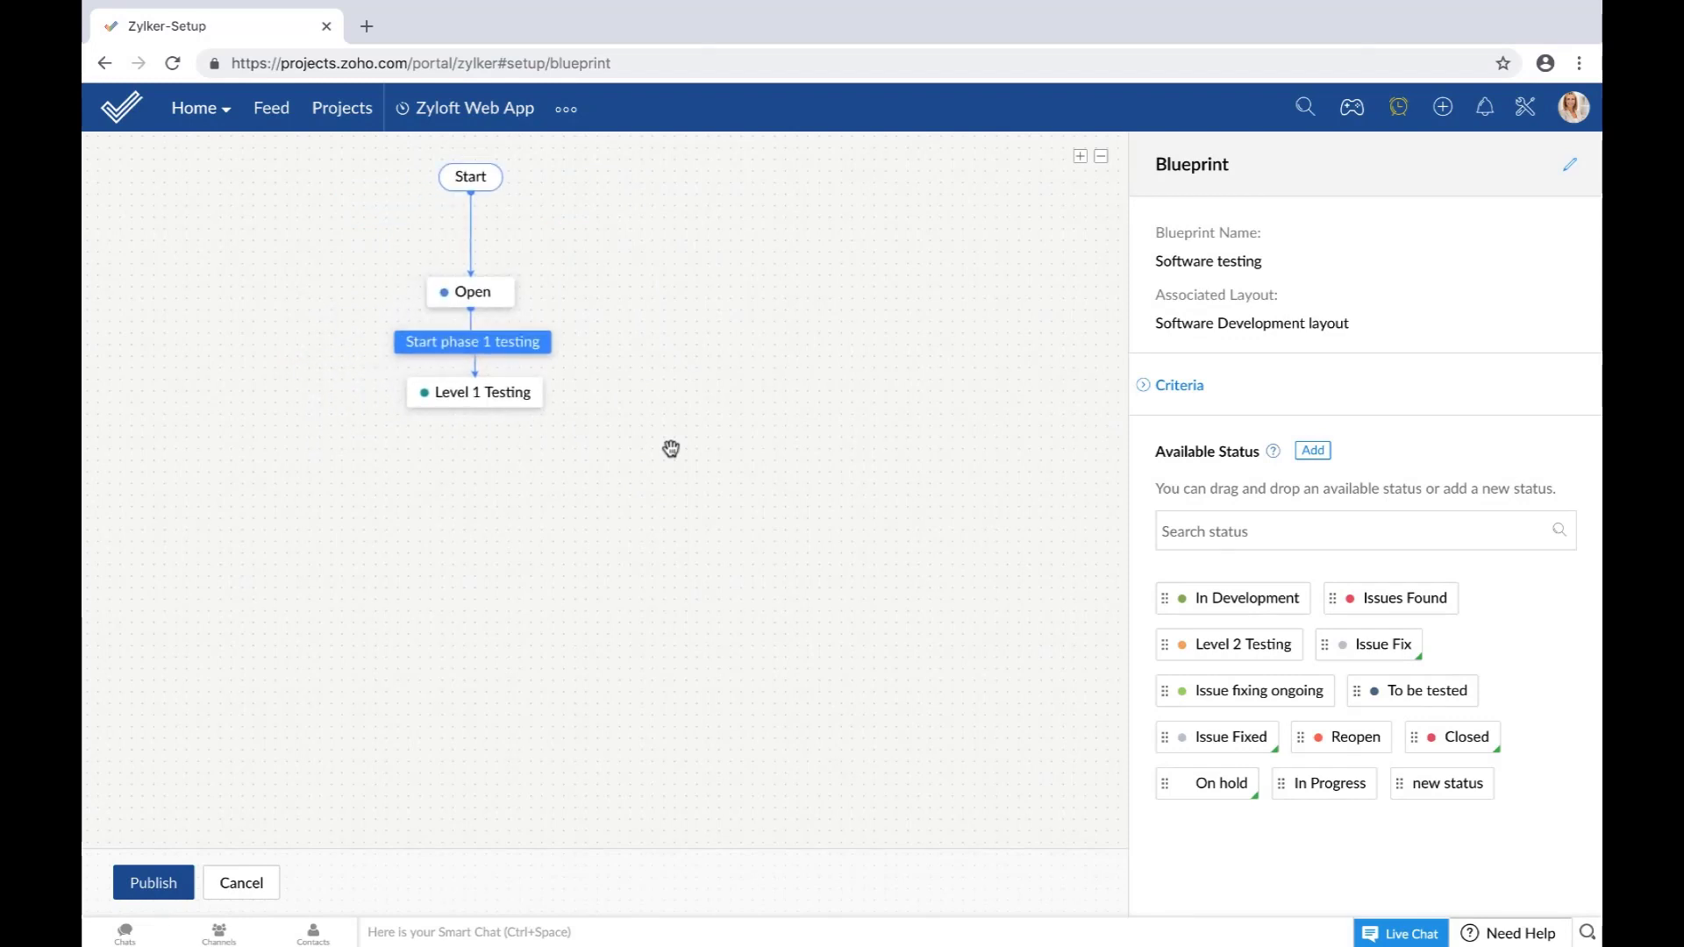
Add the Level 2 Testing status beside Level 1 Testing and link them with a saved transition named "Start phase 2 testing".
drag(1267, 647, 789, 402)
drag(544, 393, 700, 402)
click(631, 396)
click(1360, 274)
text(Start)
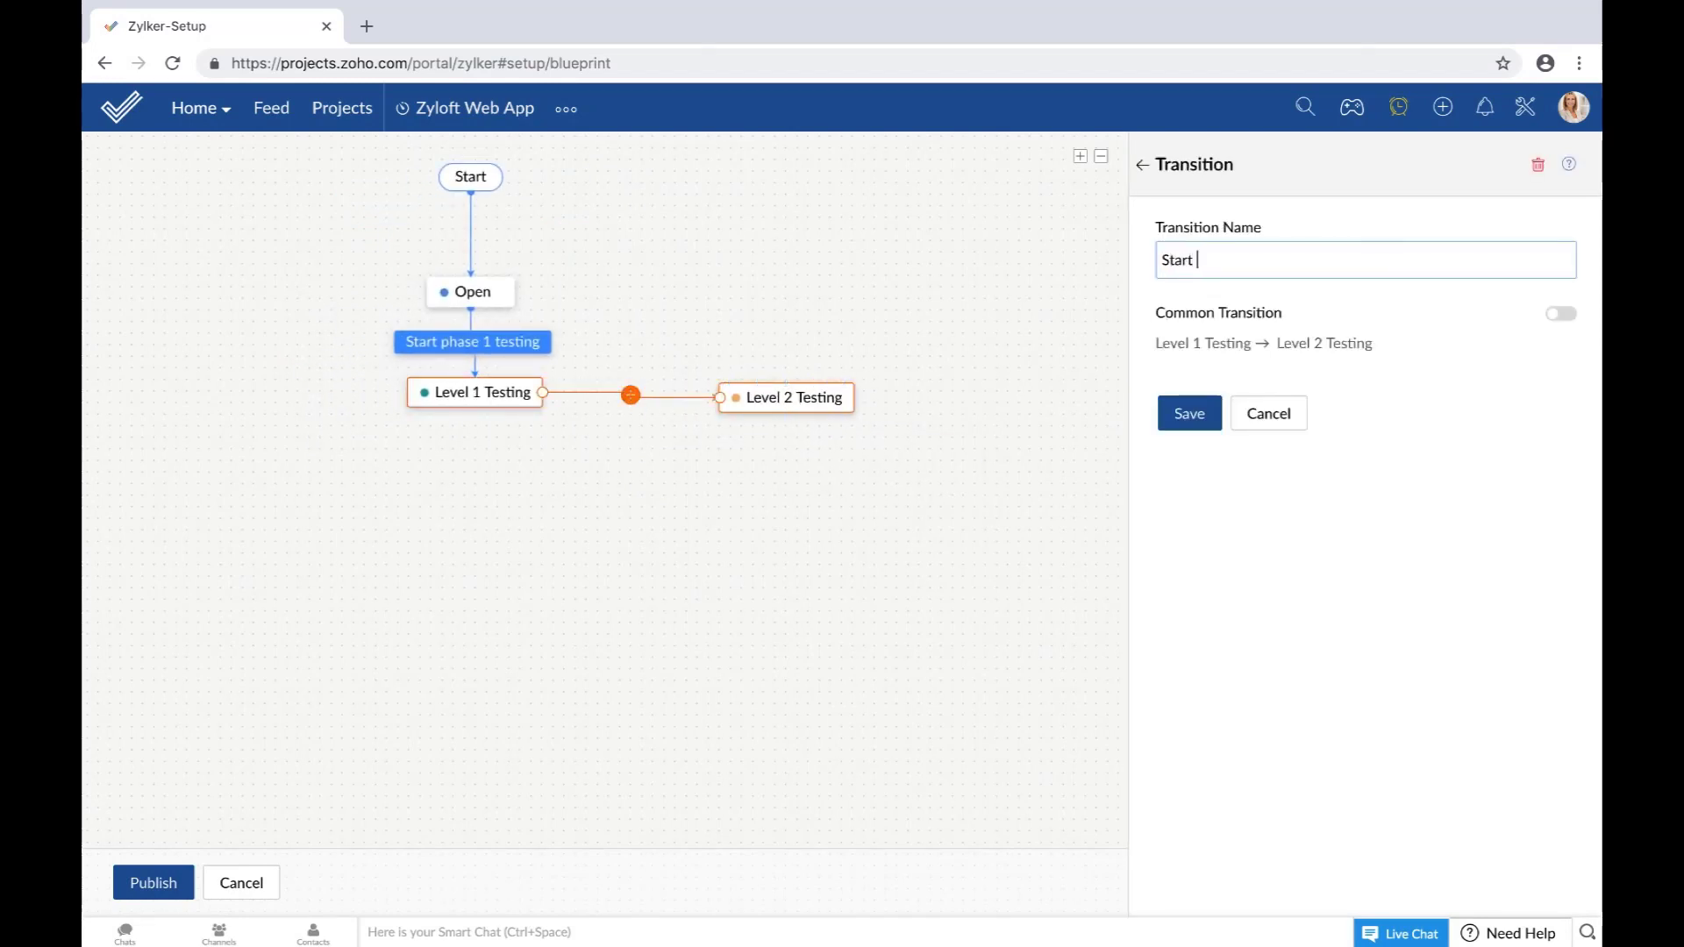
text( pahse 2 testing)
click(1221, 261)
key(BackSpace)
key(BackSpace)
text(has)
key(BackSpace)
click(1182, 419)
Add the Closed status beyond Level 2 Testing and link them with a saved transition named "No issues found".
drag(848, 411, 879, 405)
drag(1252, 735, 1050, 469)
drag(888, 394, 1012, 434)
text(Noissues founf)
key(BackSpace)
text(d)
click(1180, 259)
click(1189, 414)
click(1143, 164)
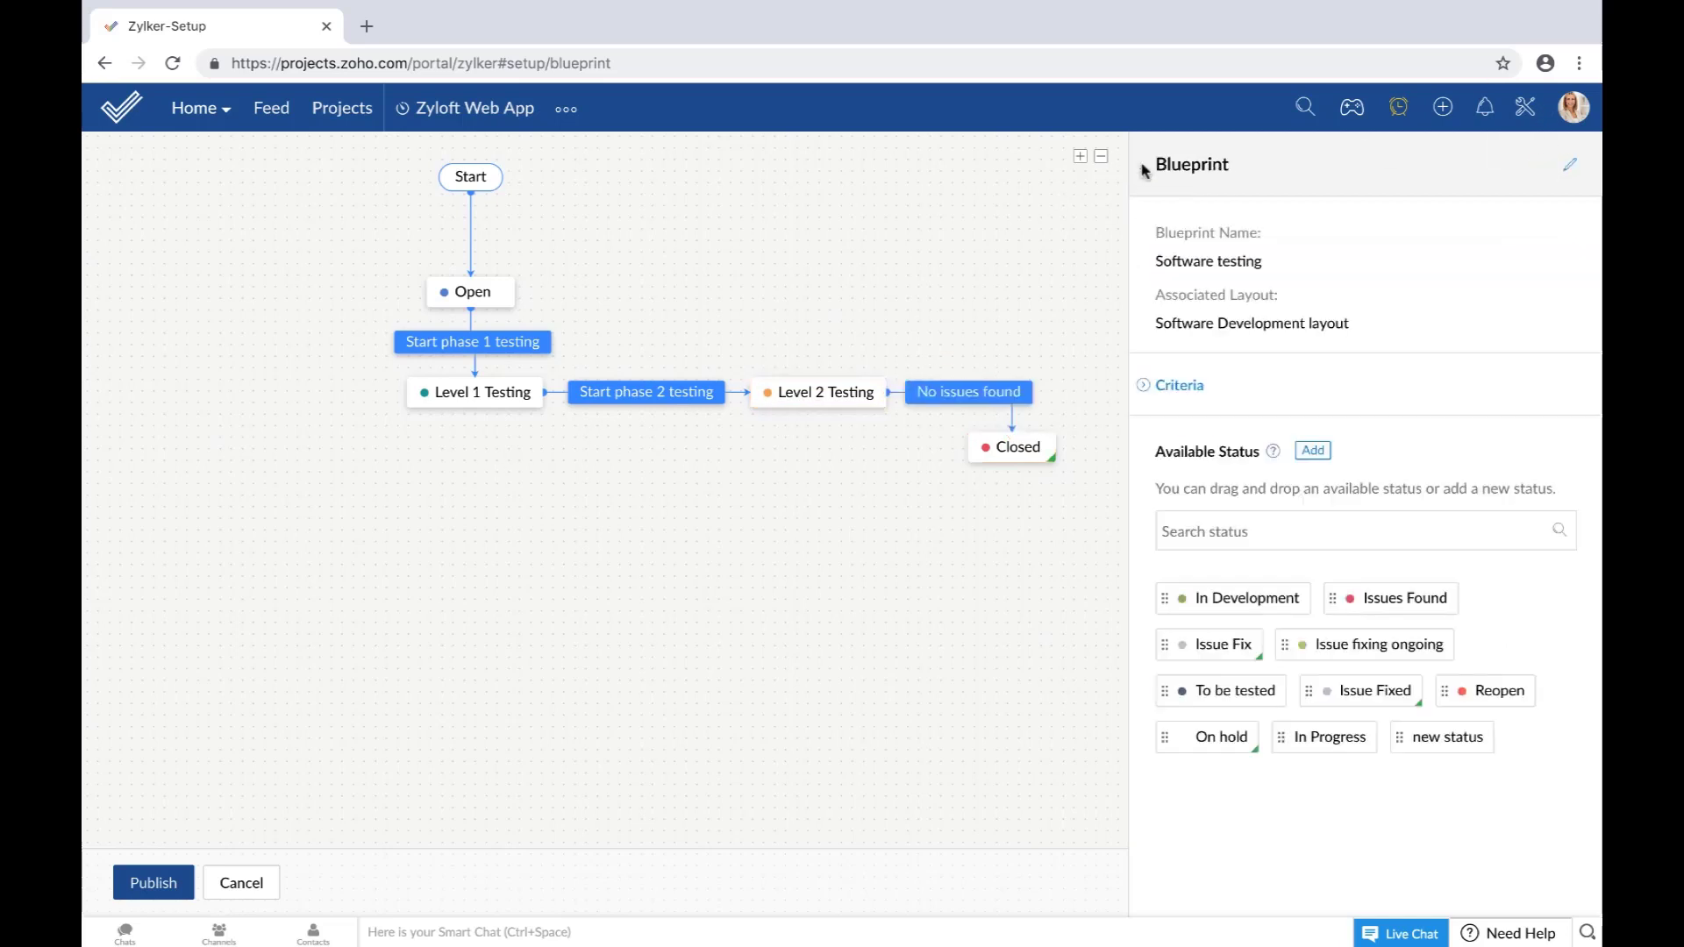
Add the Issues Found status below the two testing statuses, with transitions to it from Level 1 Testing and Level 2 Testing.
drag(1396, 597, 675, 502)
drag(475, 408, 638, 479)
drag(825, 414, 671, 496)
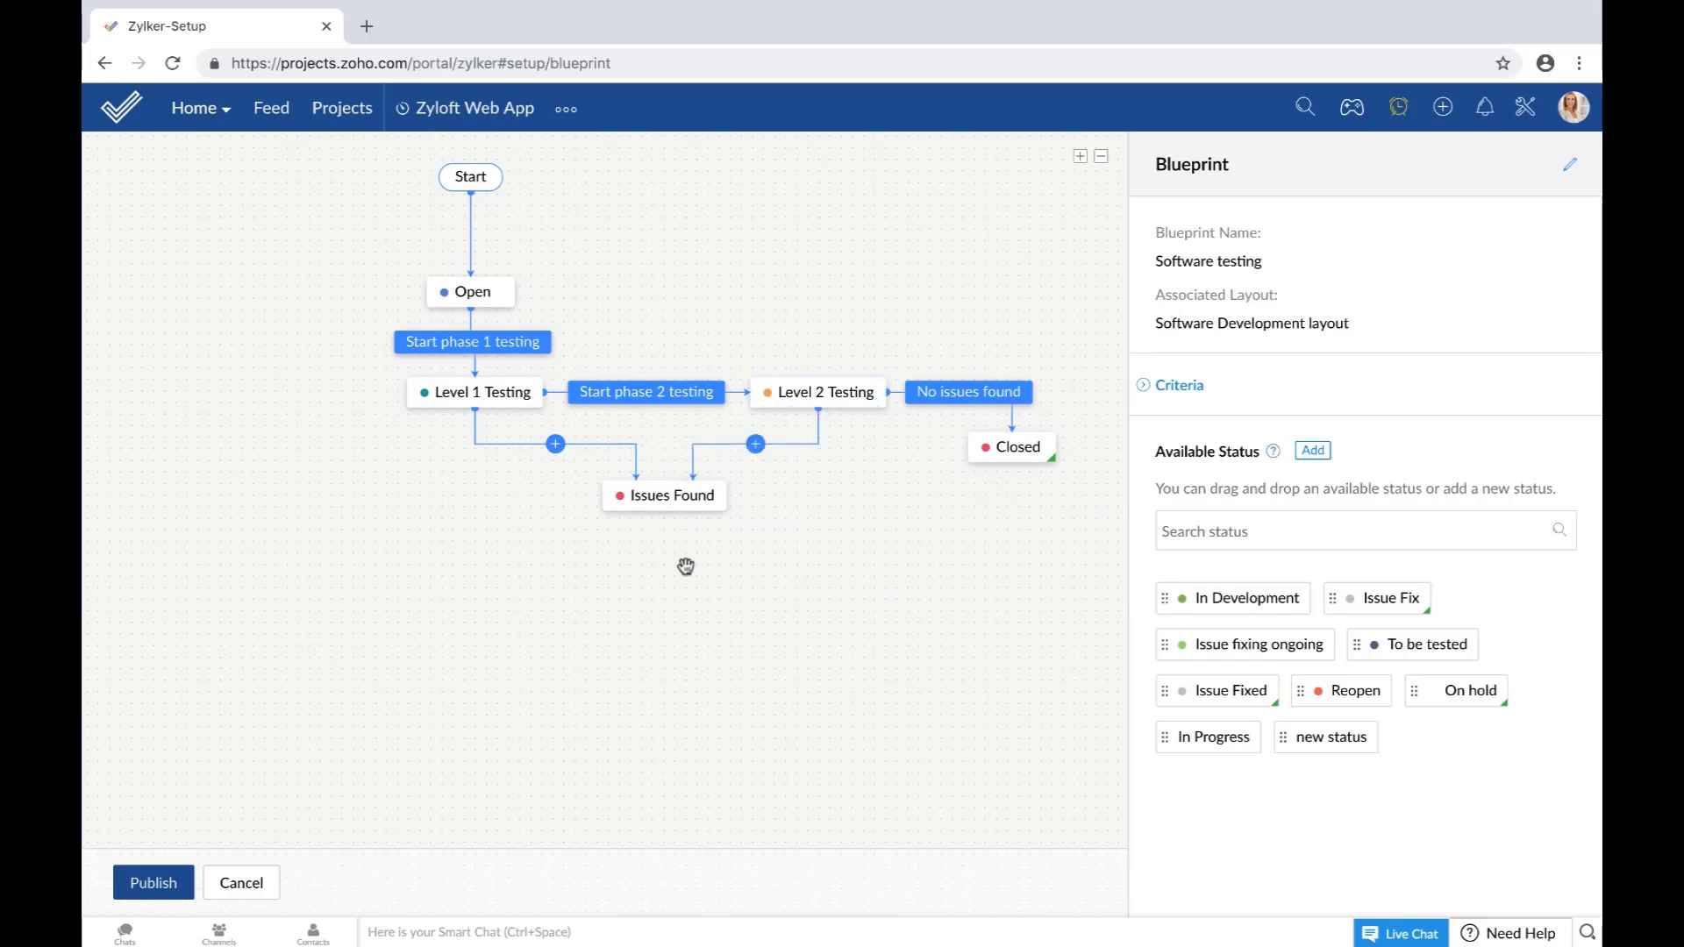
Name the transitions into Issues Found "Issues exist" from Level 1 Testing and "Issues persist" from Level 2 Testing, saving both.
click(556, 444)
text(Issues exist)
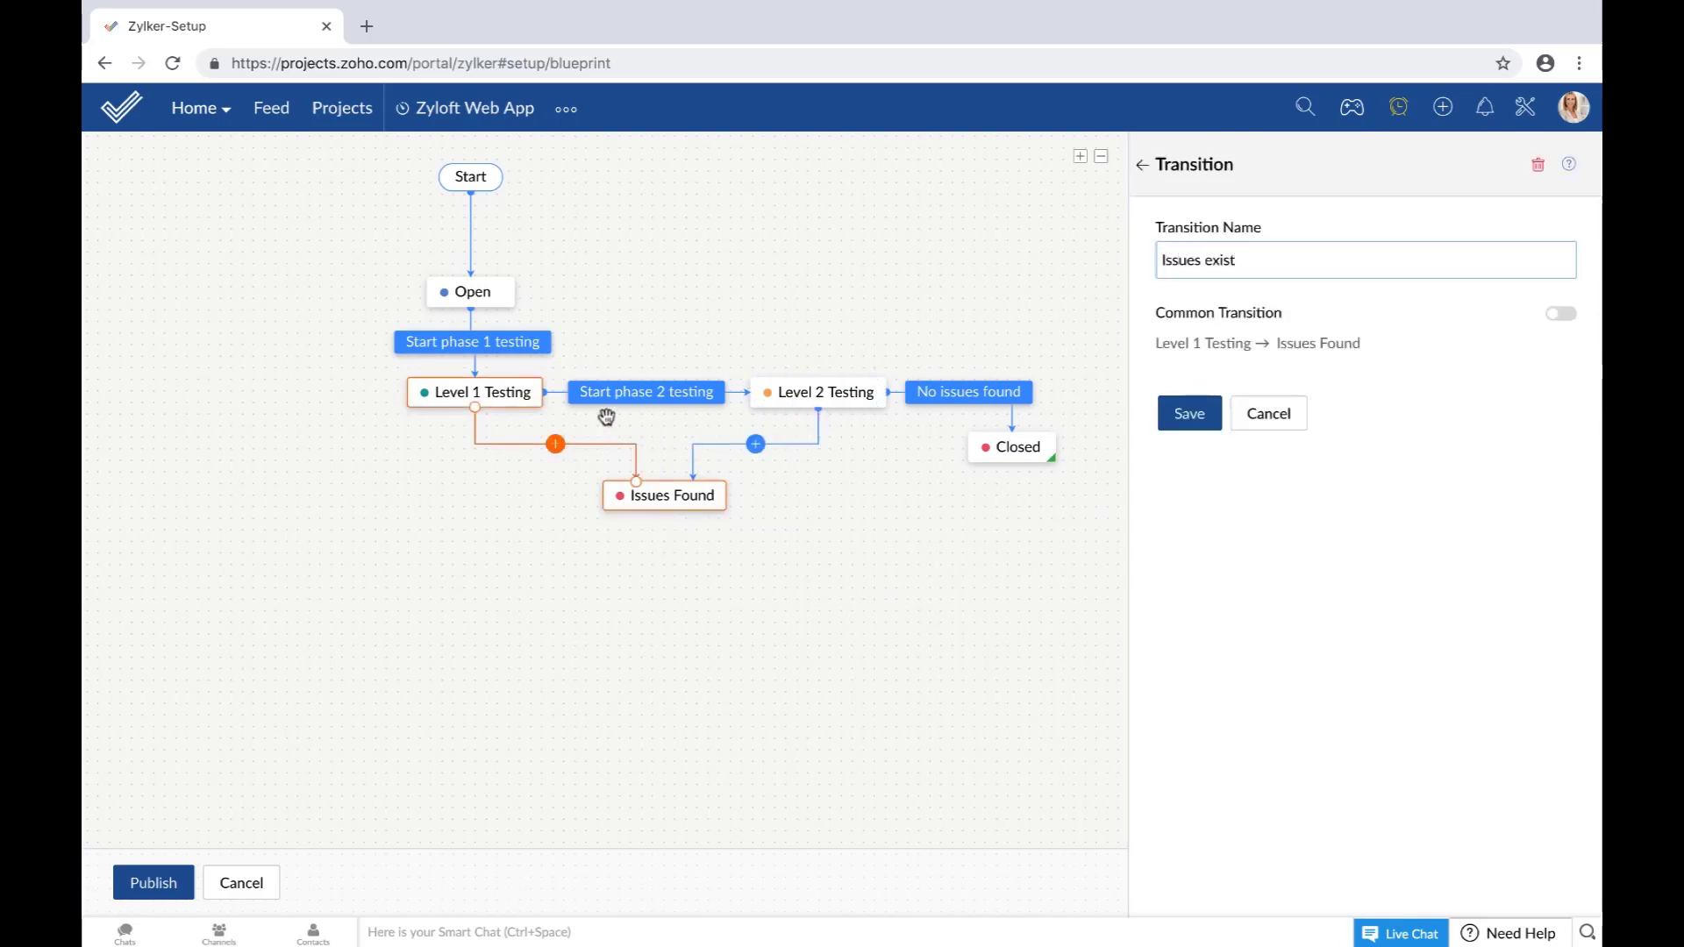
key(Return)
click(755, 444)
text(Is)
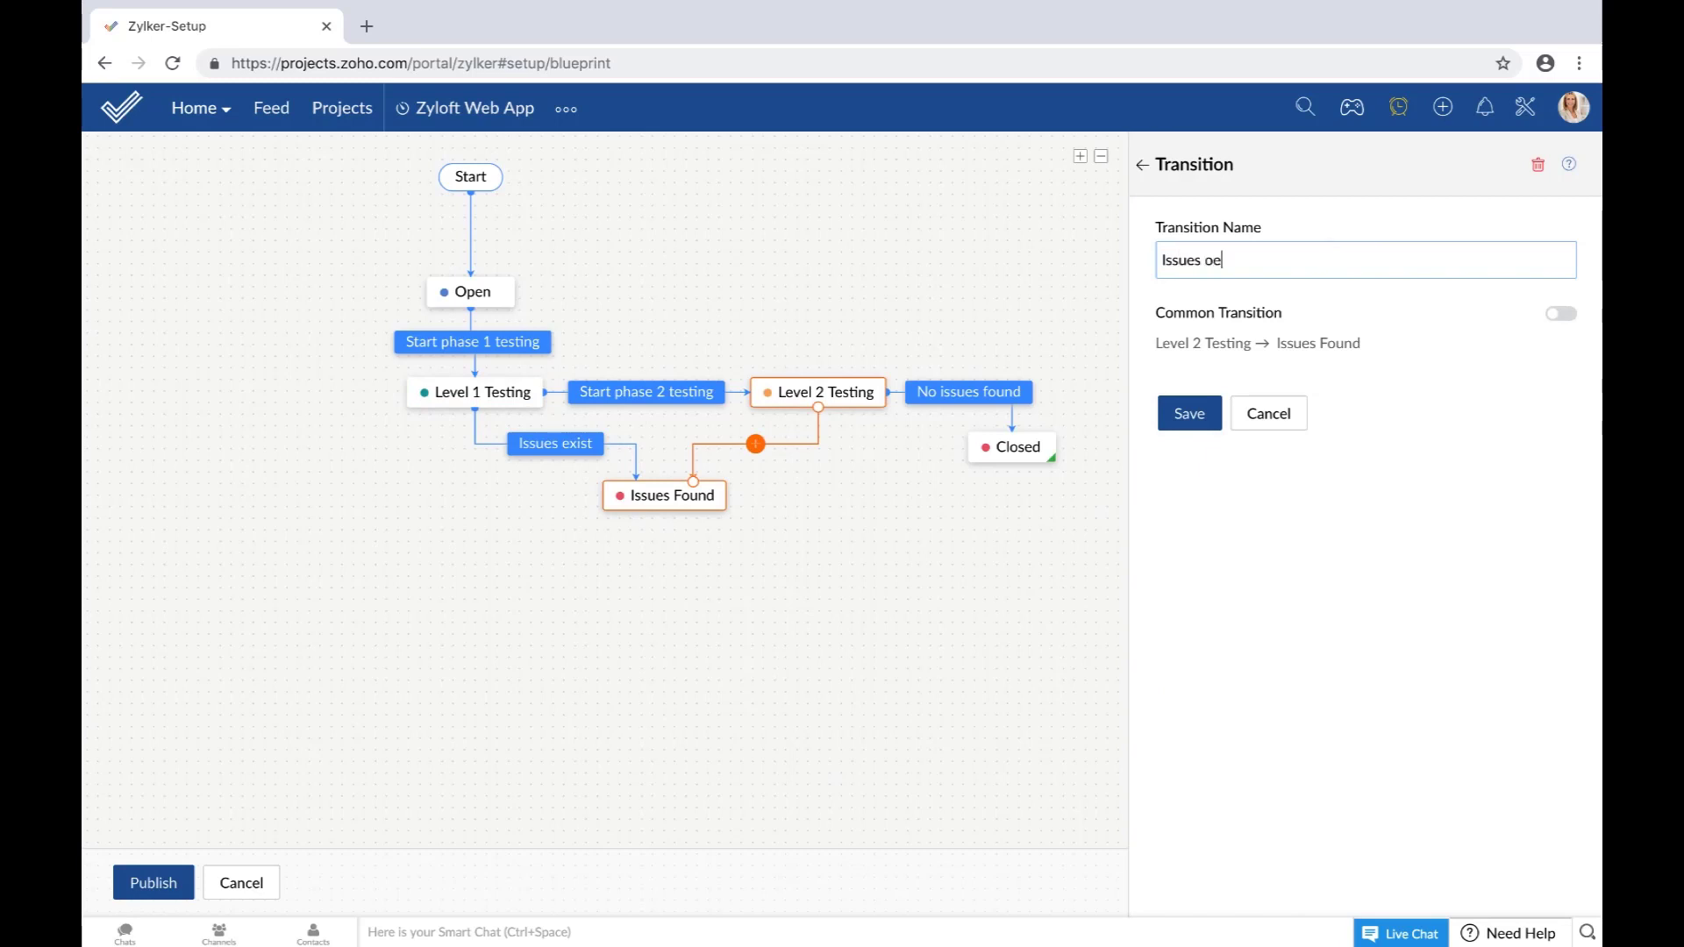
click(1184, 417)
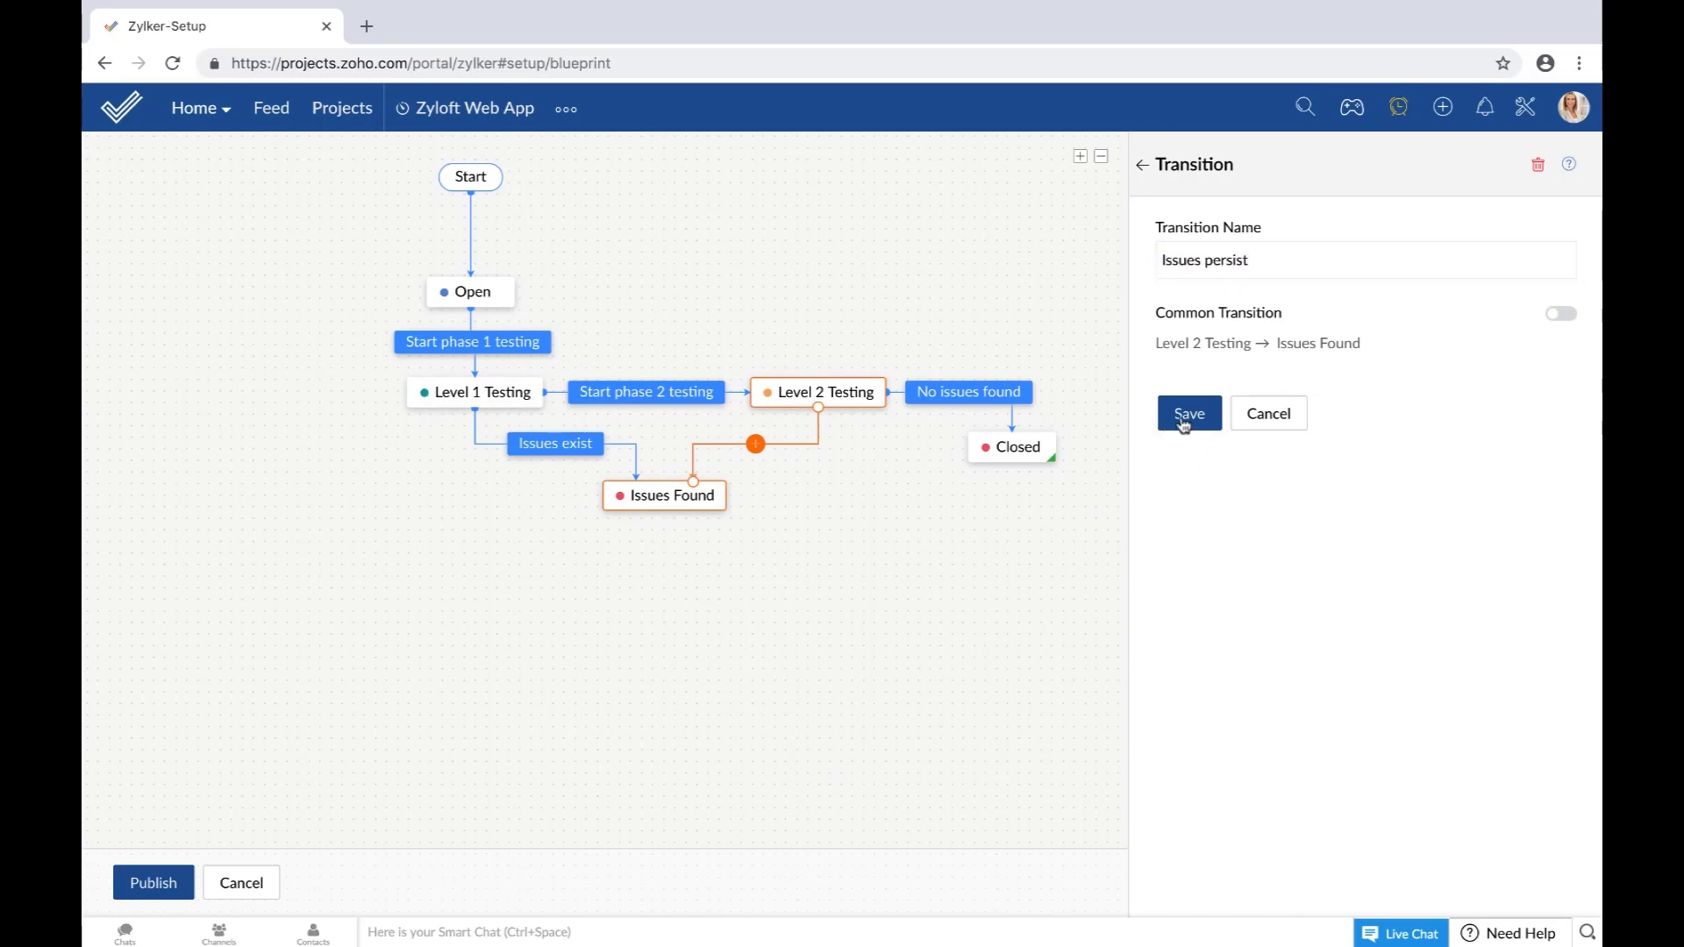
Add the Issue fixing ongoing and Issue Fixed statuses below Issues Found and connect the three in sequence.
click(832, 574)
drag(1274, 643, 699, 564)
drag(1396, 648, 751, 666)
drag(676, 552, 625, 568)
drag(665, 515, 664, 551)
drag(700, 665, 649, 664)
drag(665, 592, 666, 653)
Name the transition into Issue fixing ongoing "Start issue fix" and the one into Issue Fixed "Issue fixed", saving both.
click(665, 536)
text(Start issue fix)
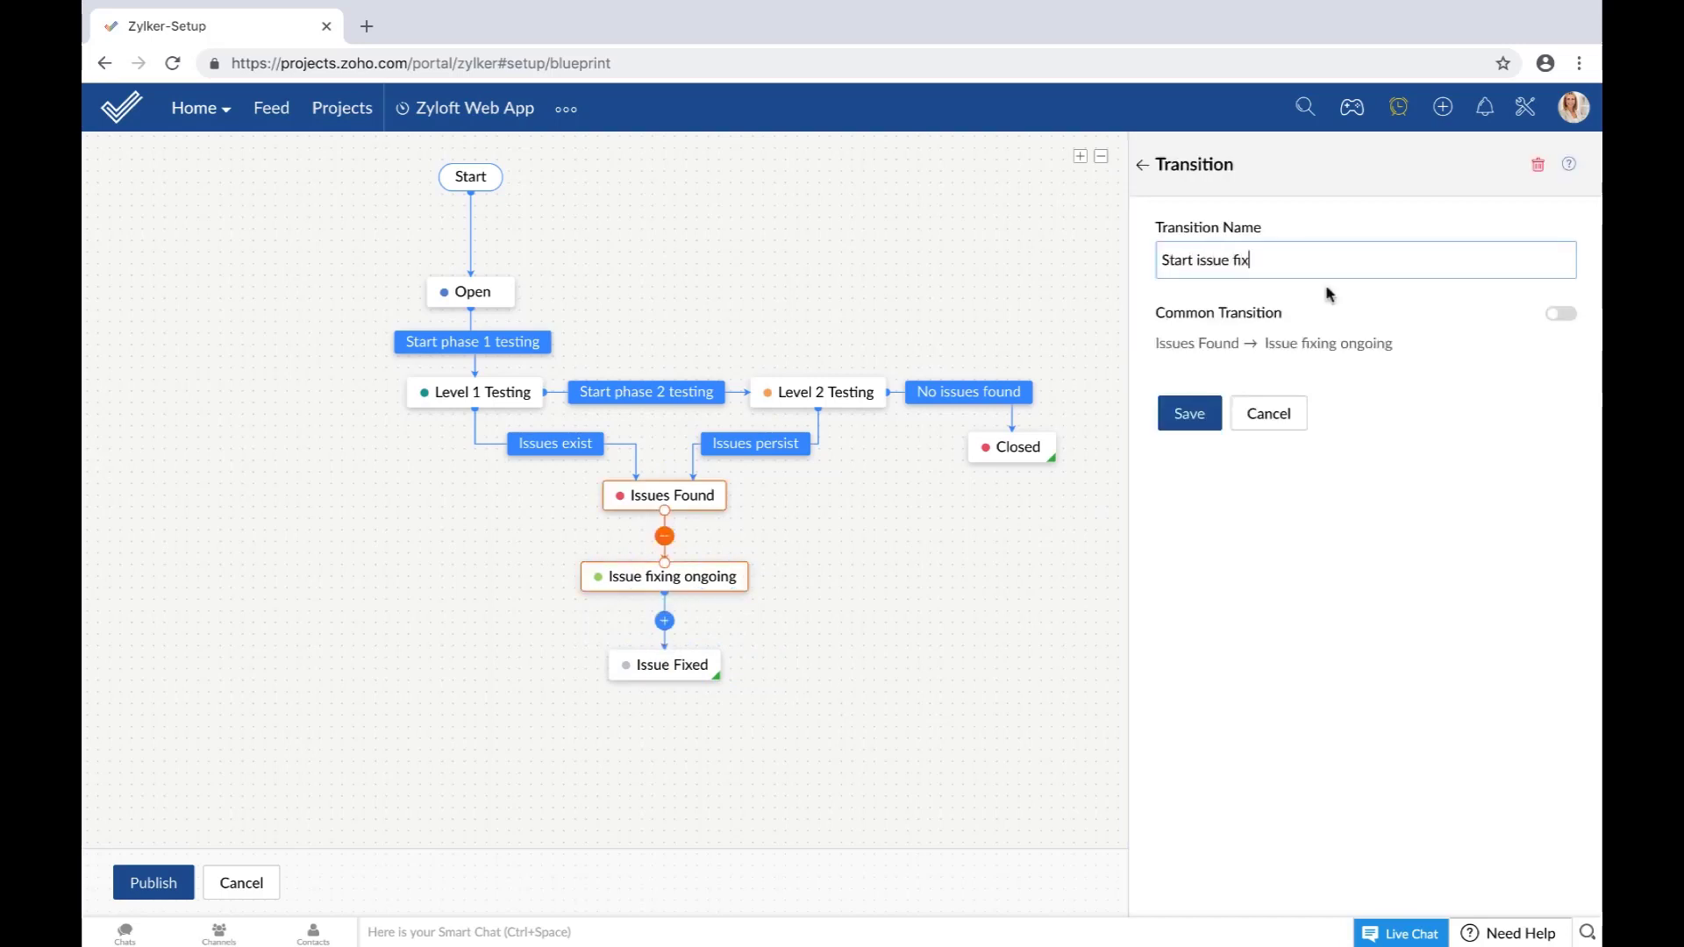
click(1190, 414)
click(664, 621)
text(Issue fixed)
click(1190, 413)
Add the On hold status beside Level 1 Testing and link them with a saved transition named "Suspend".
mouse_move(1466, 647)
mouse_down()
mouse_move(356, 533)
mouse_move(380, 522)
mouse_move(368, 493)
mouse_up()
drag(466, 392, 360, 478)
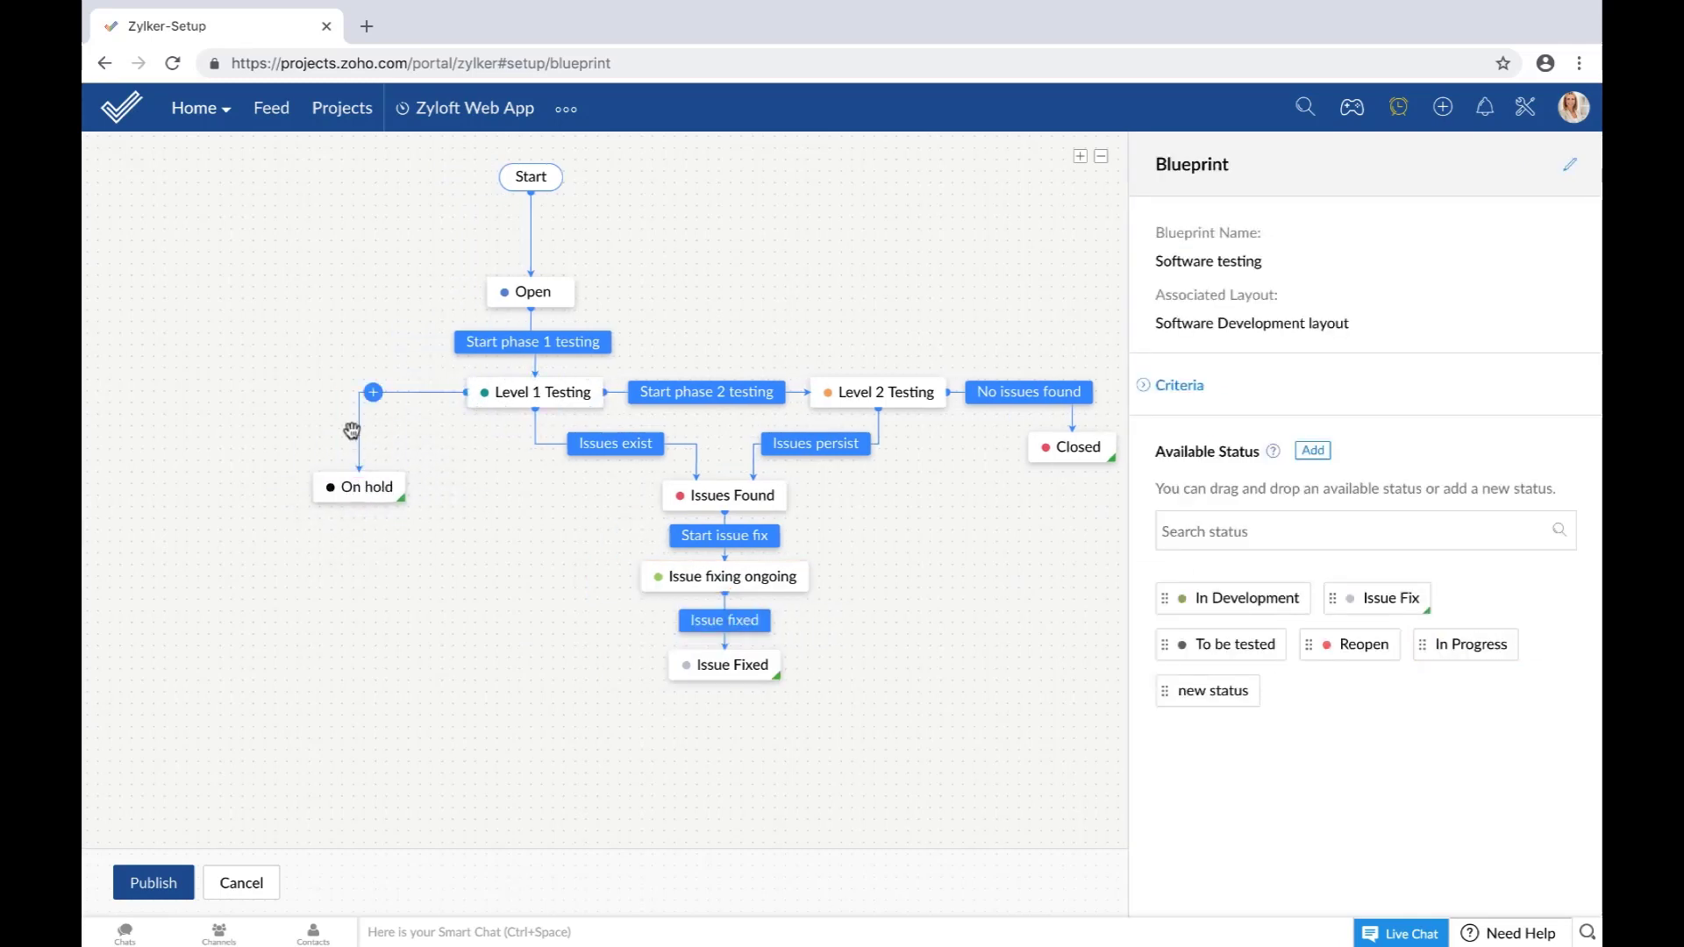
click(373, 392)
text(Sus)
key(Return)
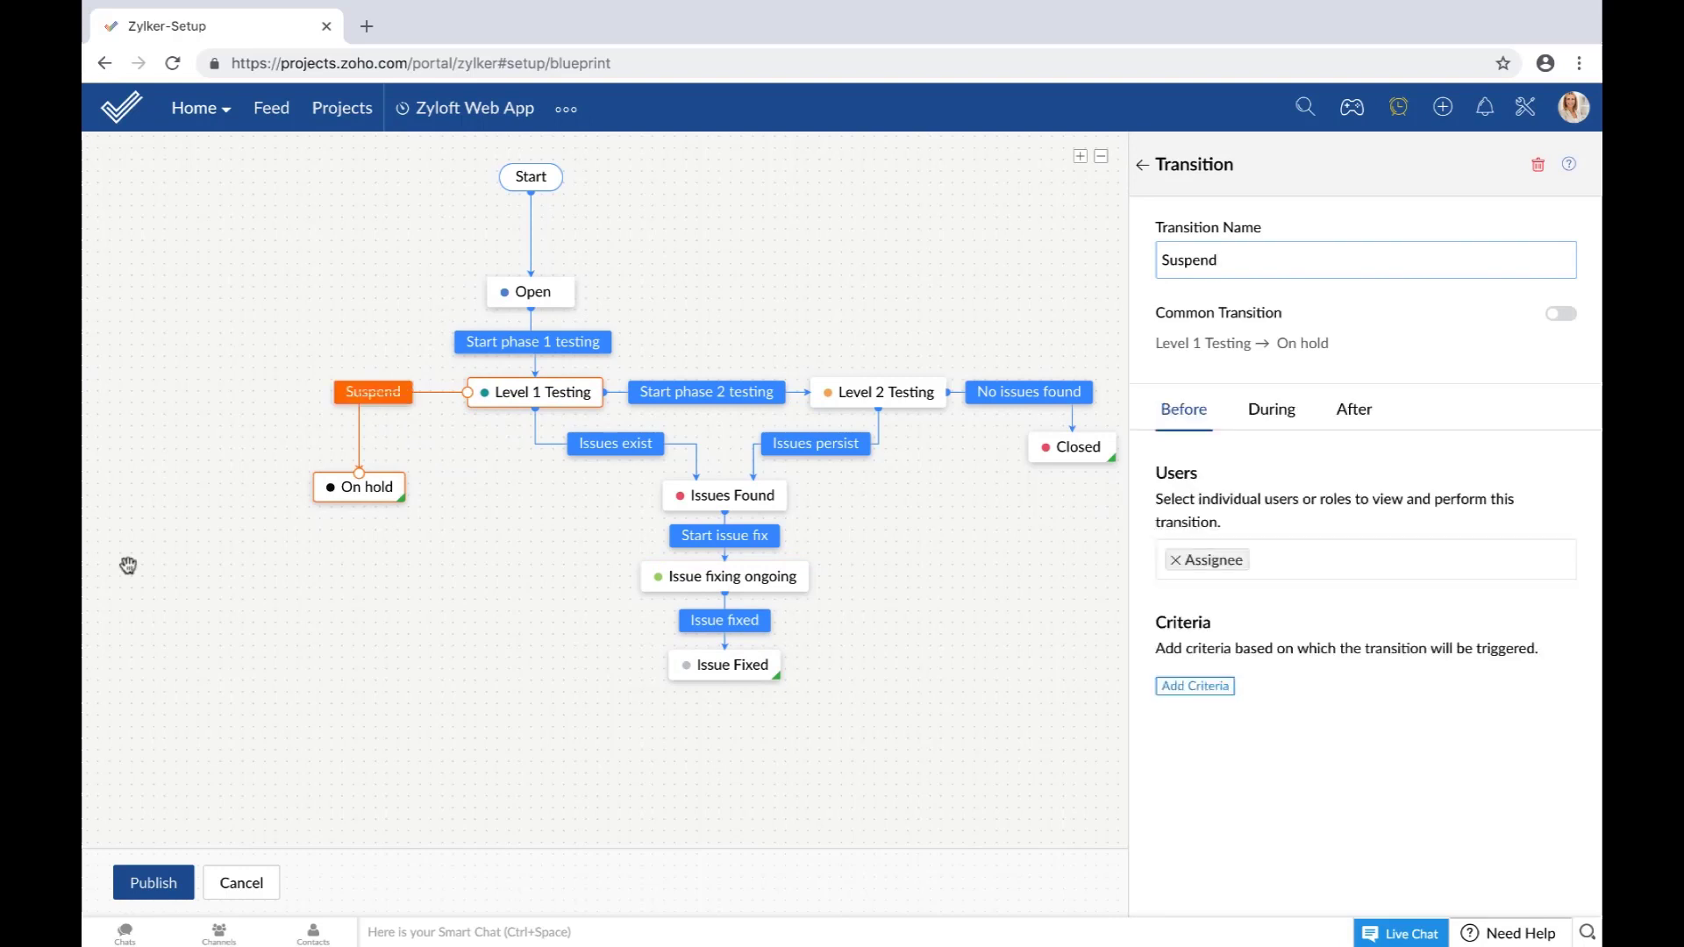
Link Issue Fixed back to Open with a transition routed around the flowchart and save it as "Retest".
drag(669, 665, 474, 291)
drag(545, 500, 250, 660)
drag(456, 321, 252, 287)
click(250, 566)
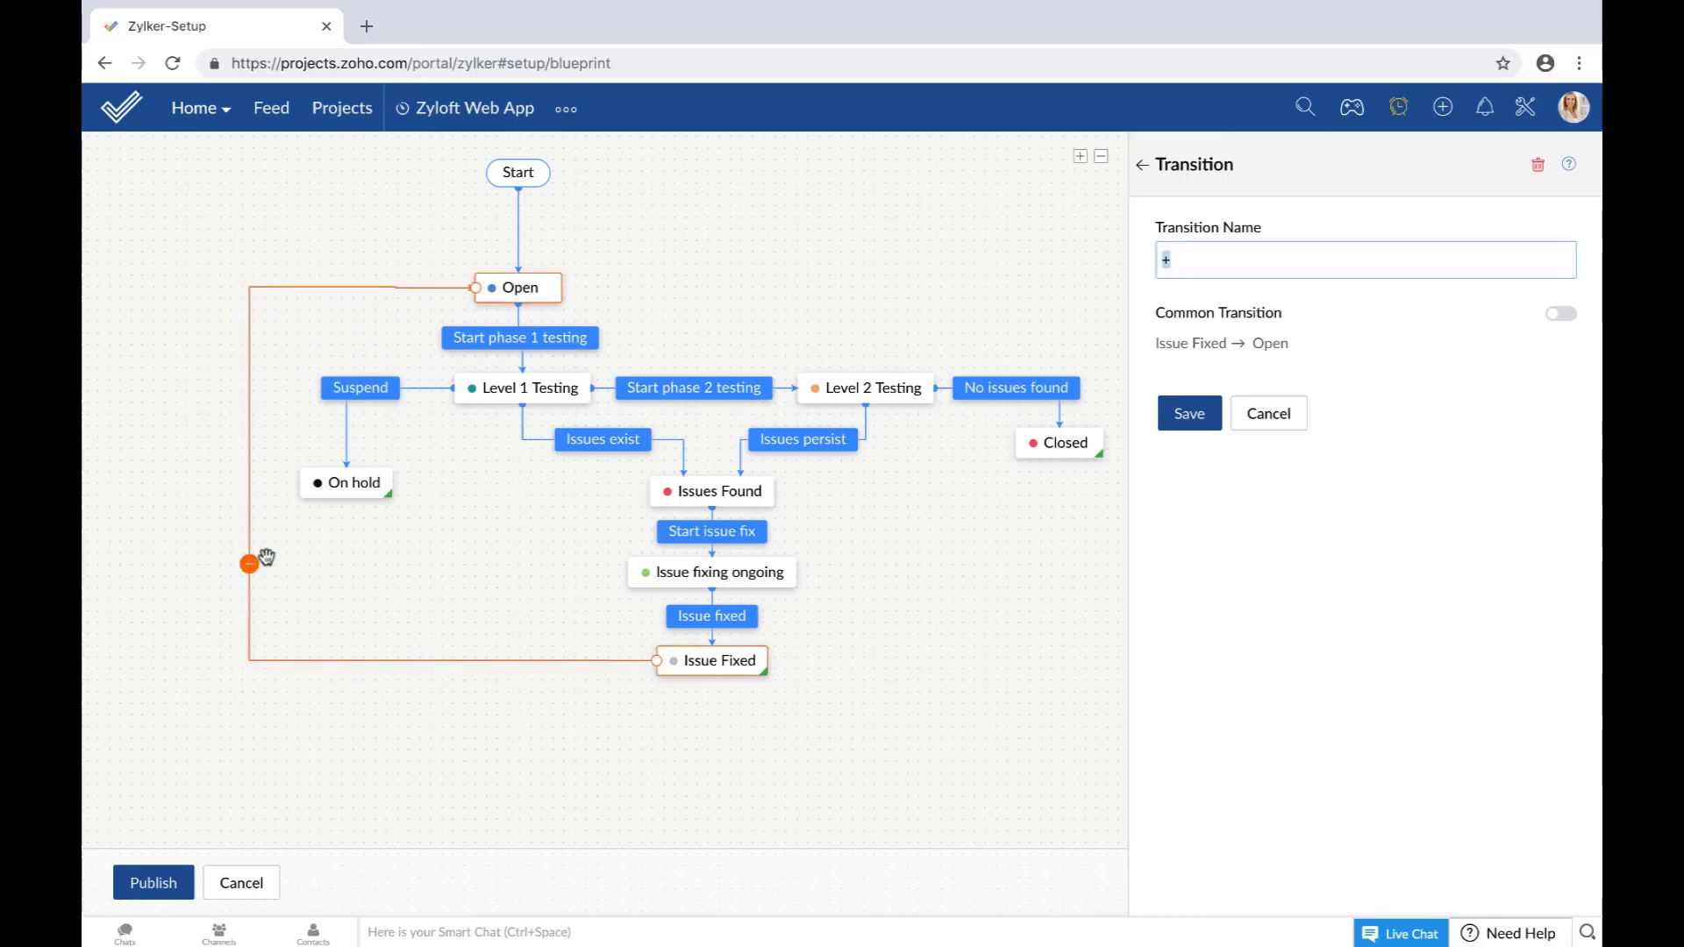
text(Retest)
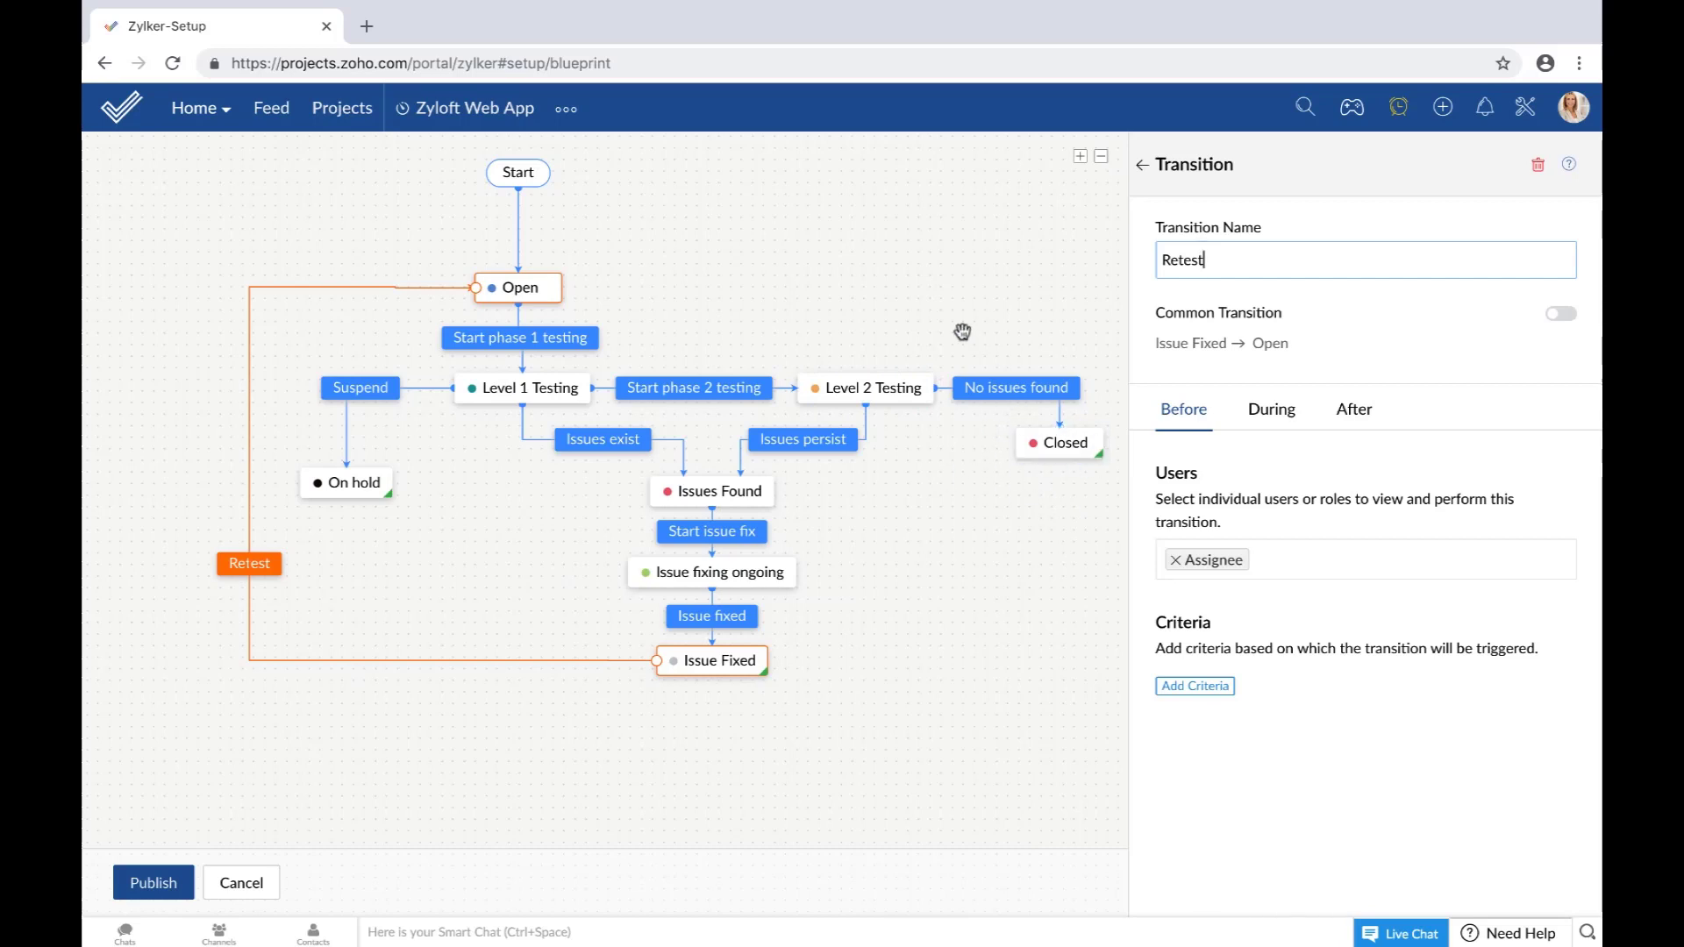
mouse_move(1064, 447)
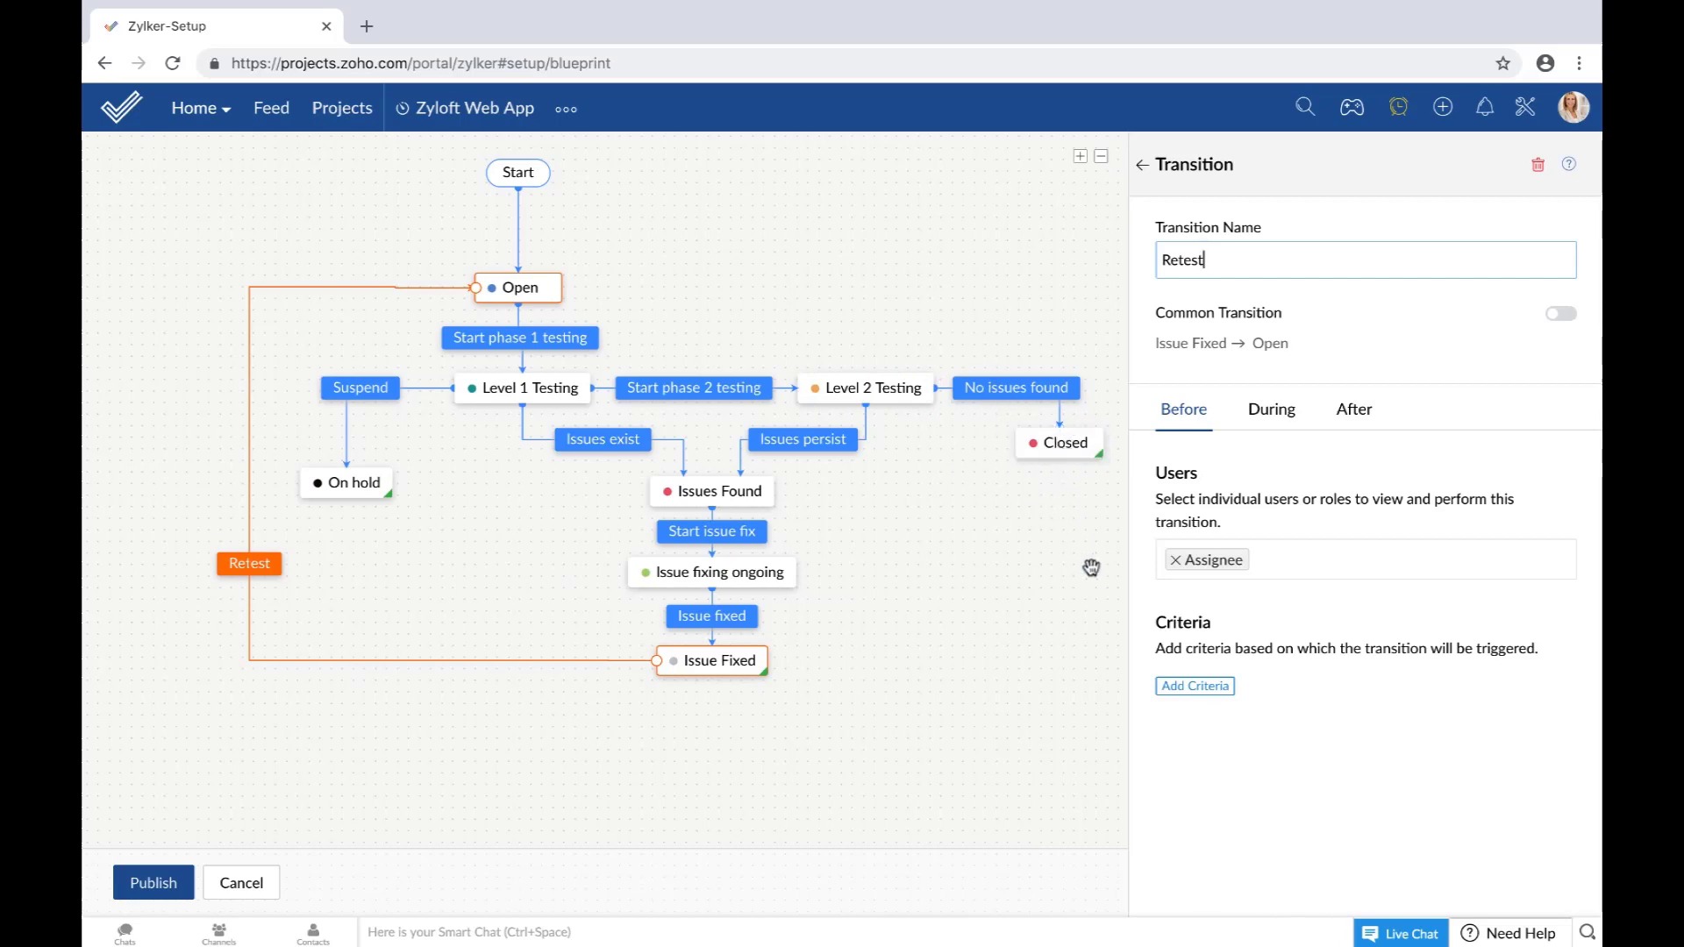
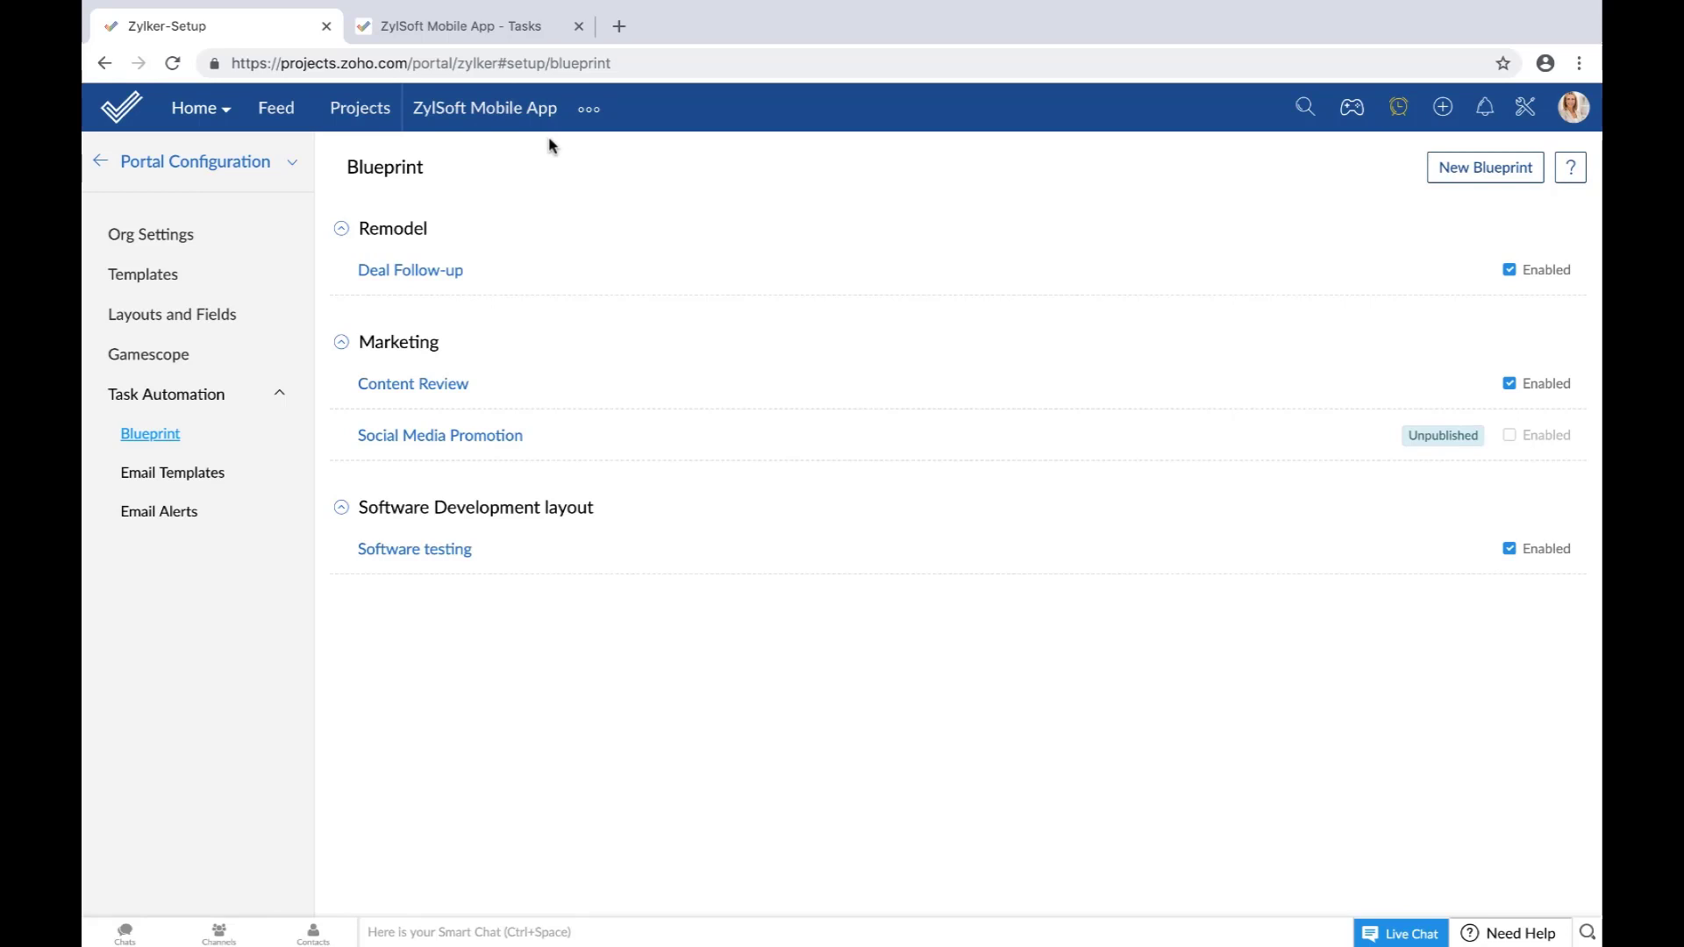
In the ZylSoft Mobile App project's tasks, add an "Alpha test" task to the Development list, assign the tester as owner, and close its details.
click(456, 26)
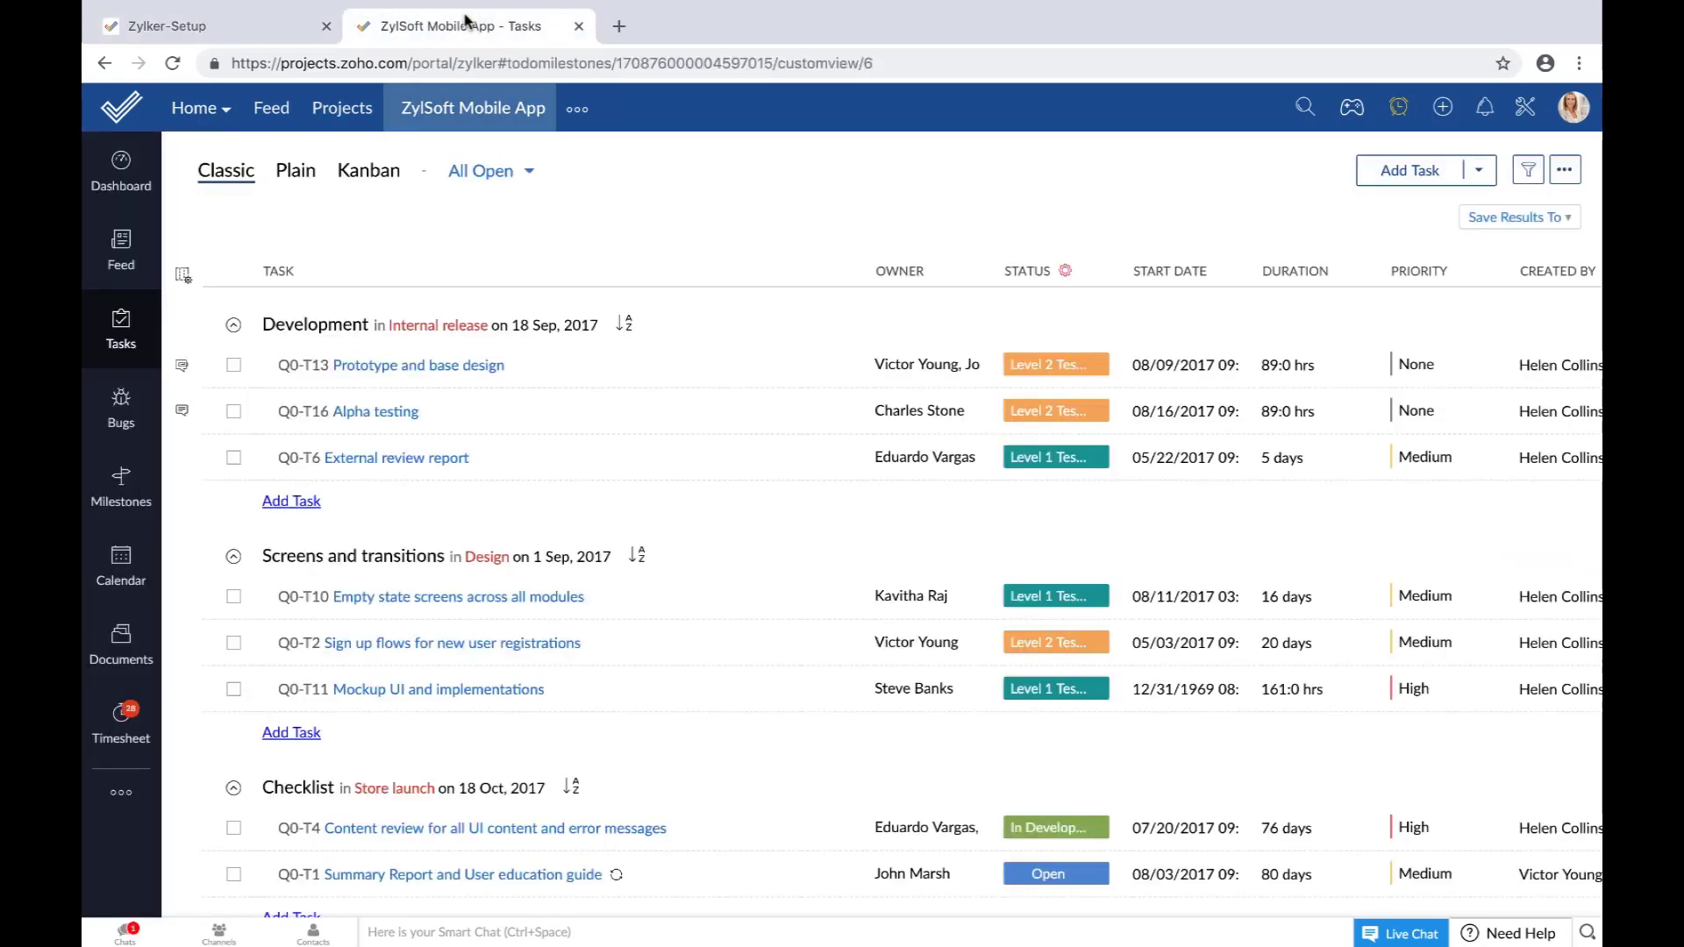
click(1426, 167)
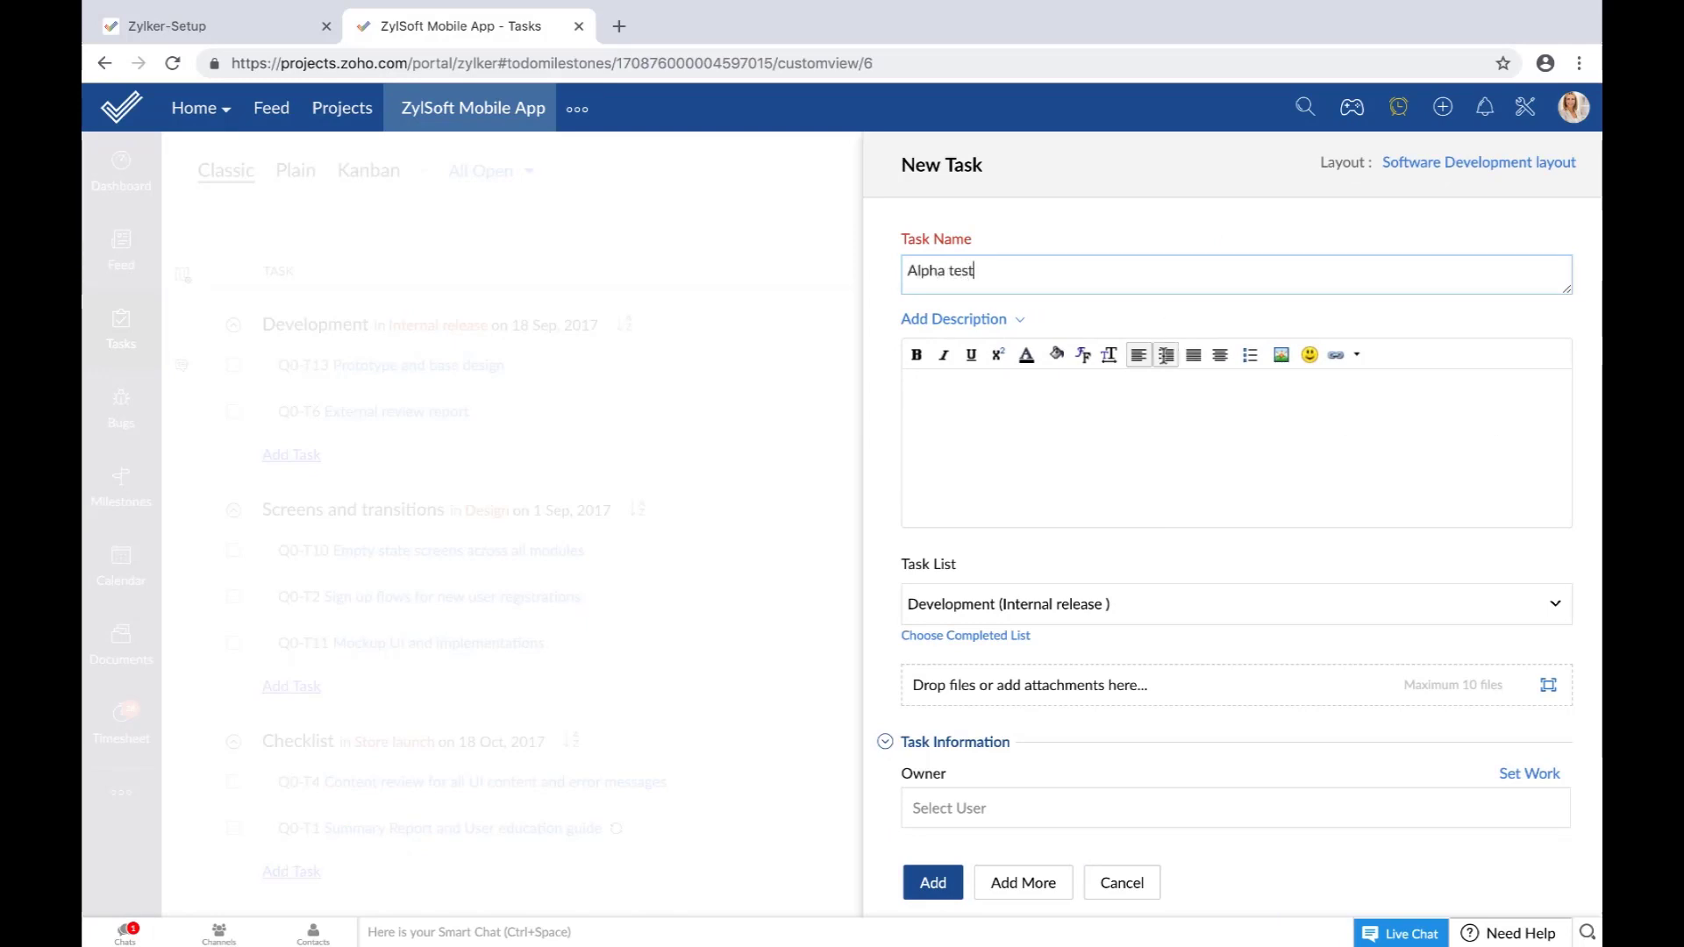
scroll(1039, 772, down, 2)
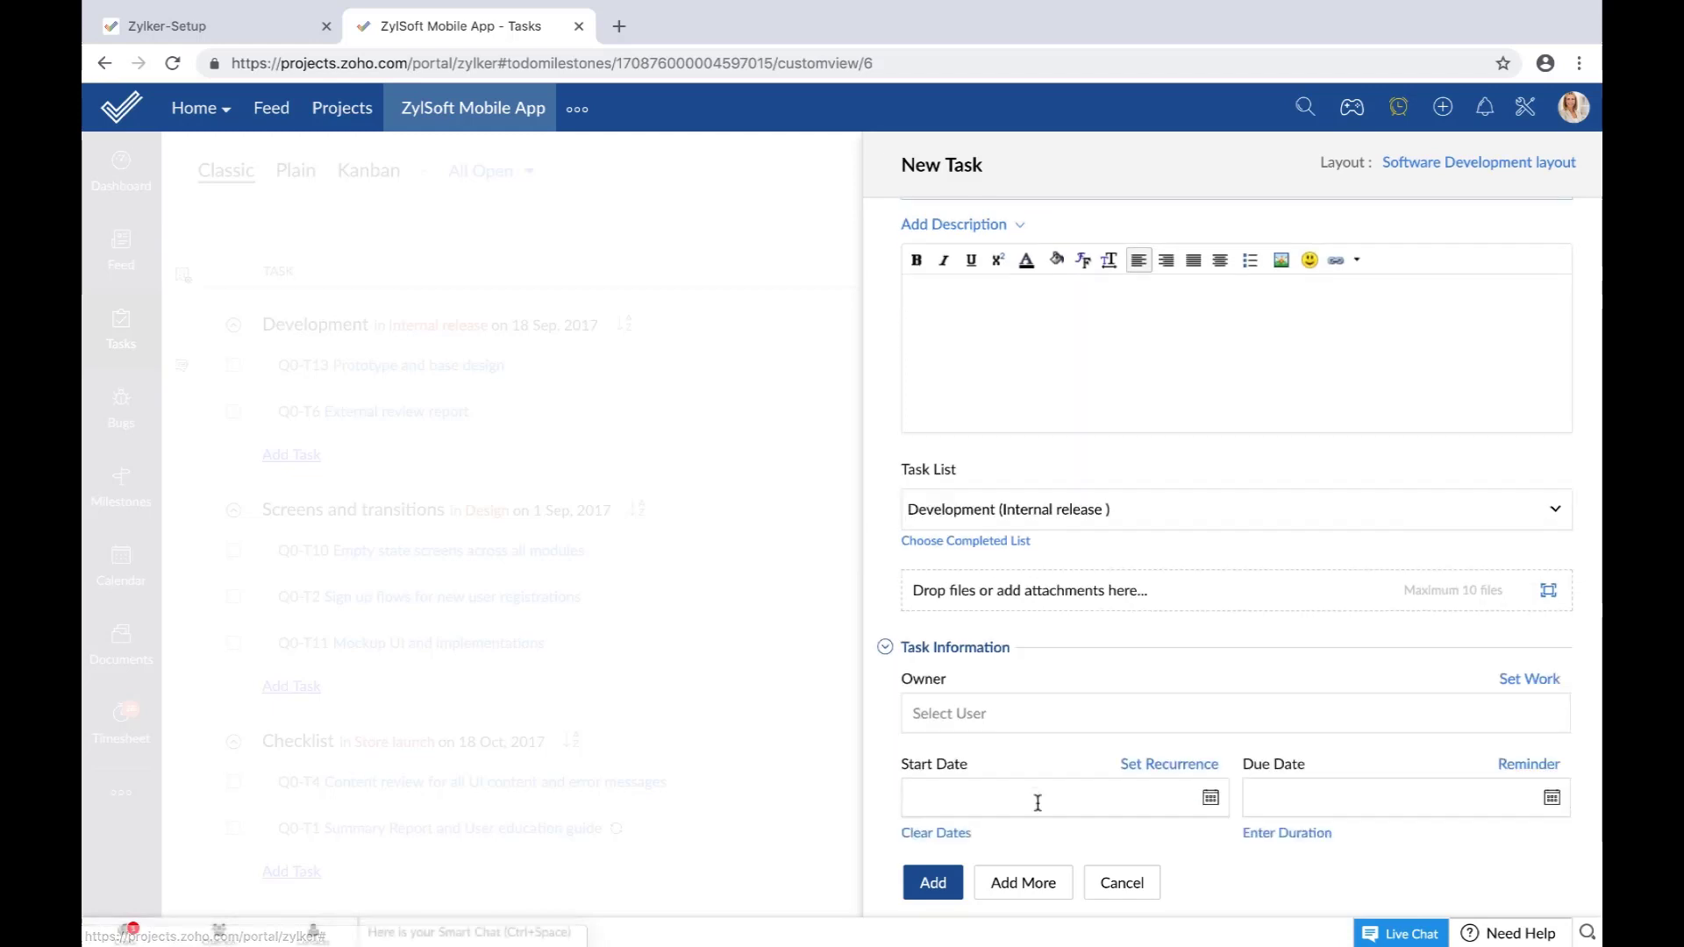
click(1020, 673)
text(K)
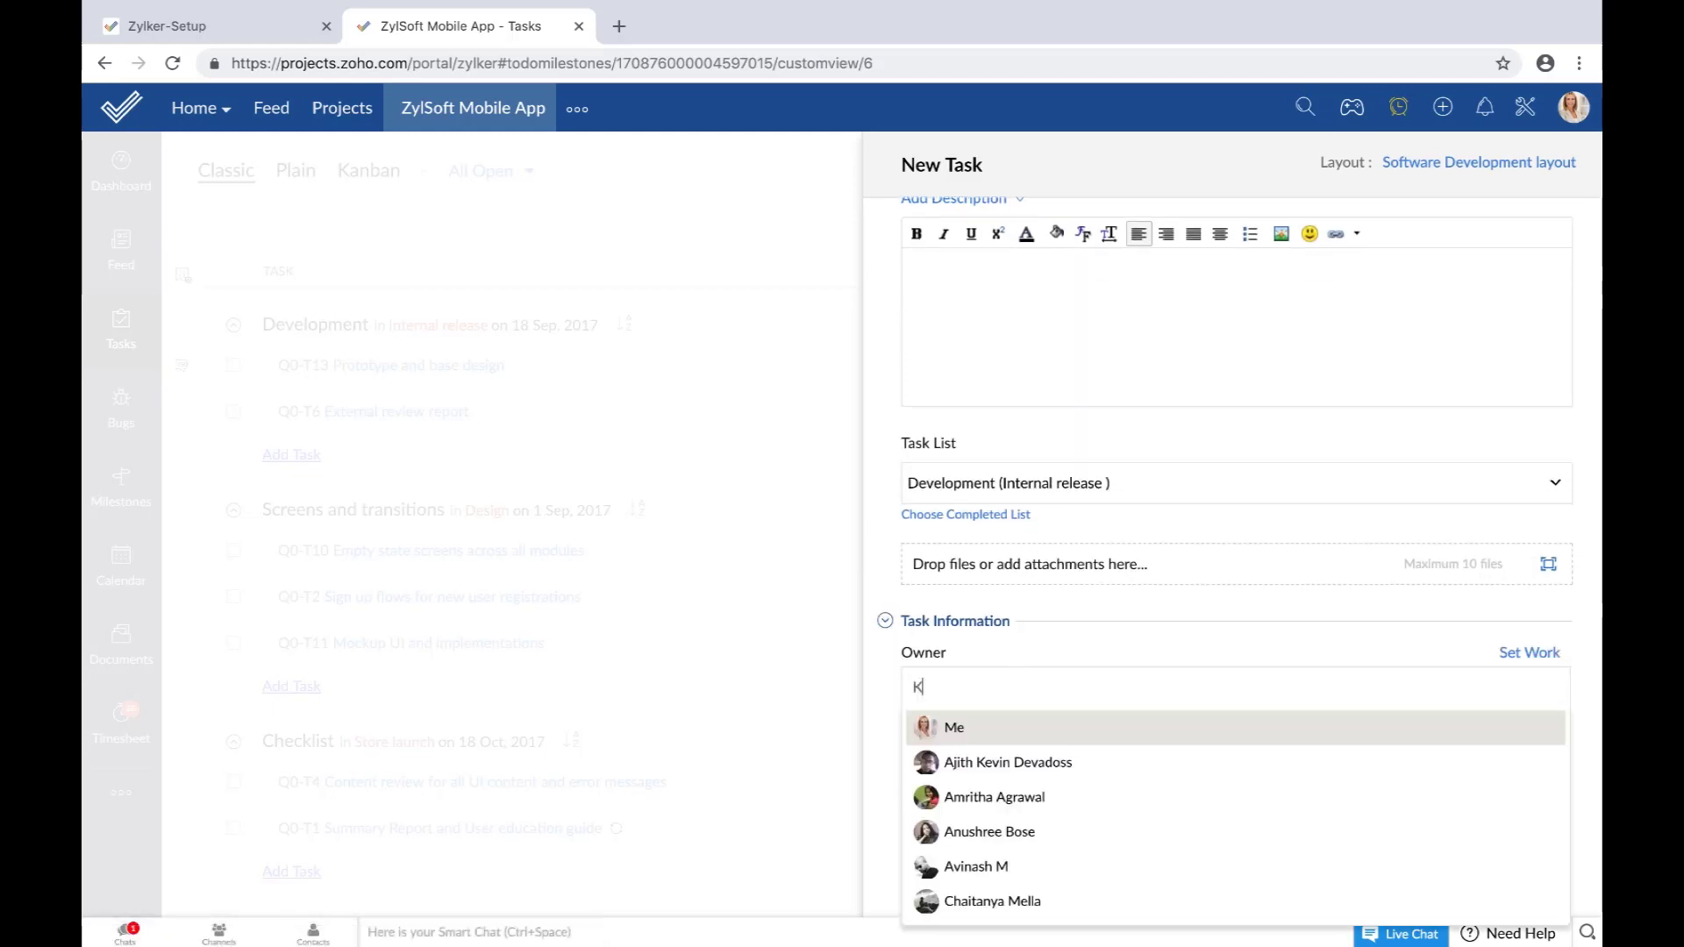
text(avitha)
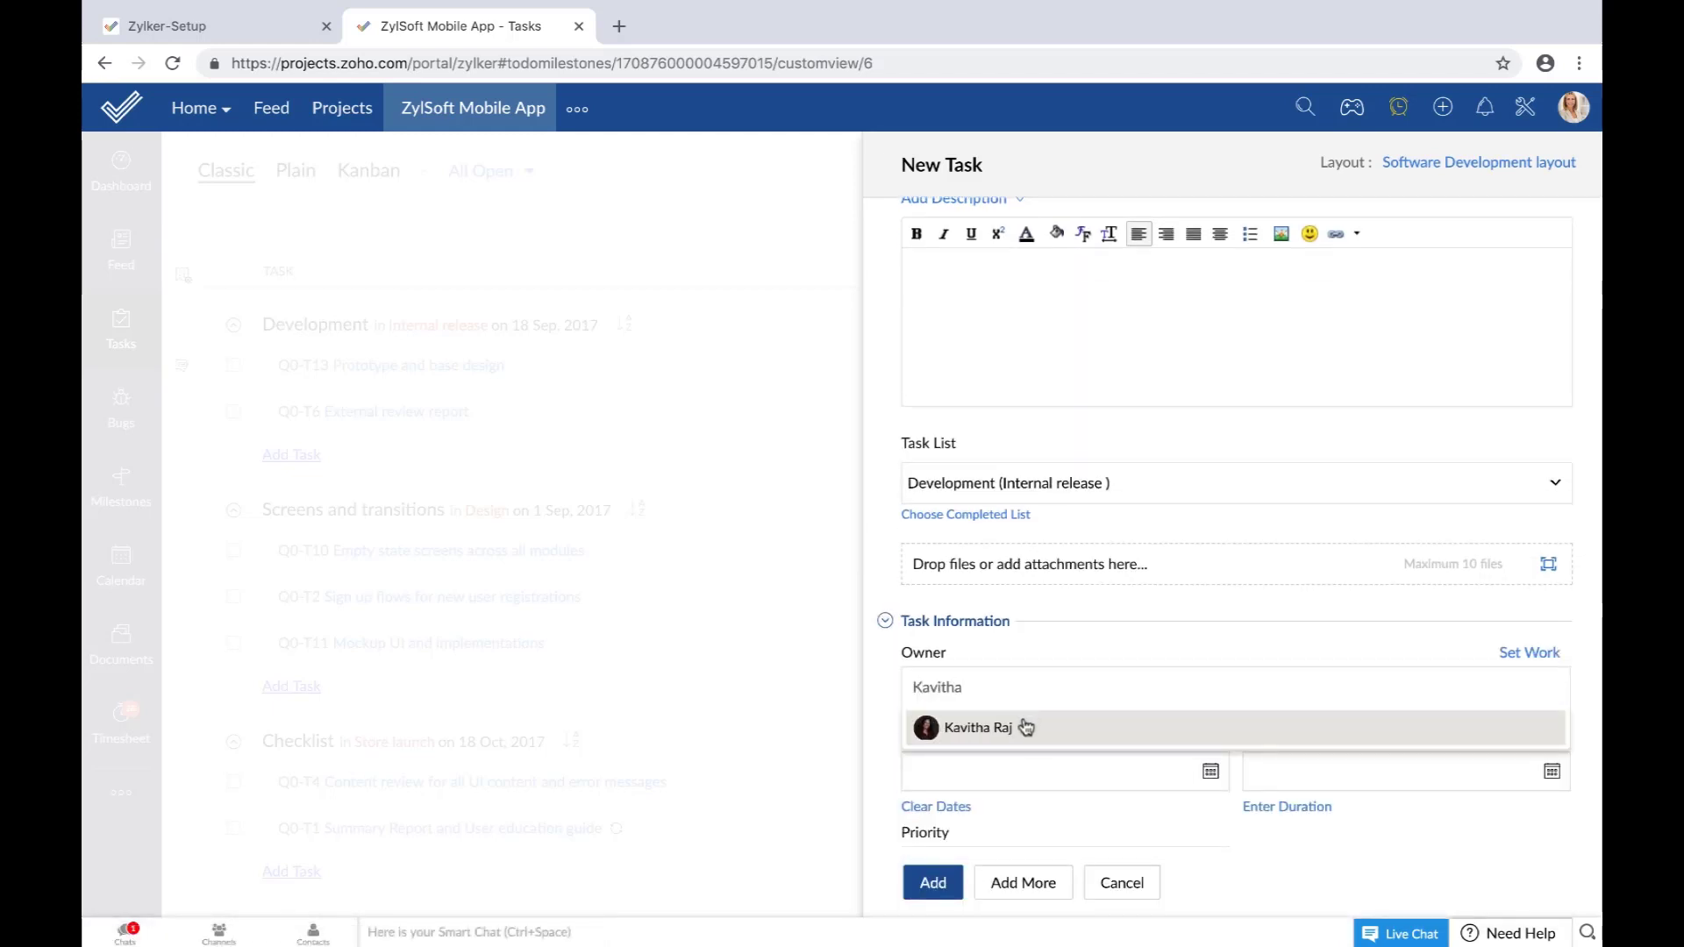
click(1011, 739)
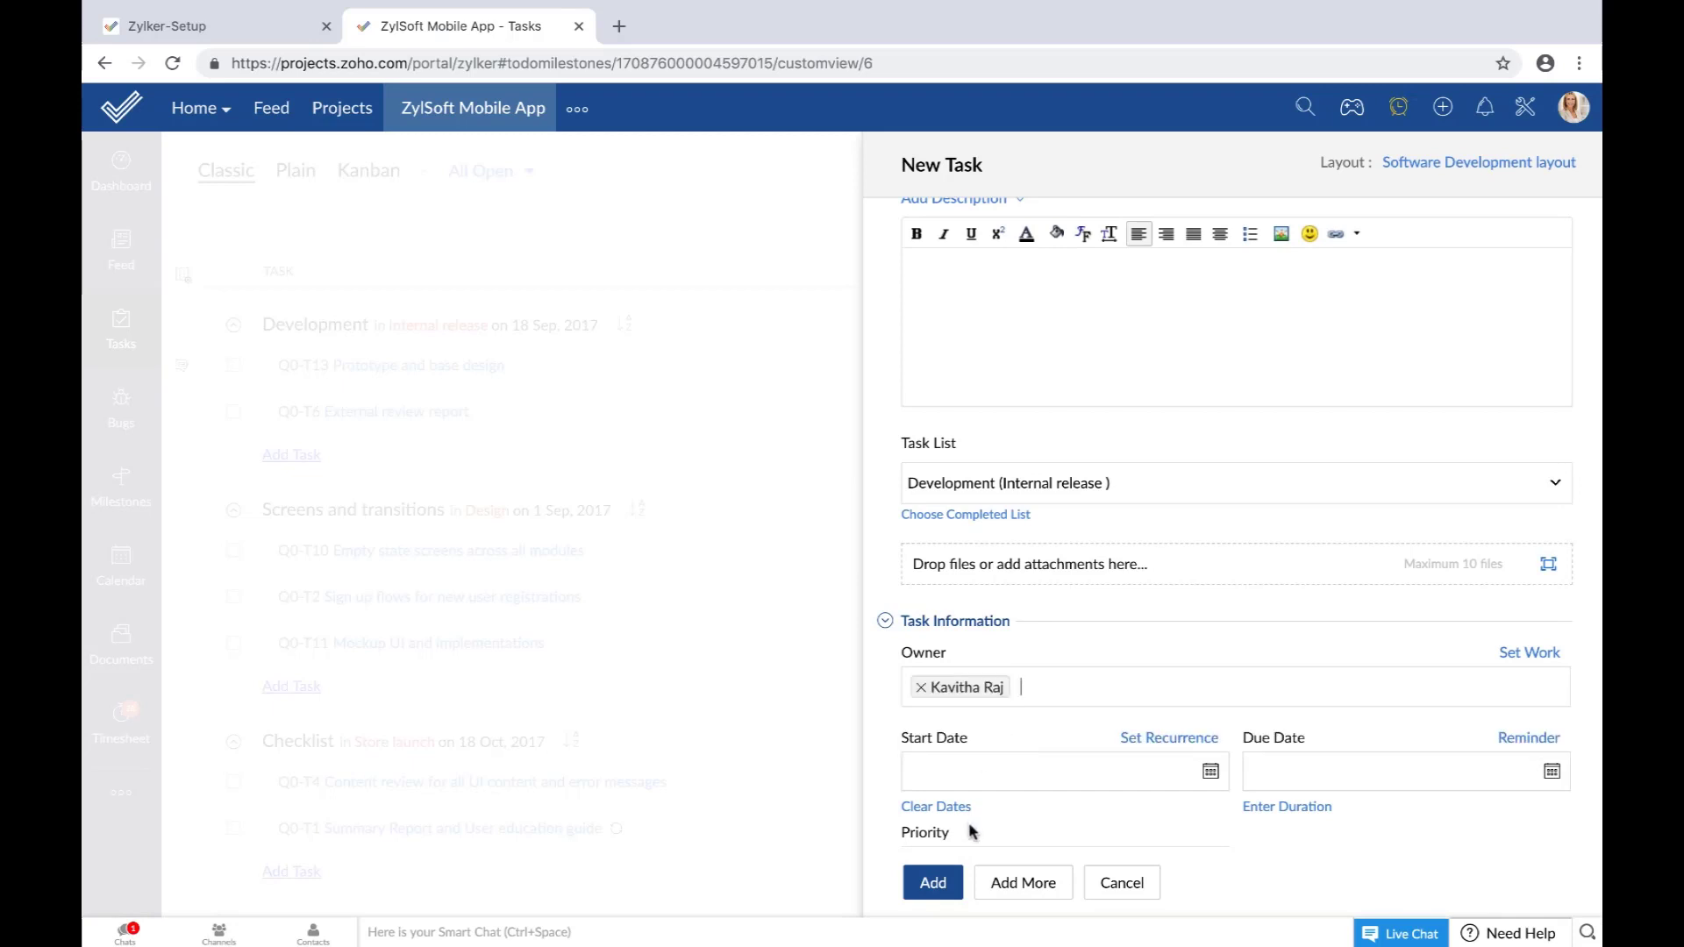
click(934, 883)
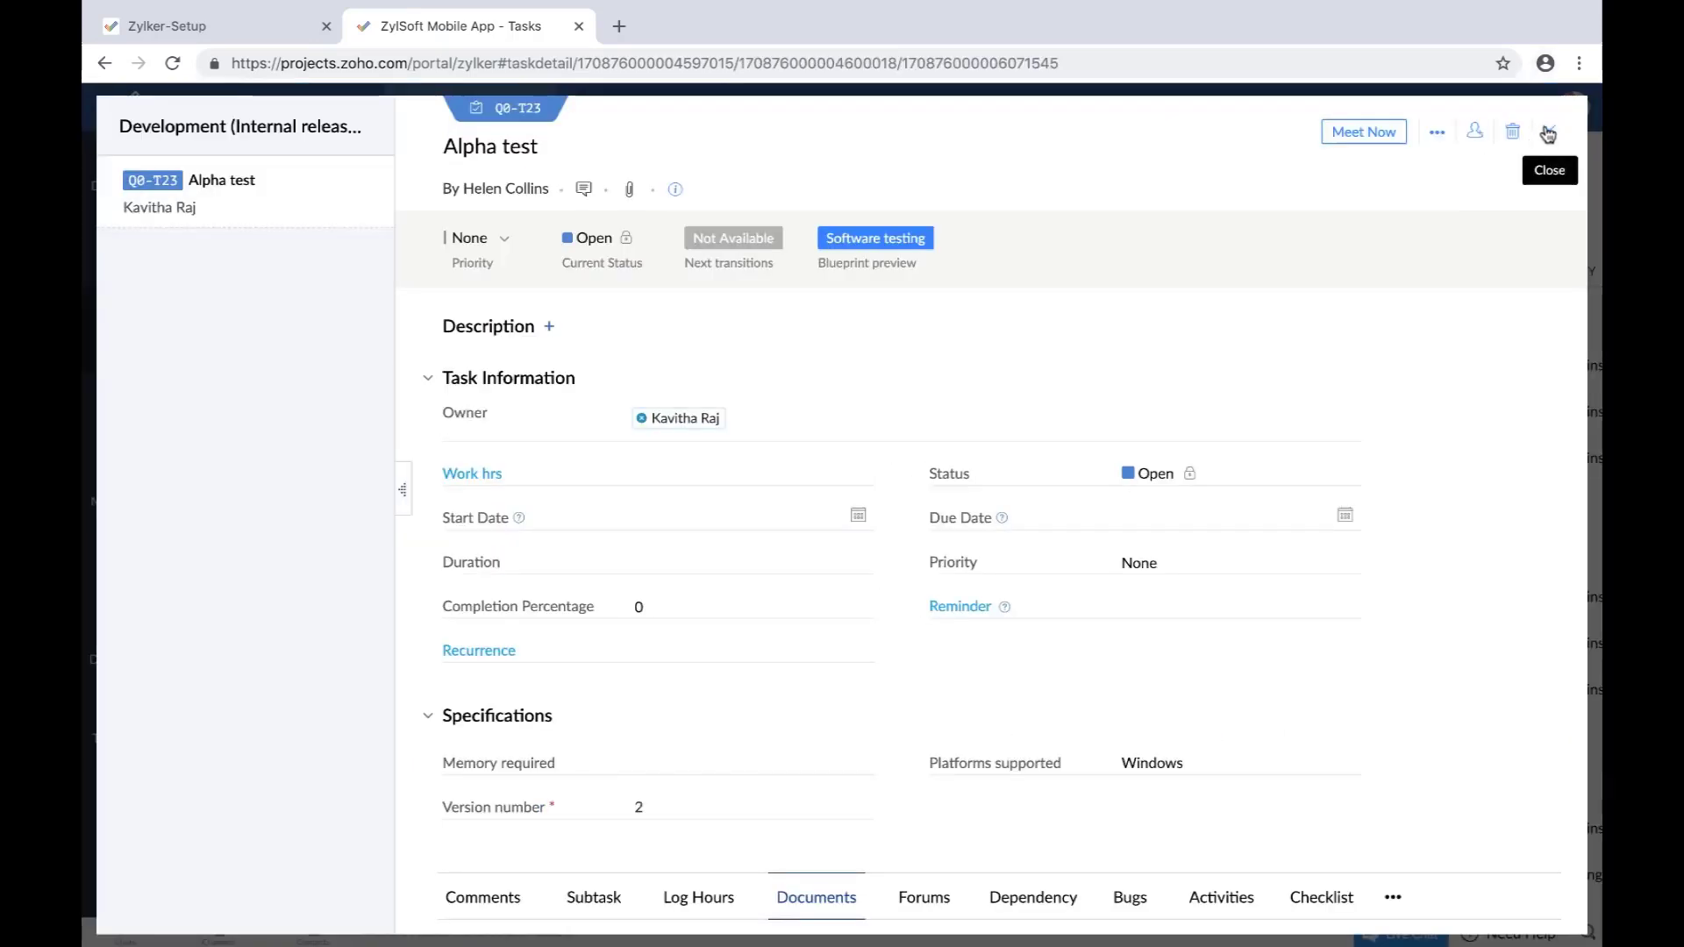
click(1549, 132)
Add a "Beta test" task to the Development (Internal release) list with the same tester as its owner.
click(1425, 167)
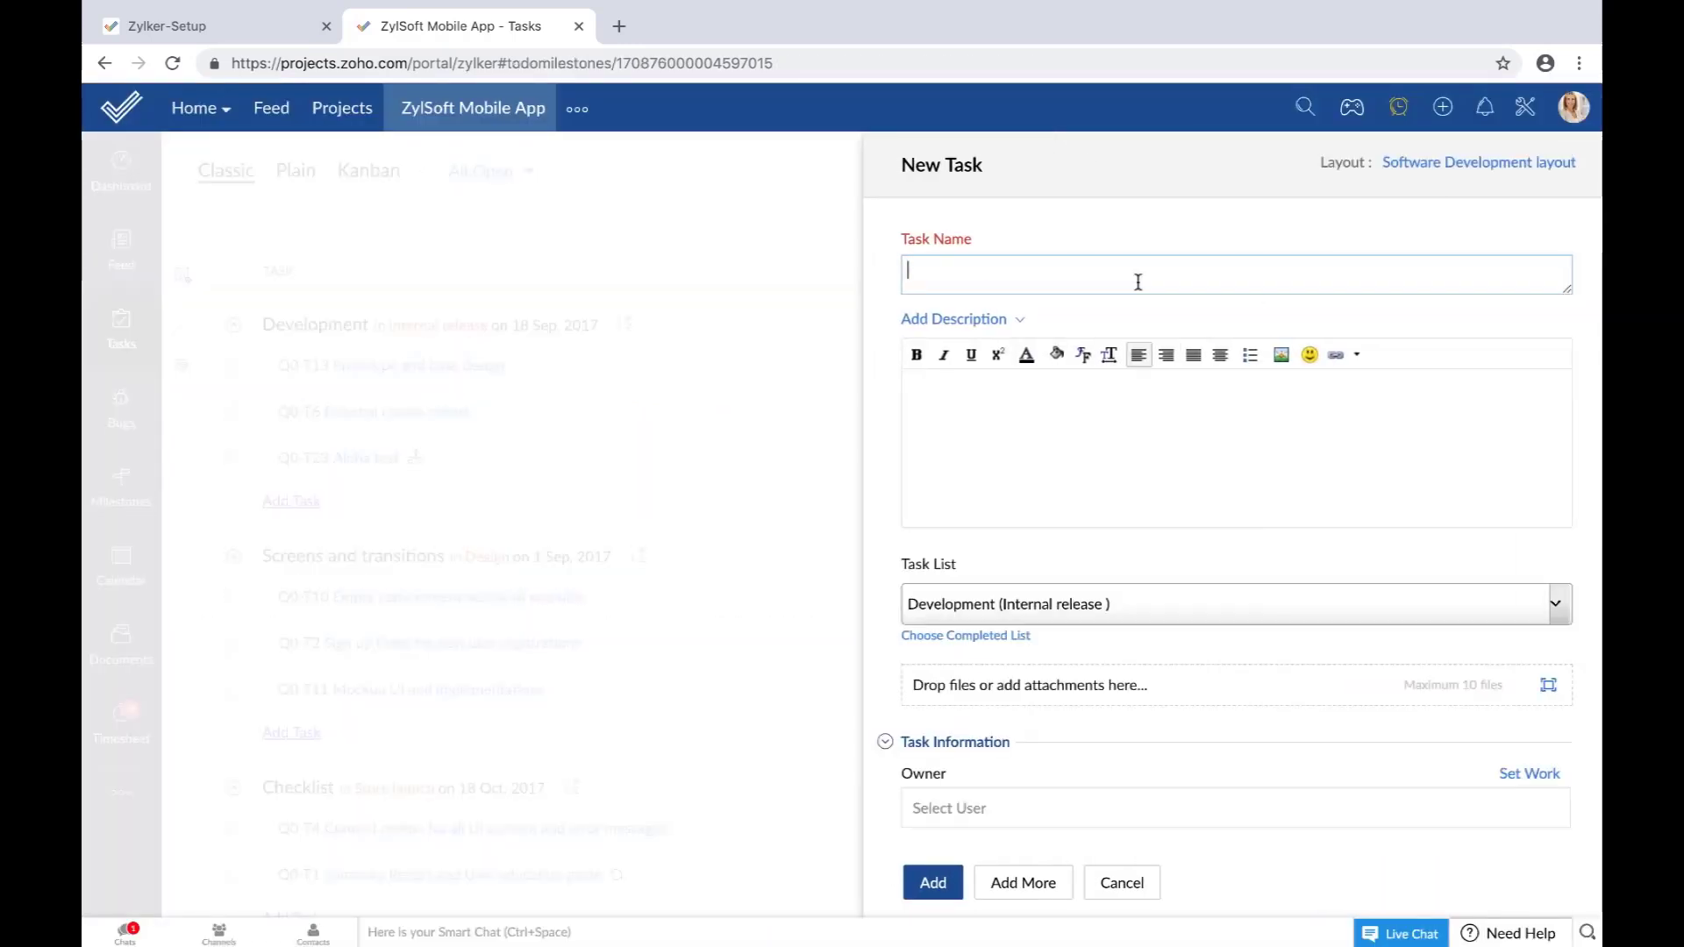
text(Beta test)
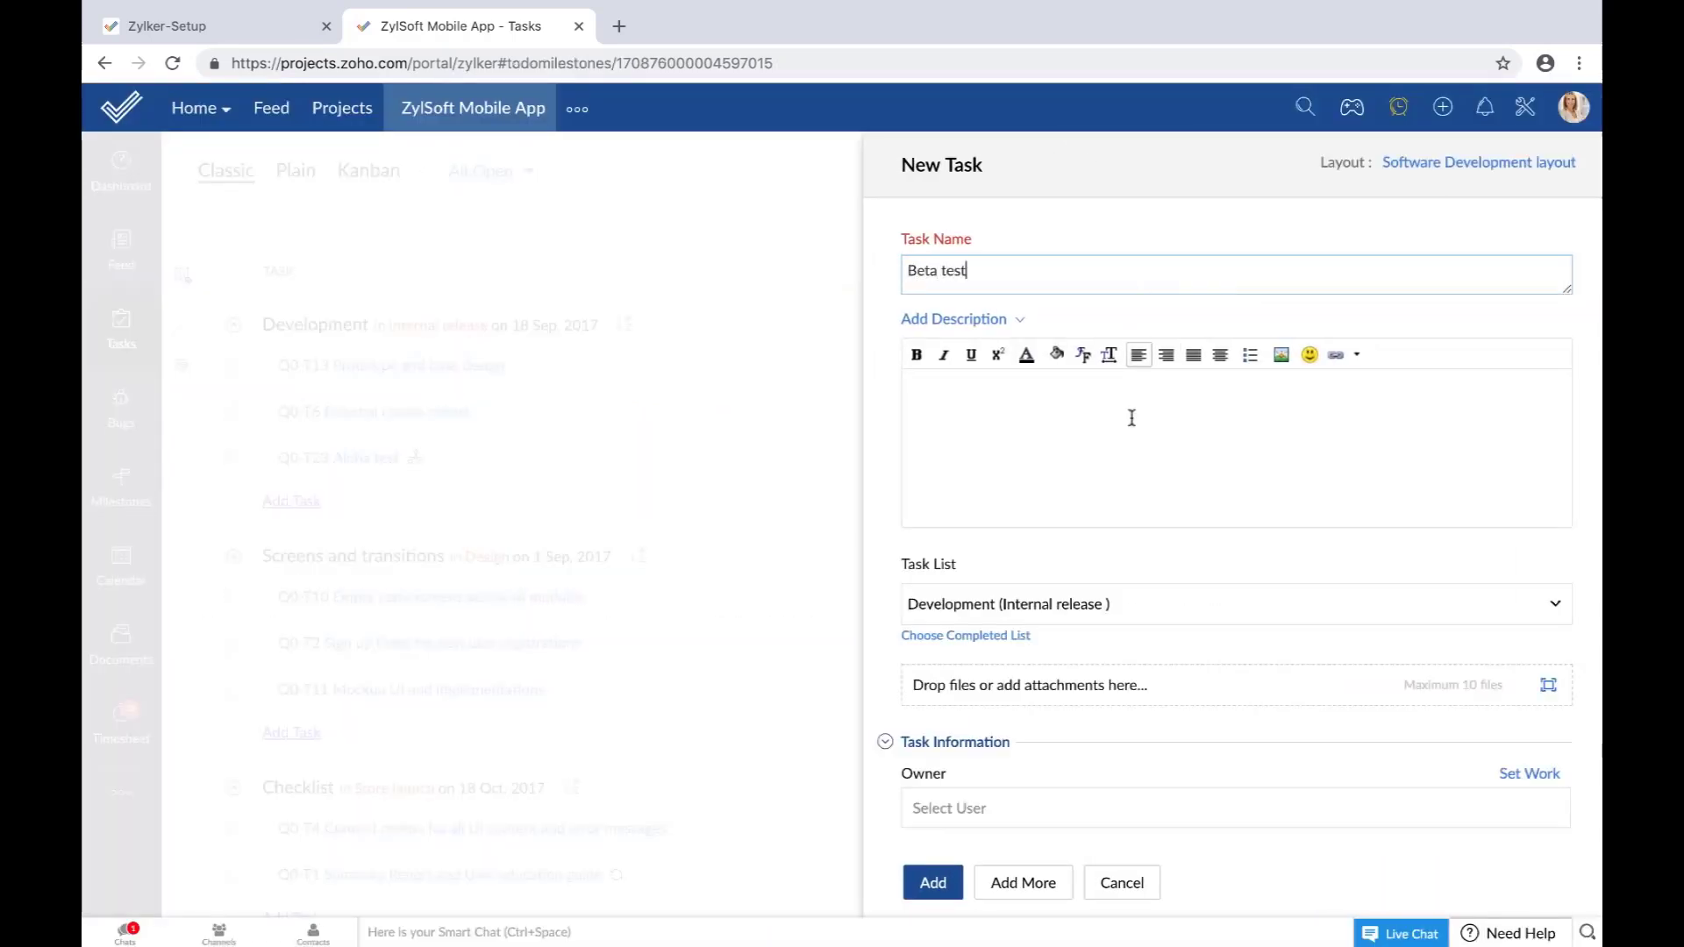
click(983, 791)
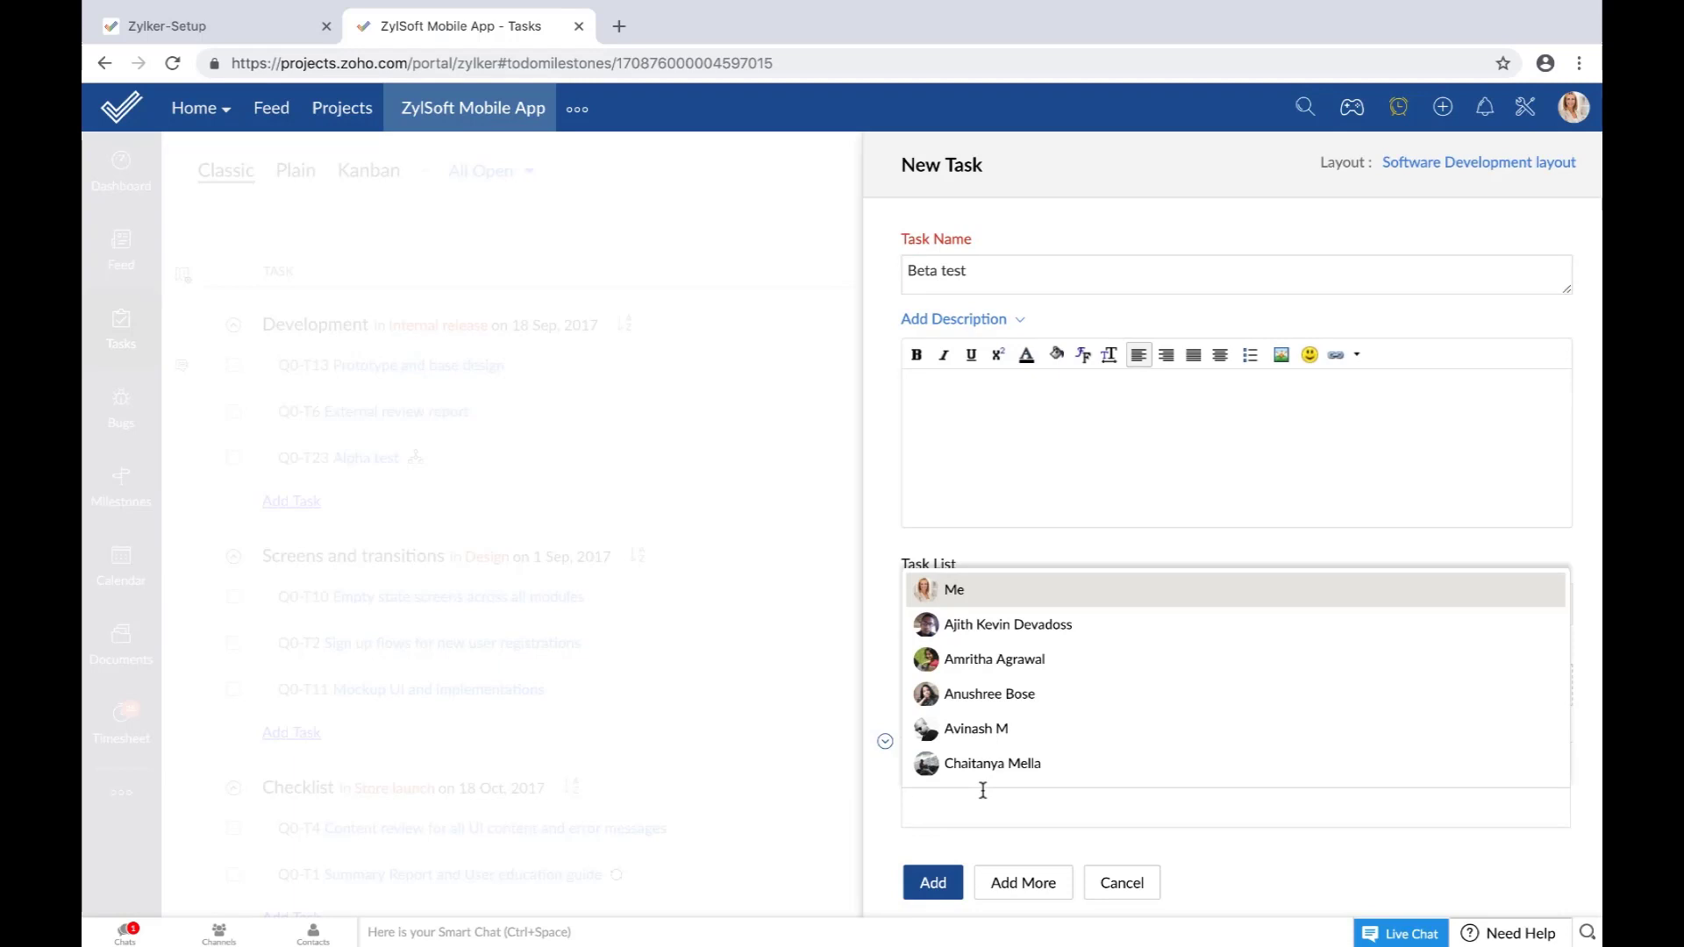
text(kavi)
click(996, 763)
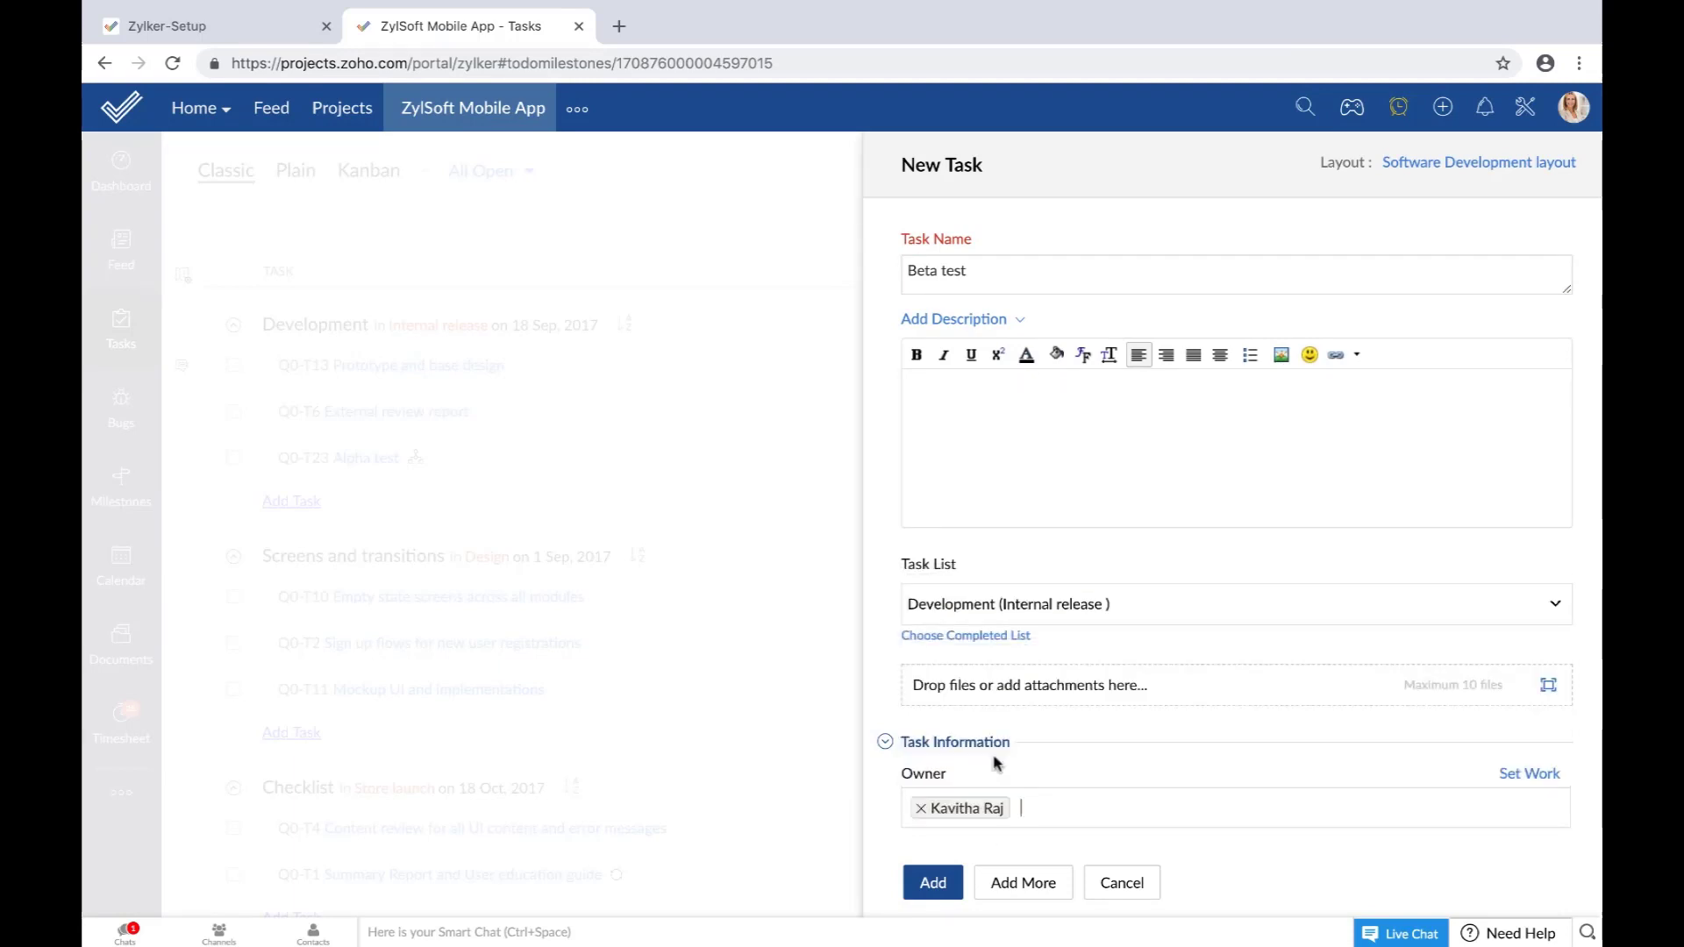
click(950, 883)
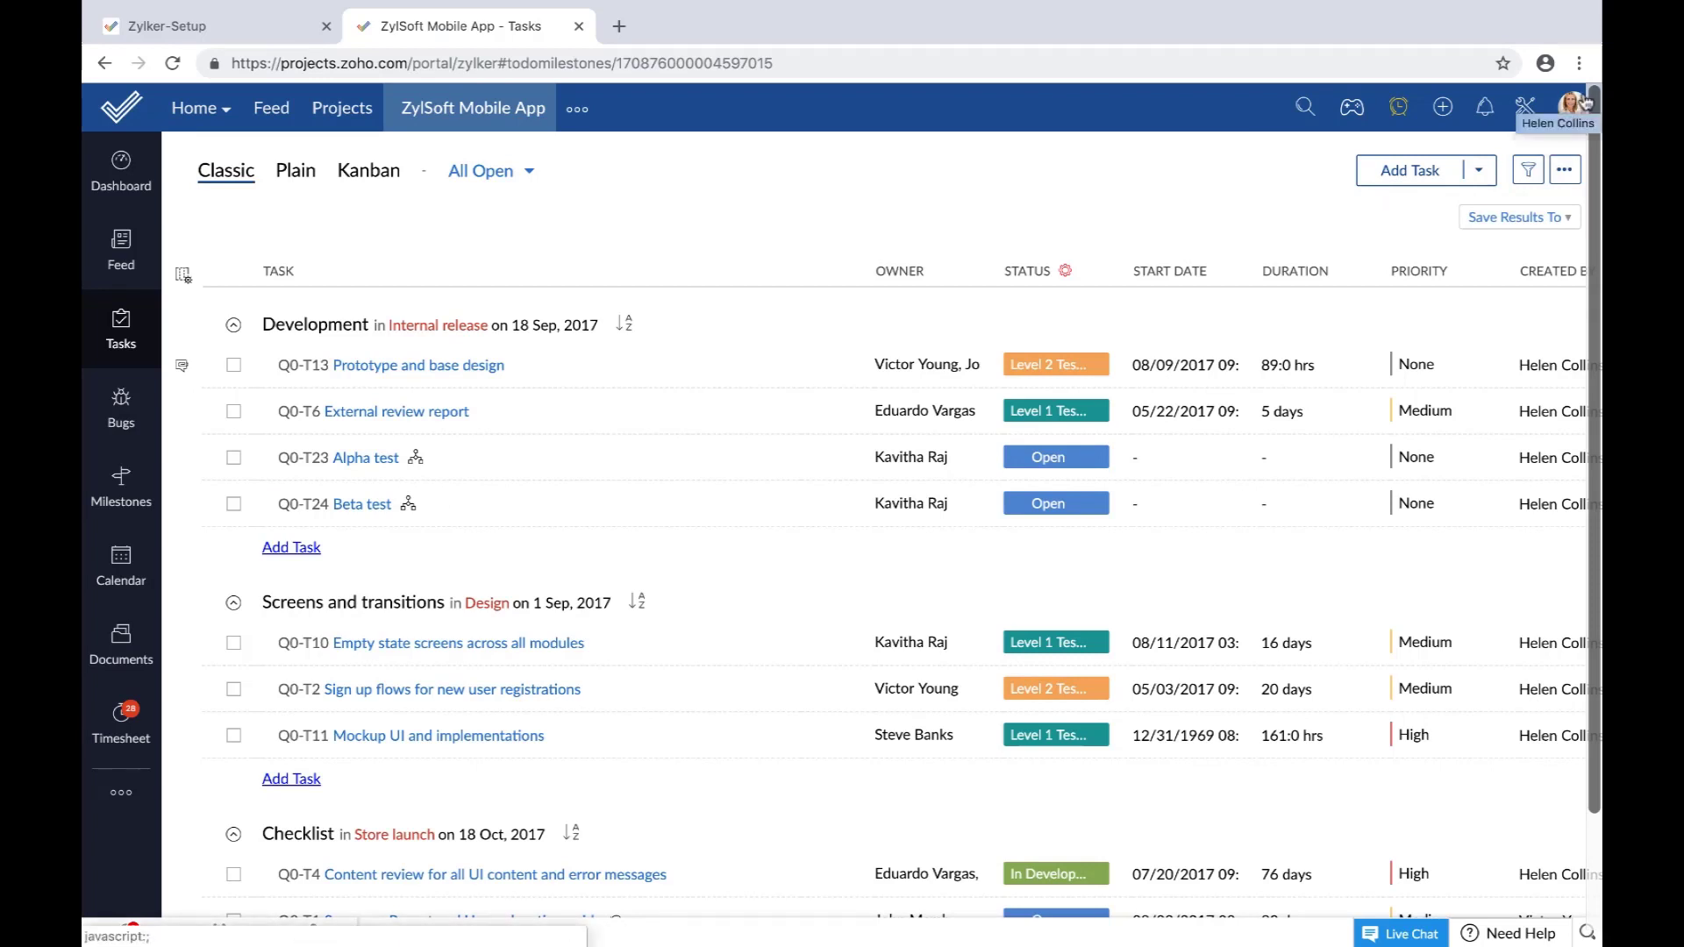
From the assigned tester's account, open the Alpha test task and complete its "Start phase 1 testing" transition.
click(372, 464)
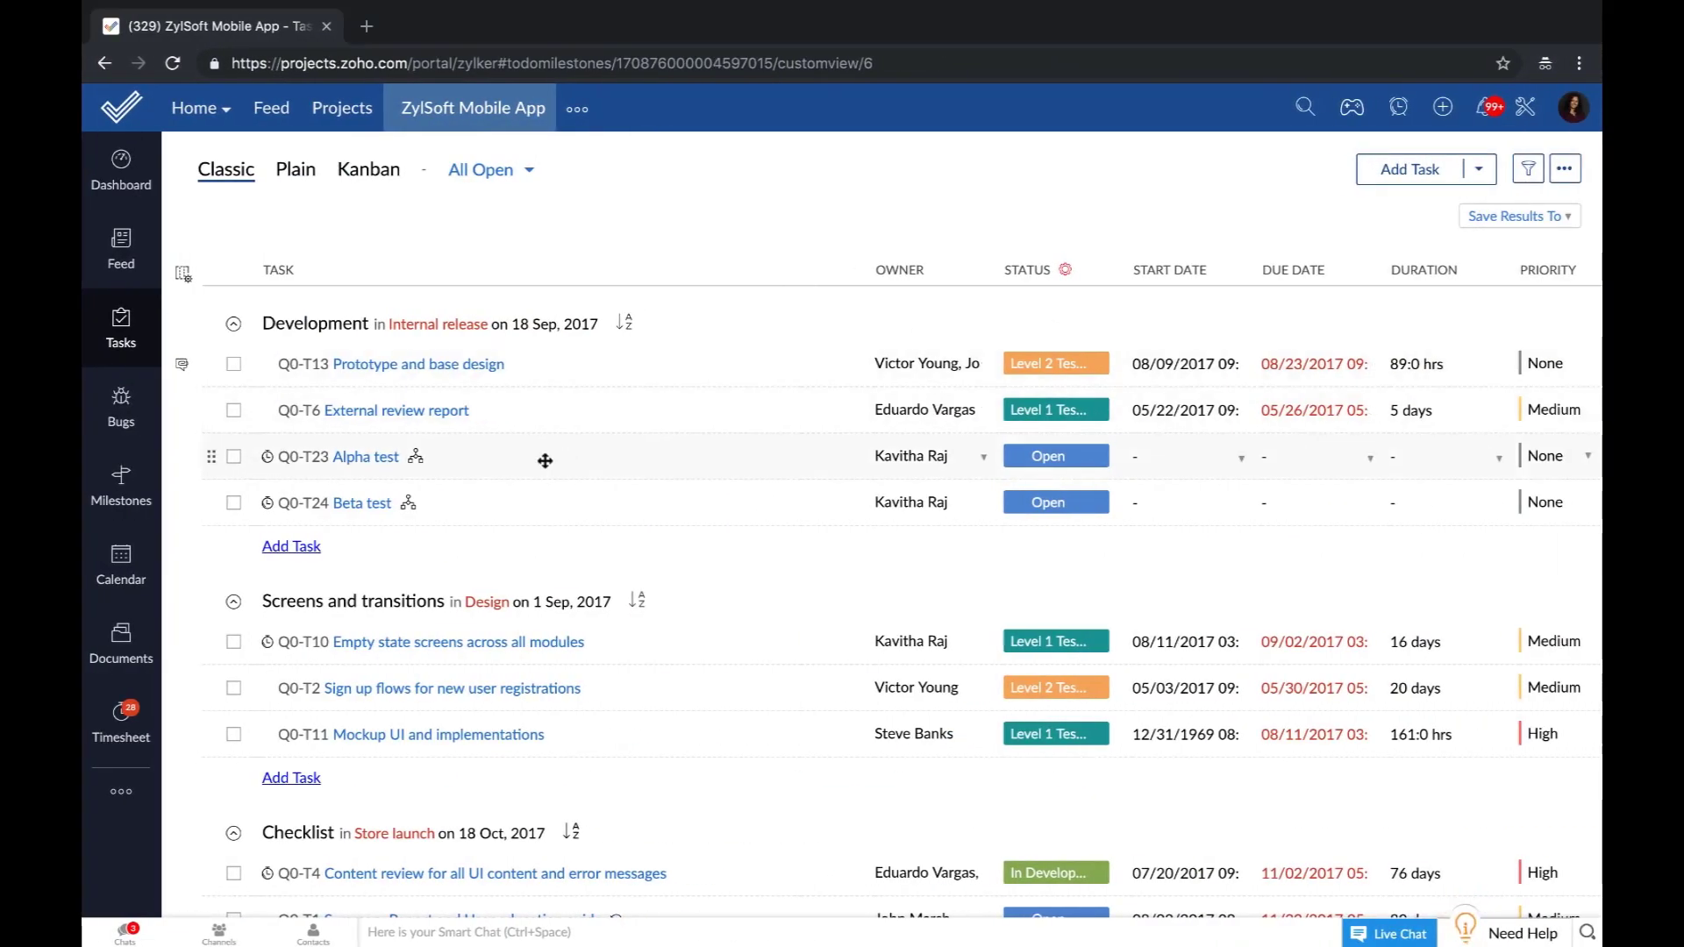
click(1570, 118)
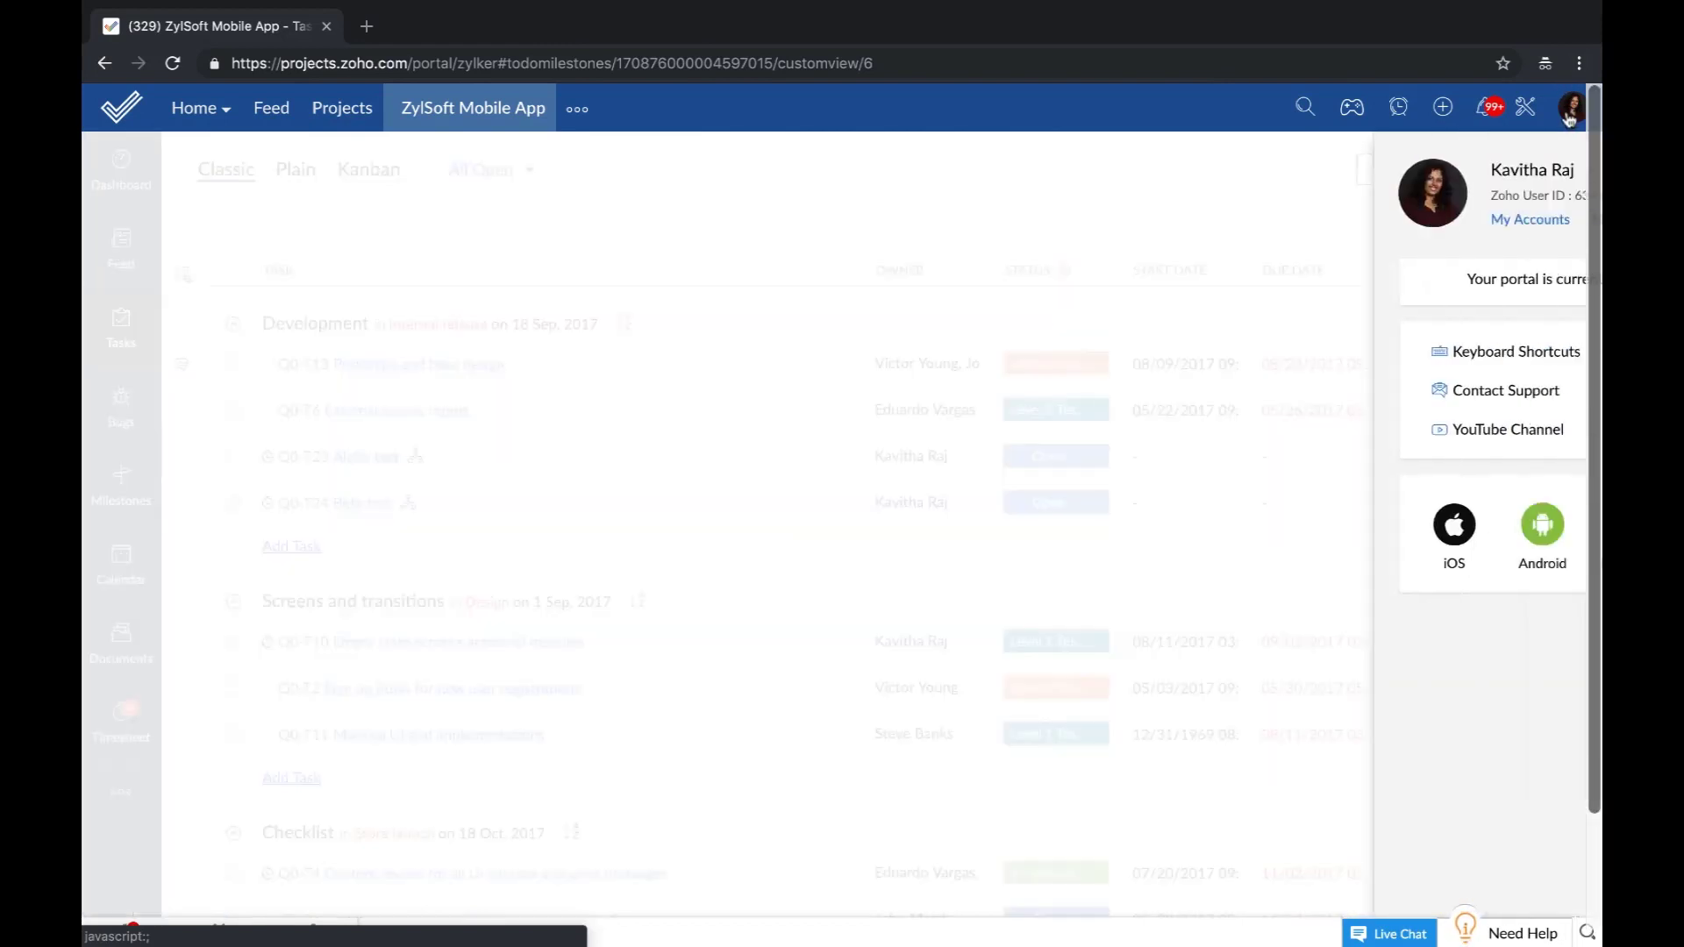
click(570, 493)
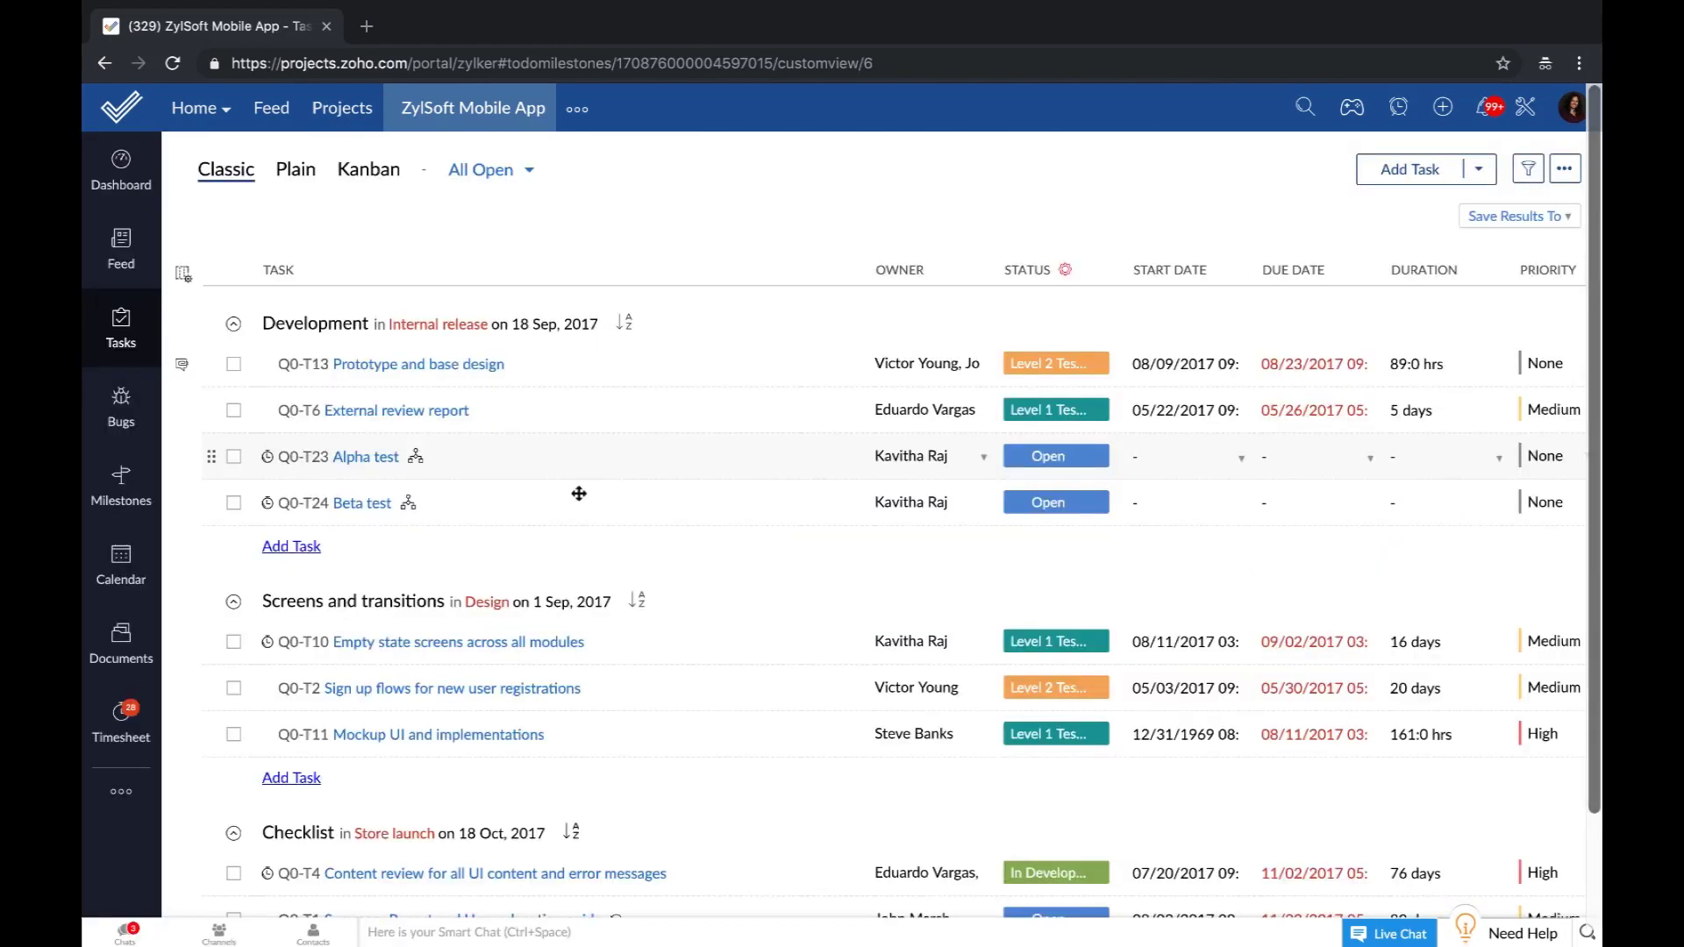
click(367, 457)
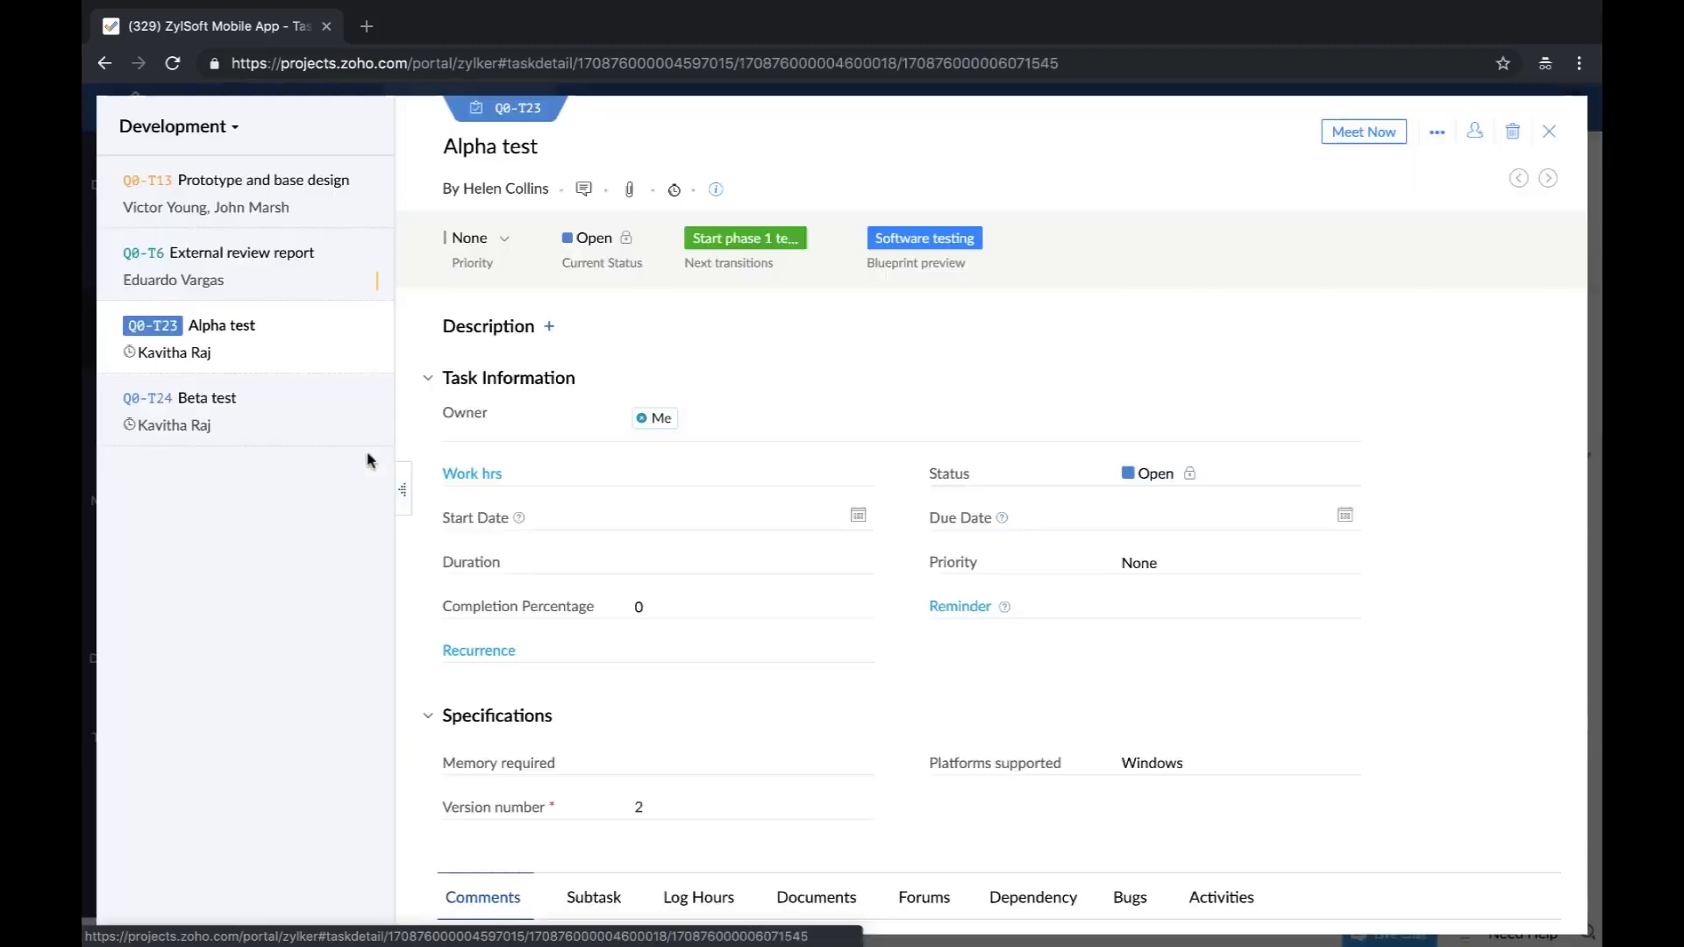
click(749, 250)
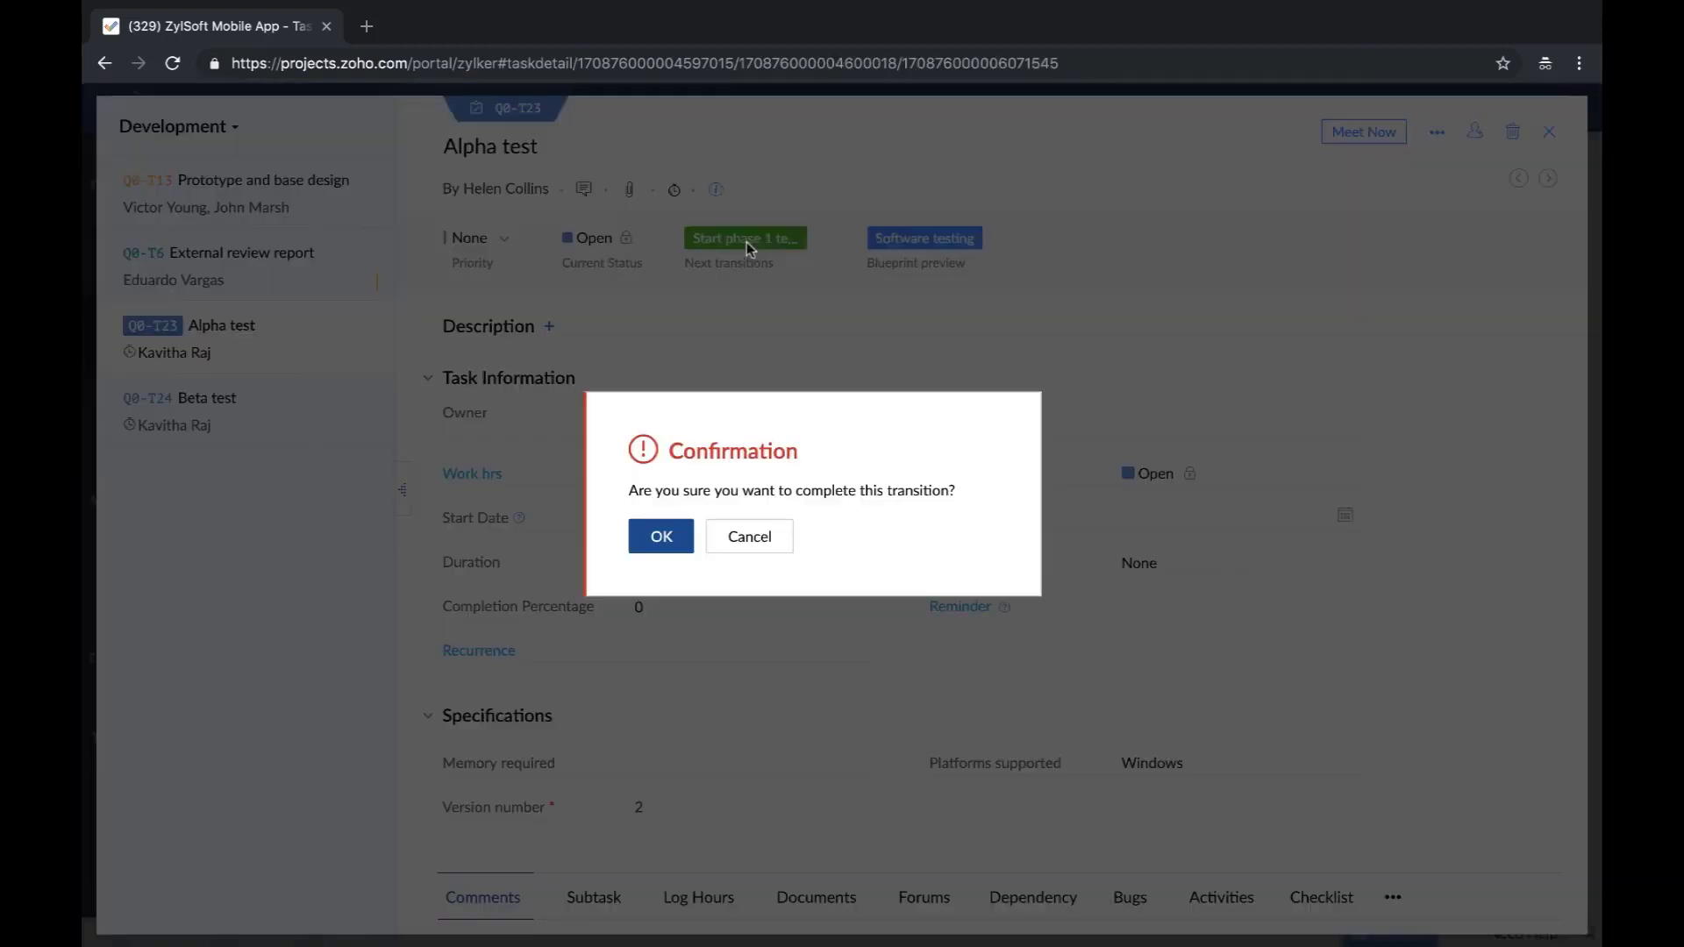
click(666, 539)
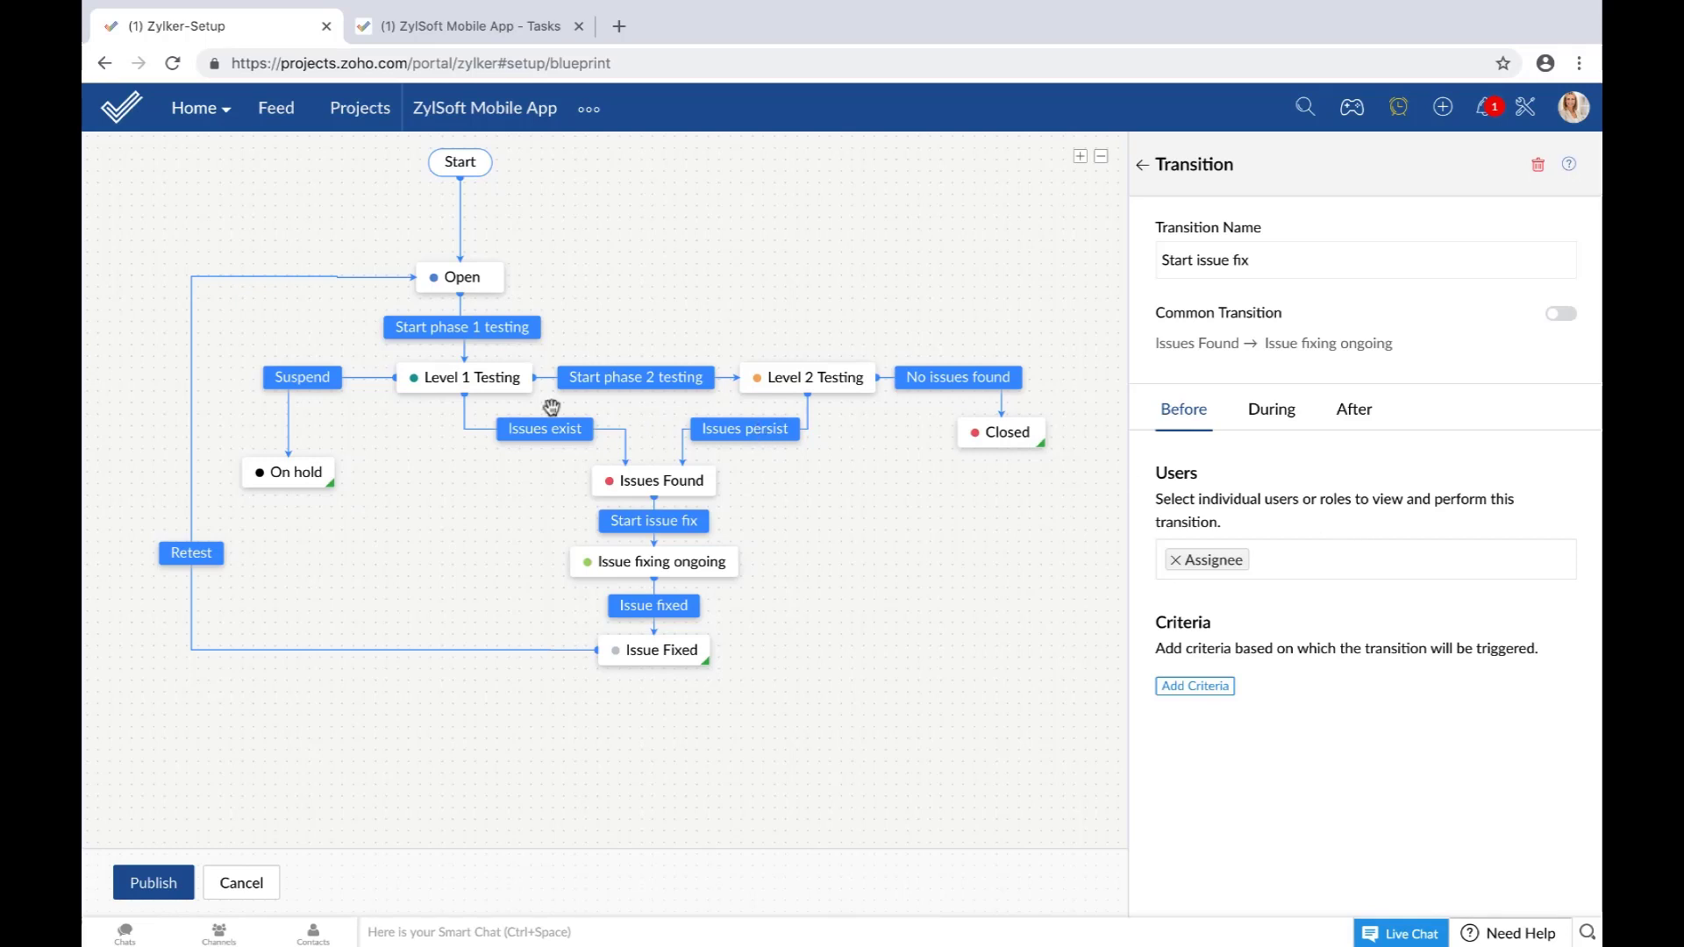
In the Software testing blueprint, replace Assignee with Me as the user allowed to perform the "Issues exist" transition.
mouse_move(502, 381)
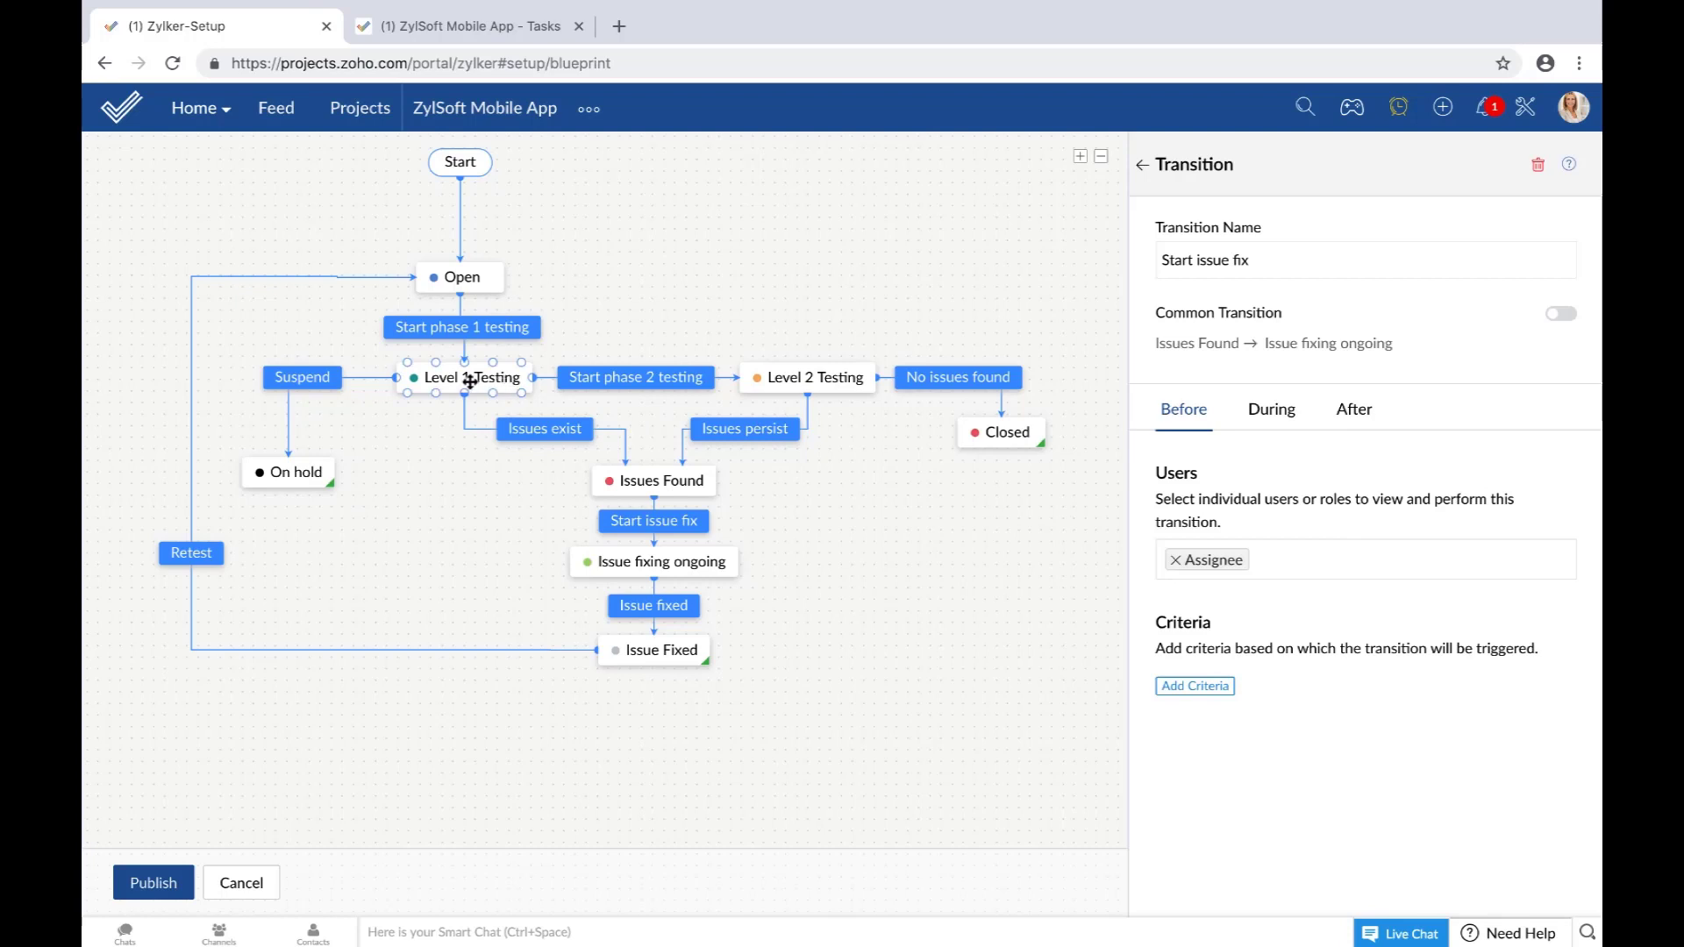
mouse_move(677, 485)
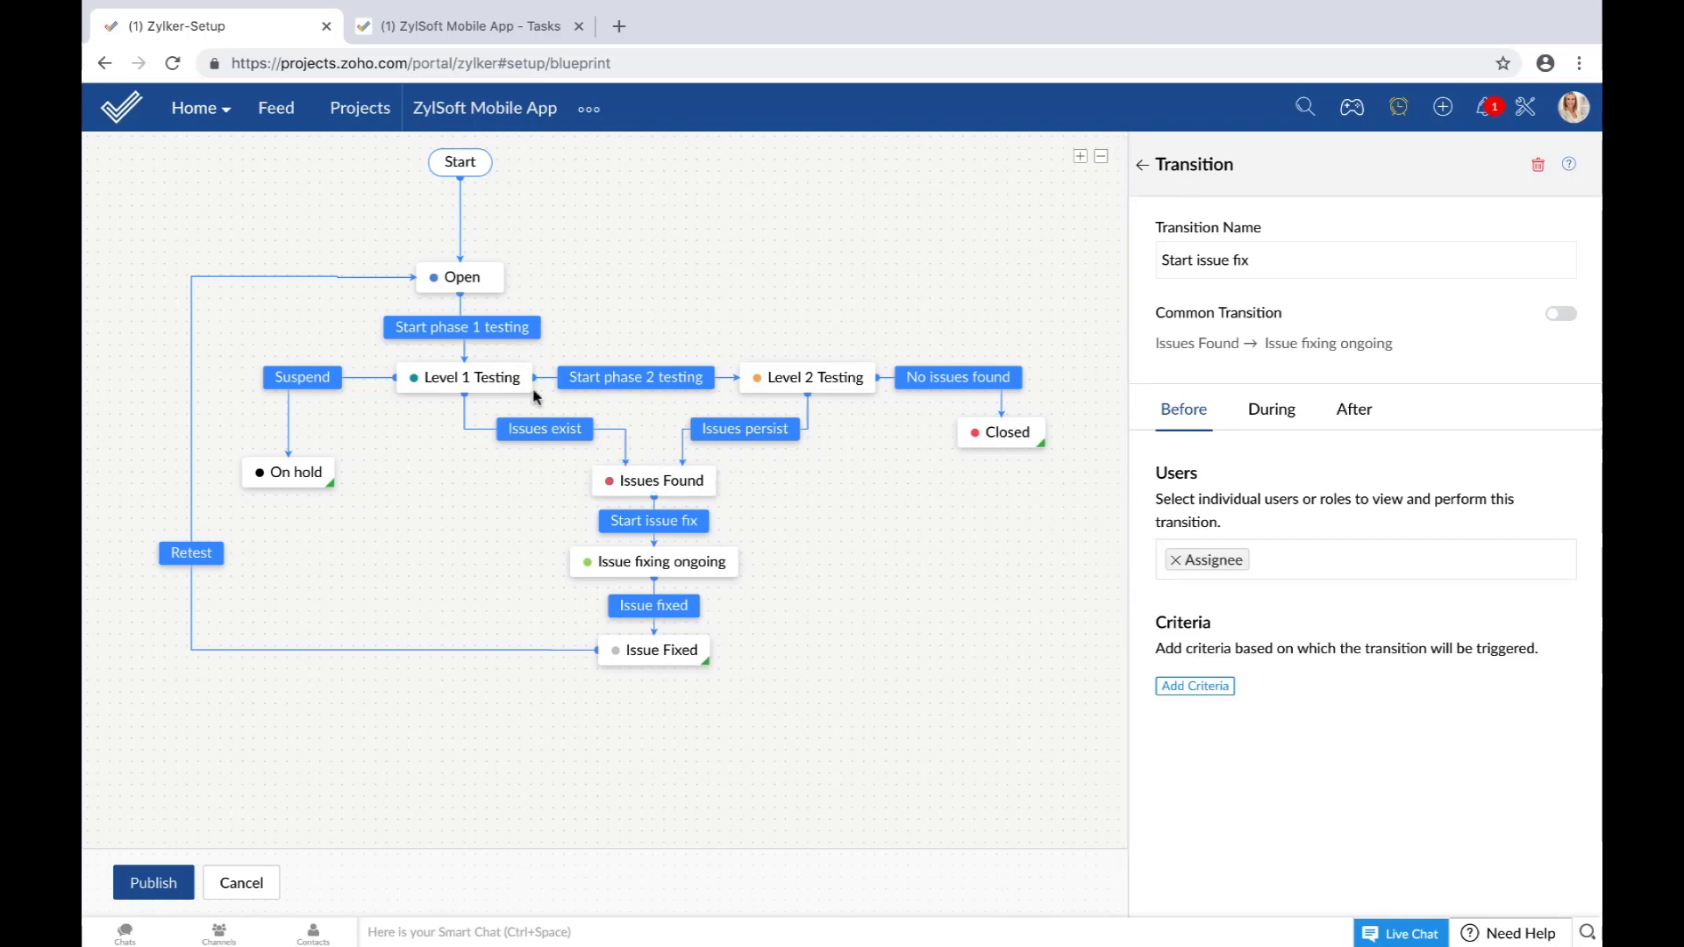
click(545, 429)
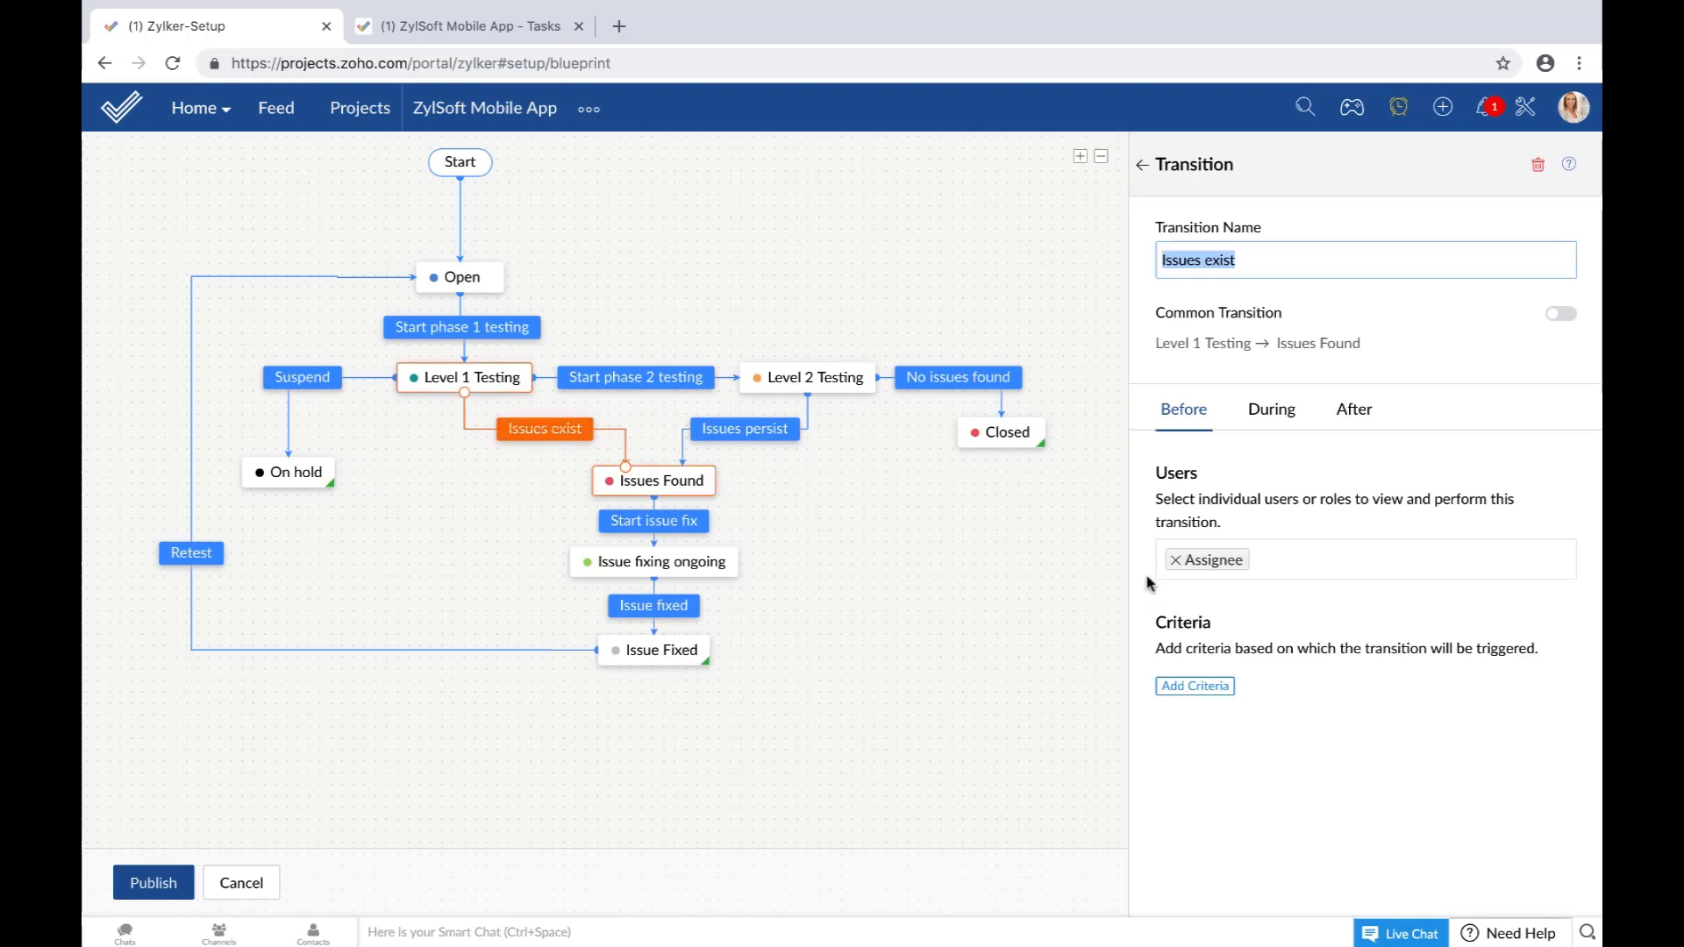
click(1278, 553)
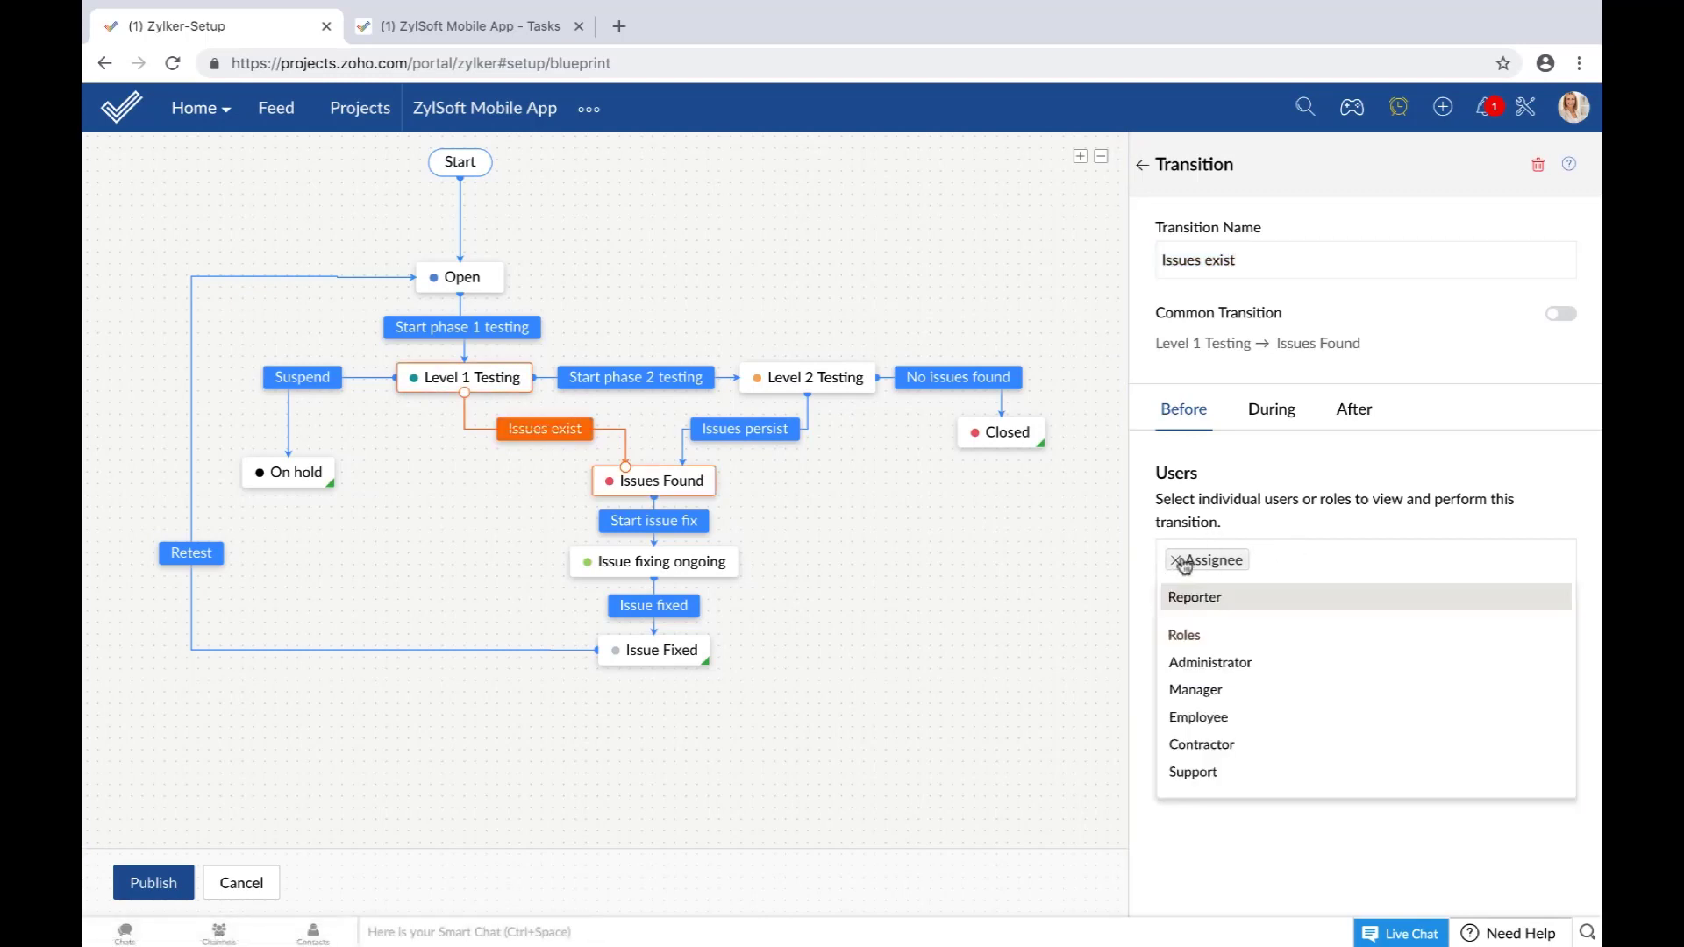
click(1176, 561)
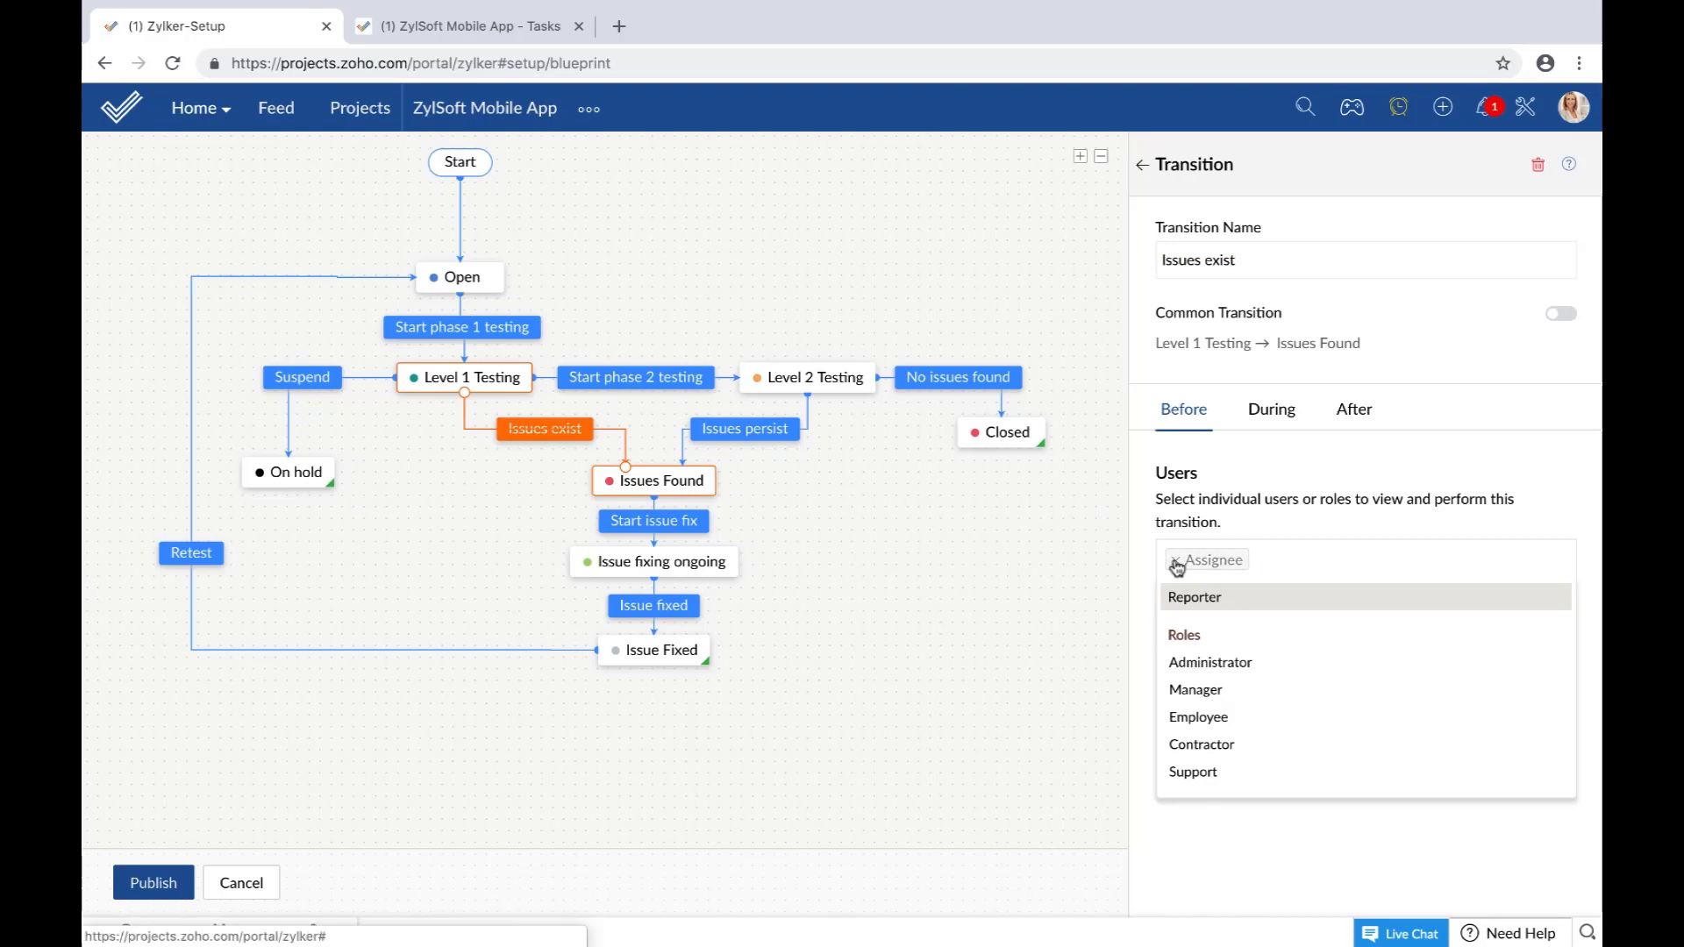
click(1219, 562)
scroll(1281, 700, down, 2)
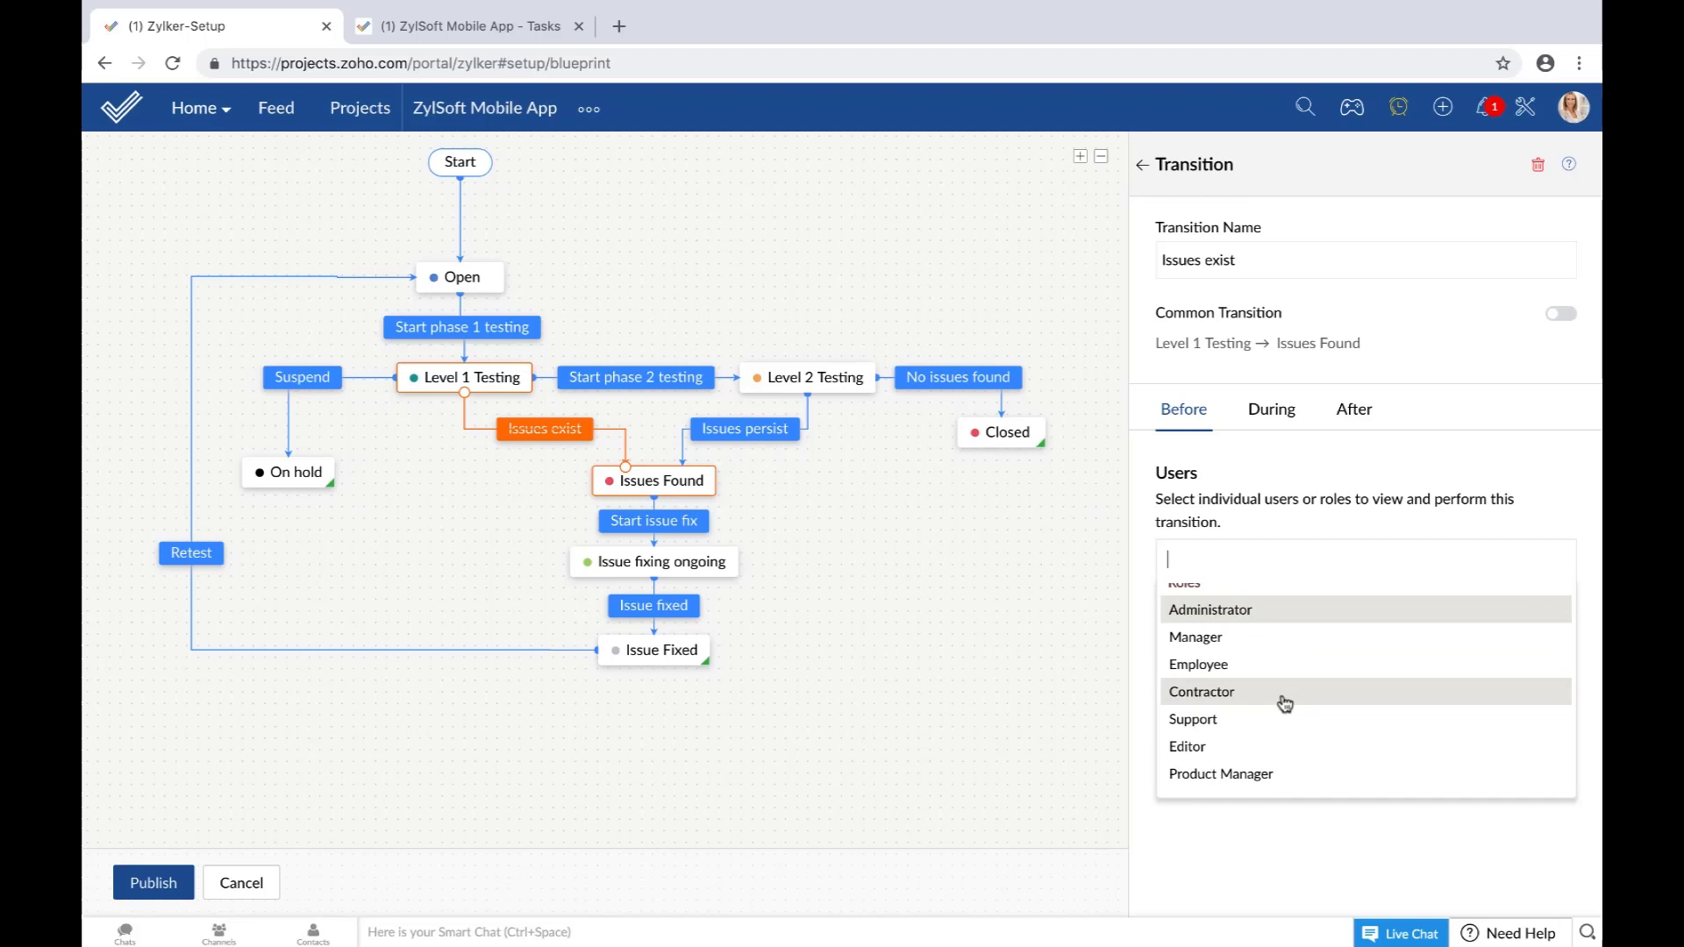
scroll(1285, 704, down, 3)
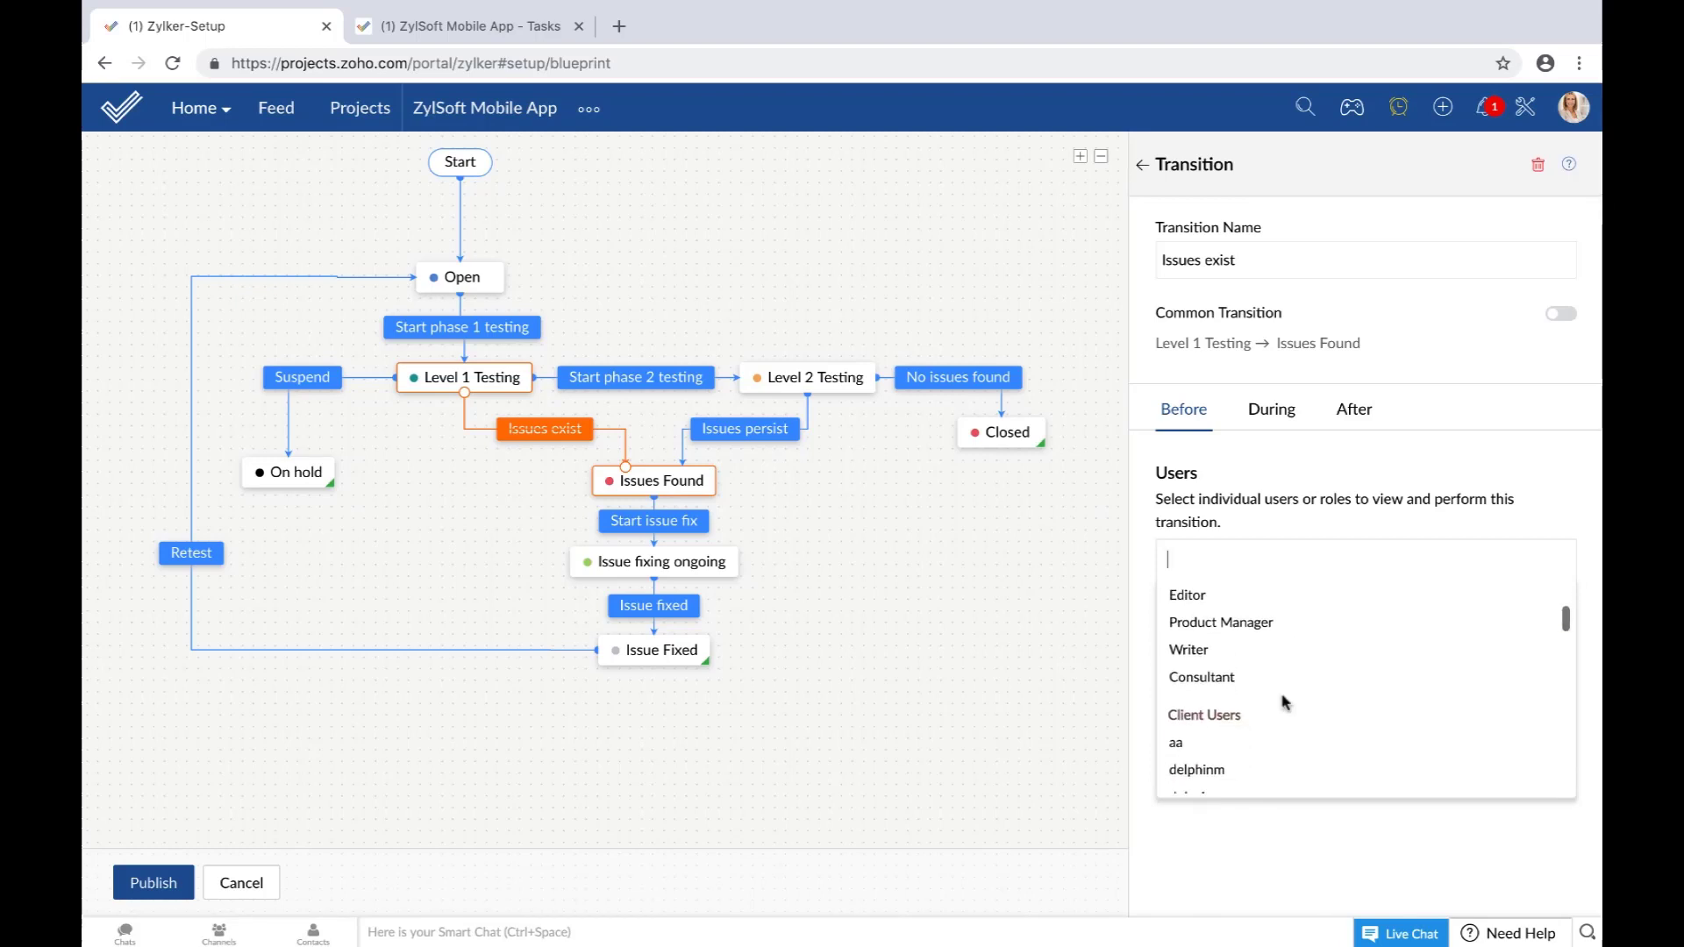
scroll(1285, 702, down, 3)
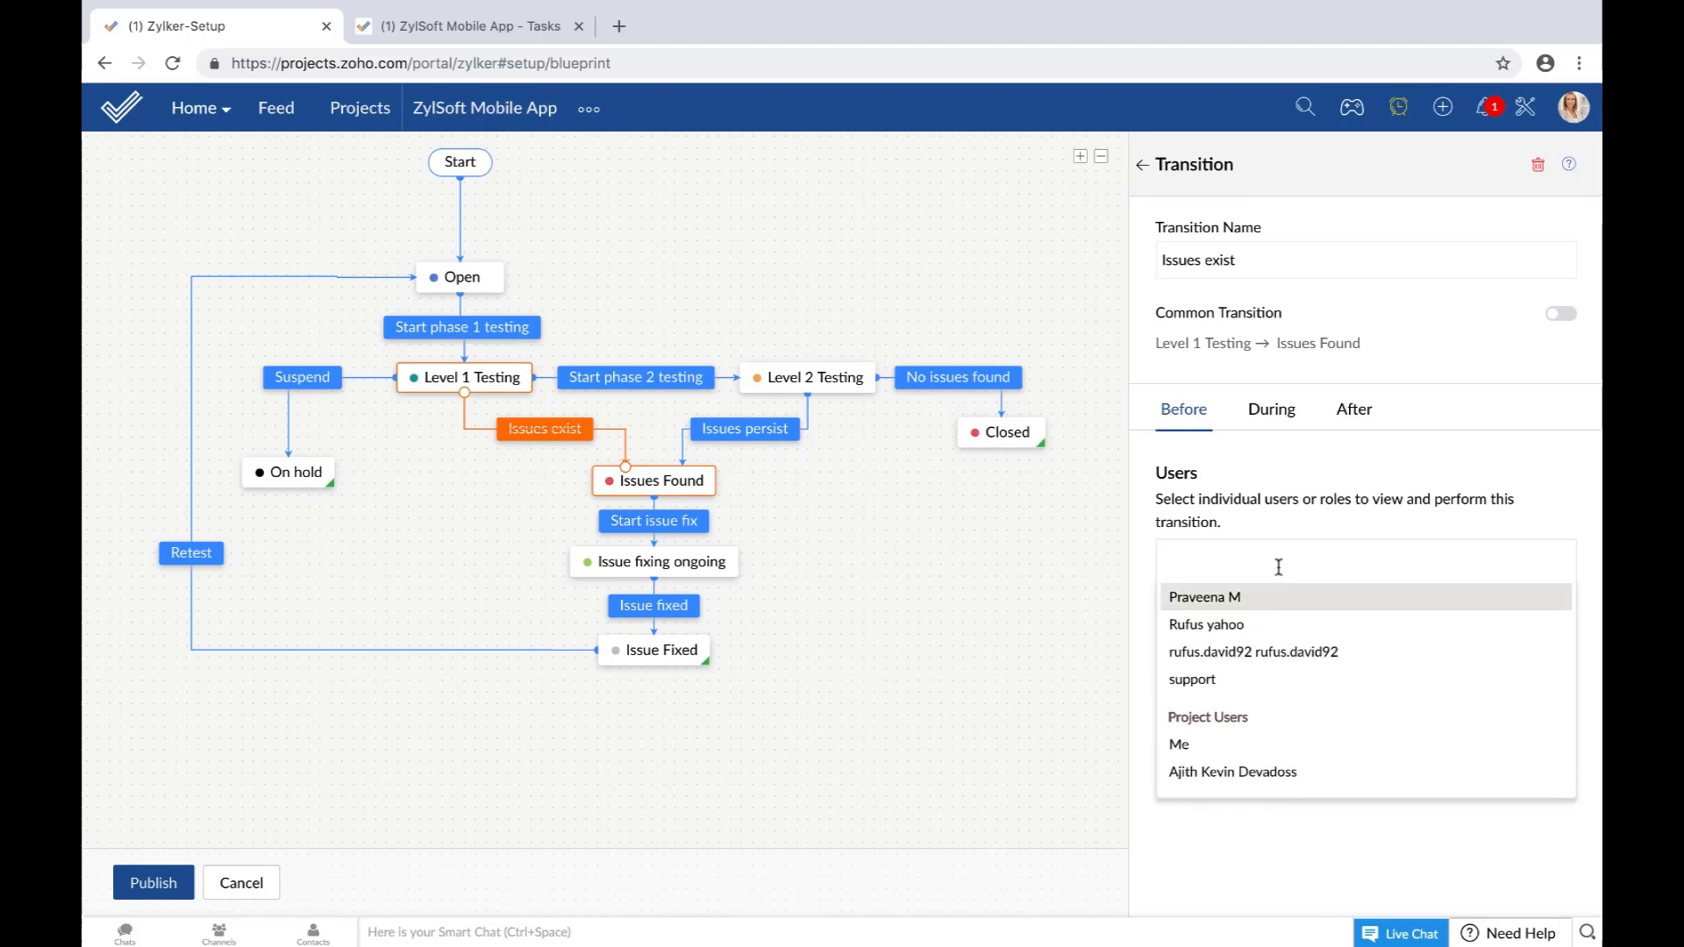
text(Me)
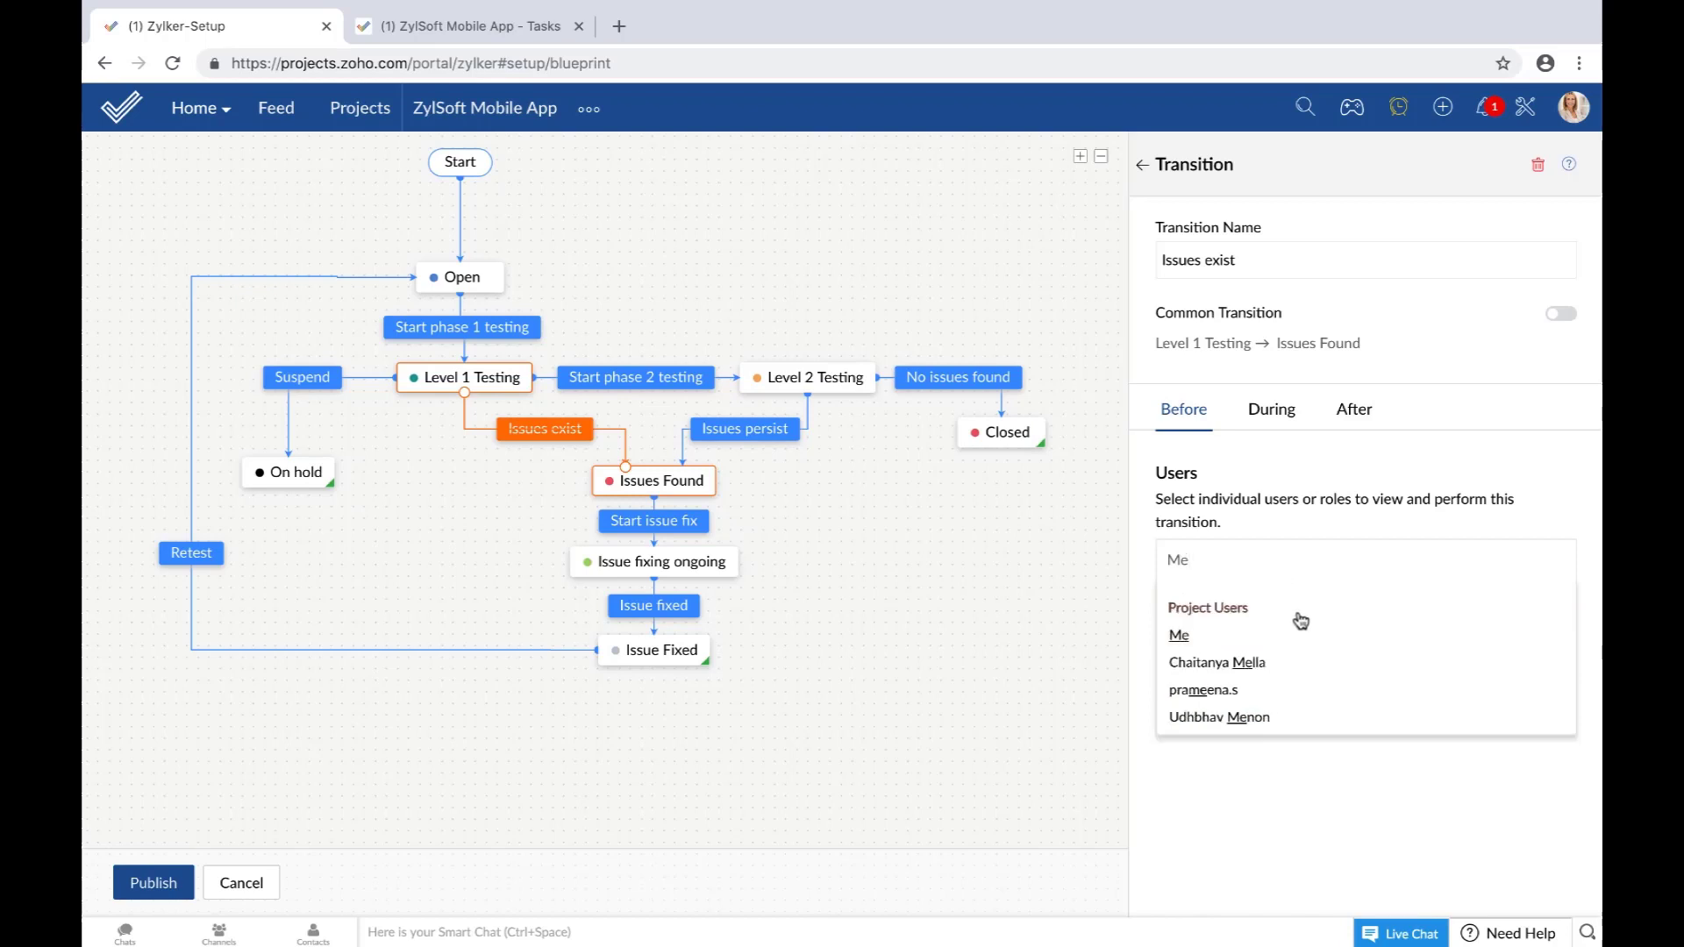
click(1296, 645)
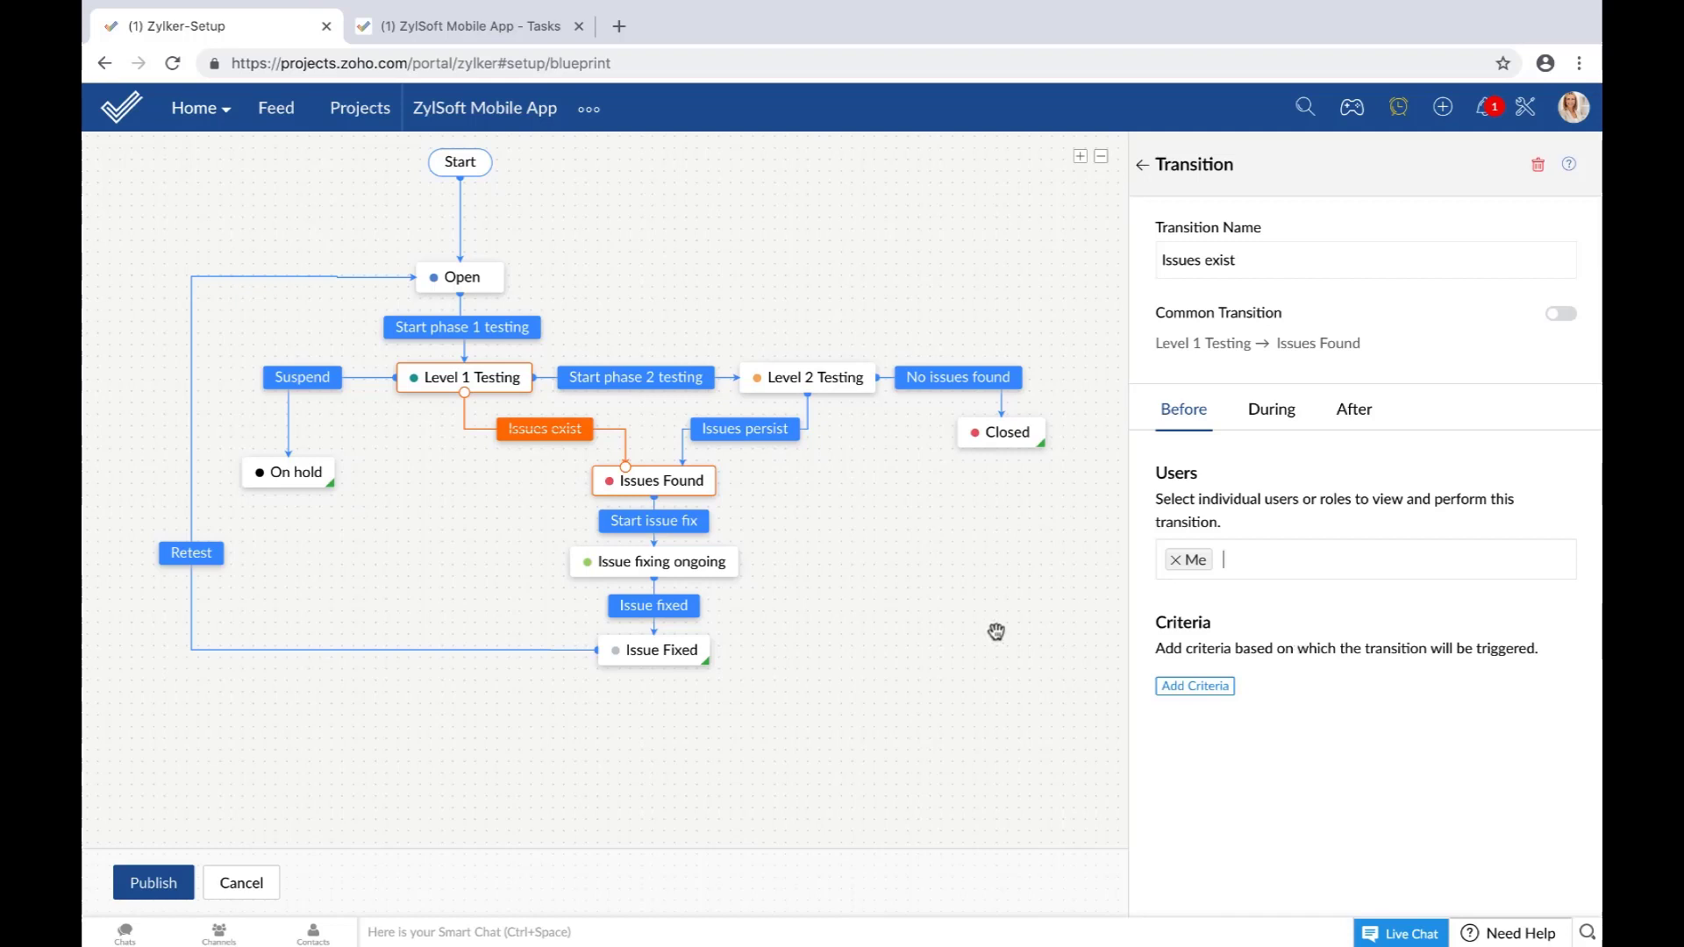
Publish the Software testing blueprint, then open the Alpha test task from the ZylSoft Mobile App project's task list.
click(159, 887)
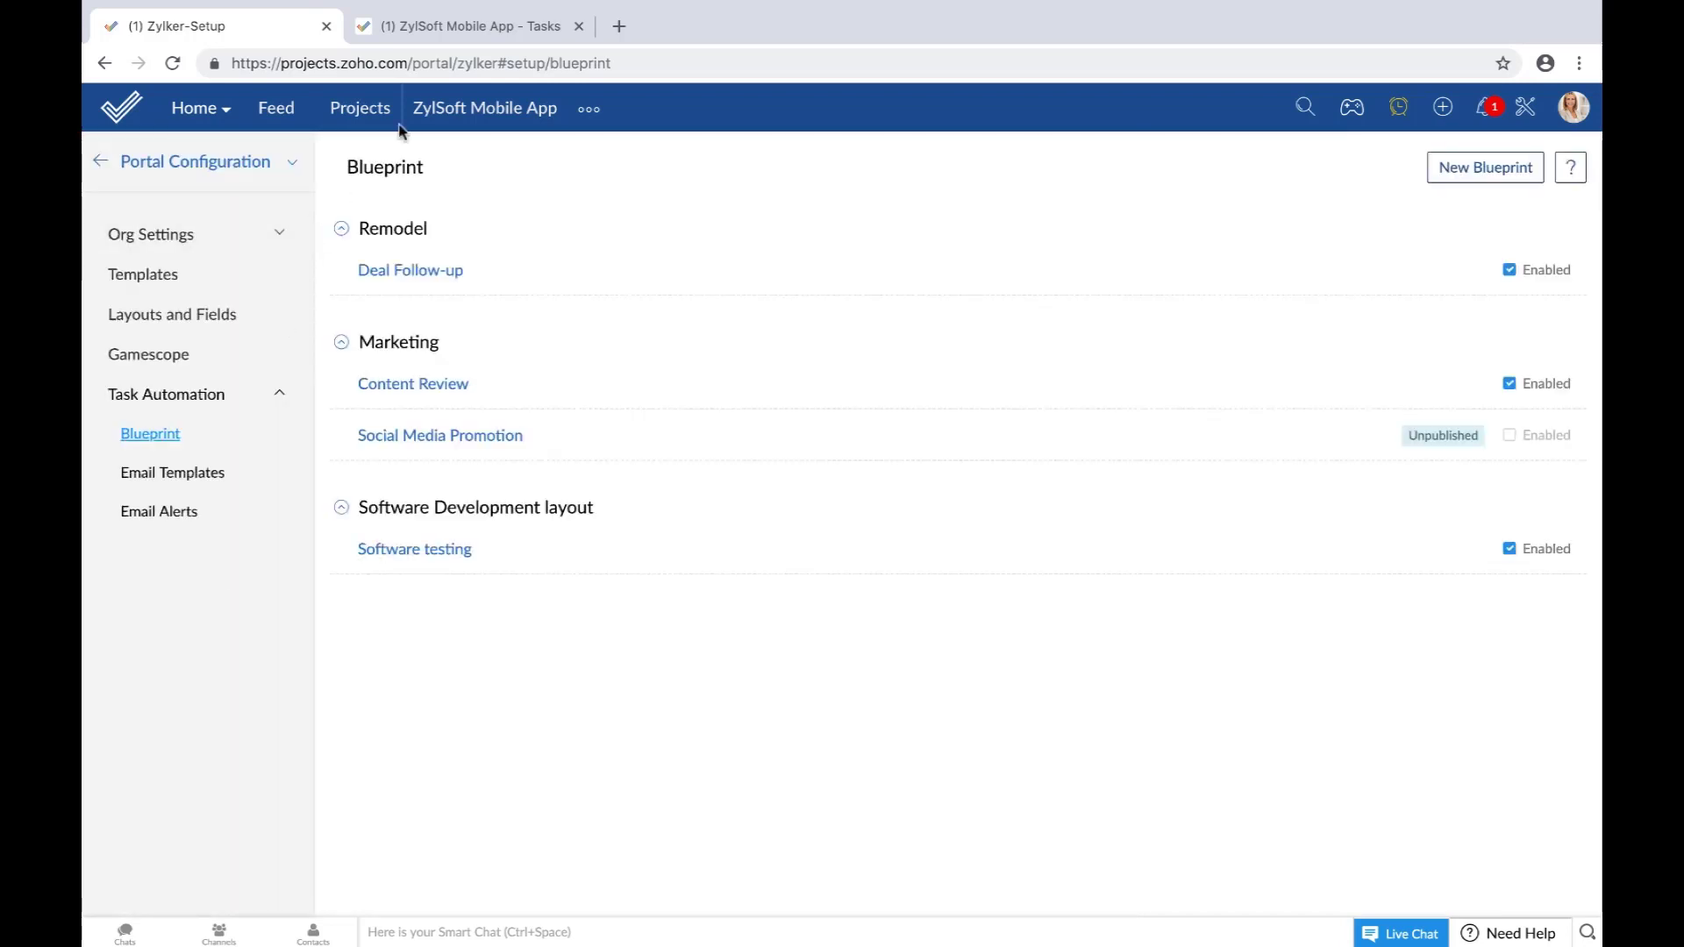
click(471, 26)
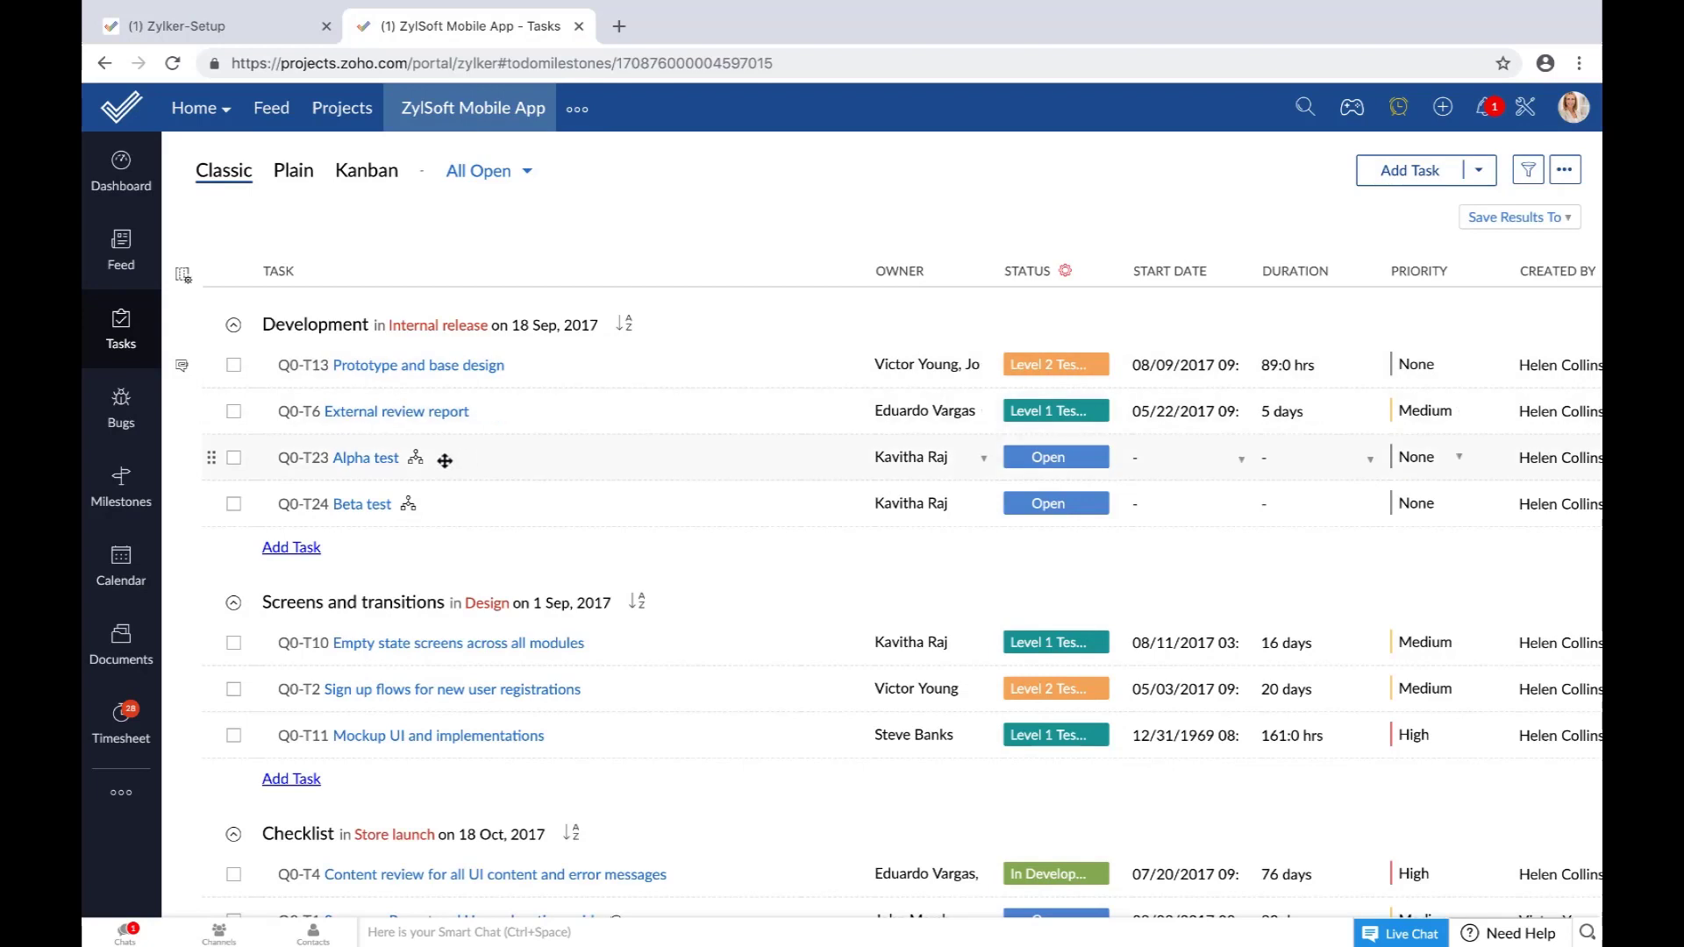
click(386, 459)
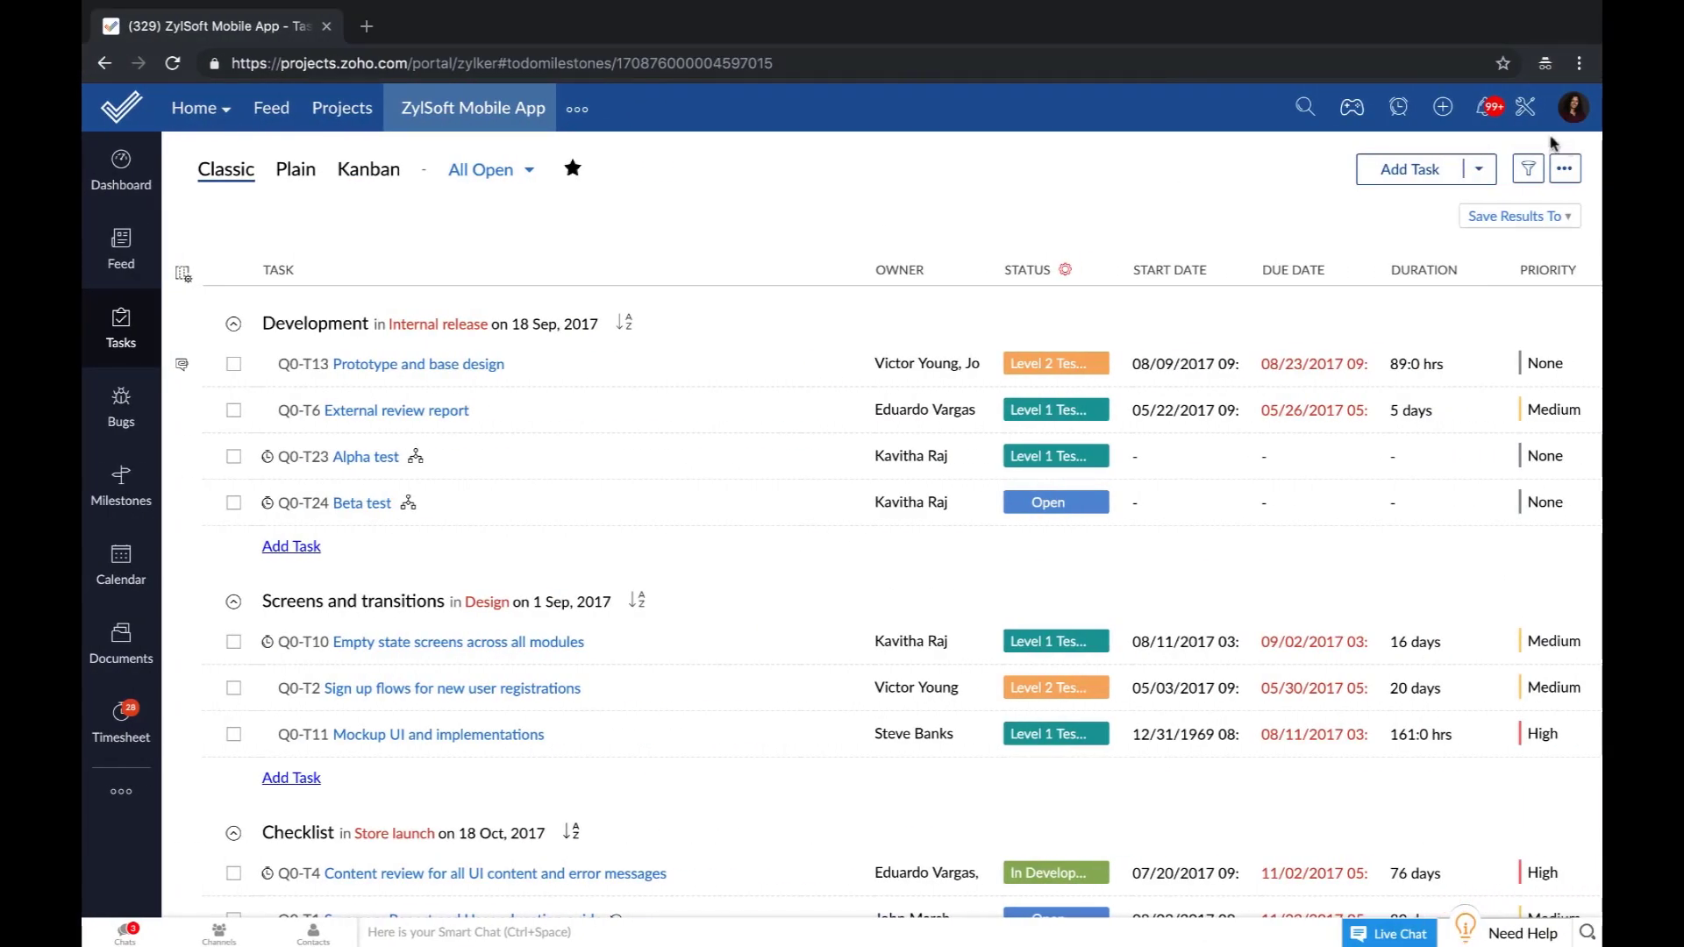
From the tester's account, open the Alpha test task, preview its Software testing blueprint, and close the preview.
click(383, 456)
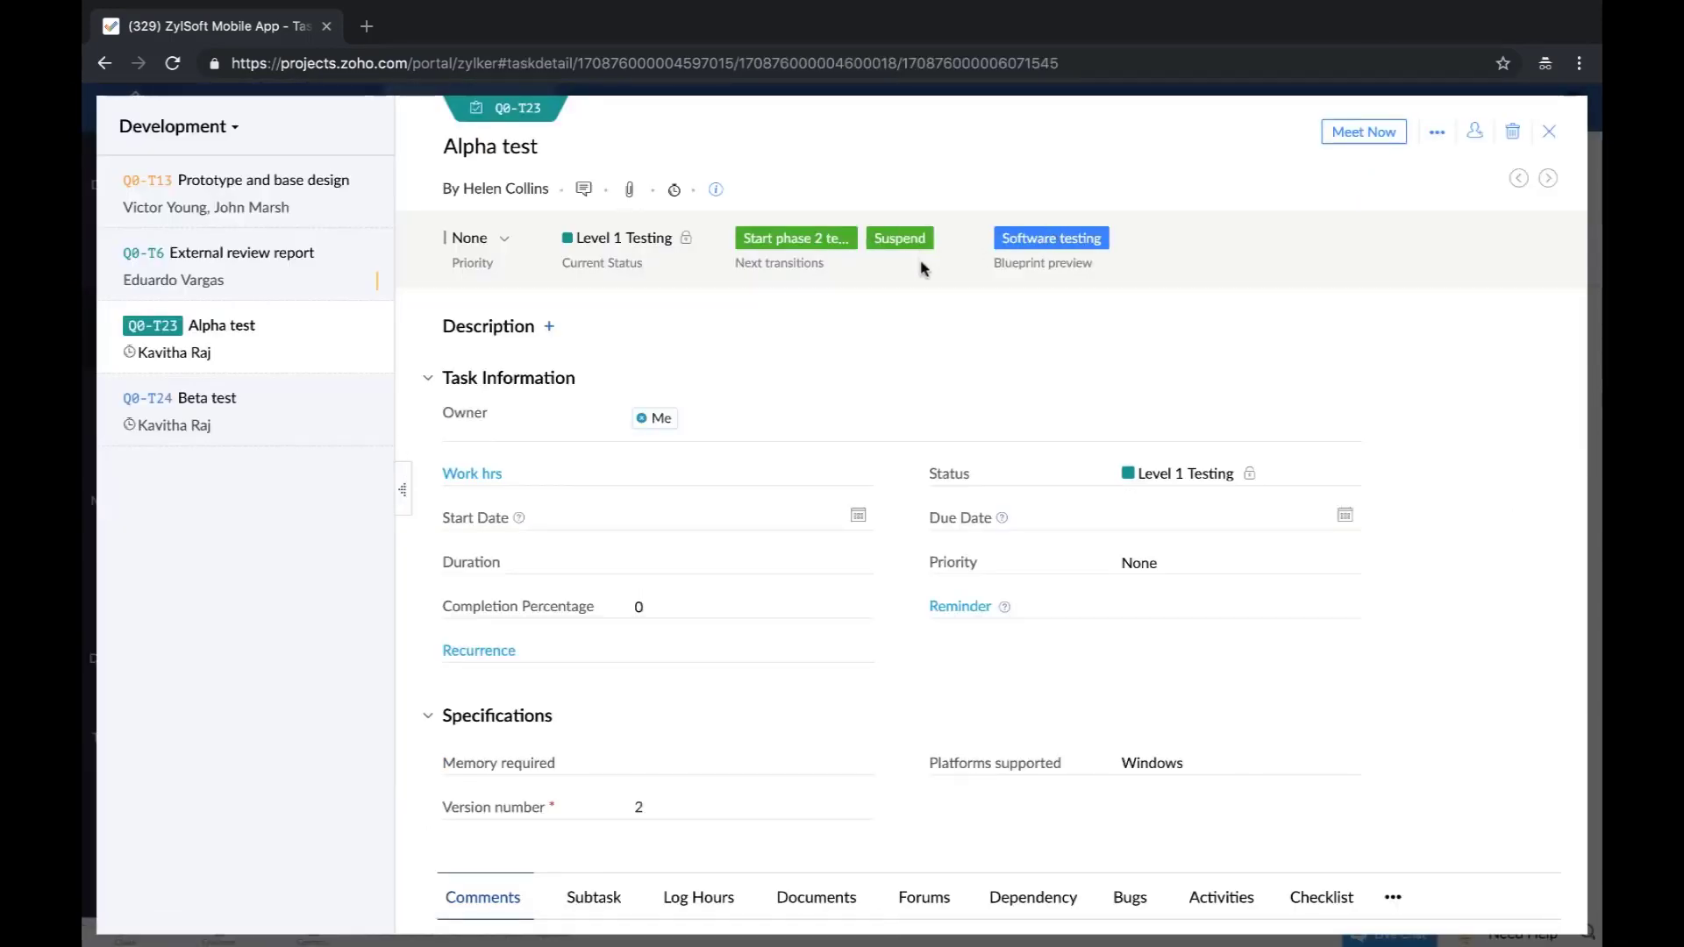
click(1044, 246)
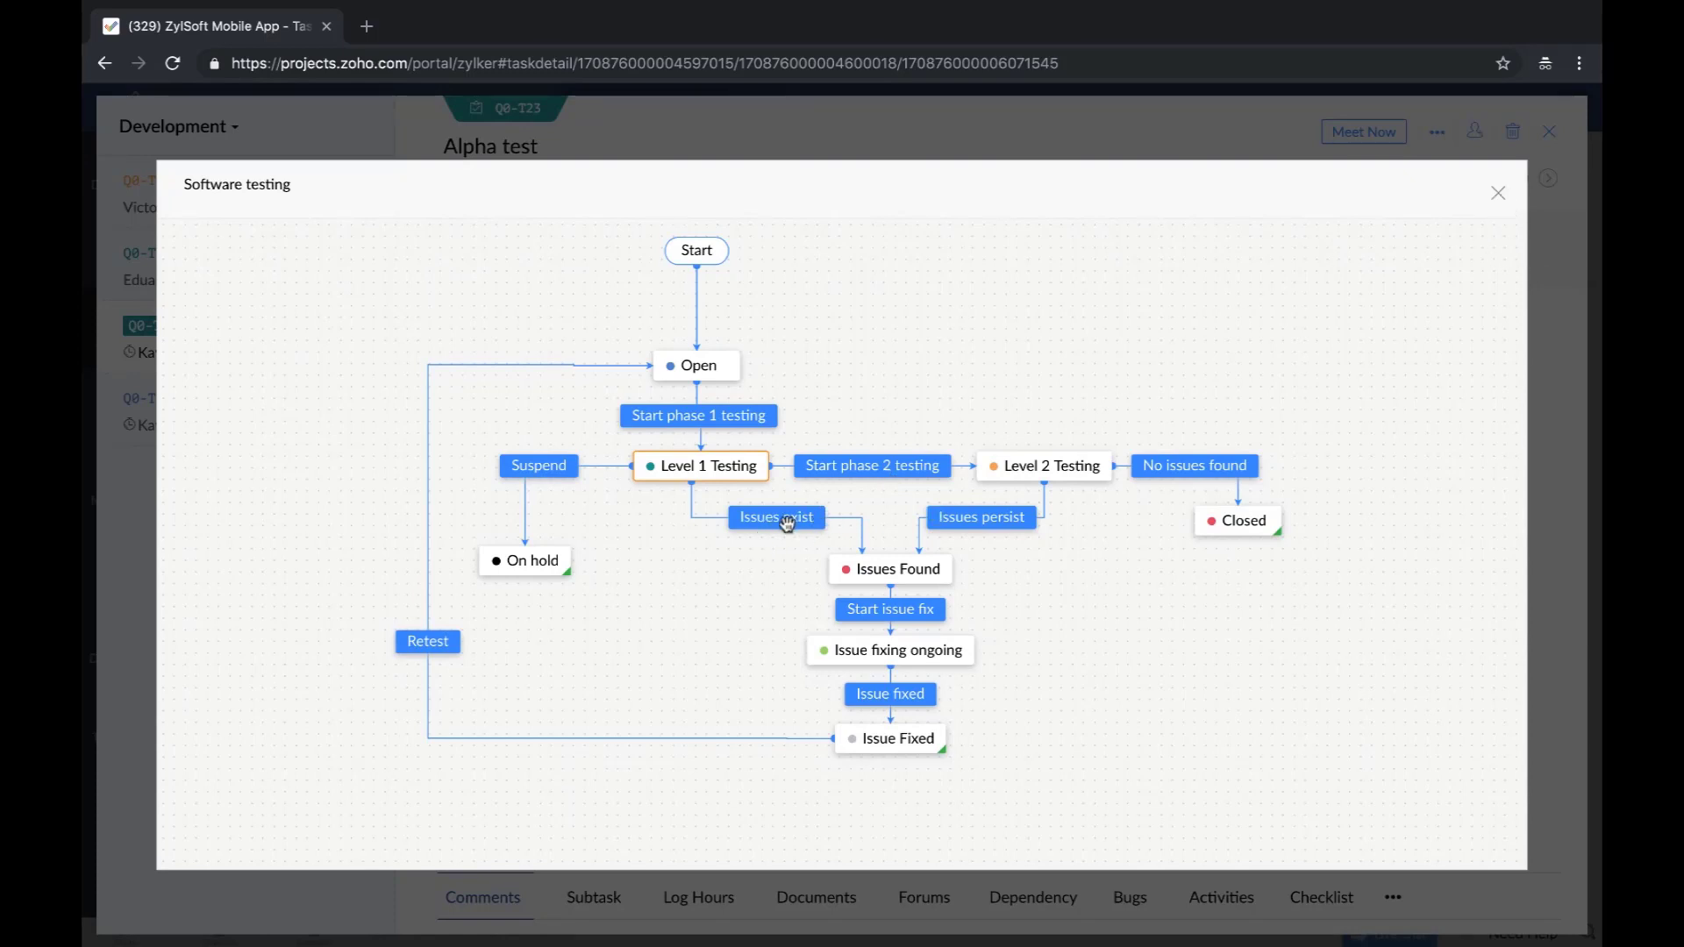
click(1500, 206)
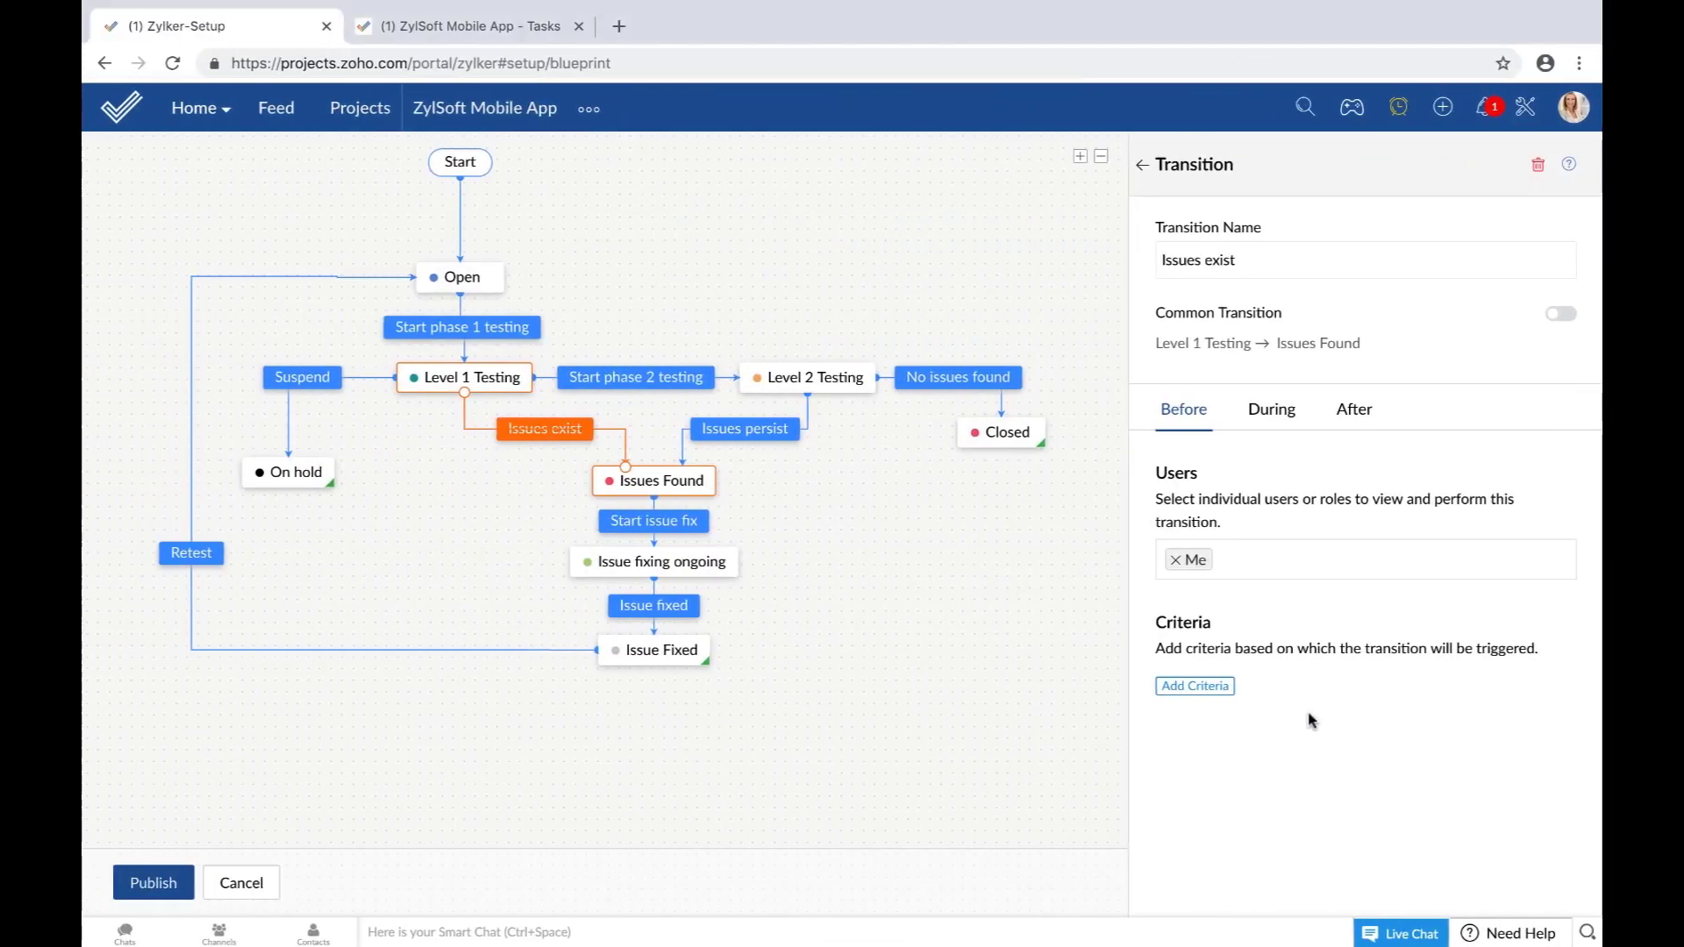
In the blueprint editor, remove Me from the users allowed to perform the "Issues exist" transition.
click(1176, 562)
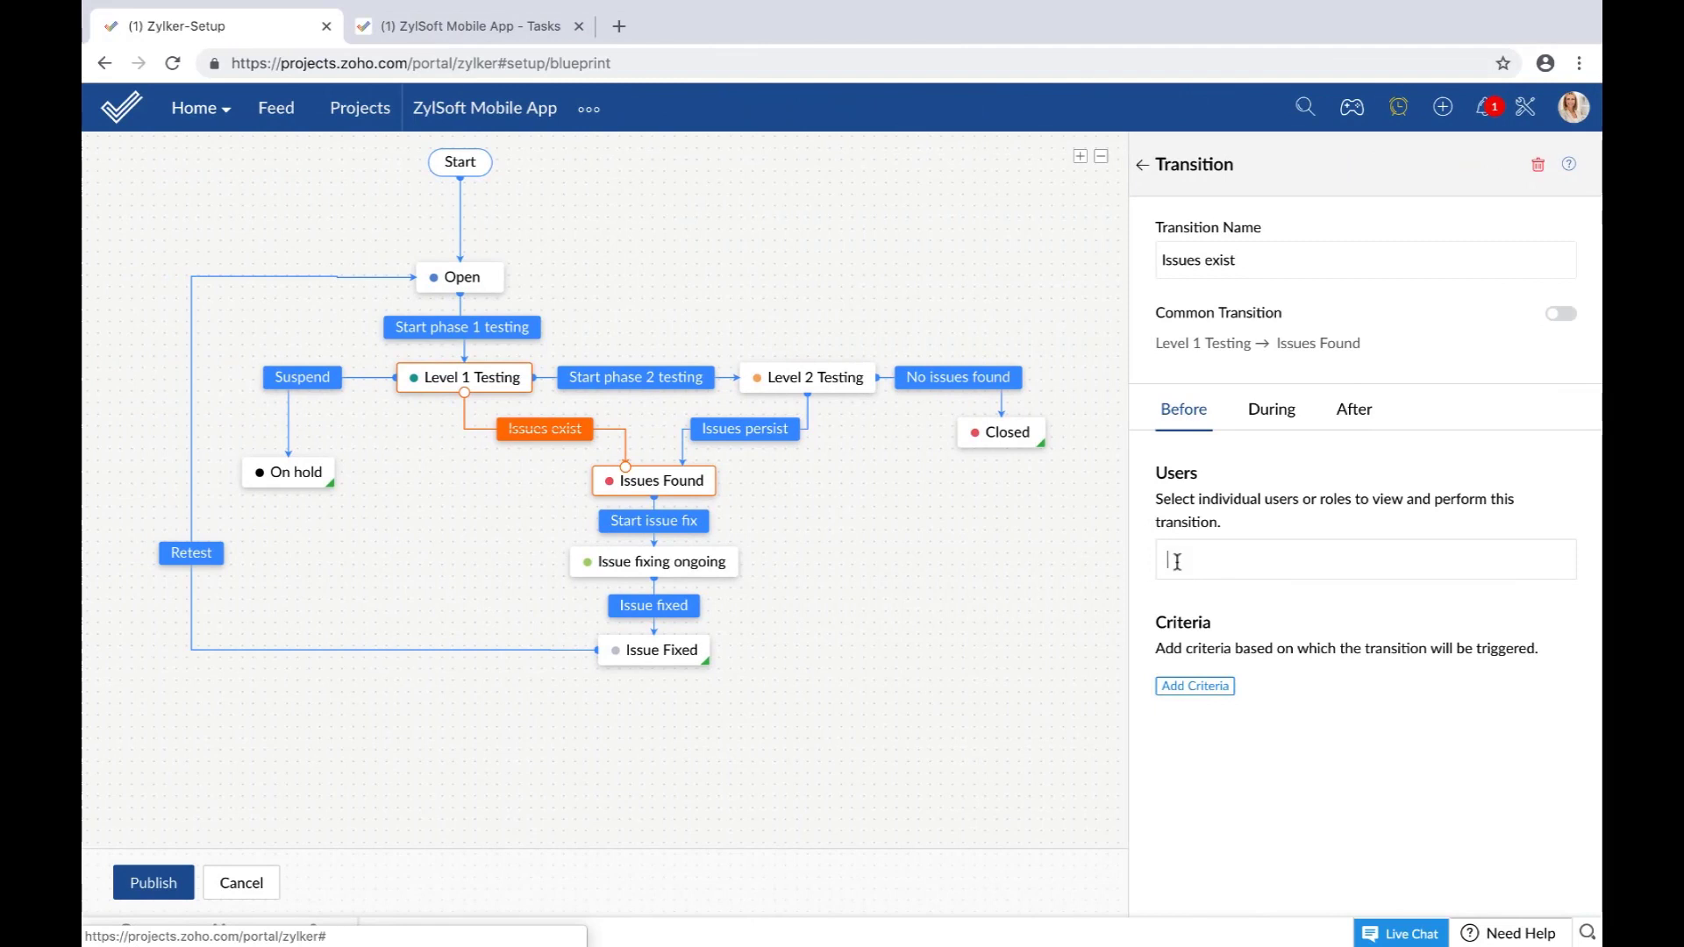
click(1267, 568)
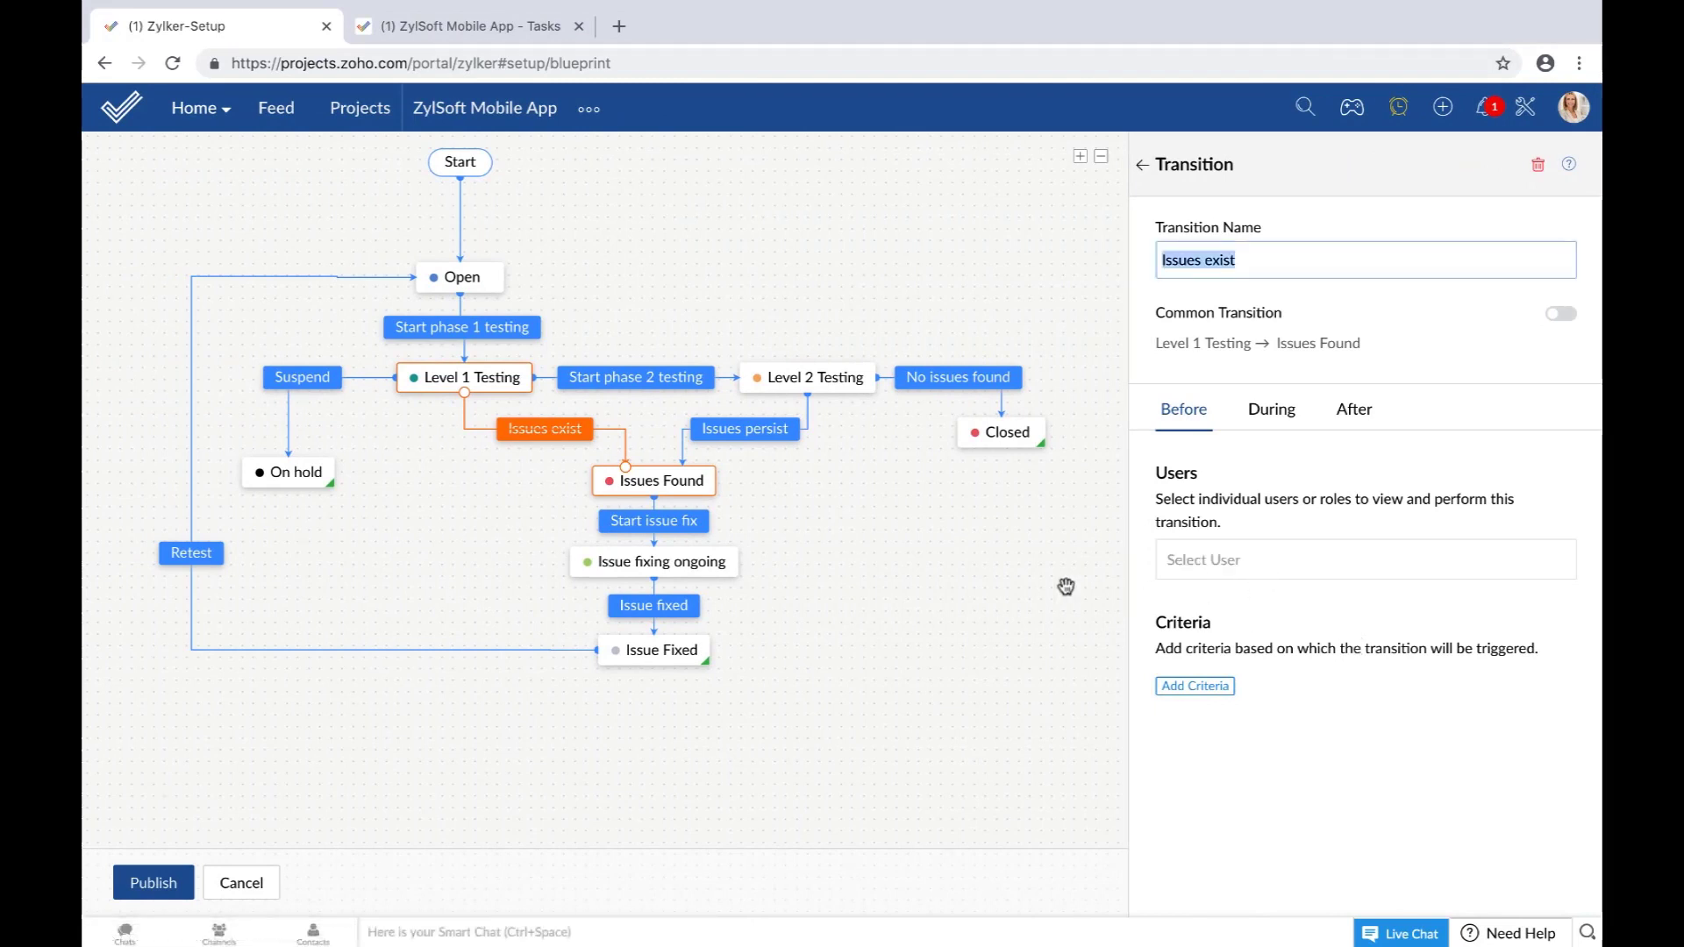
Add the criterion Completed % = 90 to the "Start issue fix" transition and publish the blueprint.
click(678, 520)
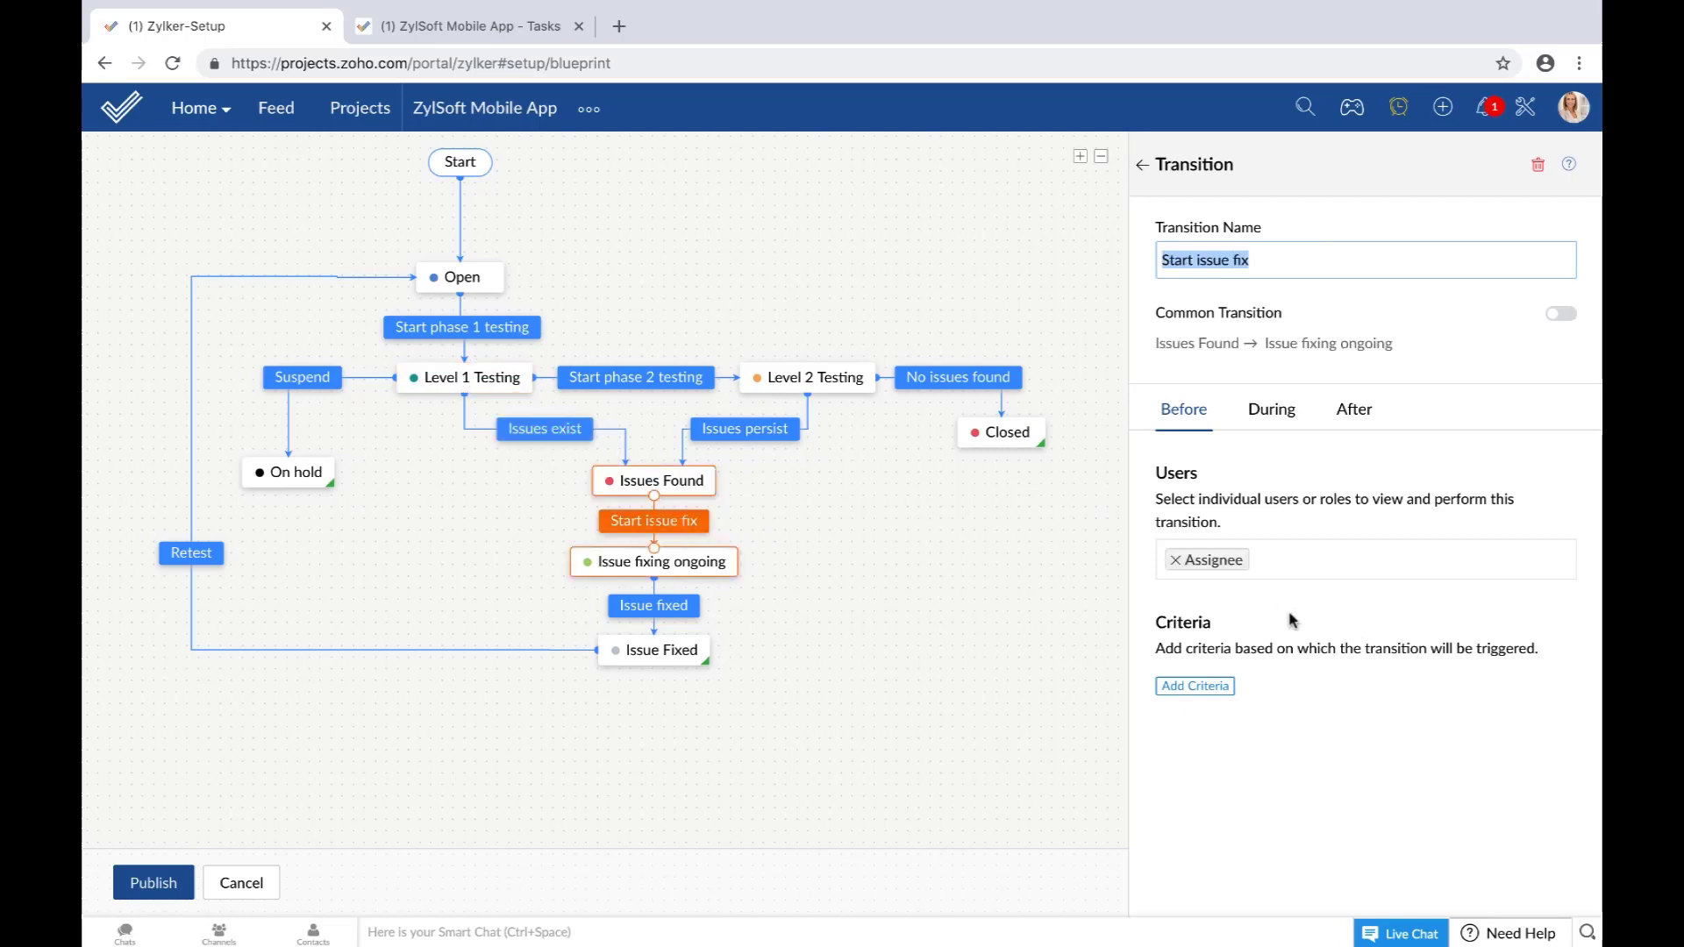
click(1174, 692)
click(1016, 254)
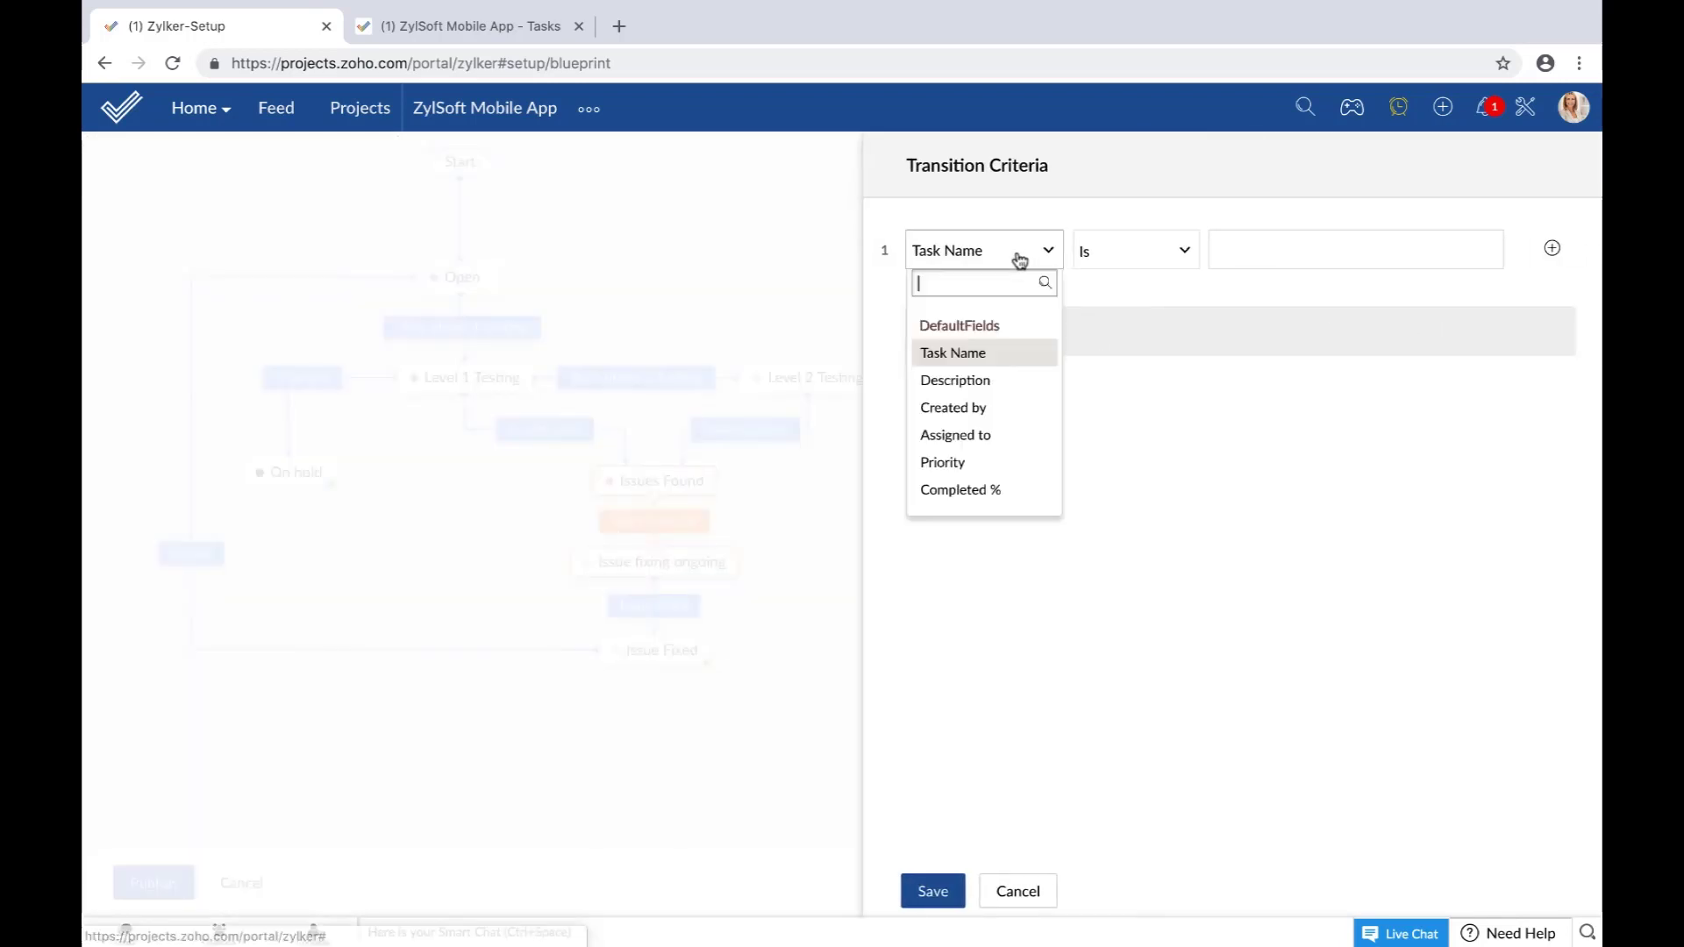
click(996, 491)
click(1282, 251)
text(90)
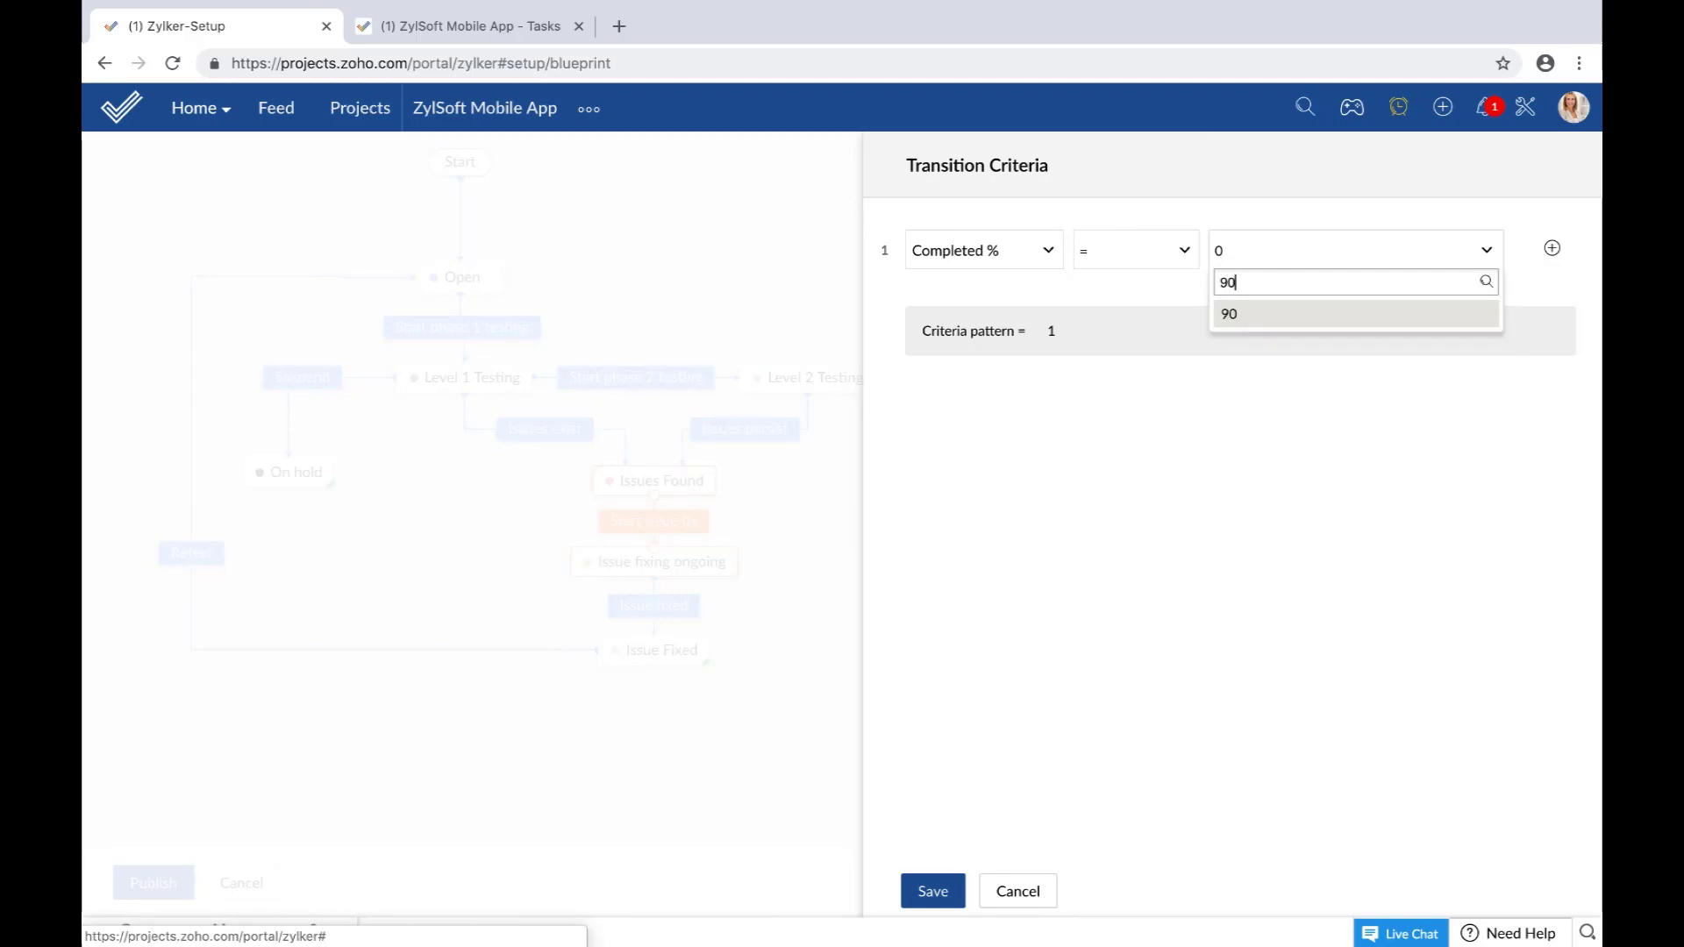
click(1282, 316)
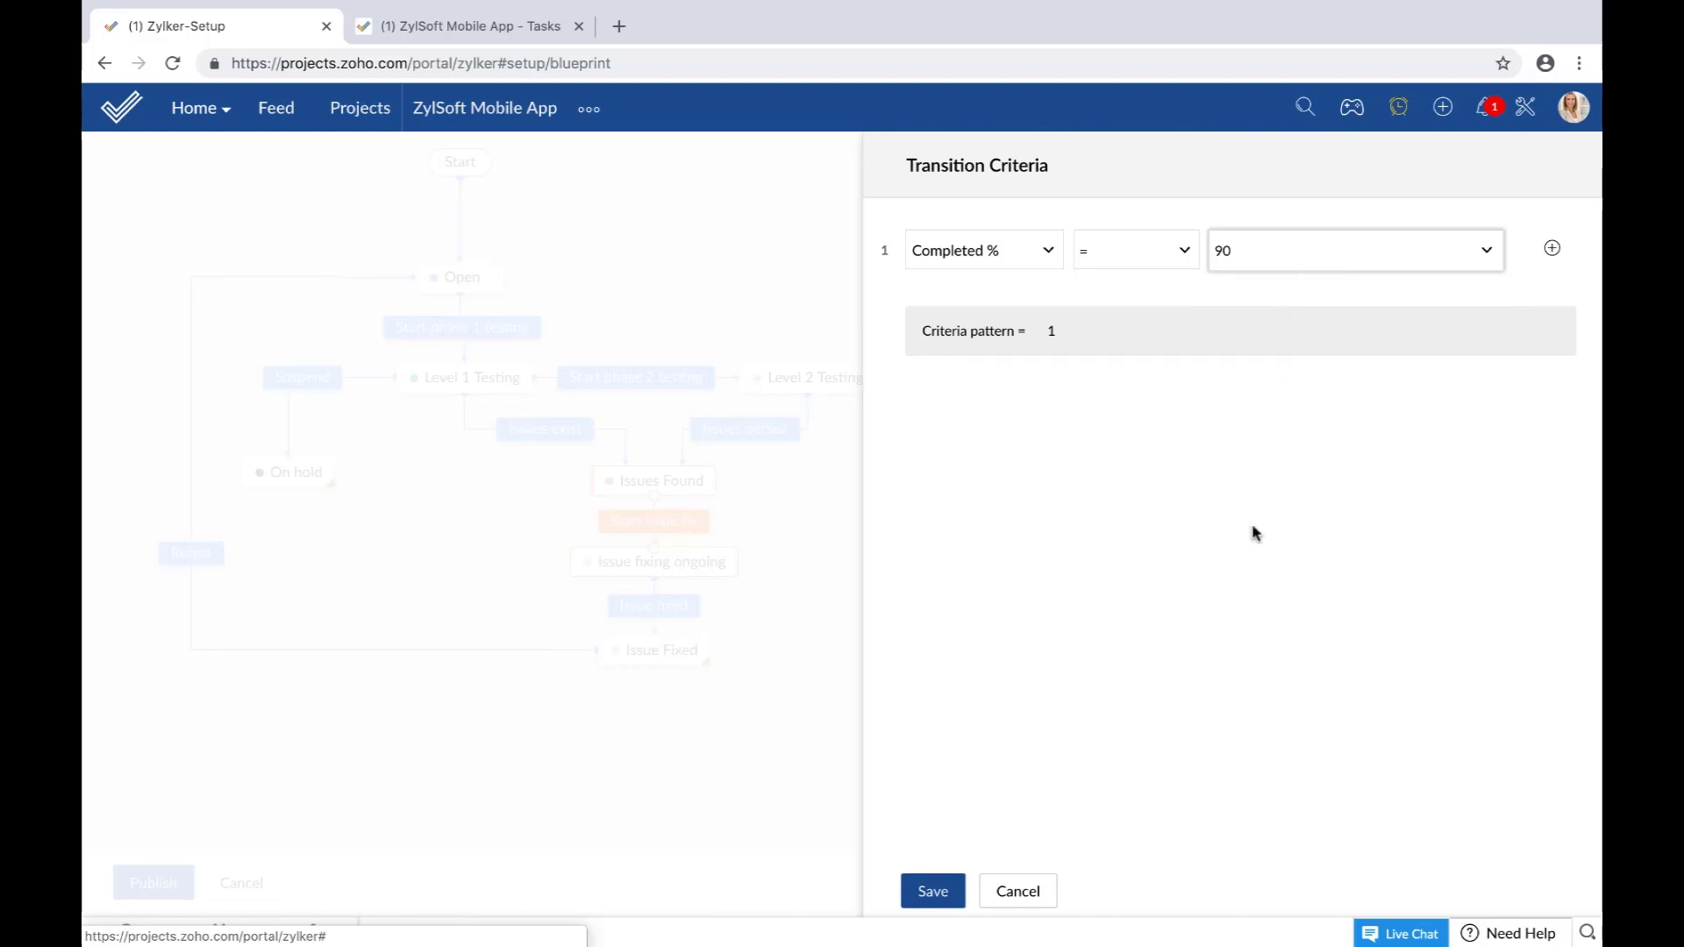
click(935, 892)
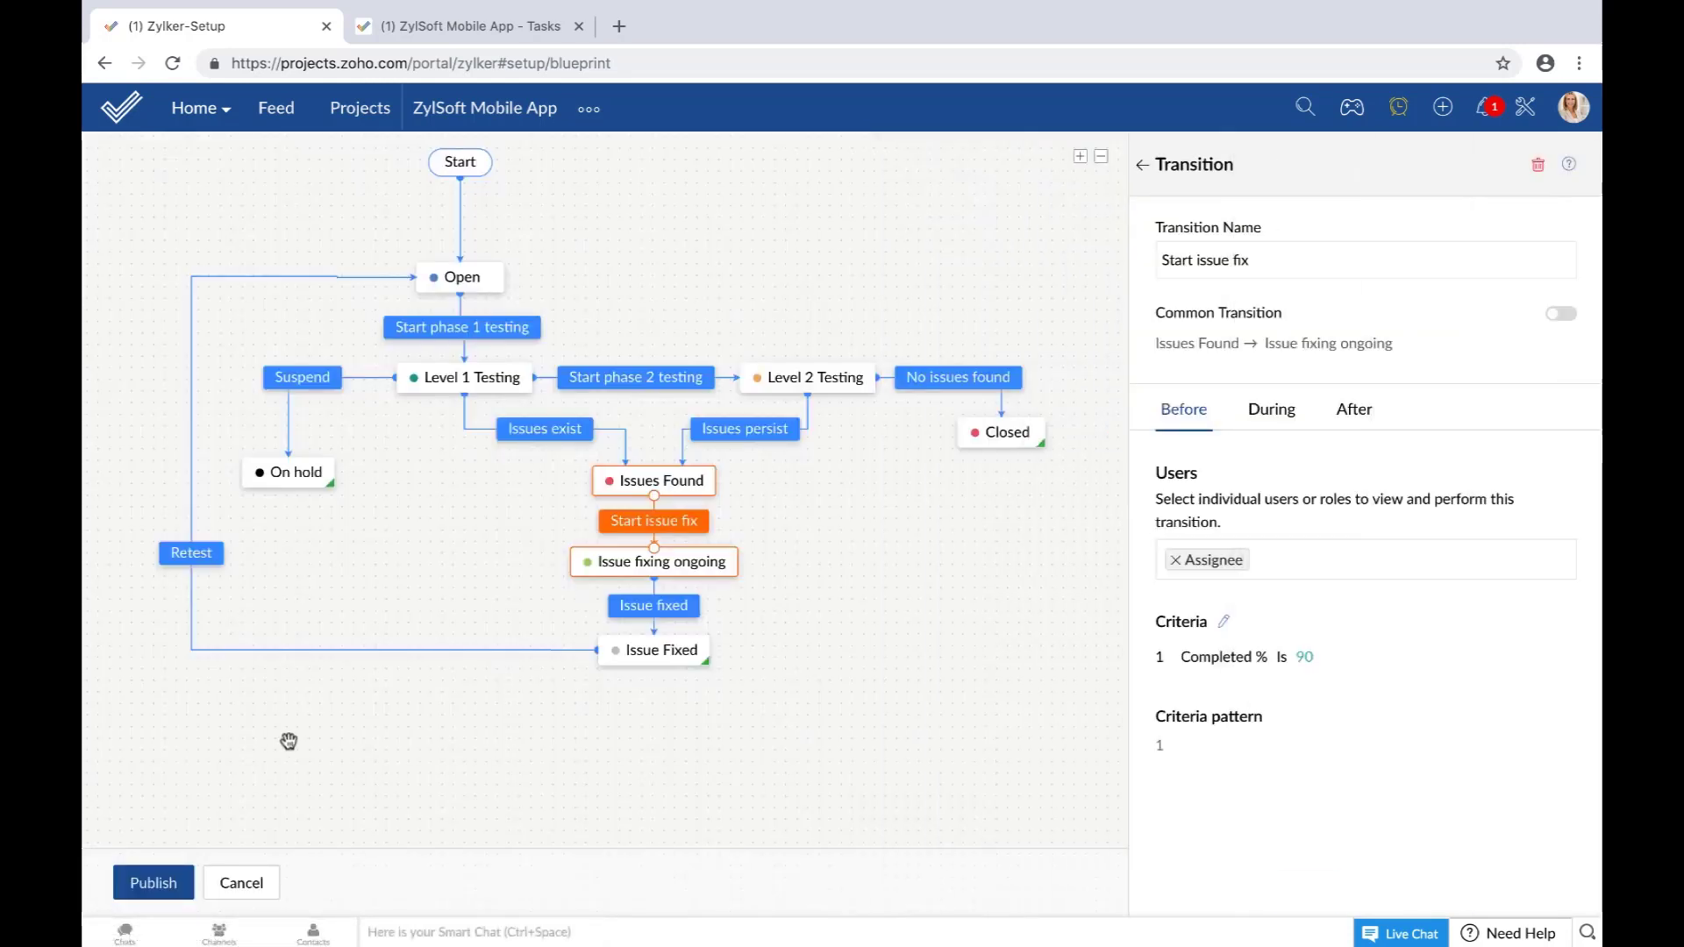
click(162, 884)
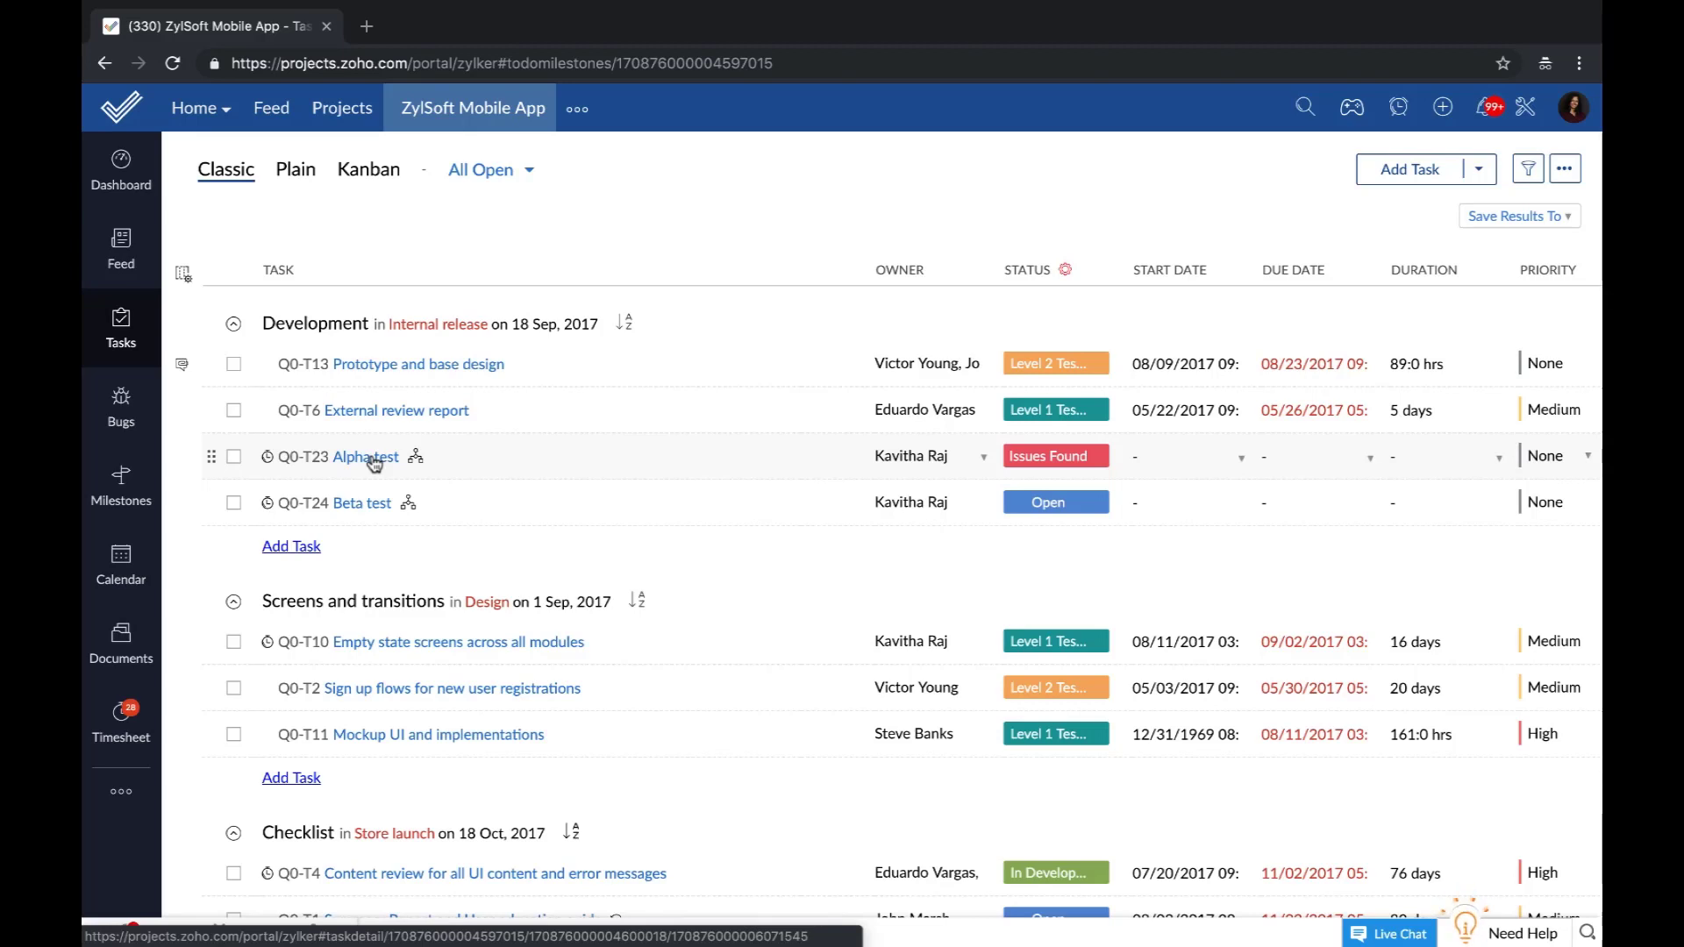
From the tester's account, open the Alpha test task and set its completion percentage to 90.
click(369, 458)
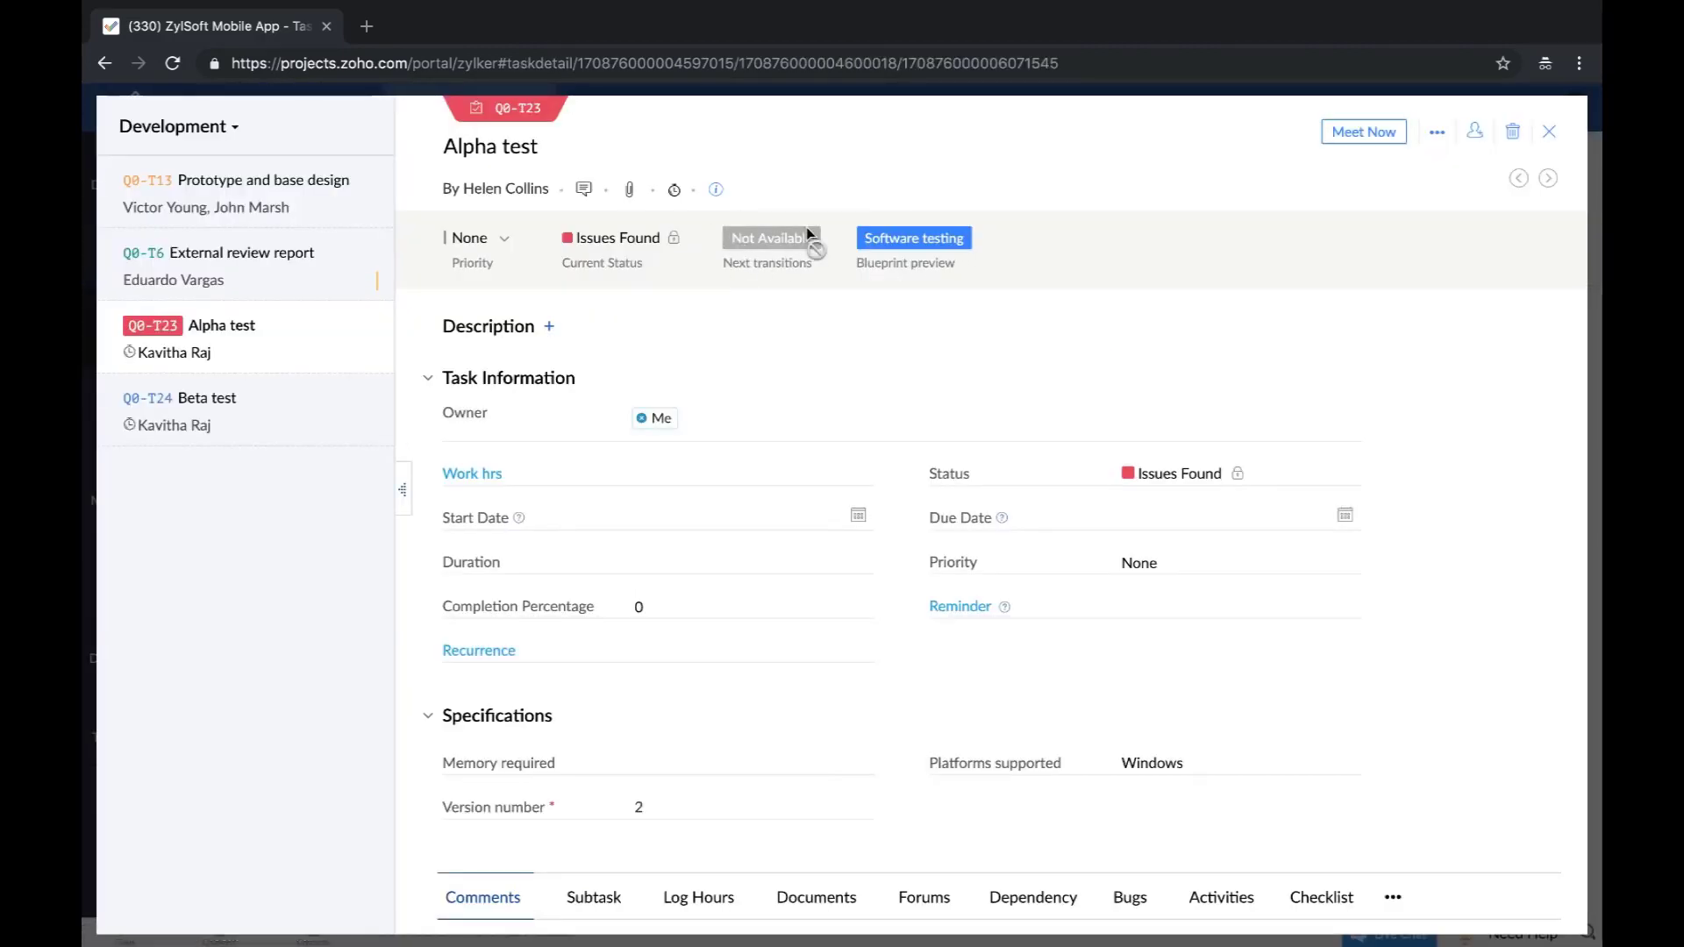
click(647, 601)
click(646, 602)
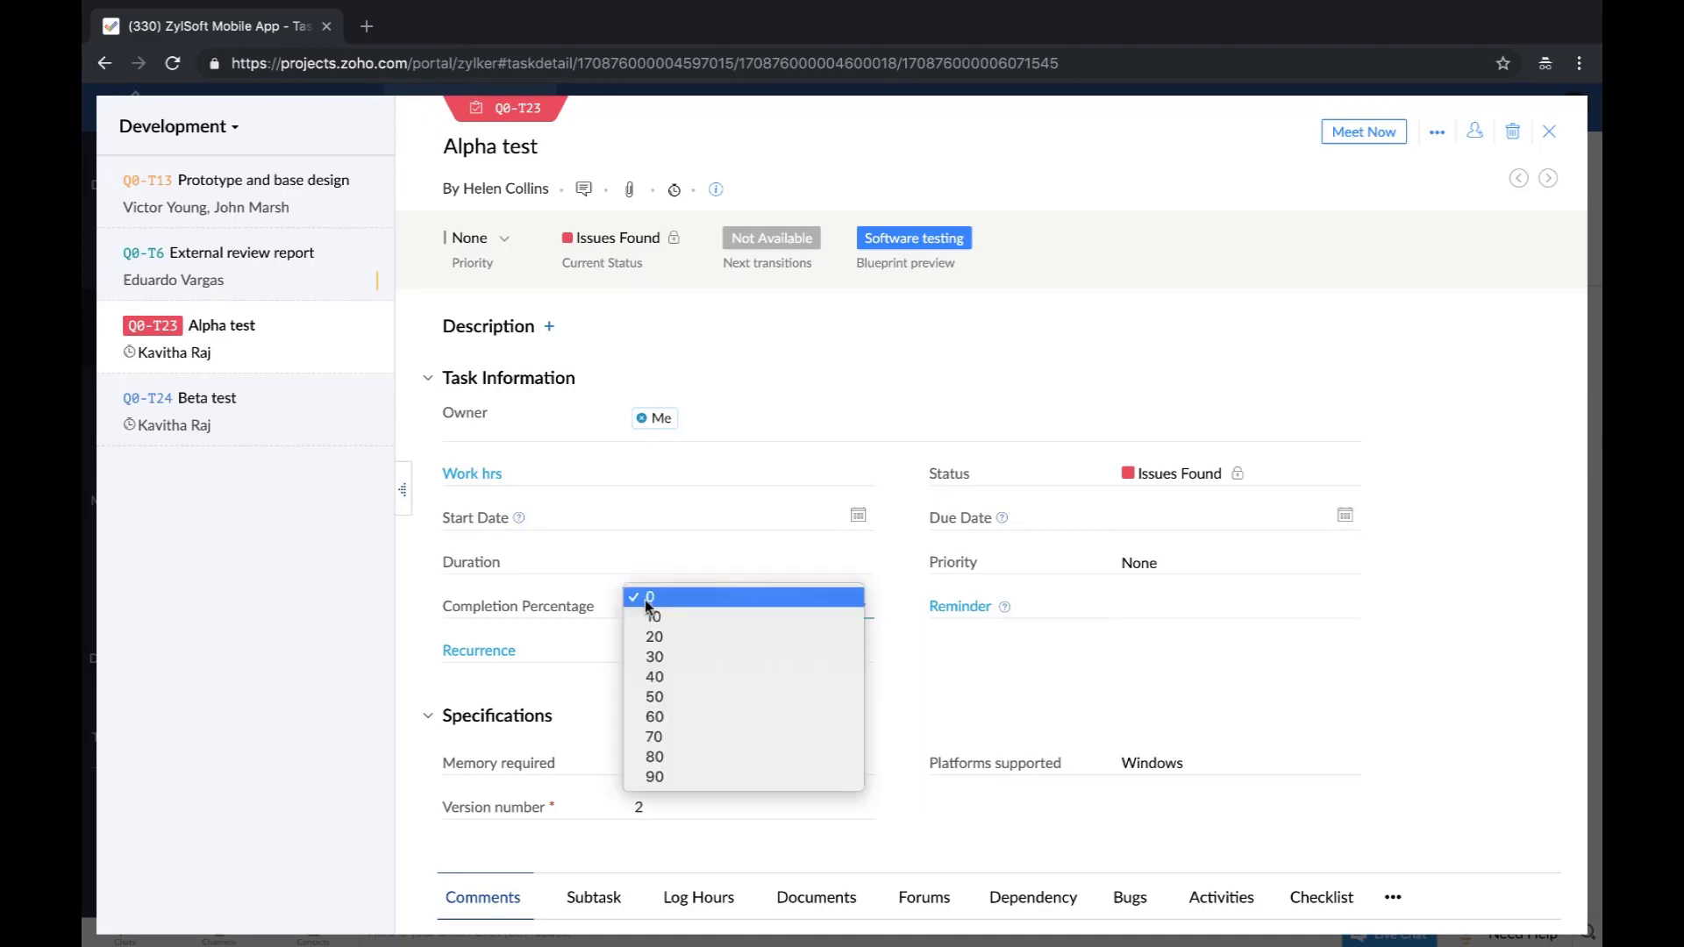
click(677, 777)
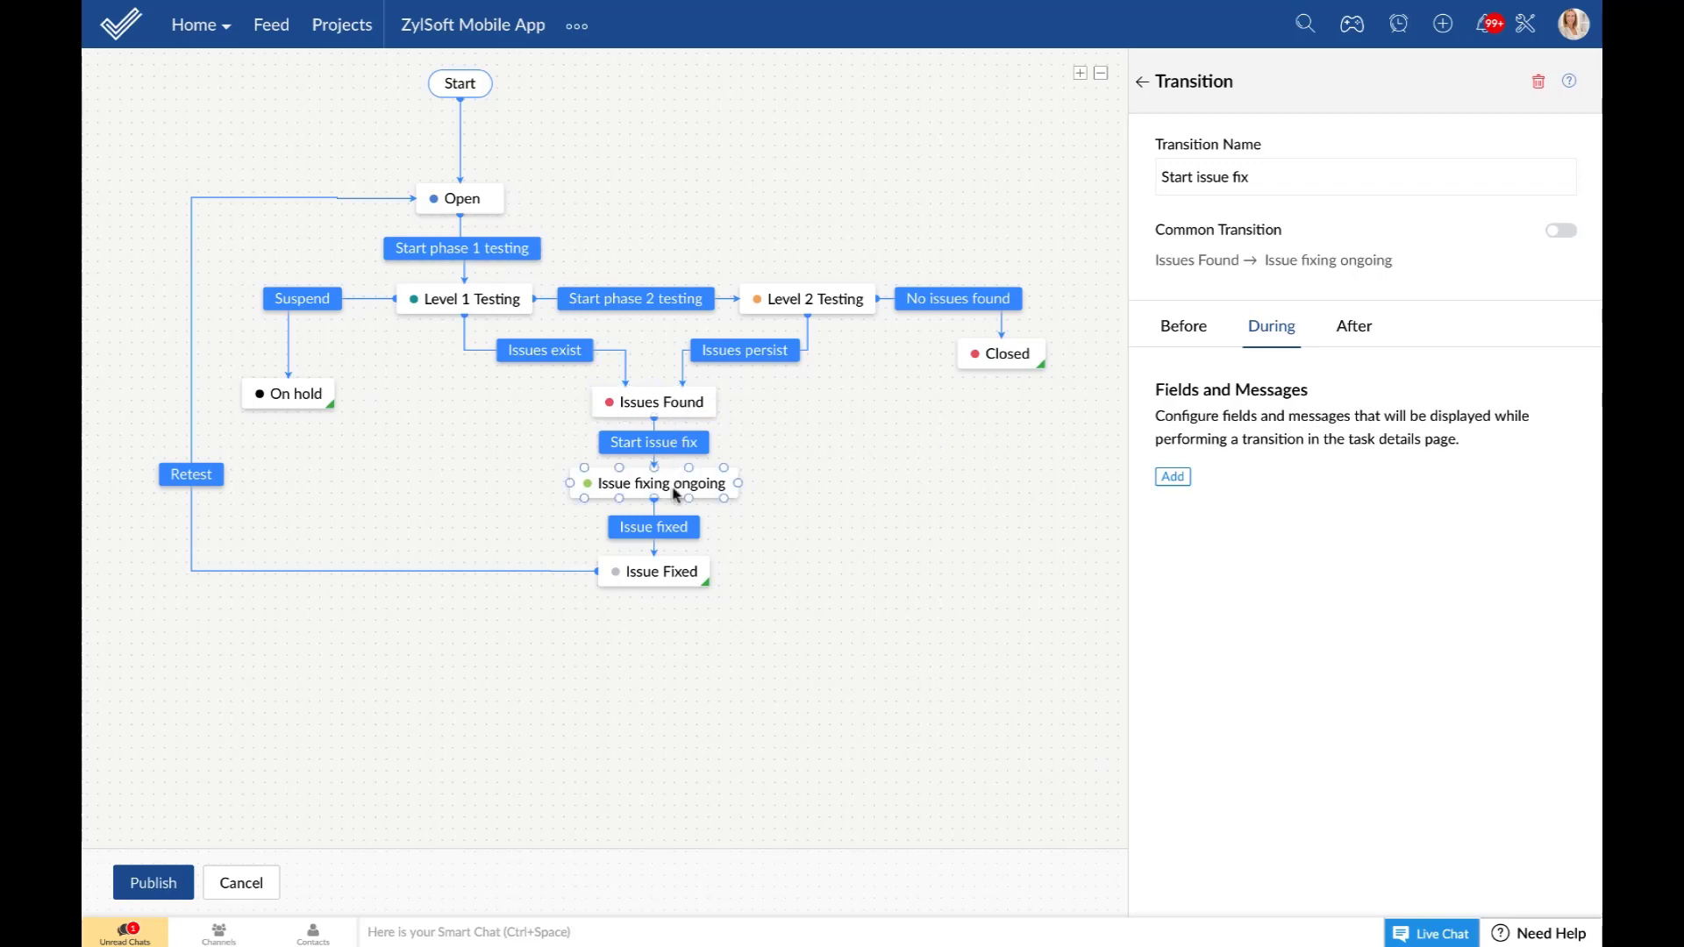
In the blueprint, add Priority and Comments as mandatory fields to fill in during the "Start issue fix" transition.
click(673, 443)
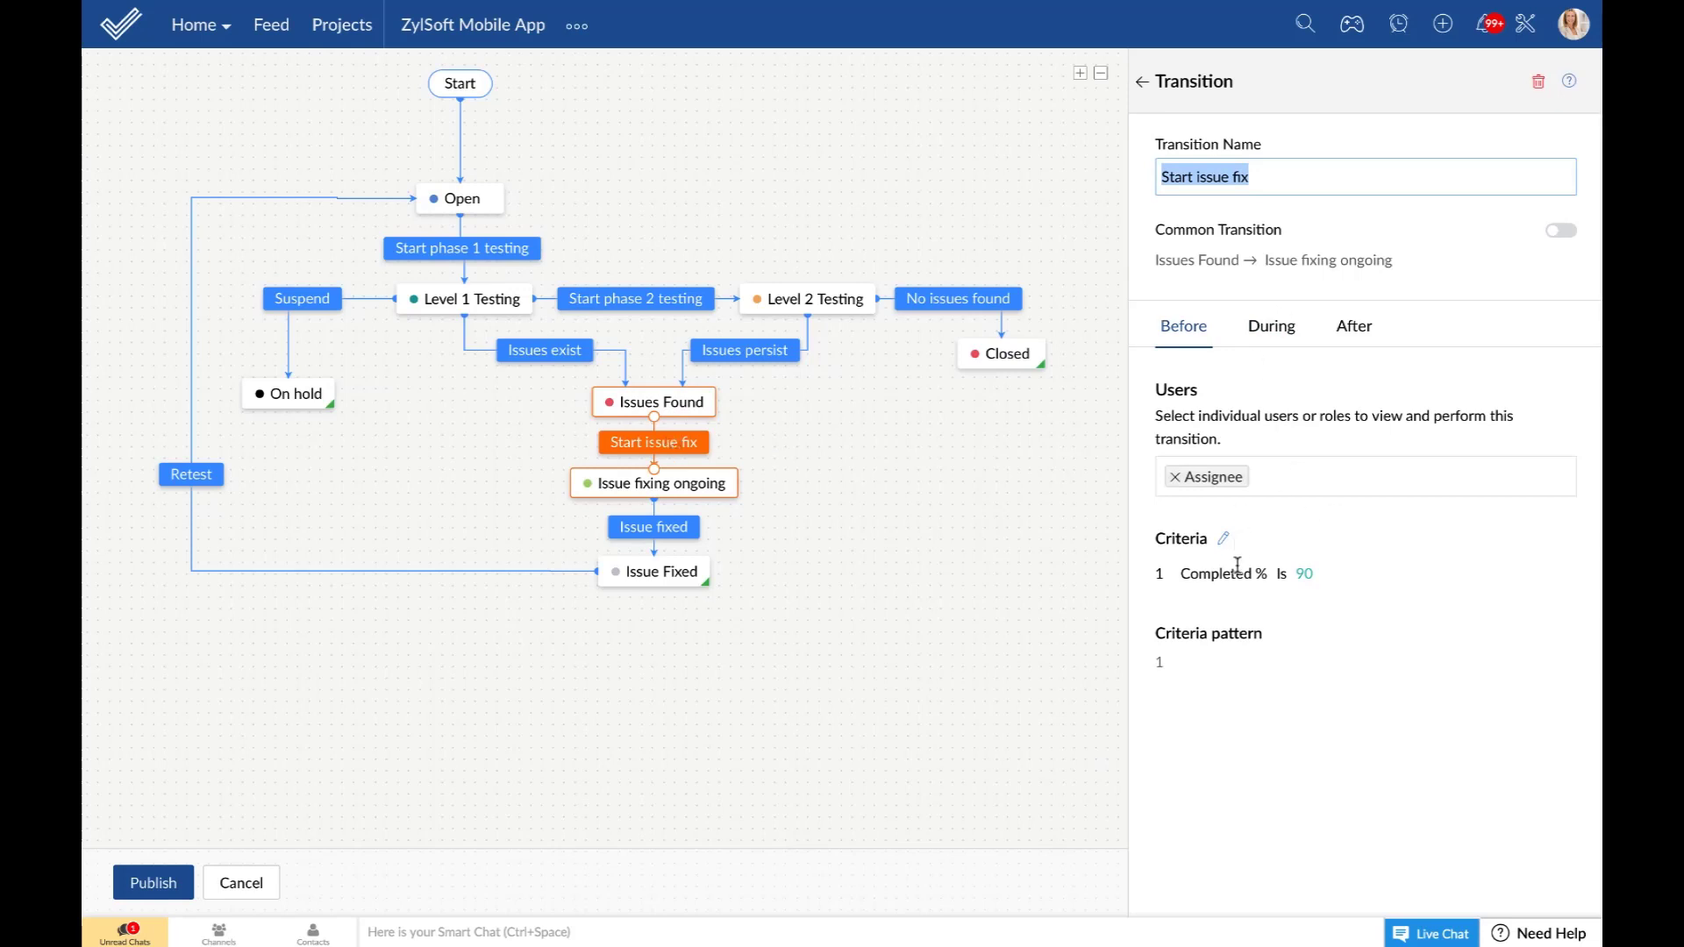
click(1281, 330)
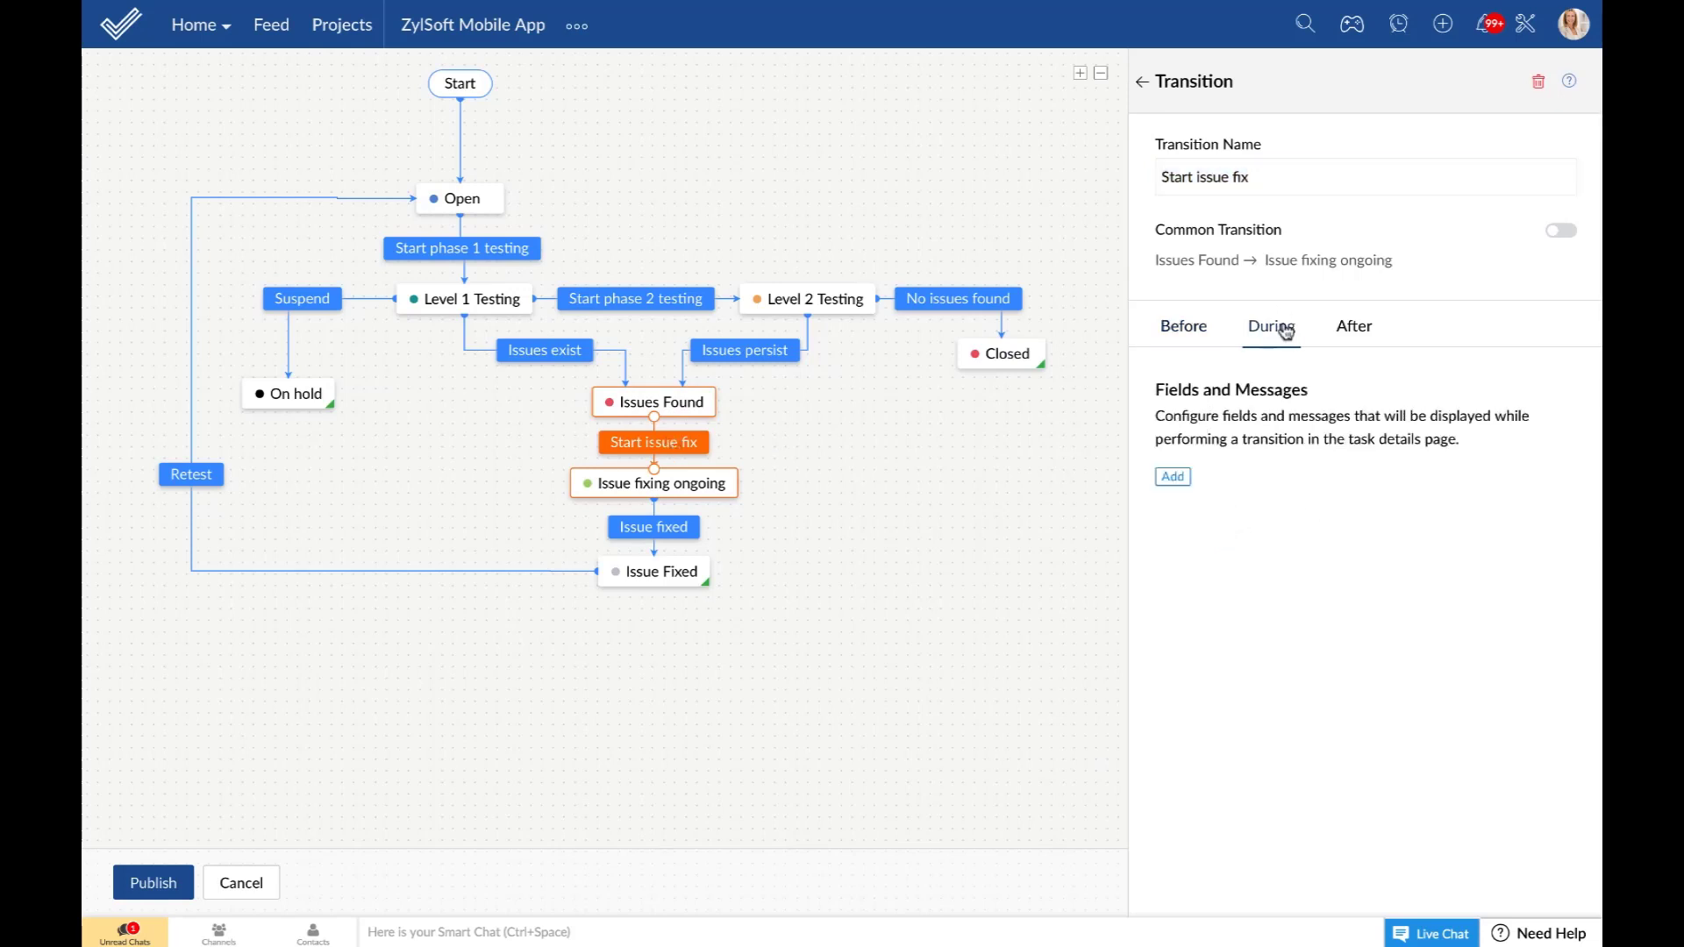
click(1176, 478)
click(1219, 585)
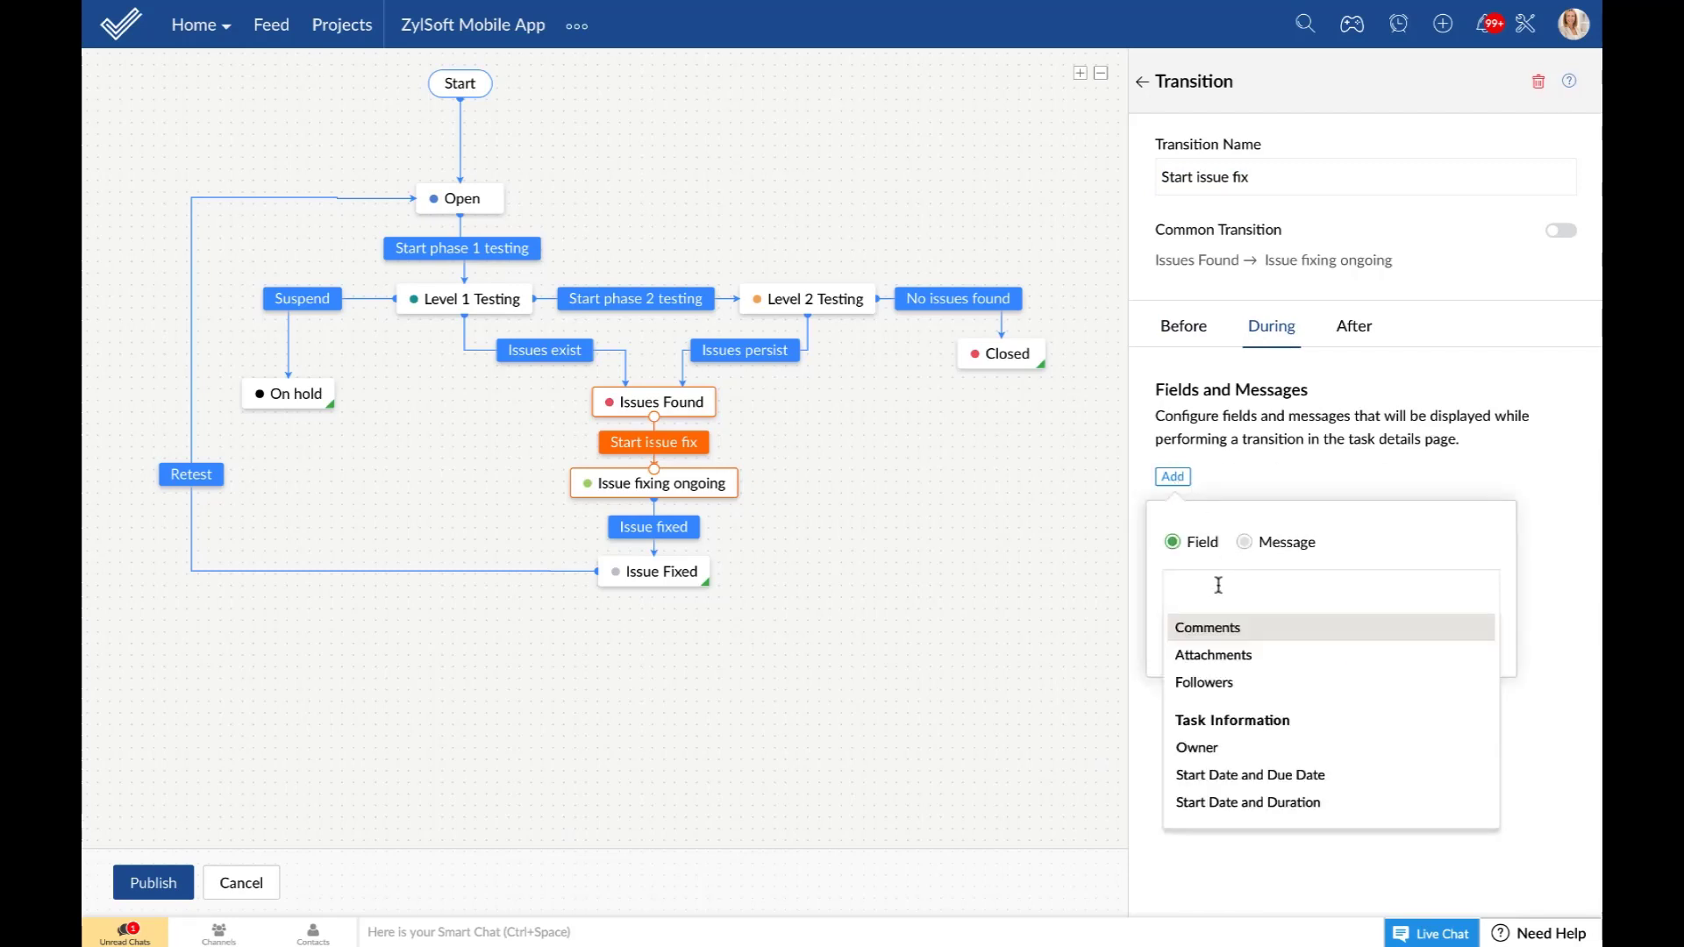
text(prio)
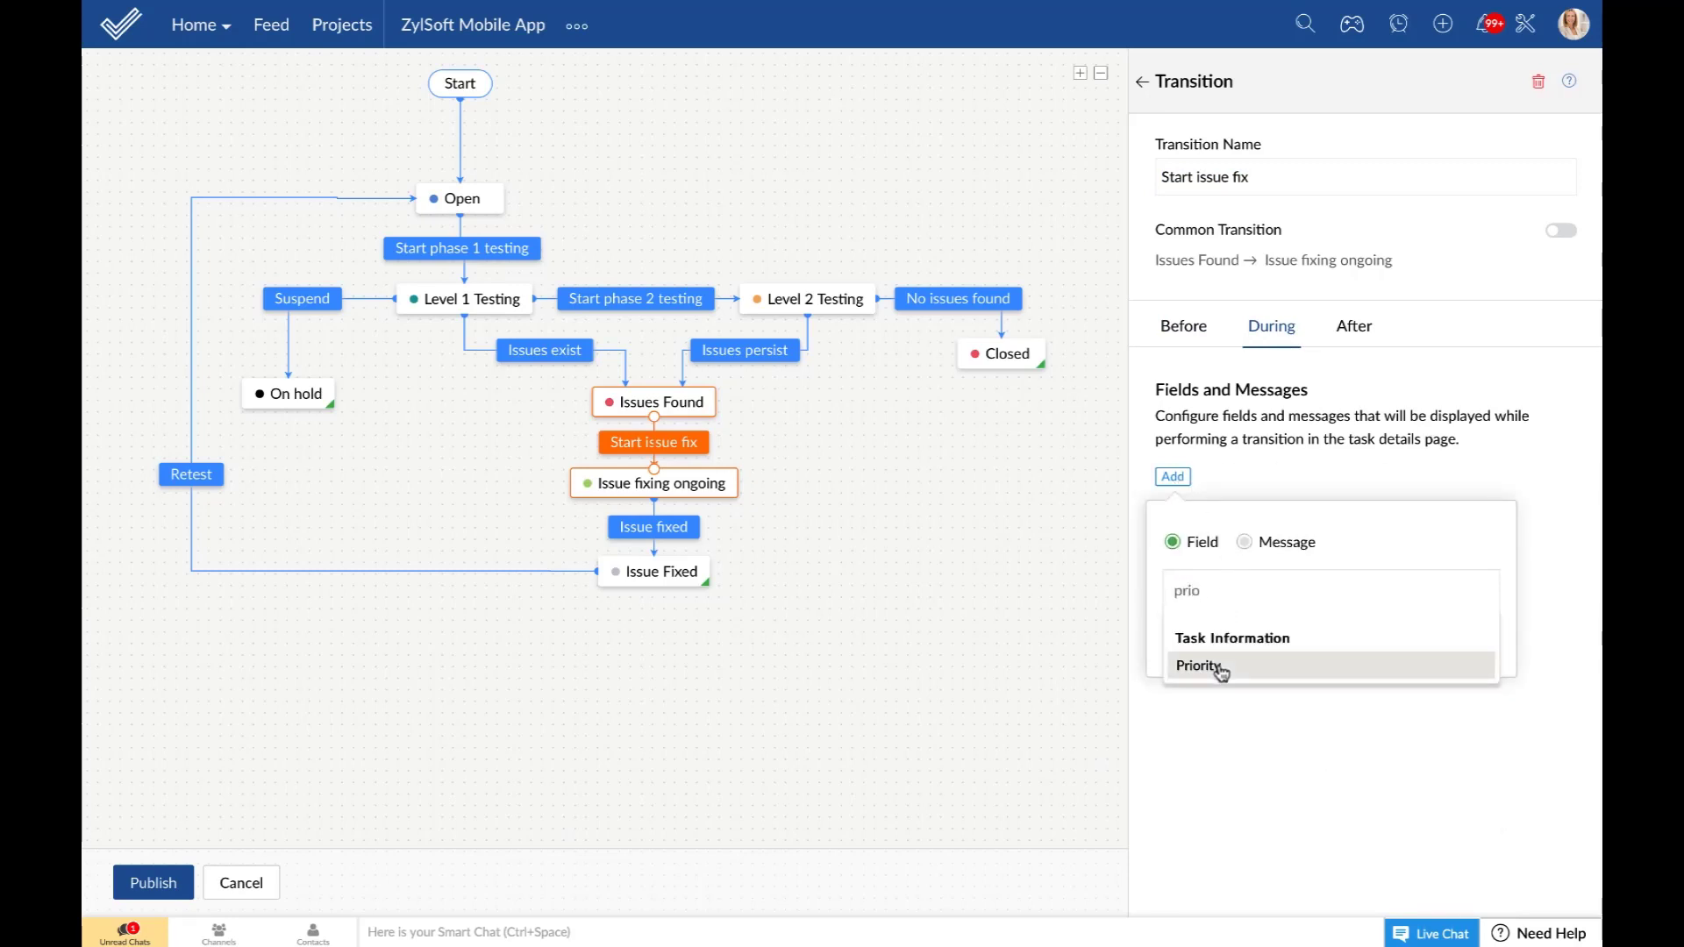
click(1216, 669)
click(1293, 584)
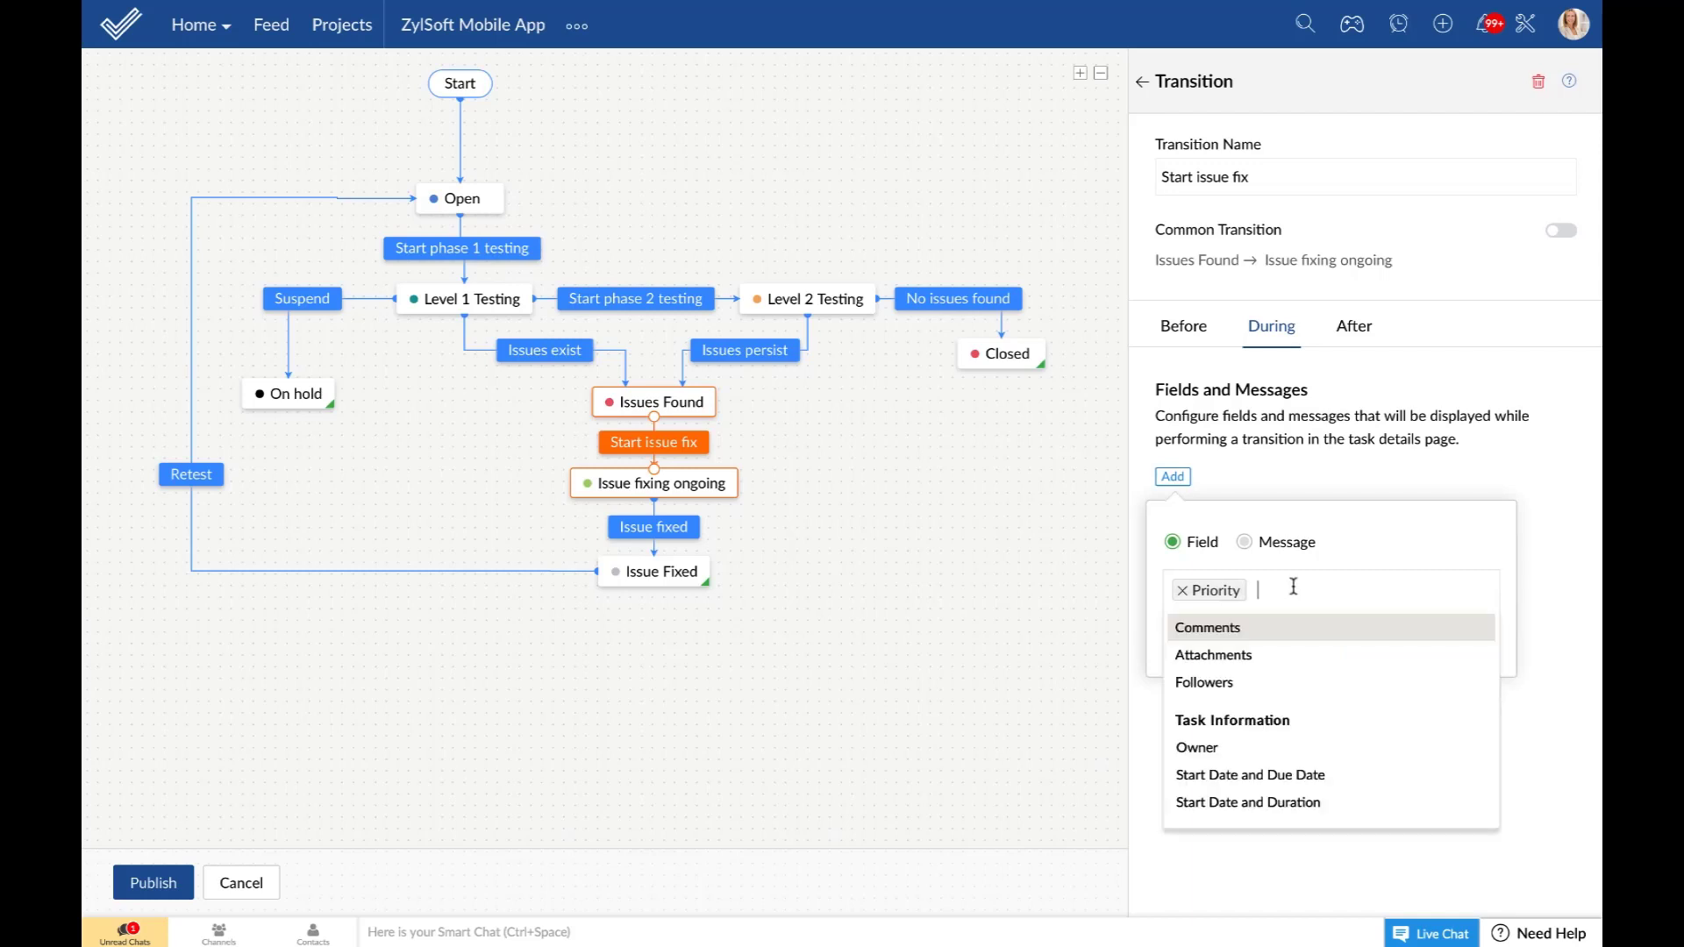
text(comme)
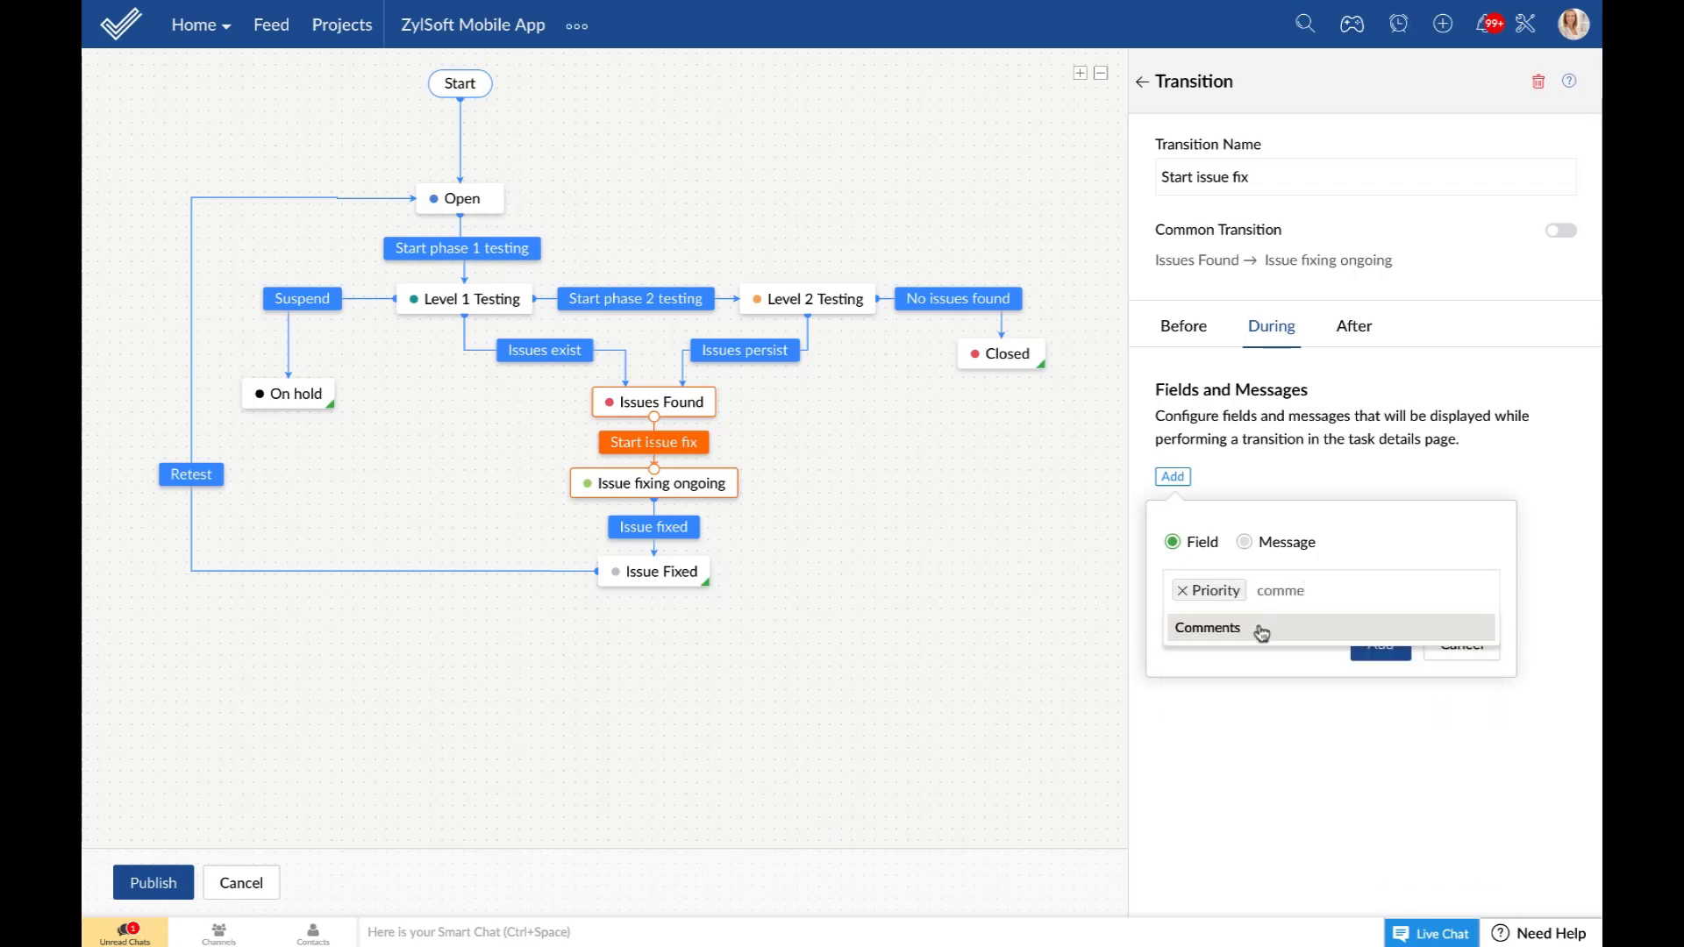
click(1260, 628)
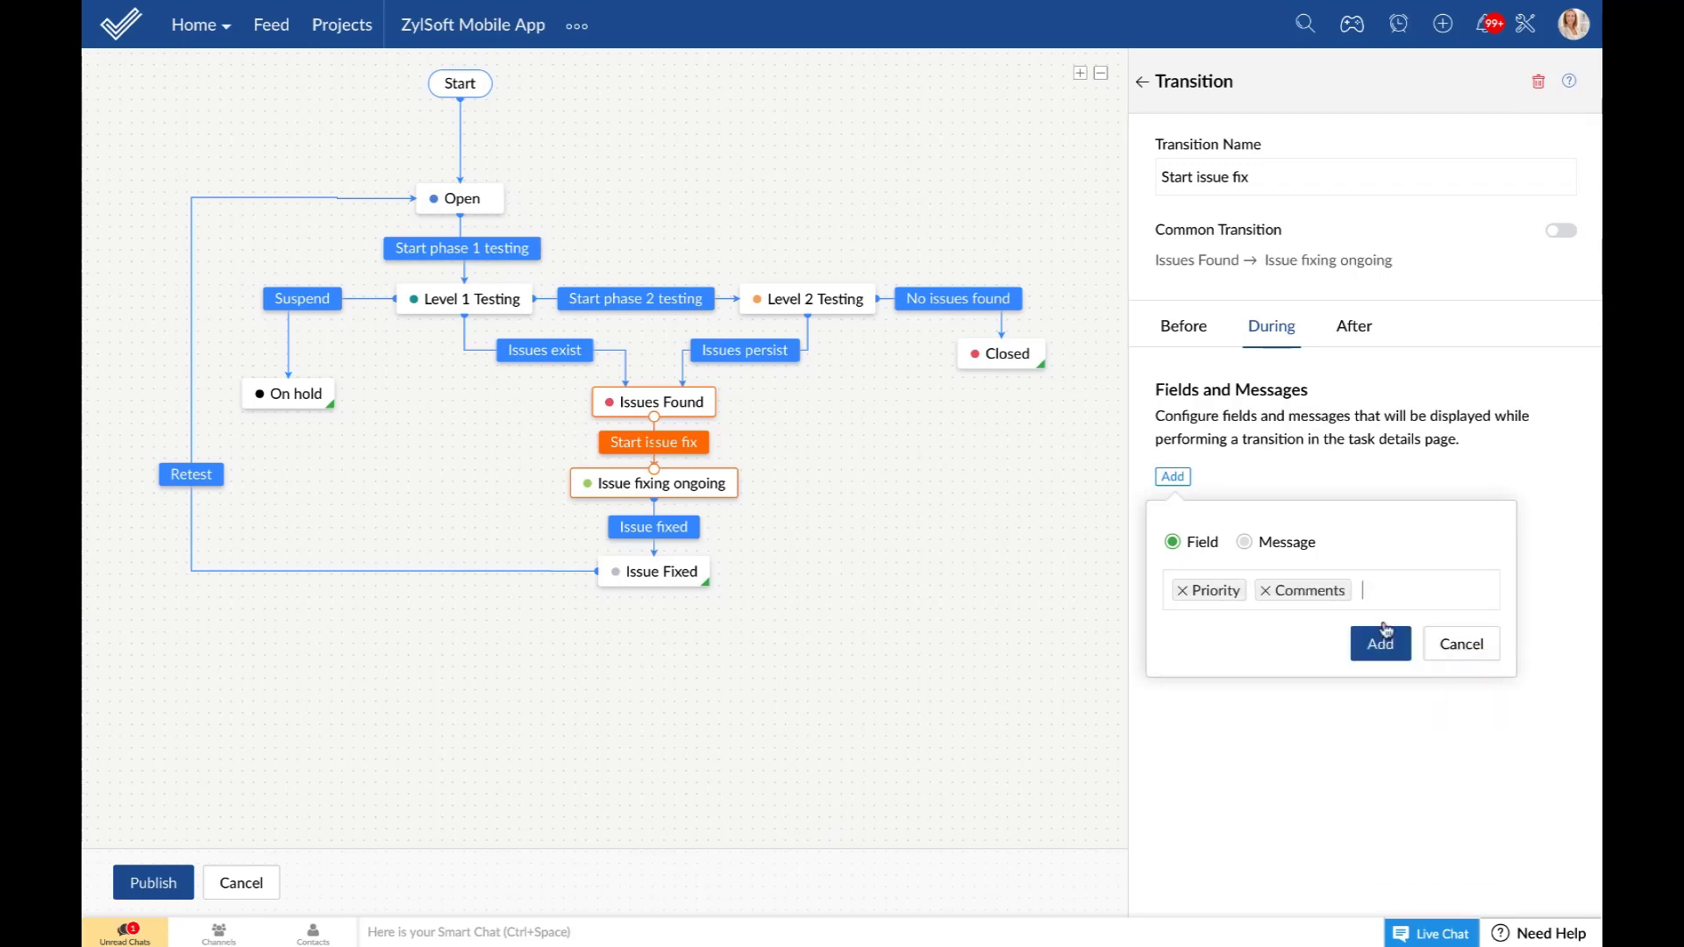
click(1398, 651)
click(1450, 535)
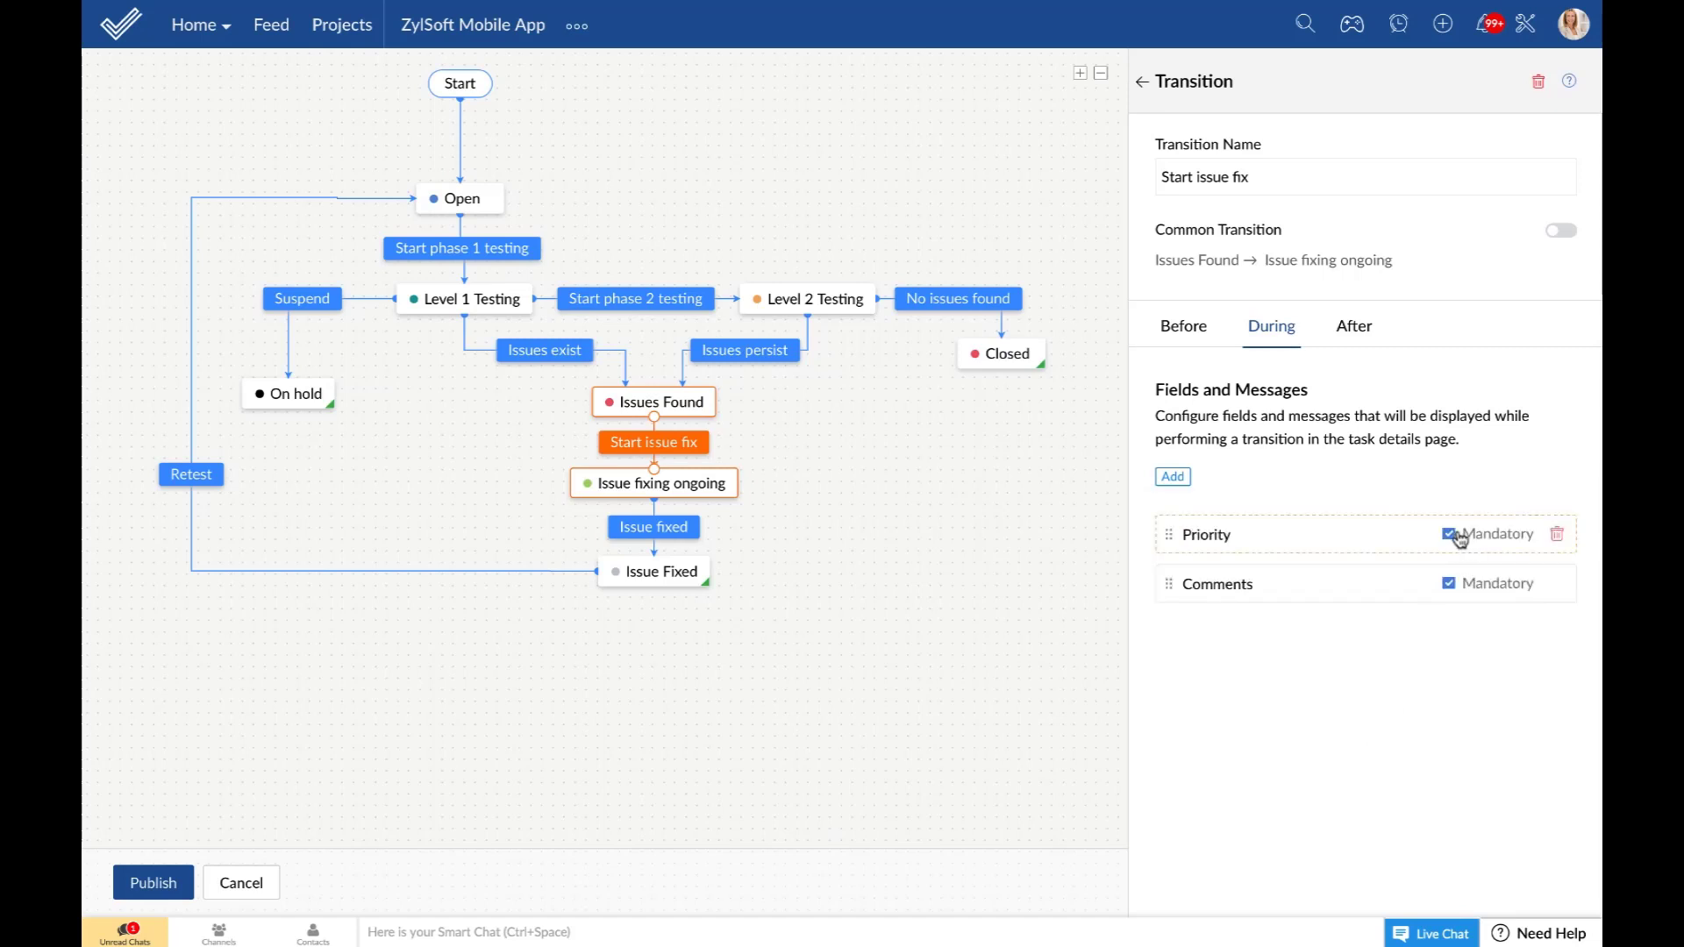
click(1450, 584)
Add the message "High priority tasks have to be completed in three working days." to the "Start issue fix" transition's During settings.
click(1173, 476)
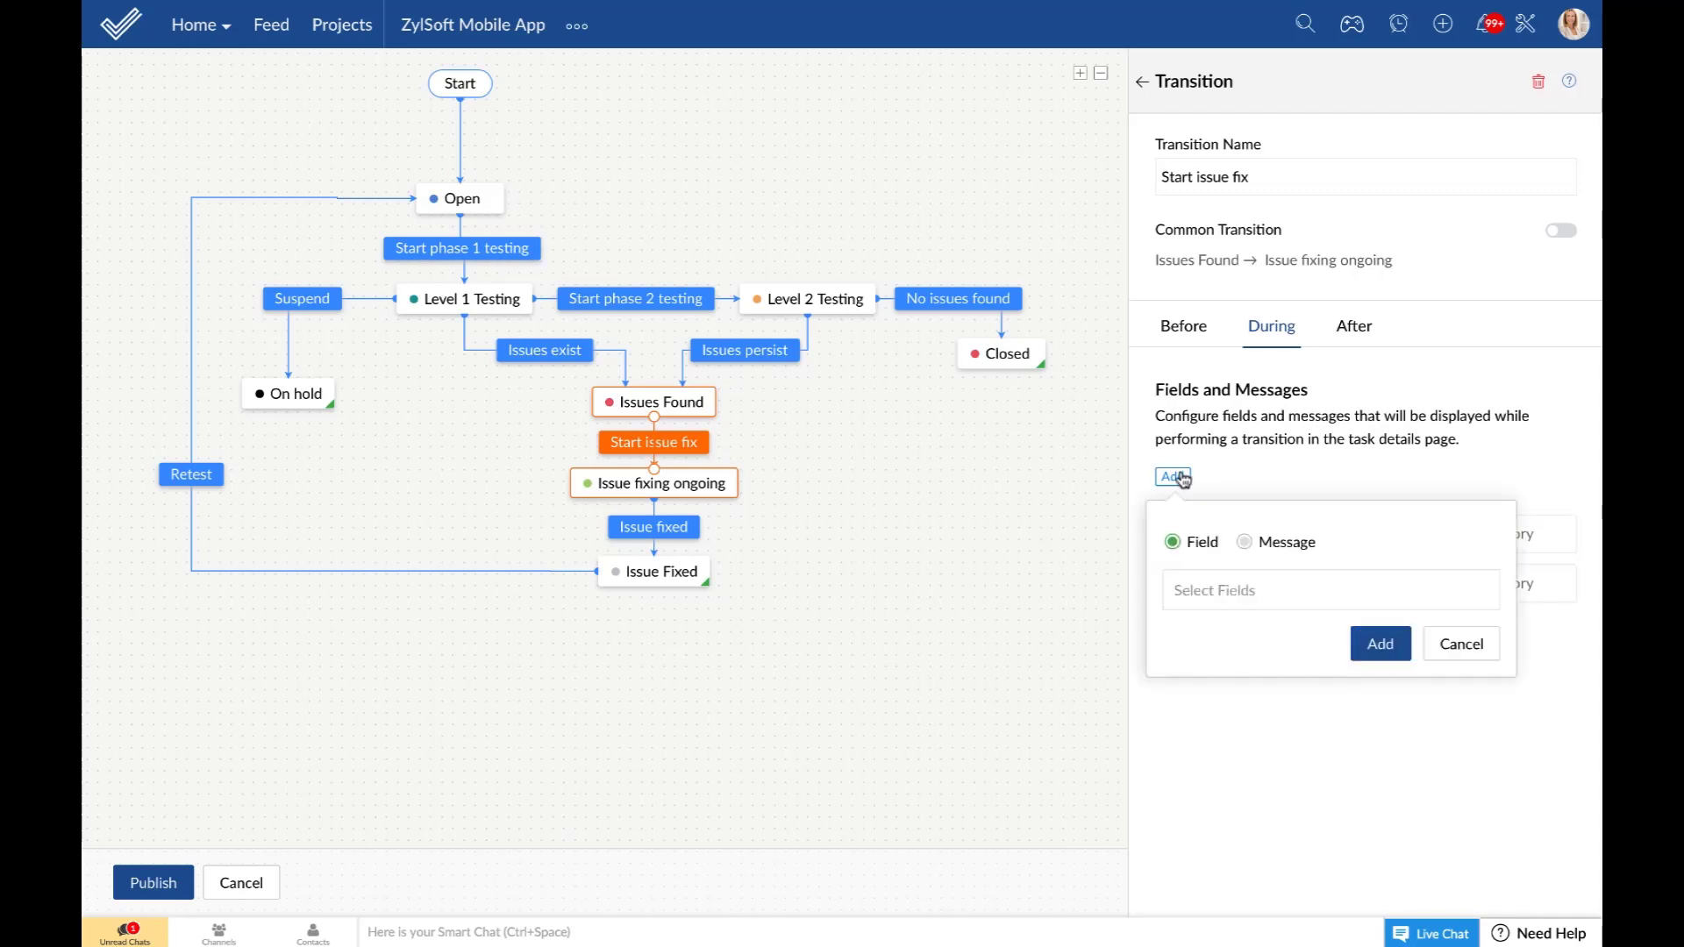
click(1245, 542)
click(1248, 592)
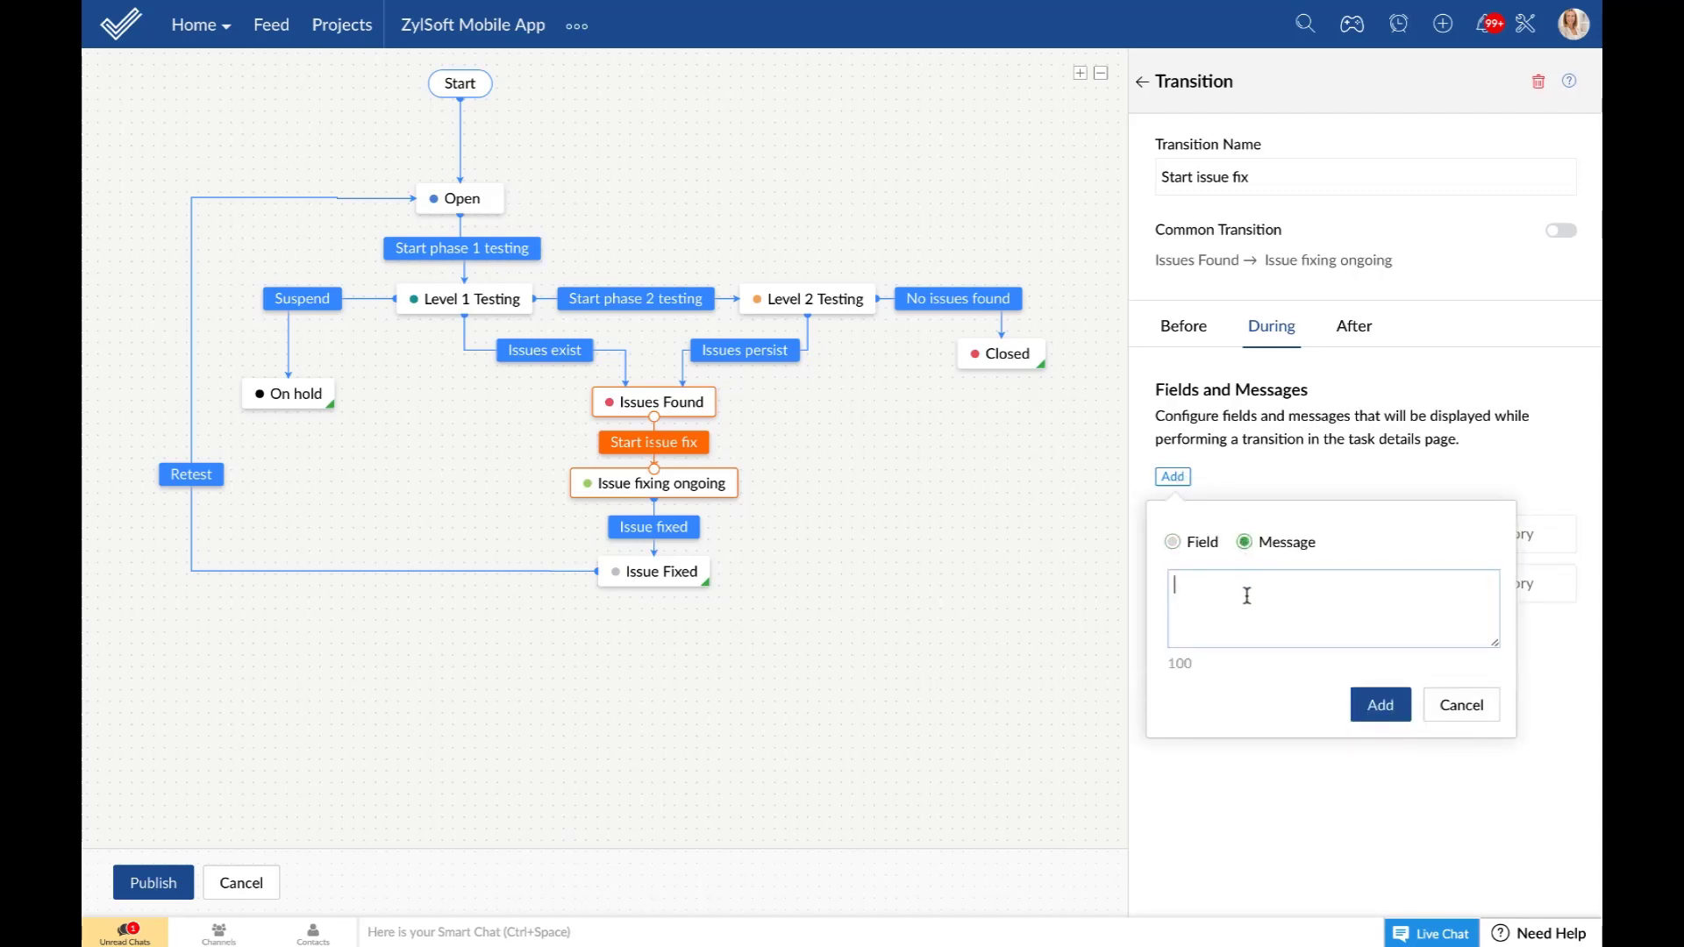
text(High priority tasks have to b)
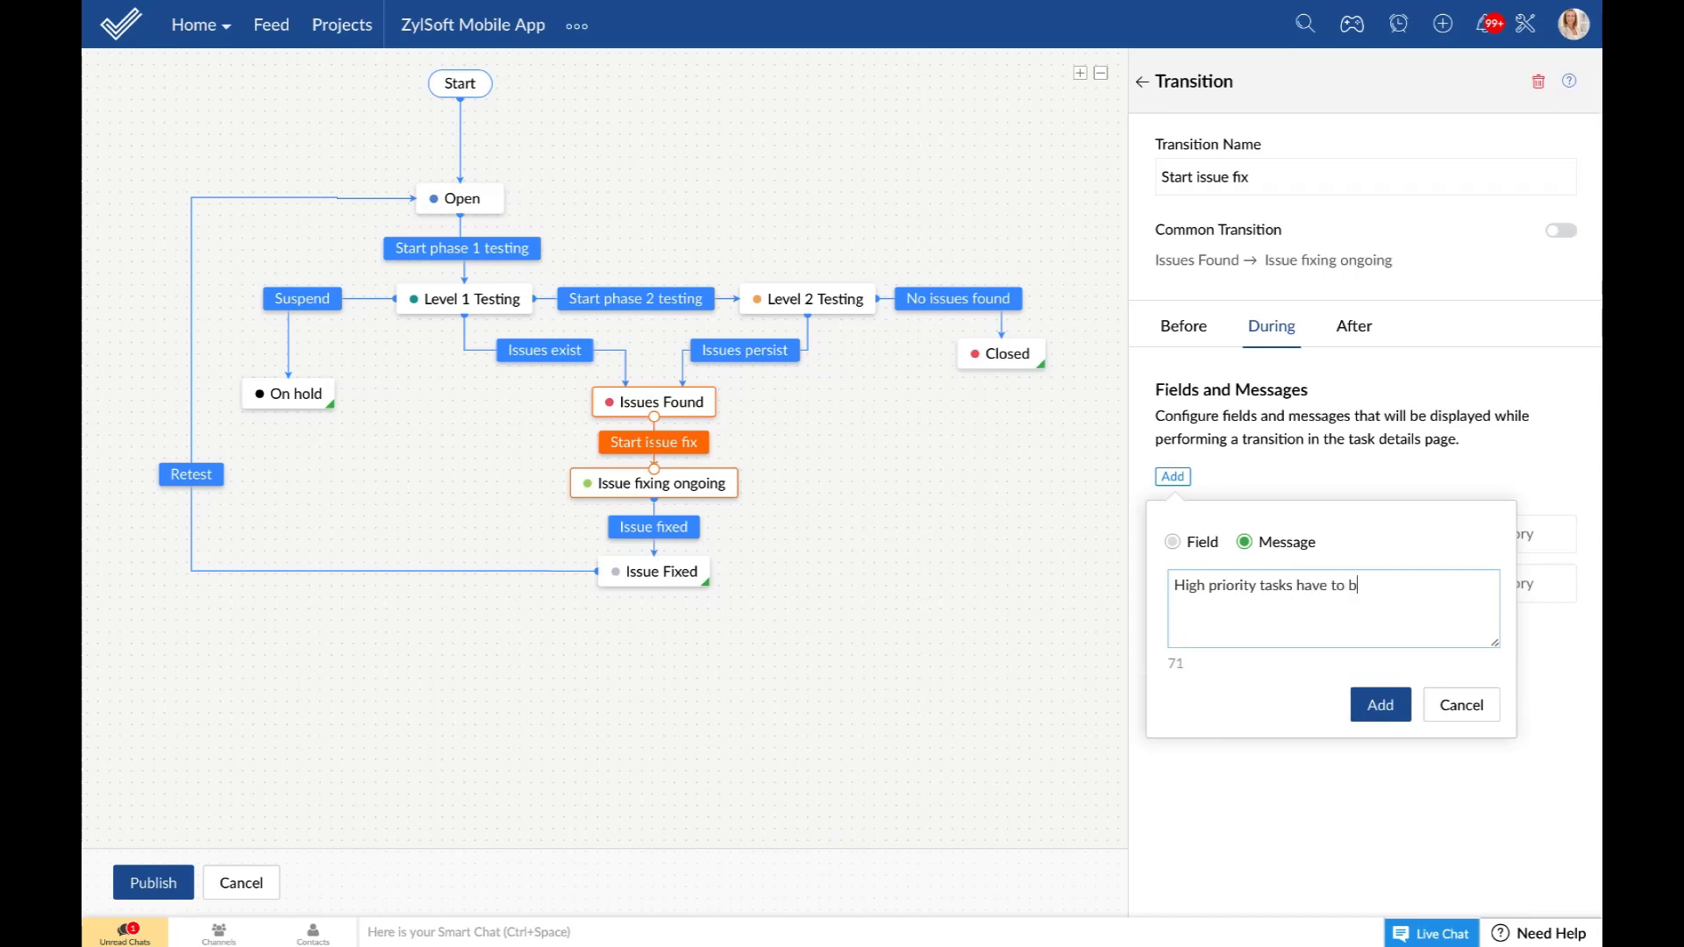
text(e completed in three wo)
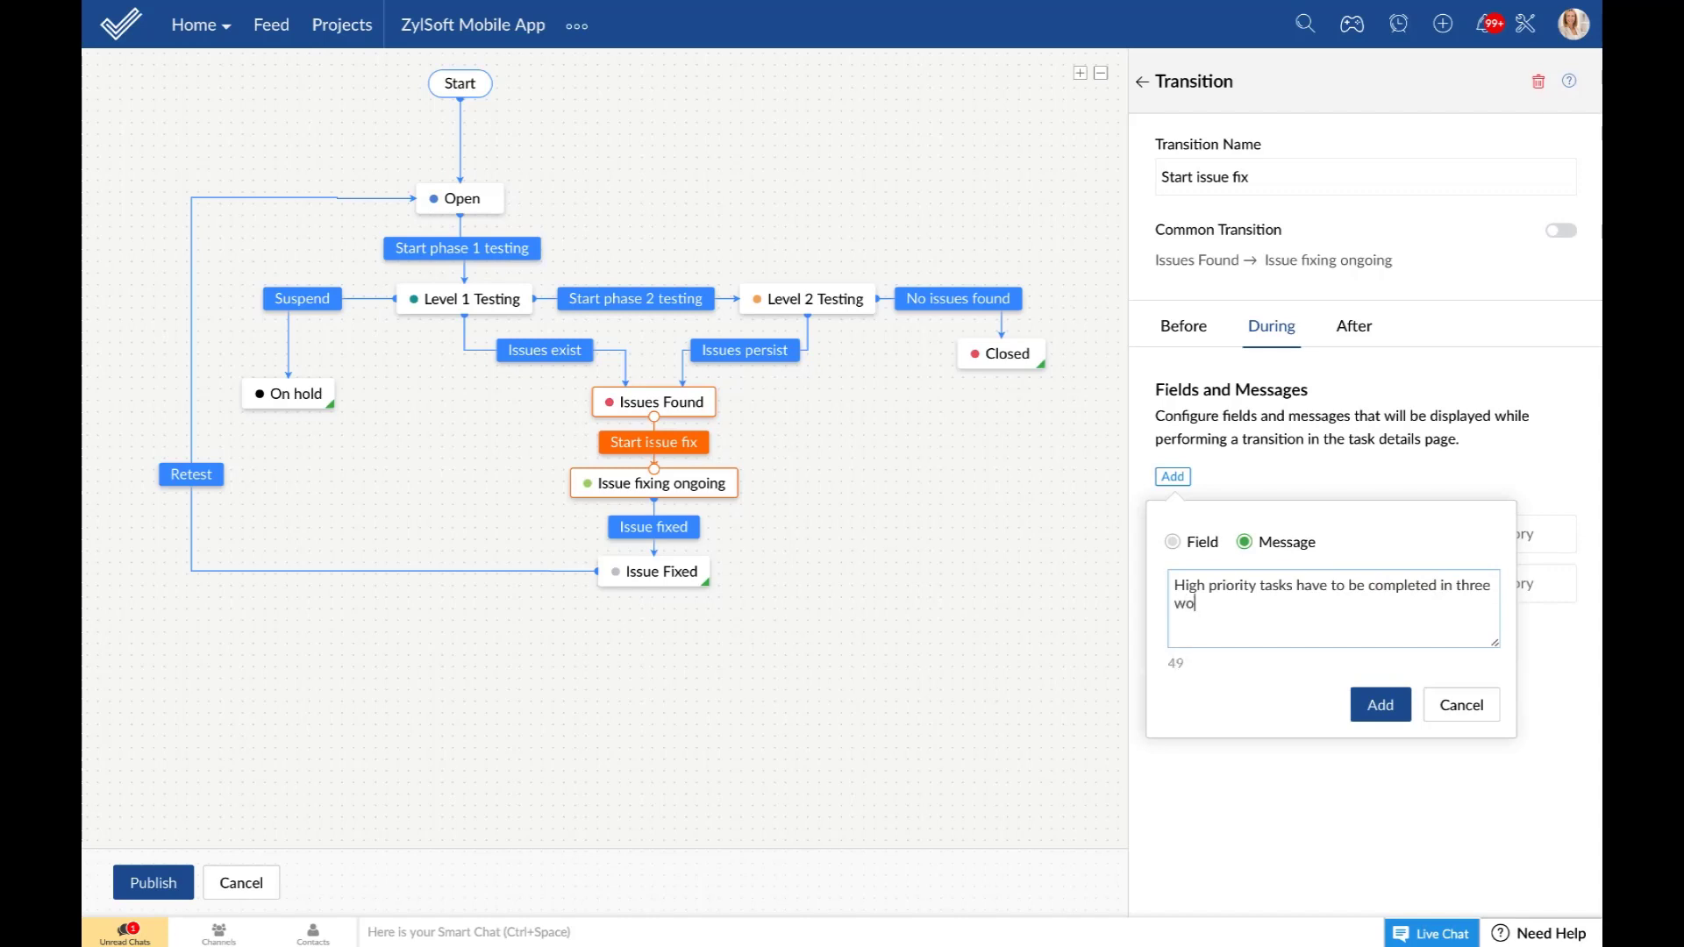
text(rking days.)
click(1386, 706)
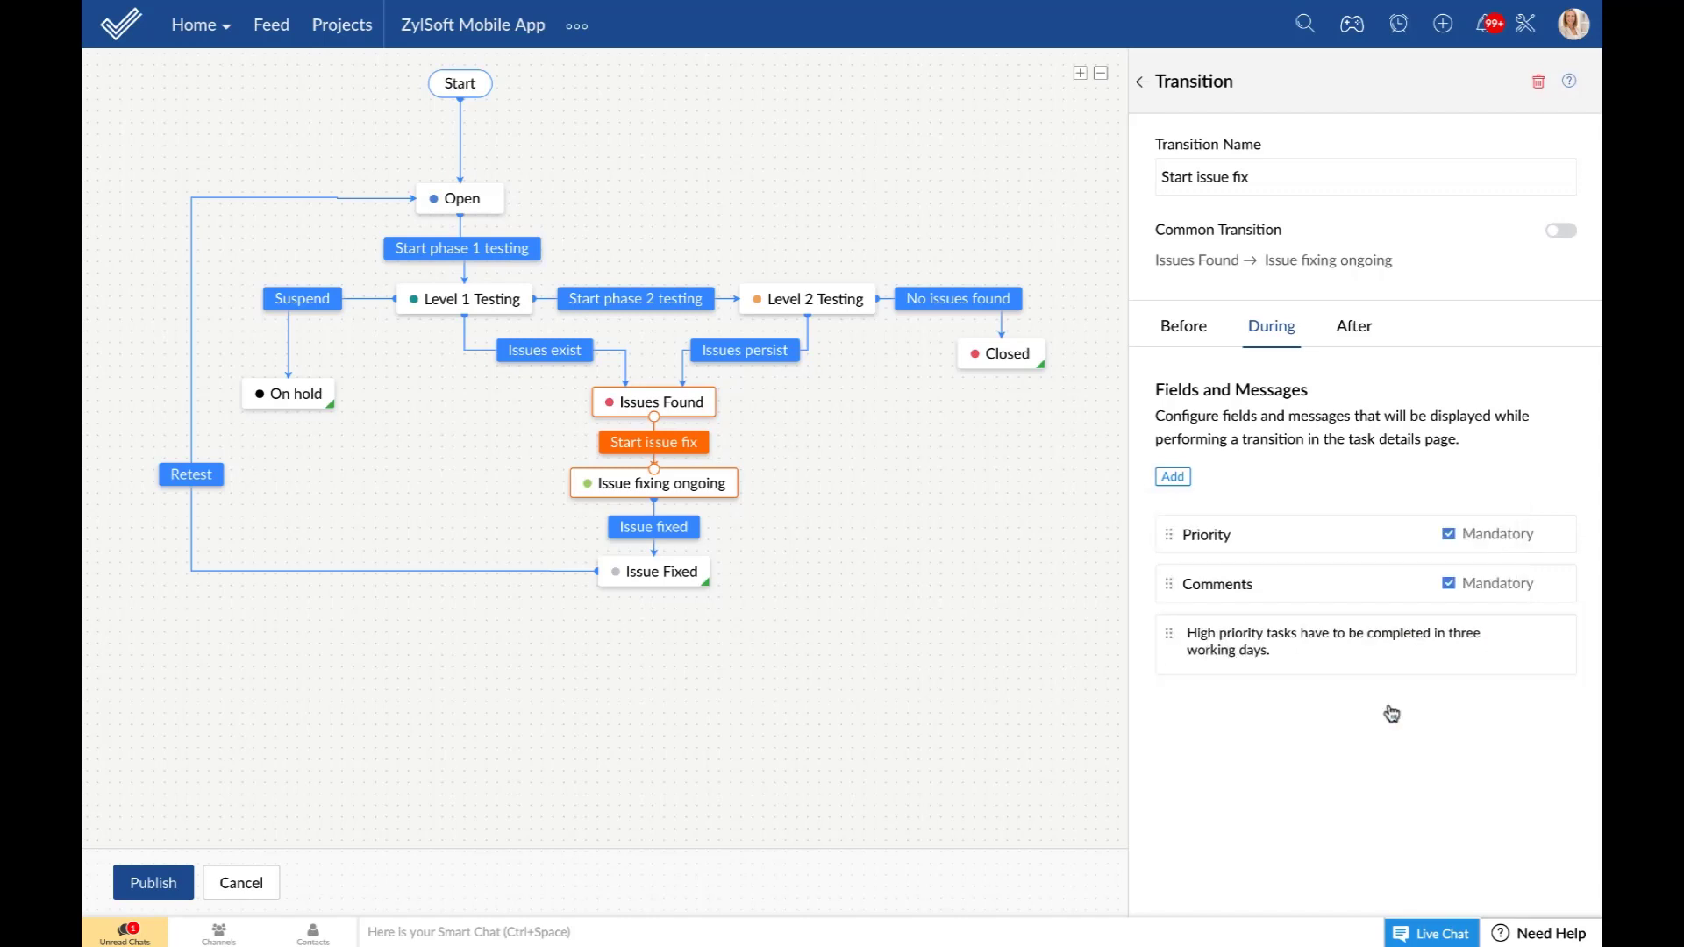
Move the high-priority message above the Priority and Comments fields and publish the blueprint.
mouse_move(1393, 649)
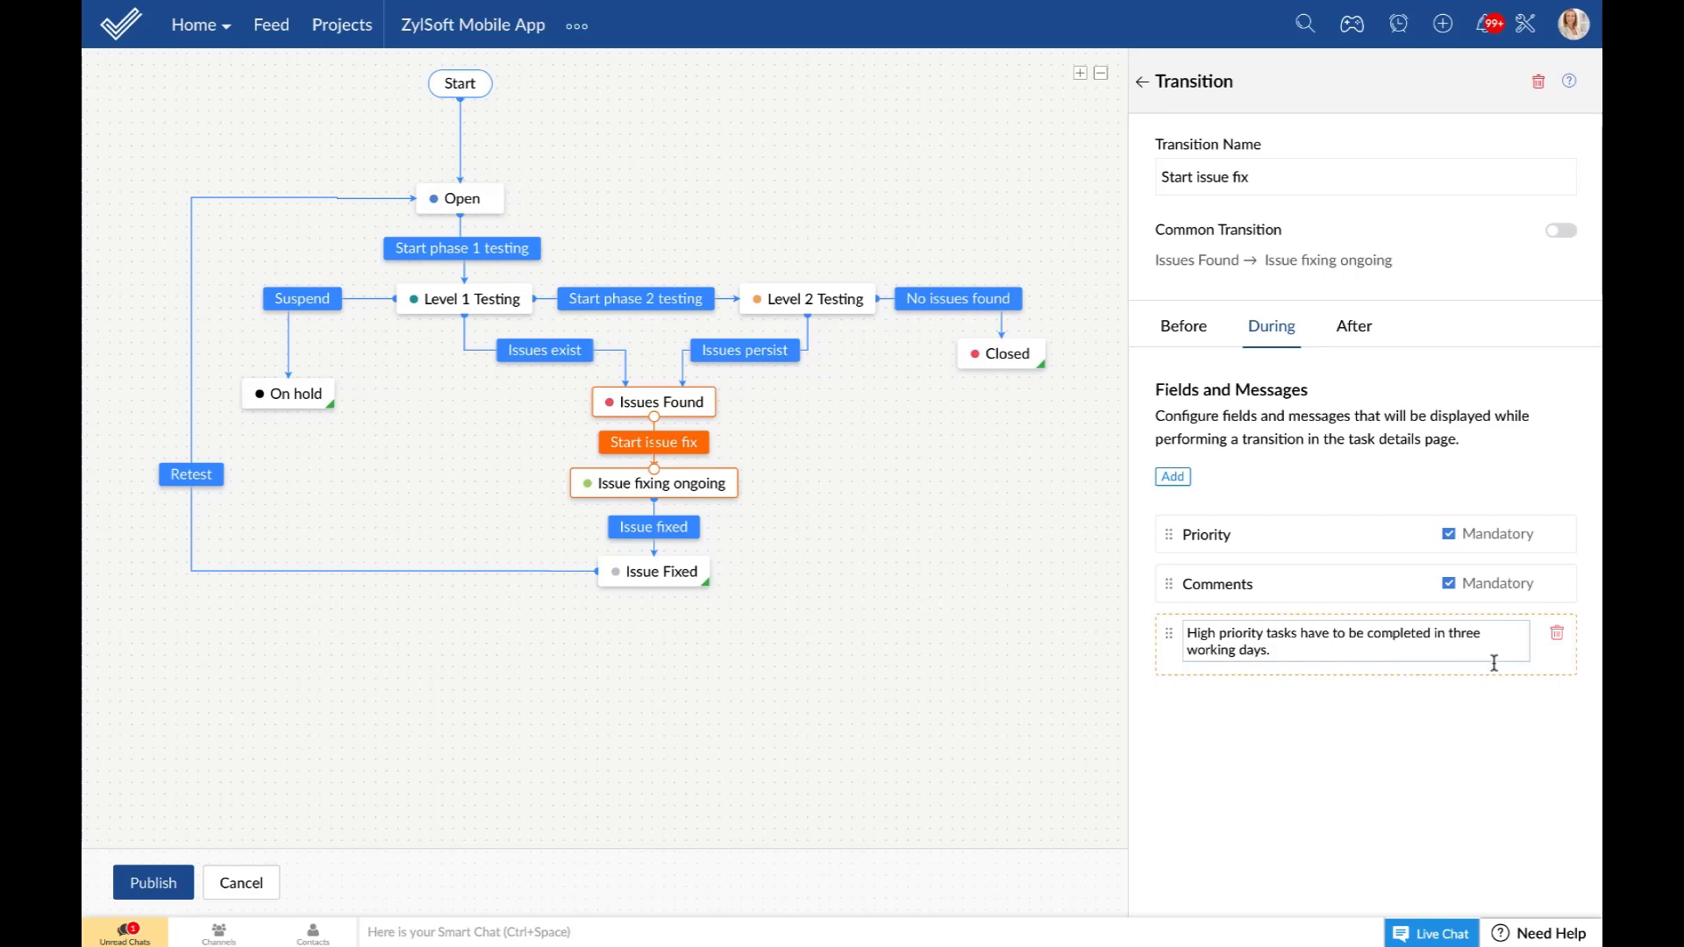
drag(1560, 662, 1520, 536)
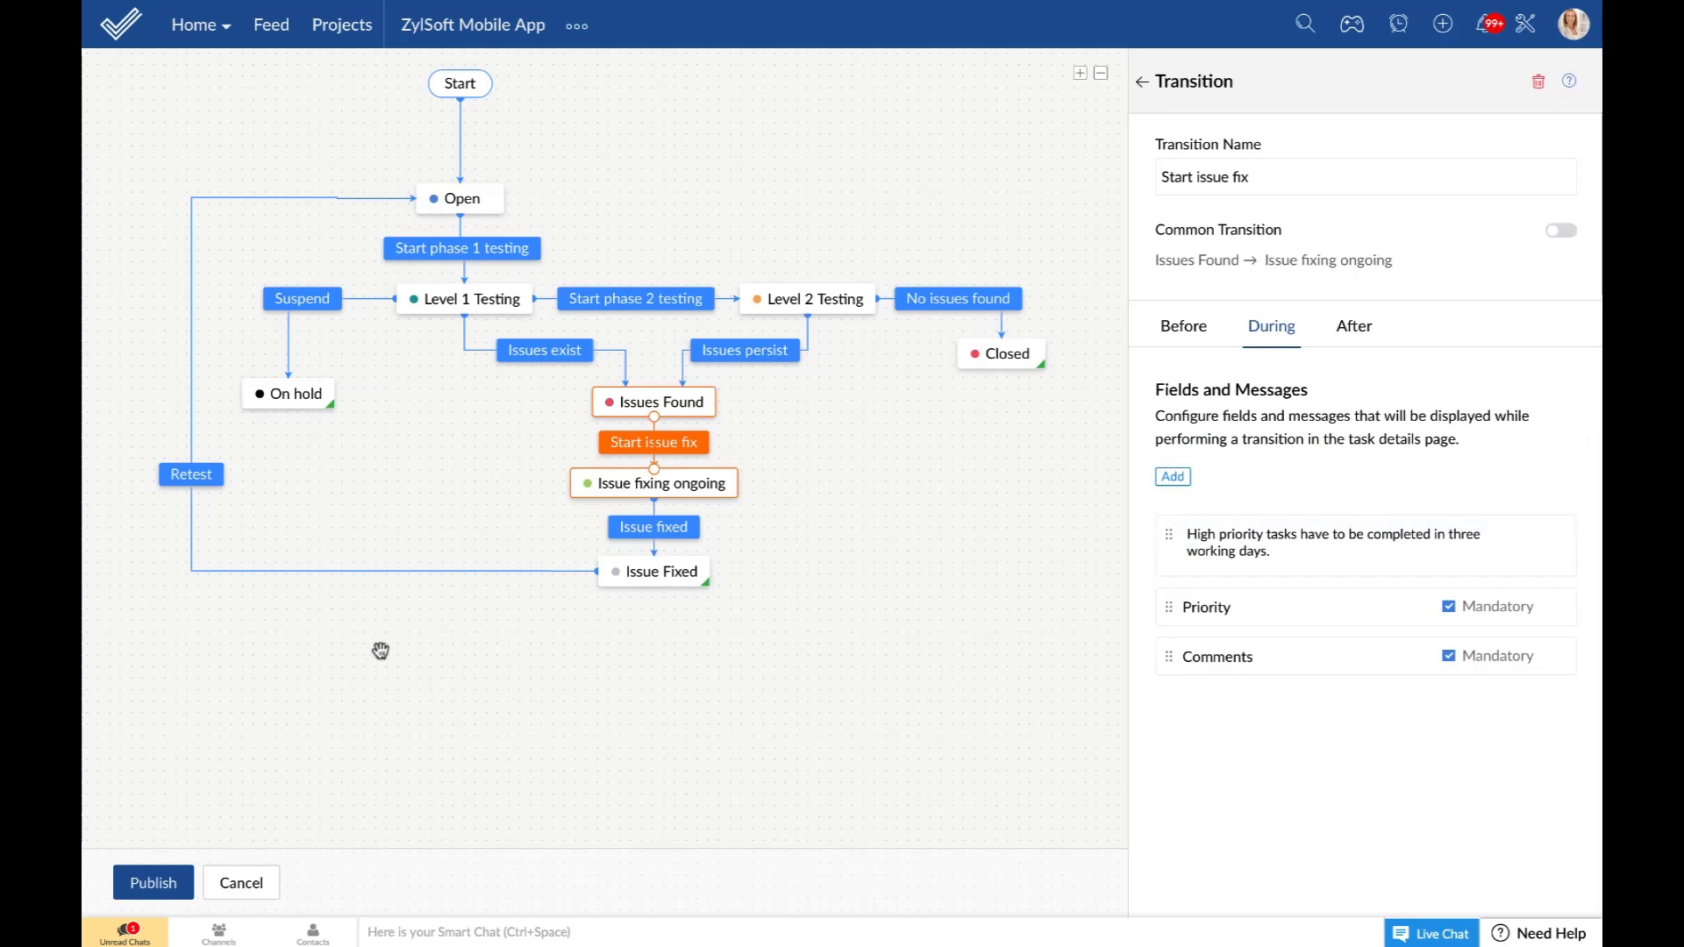
click(151, 883)
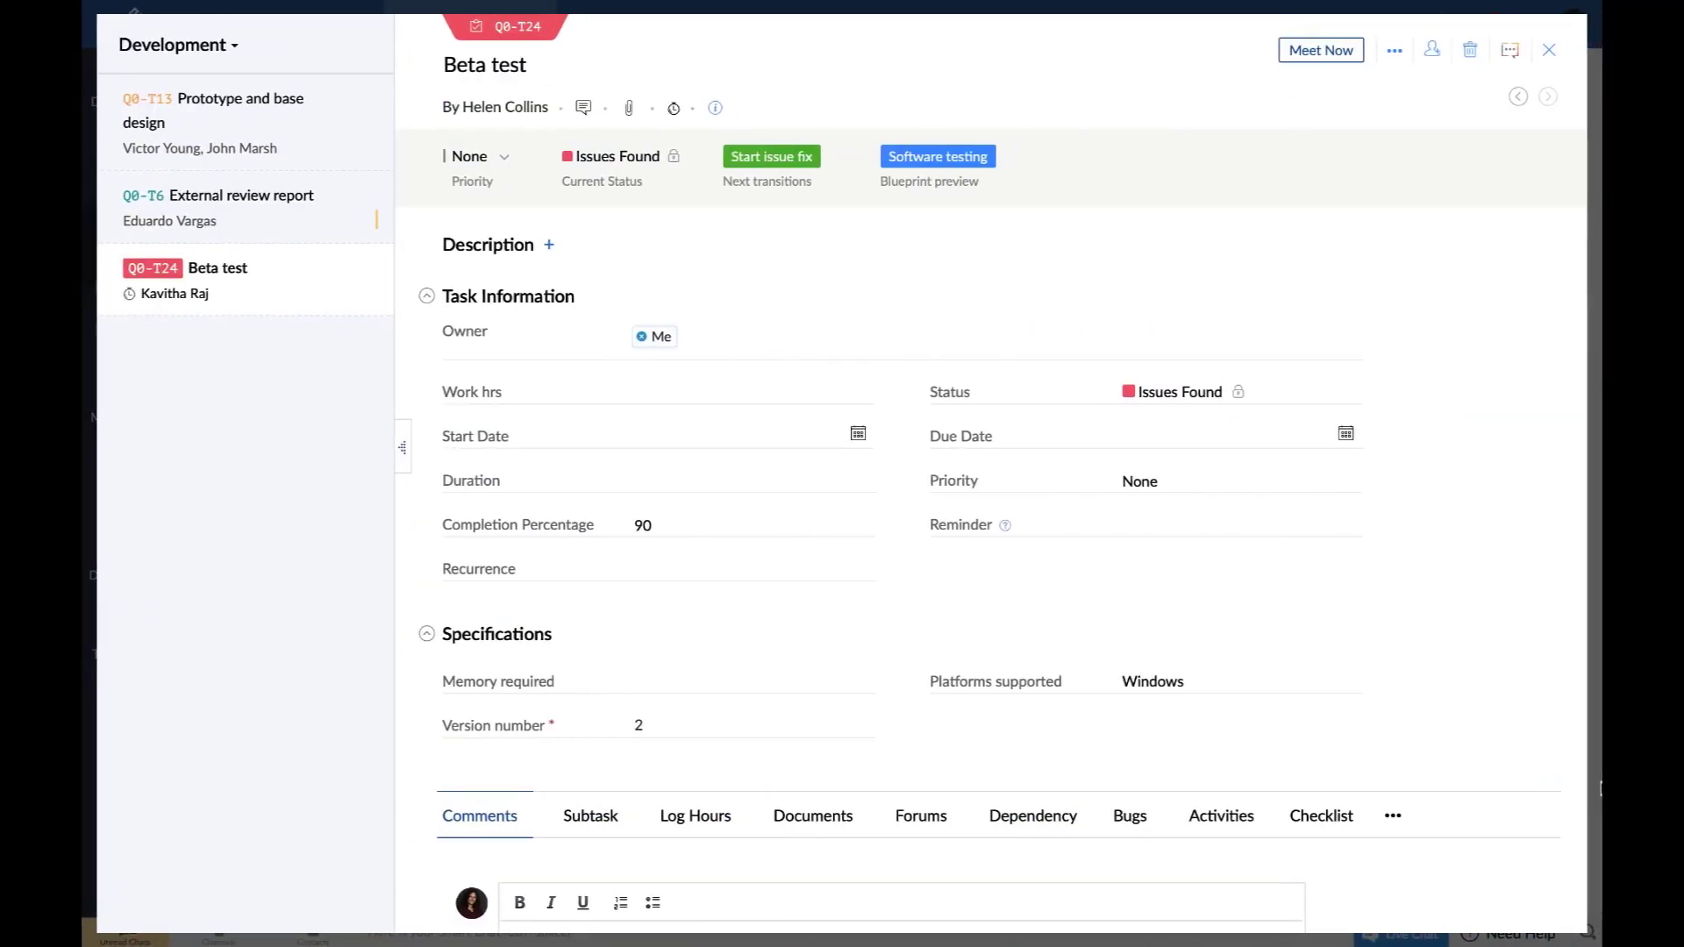
Complete the "Start issue fix" transition on the Beta test task with Medium priority and the comment "Internal issue".
click(763, 158)
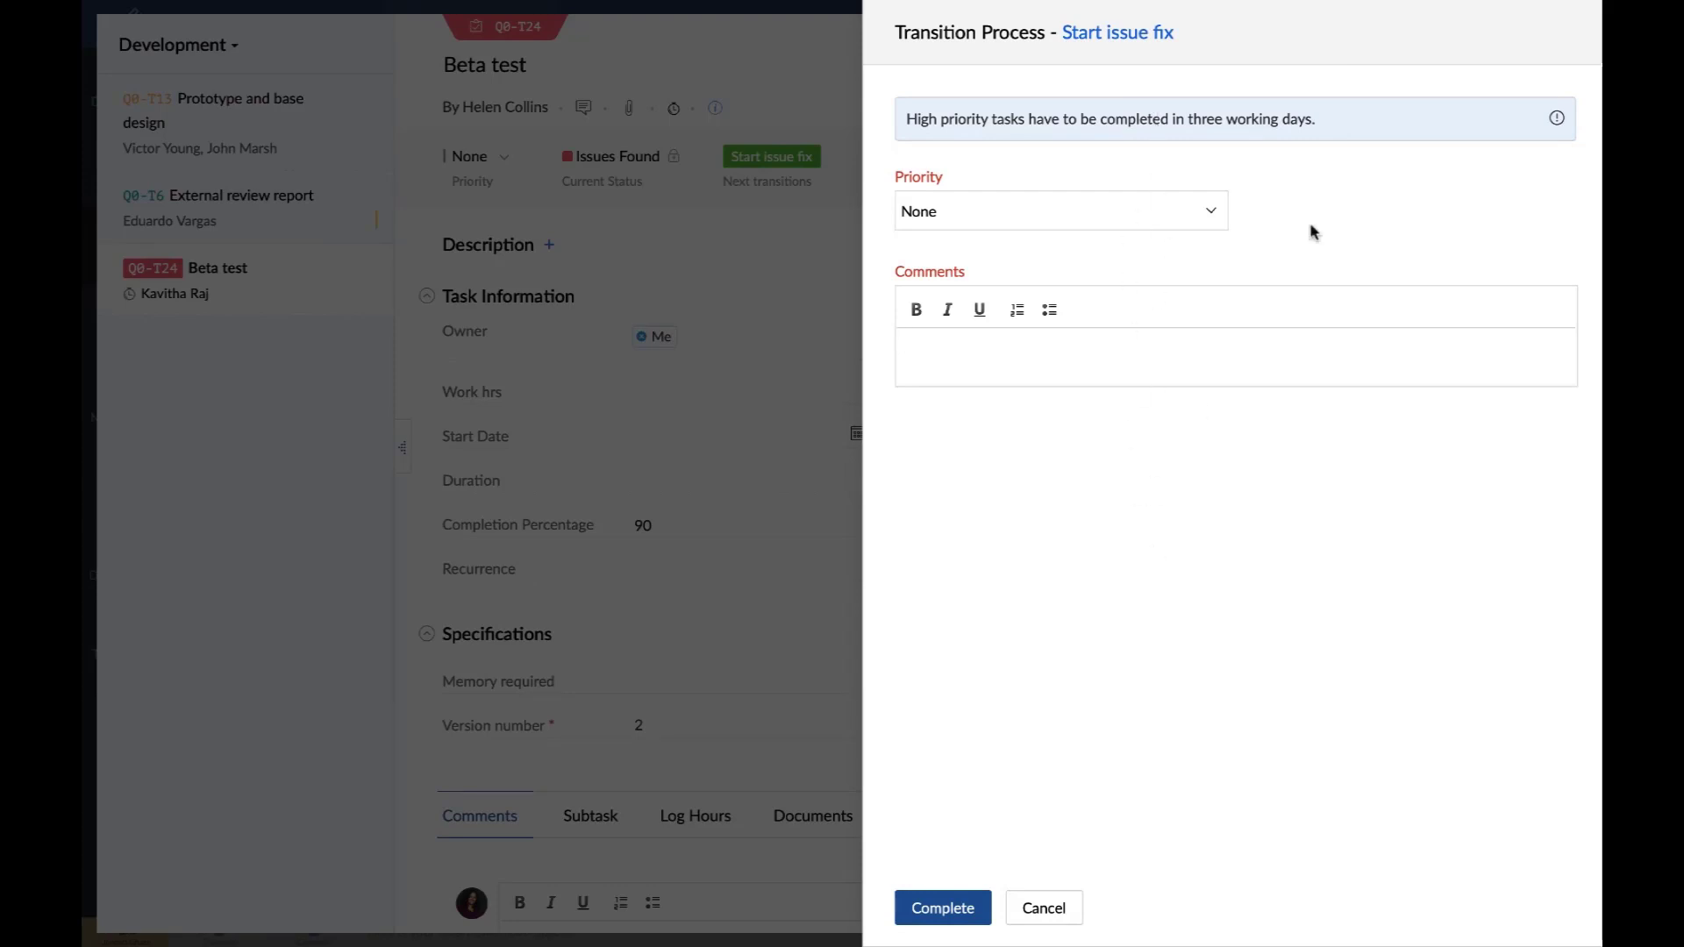
click(1203, 221)
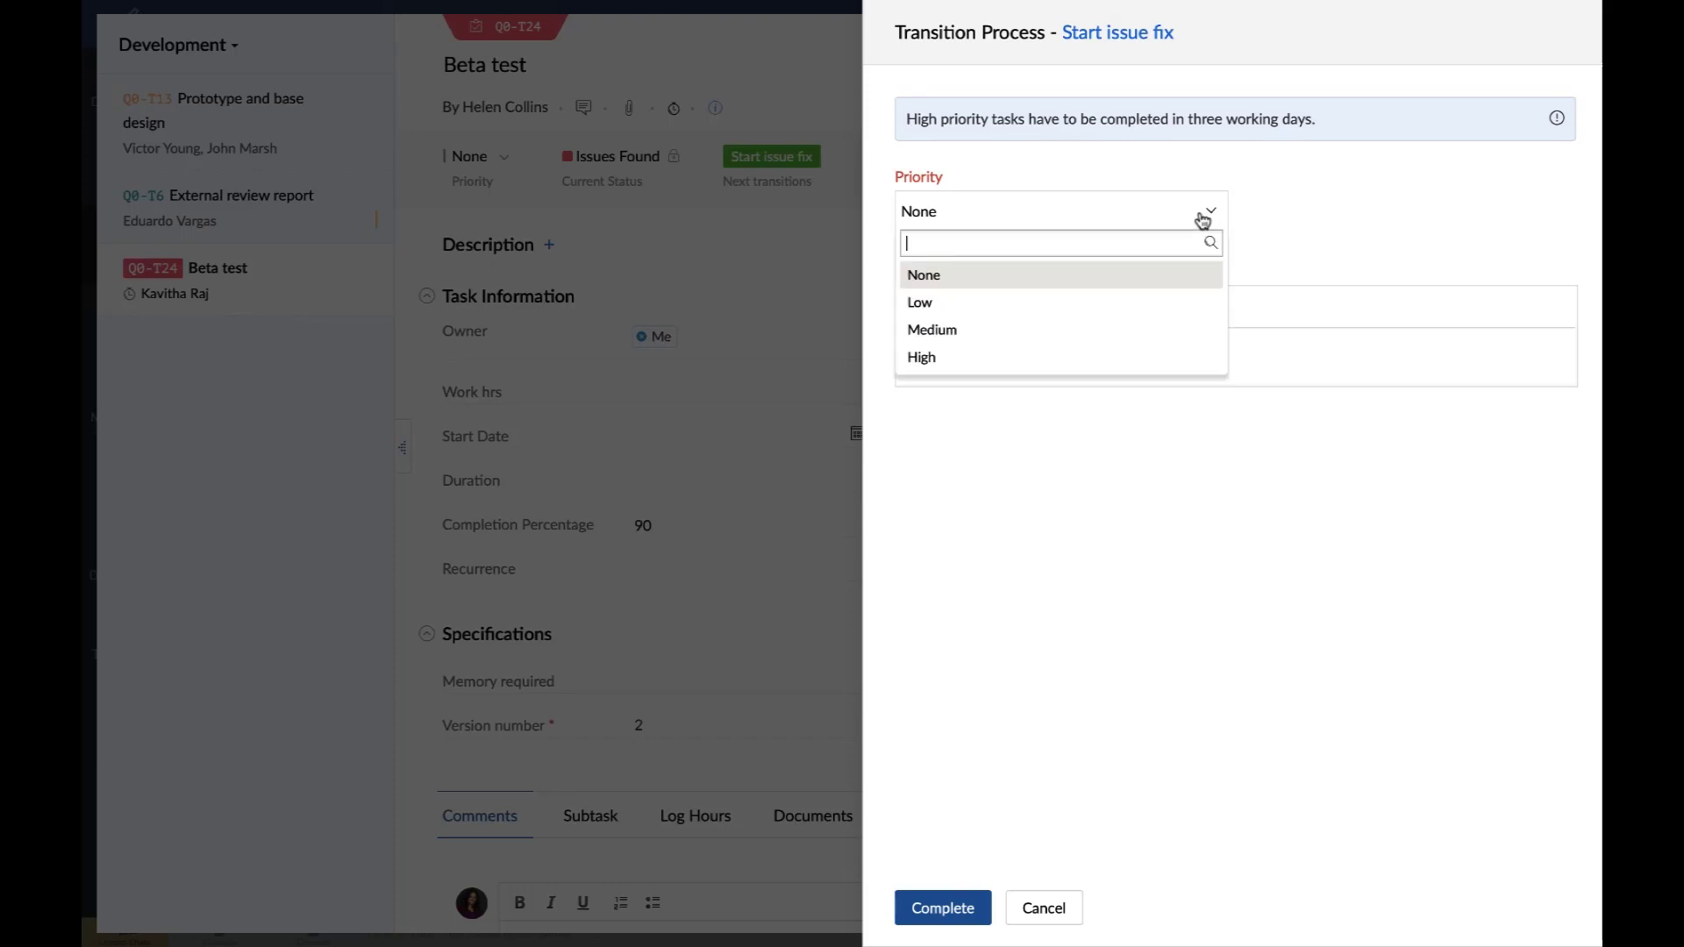
click(1184, 329)
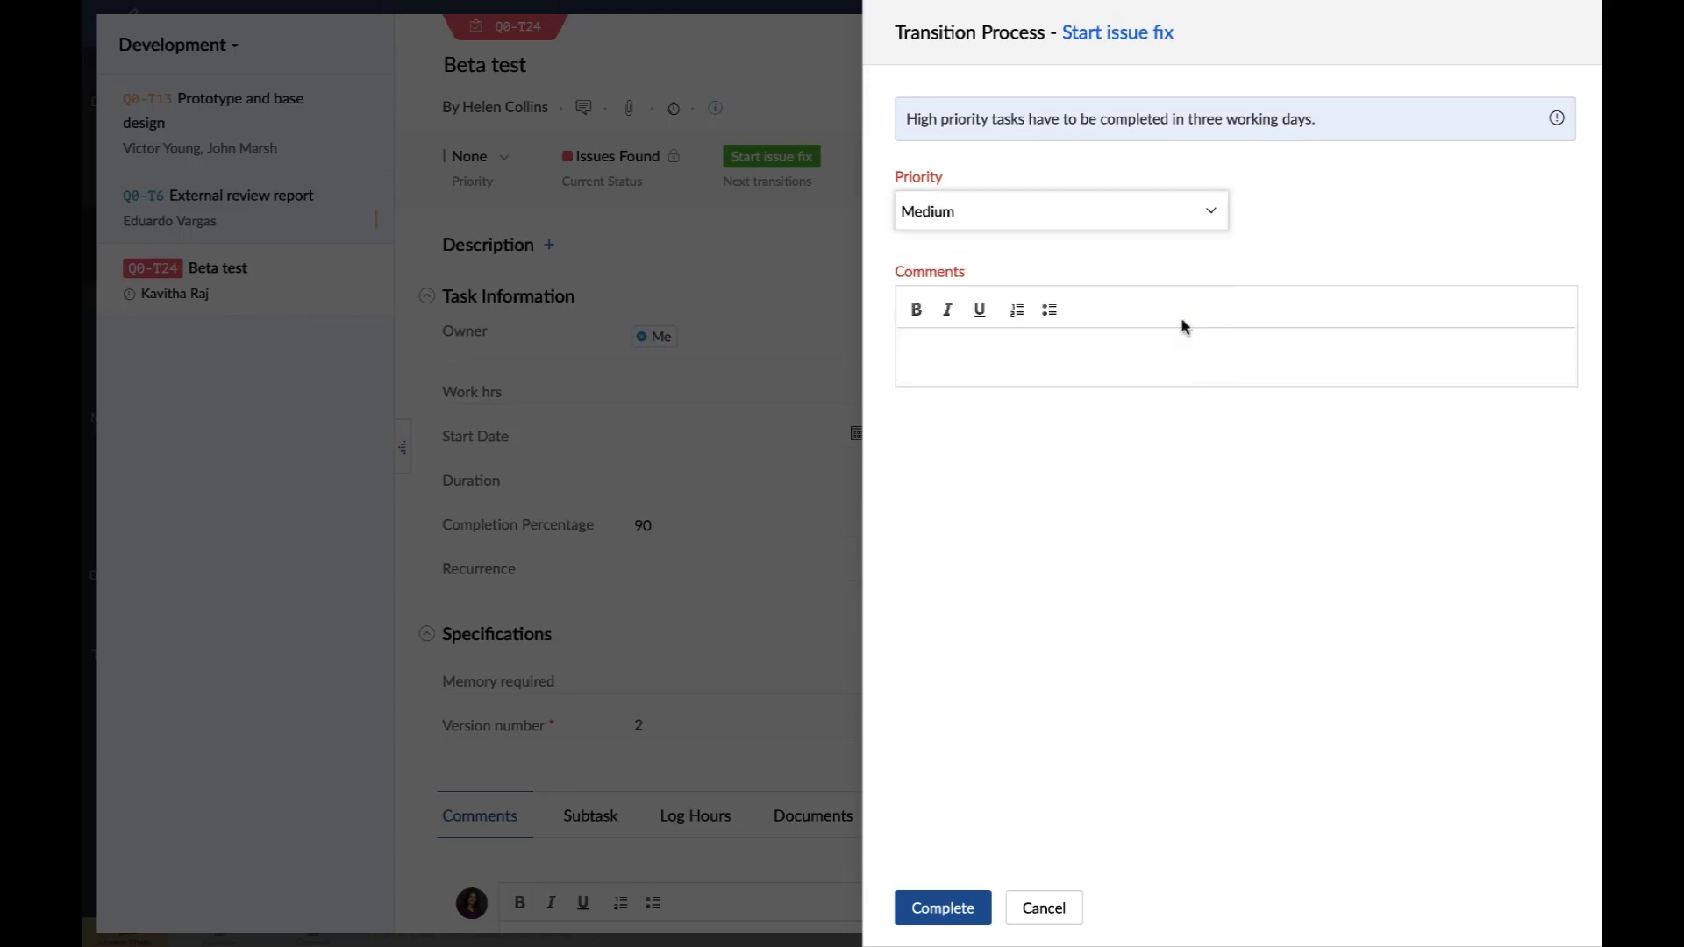
click(1078, 354)
text(Internal iss)
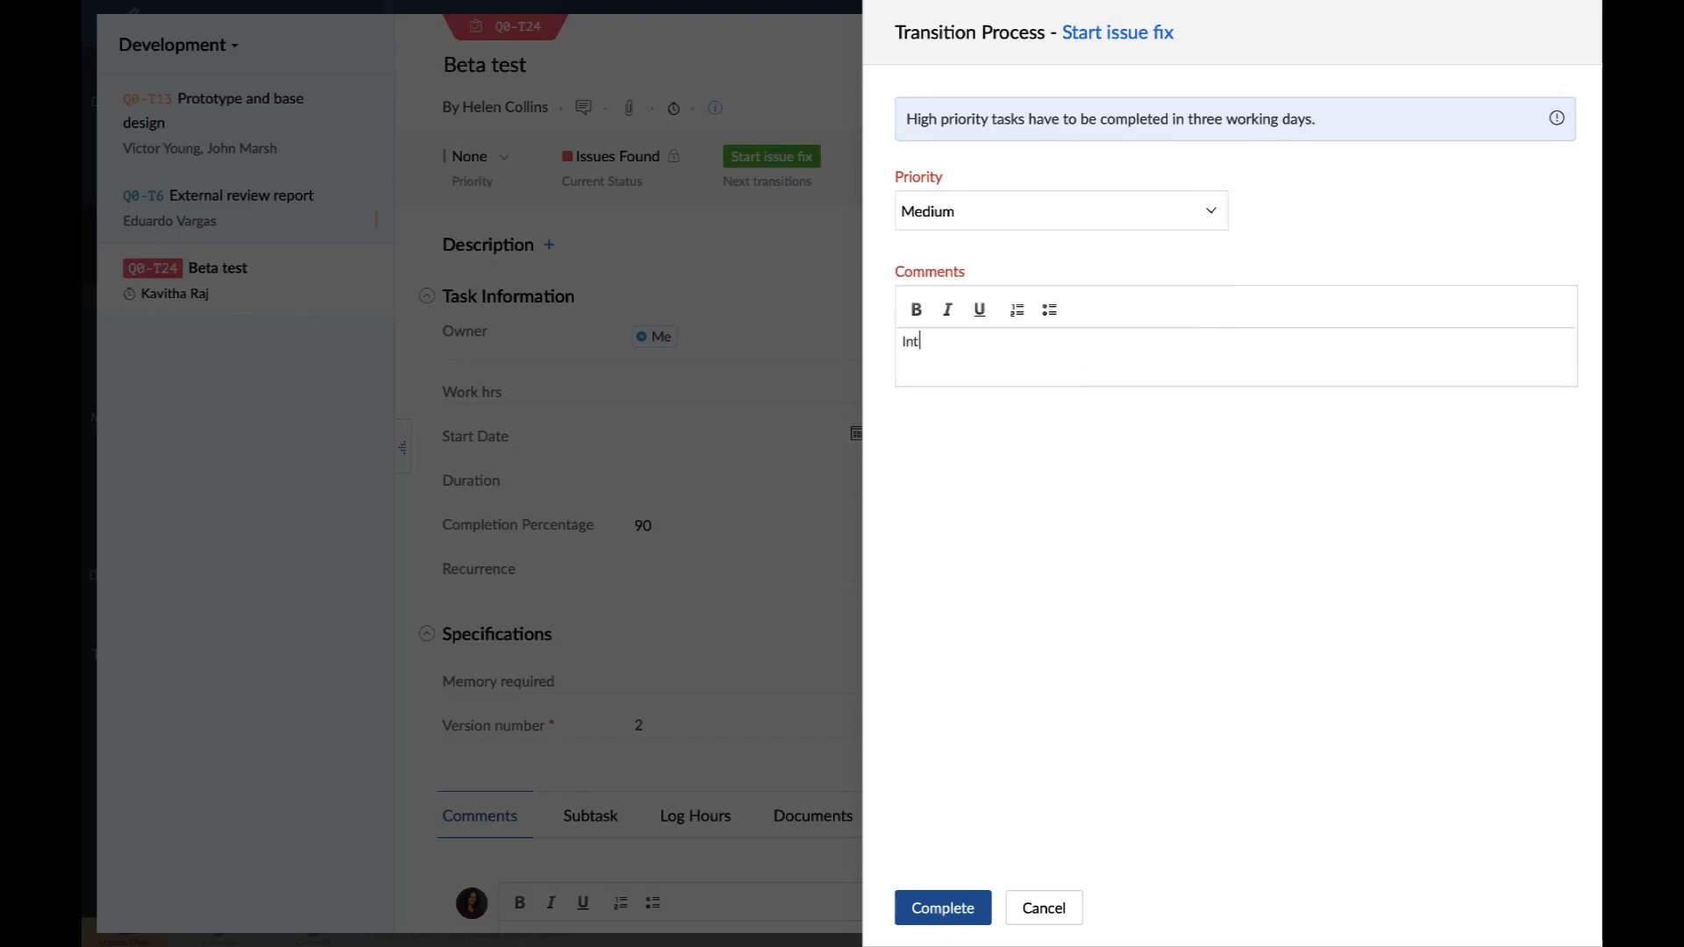
text(ue)
click(937, 909)
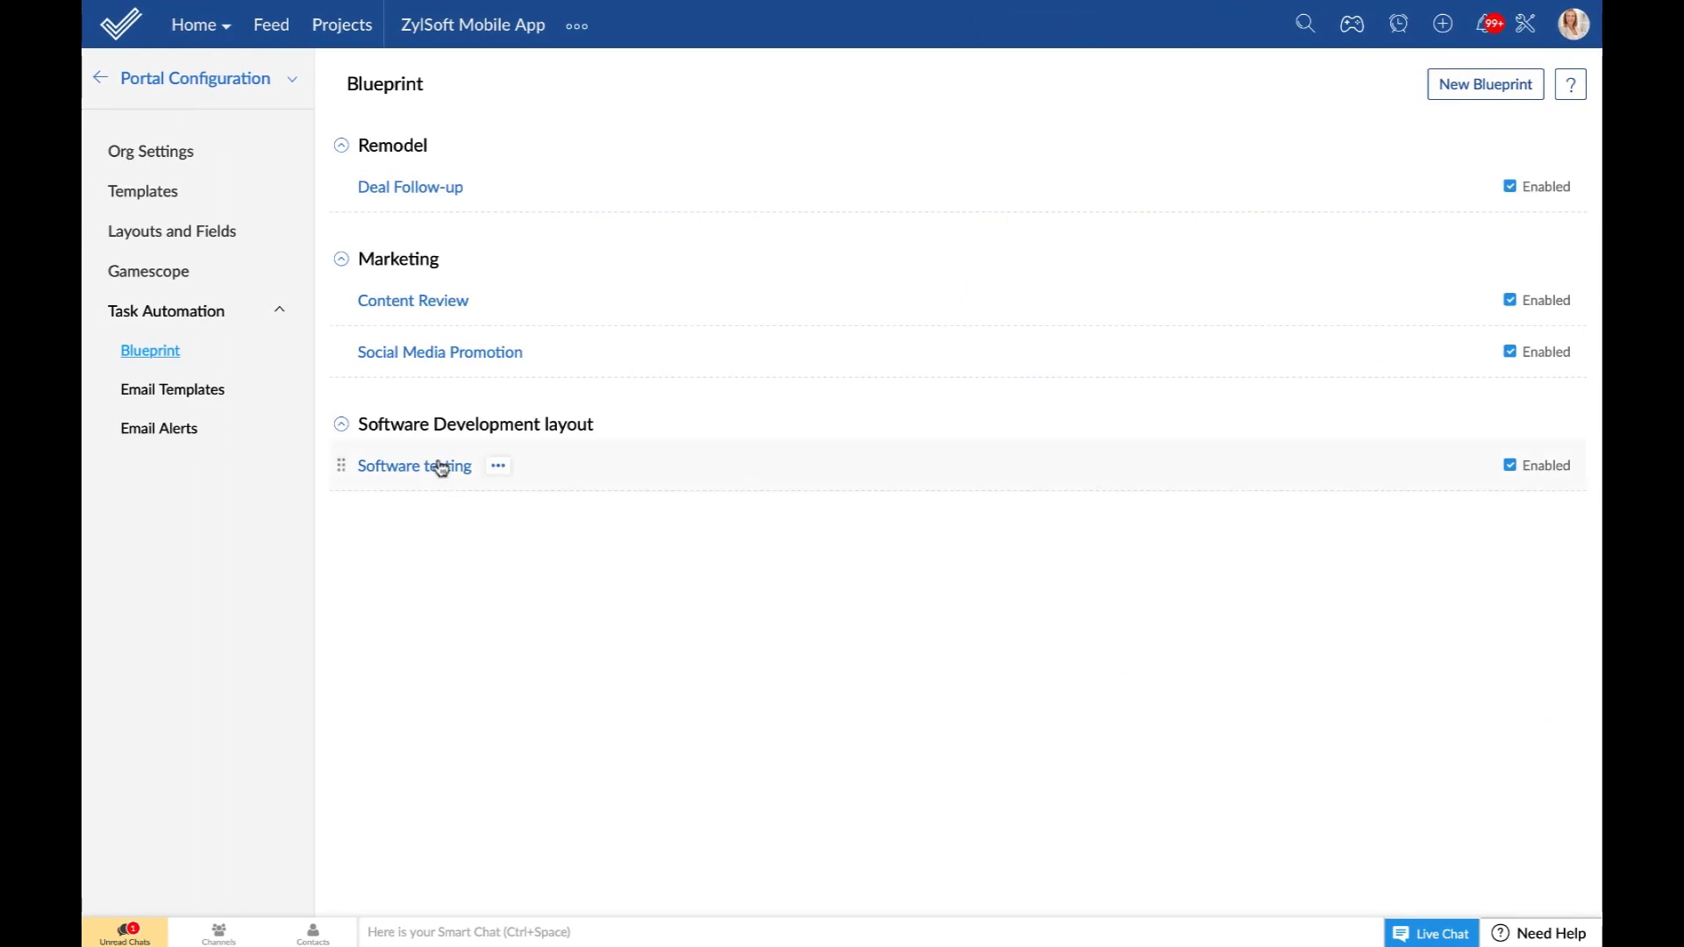
In the "Software testing" blueprint, associate the Retest email alert with the "Issue fixed" transition's After actions.
click(441, 467)
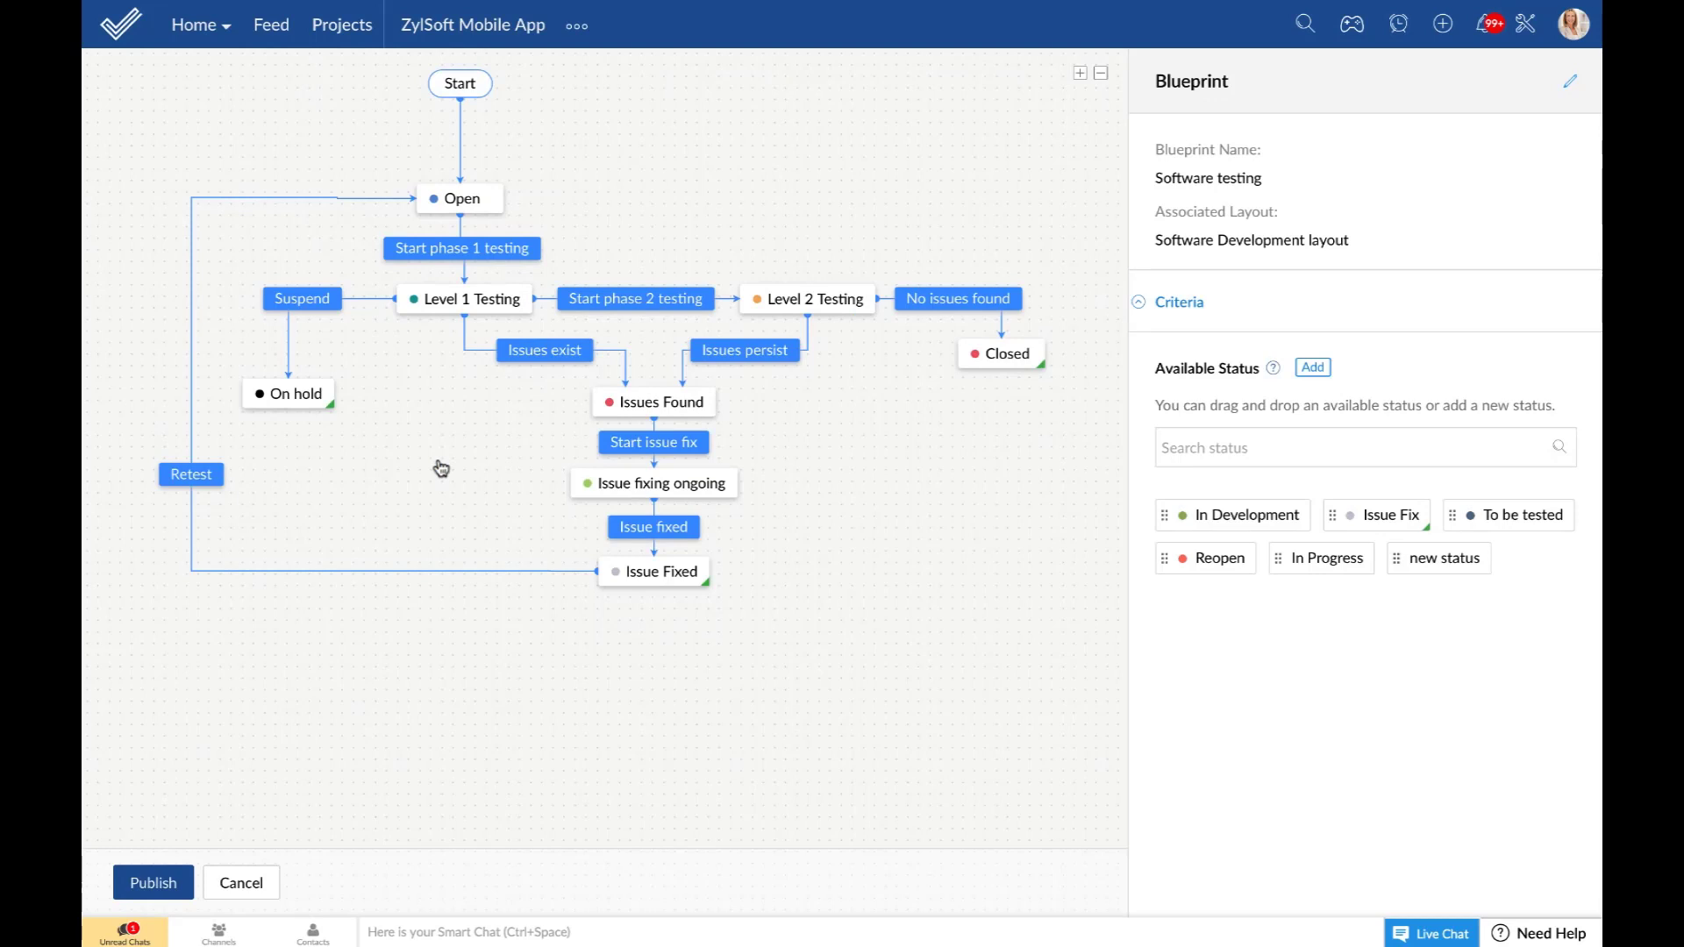
click(671, 537)
click(1356, 327)
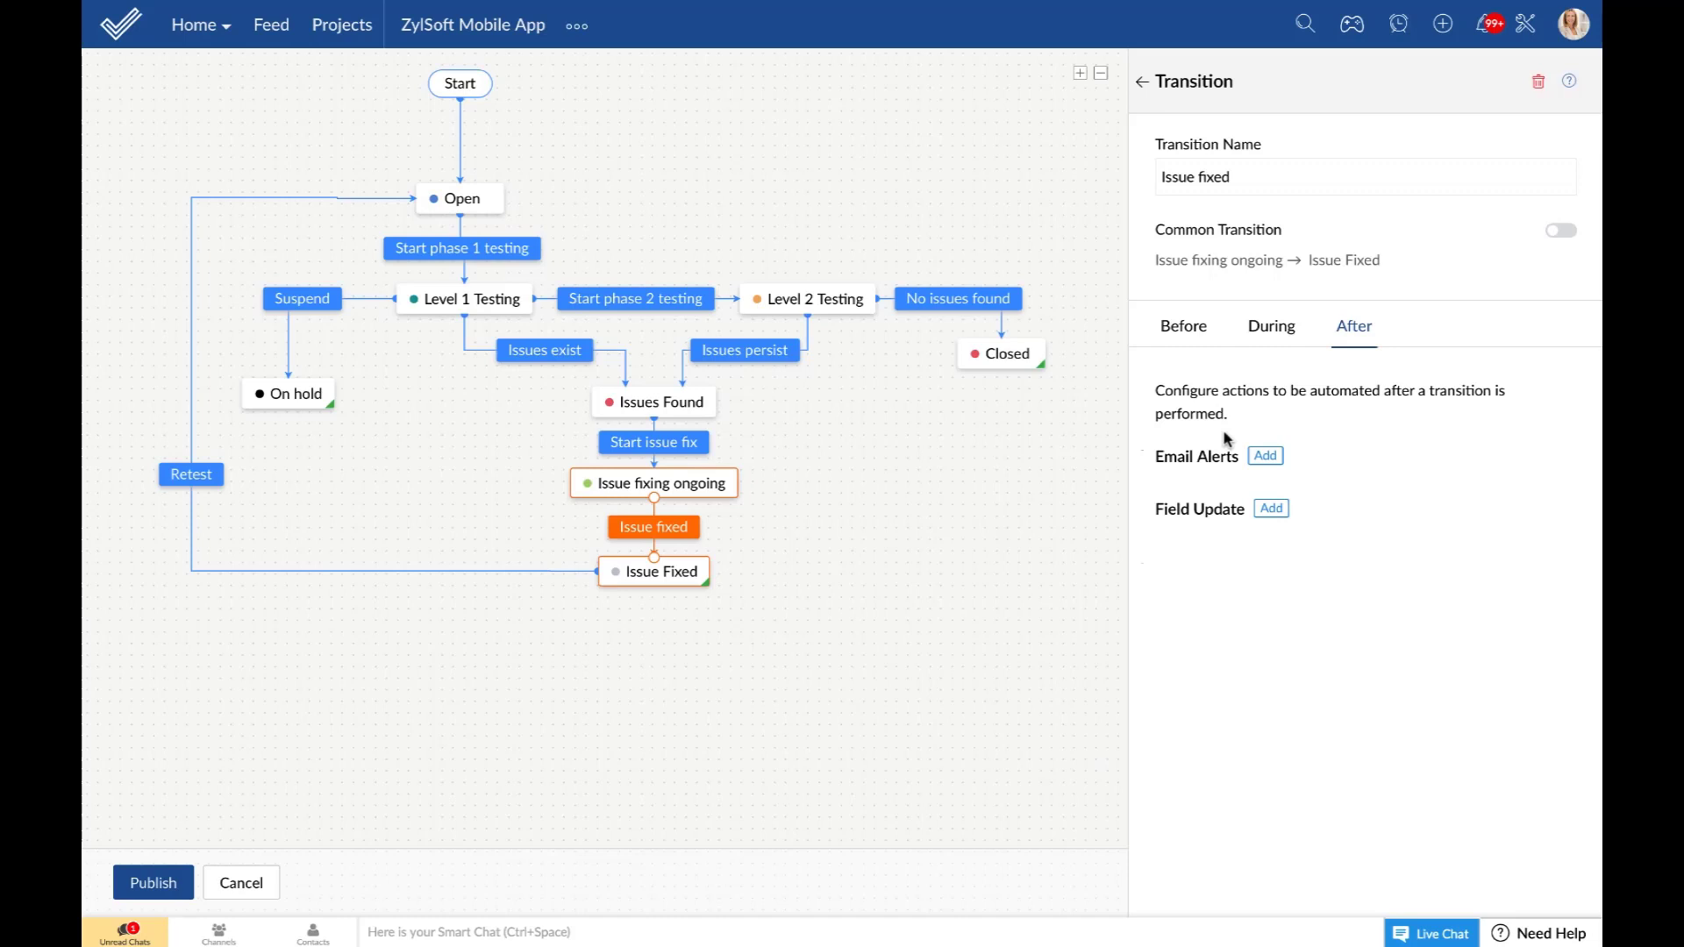
click(1264, 456)
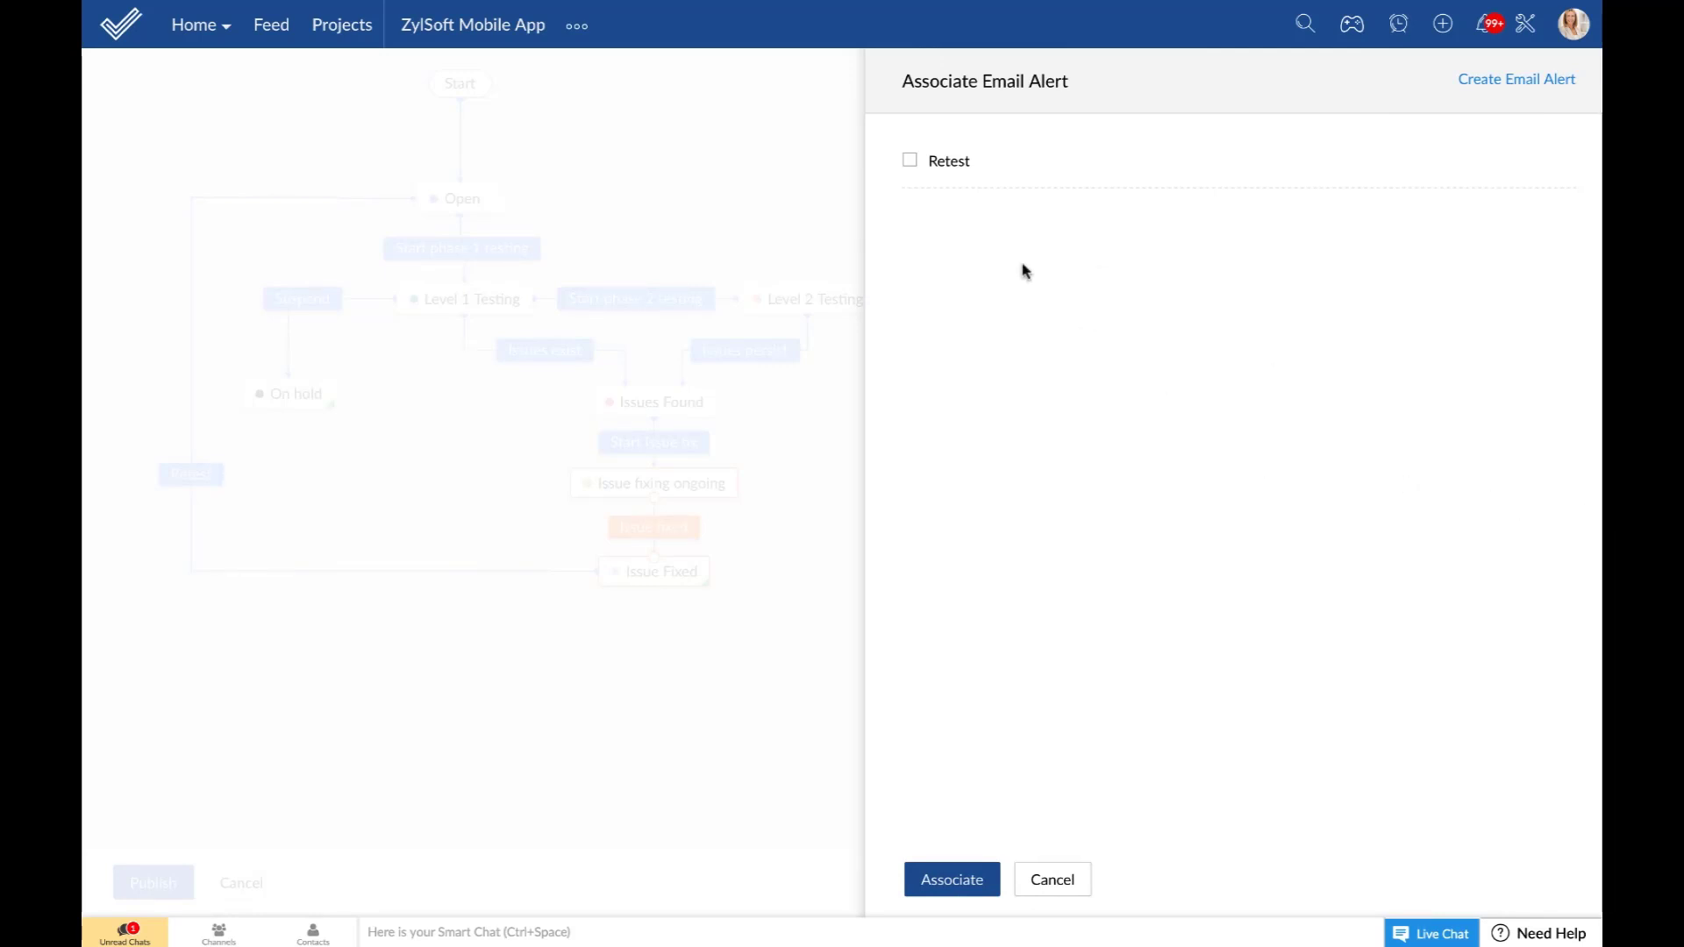
click(911, 160)
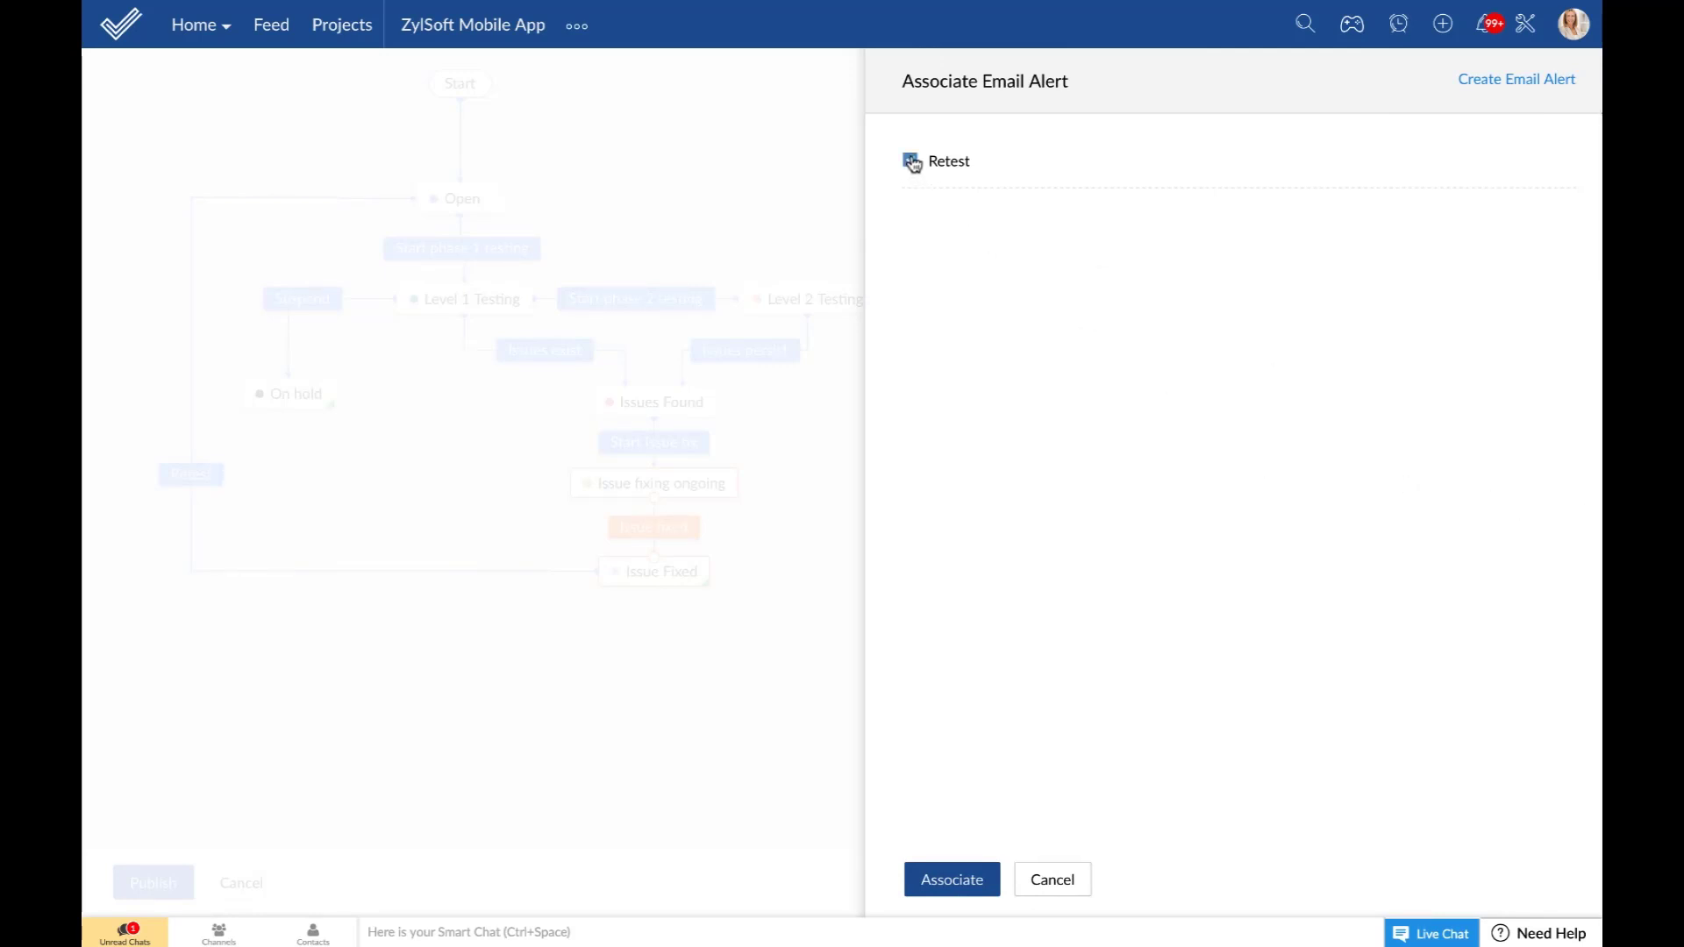
click(1508, 79)
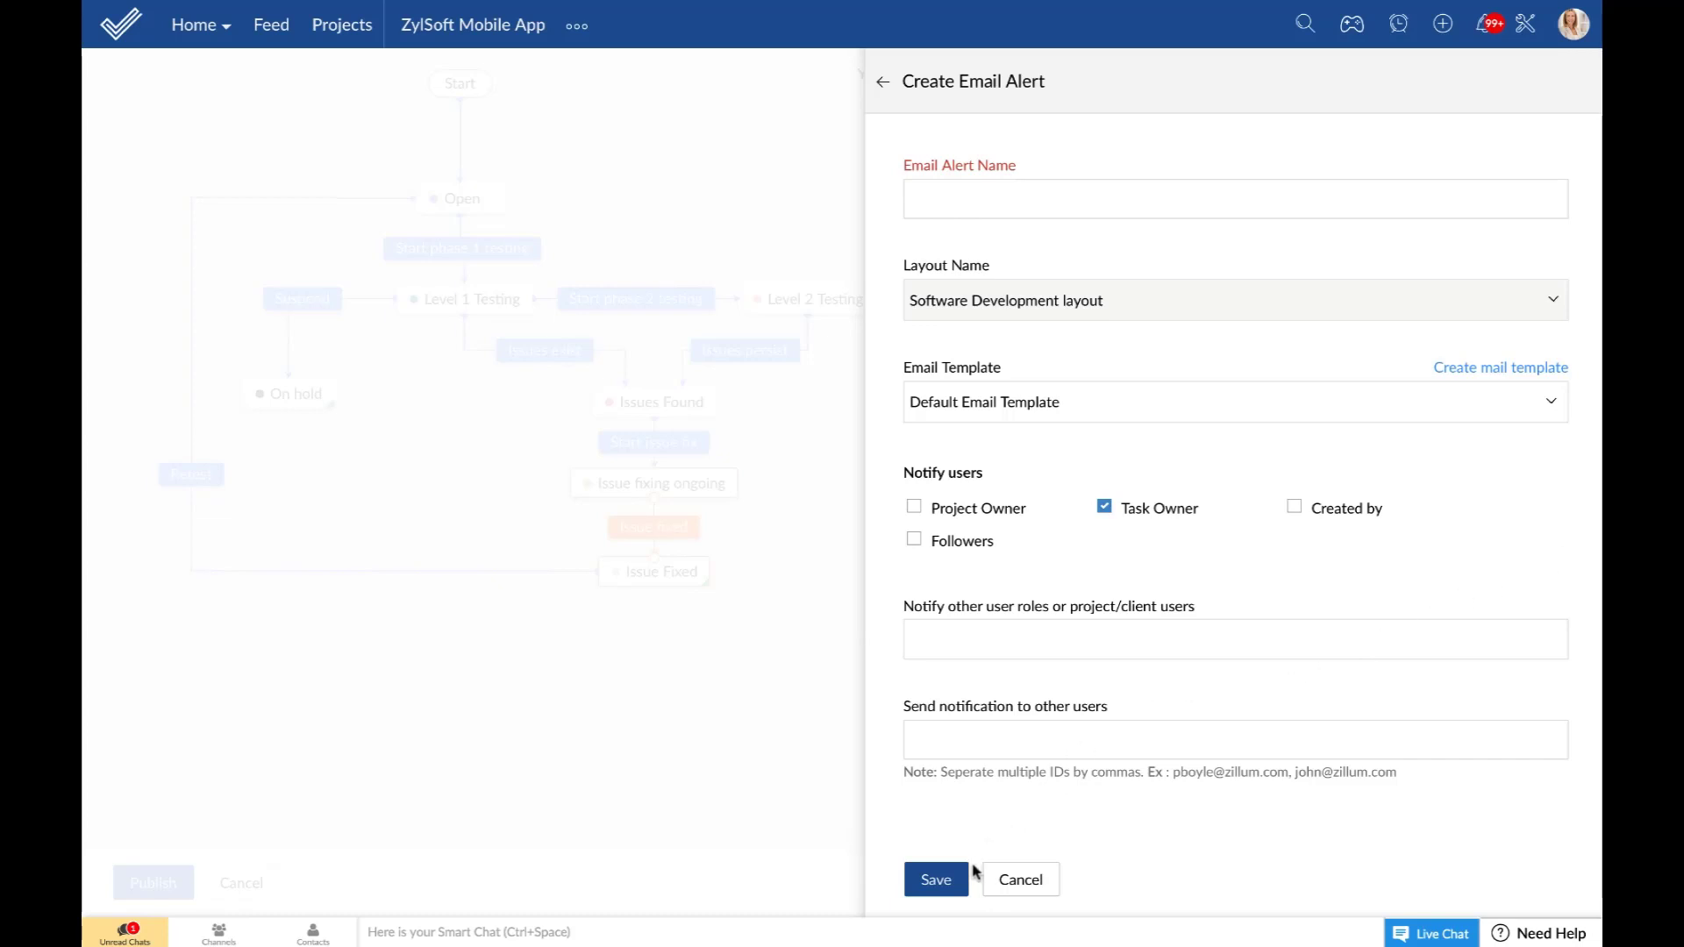
click(883, 82)
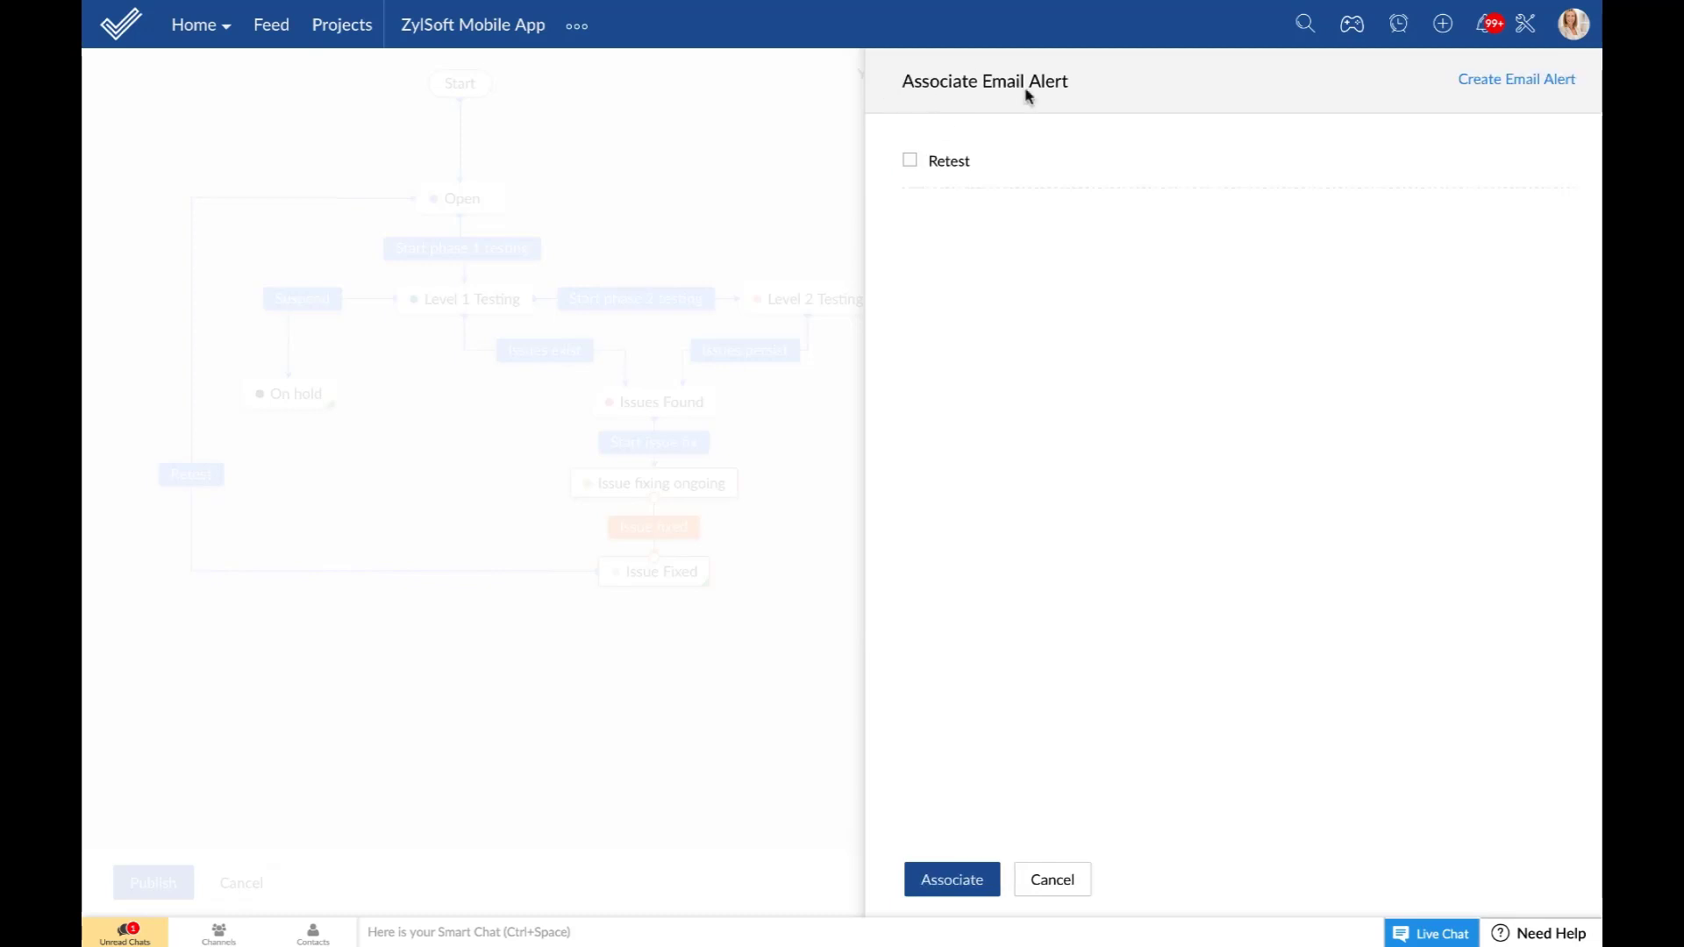
click(909, 160)
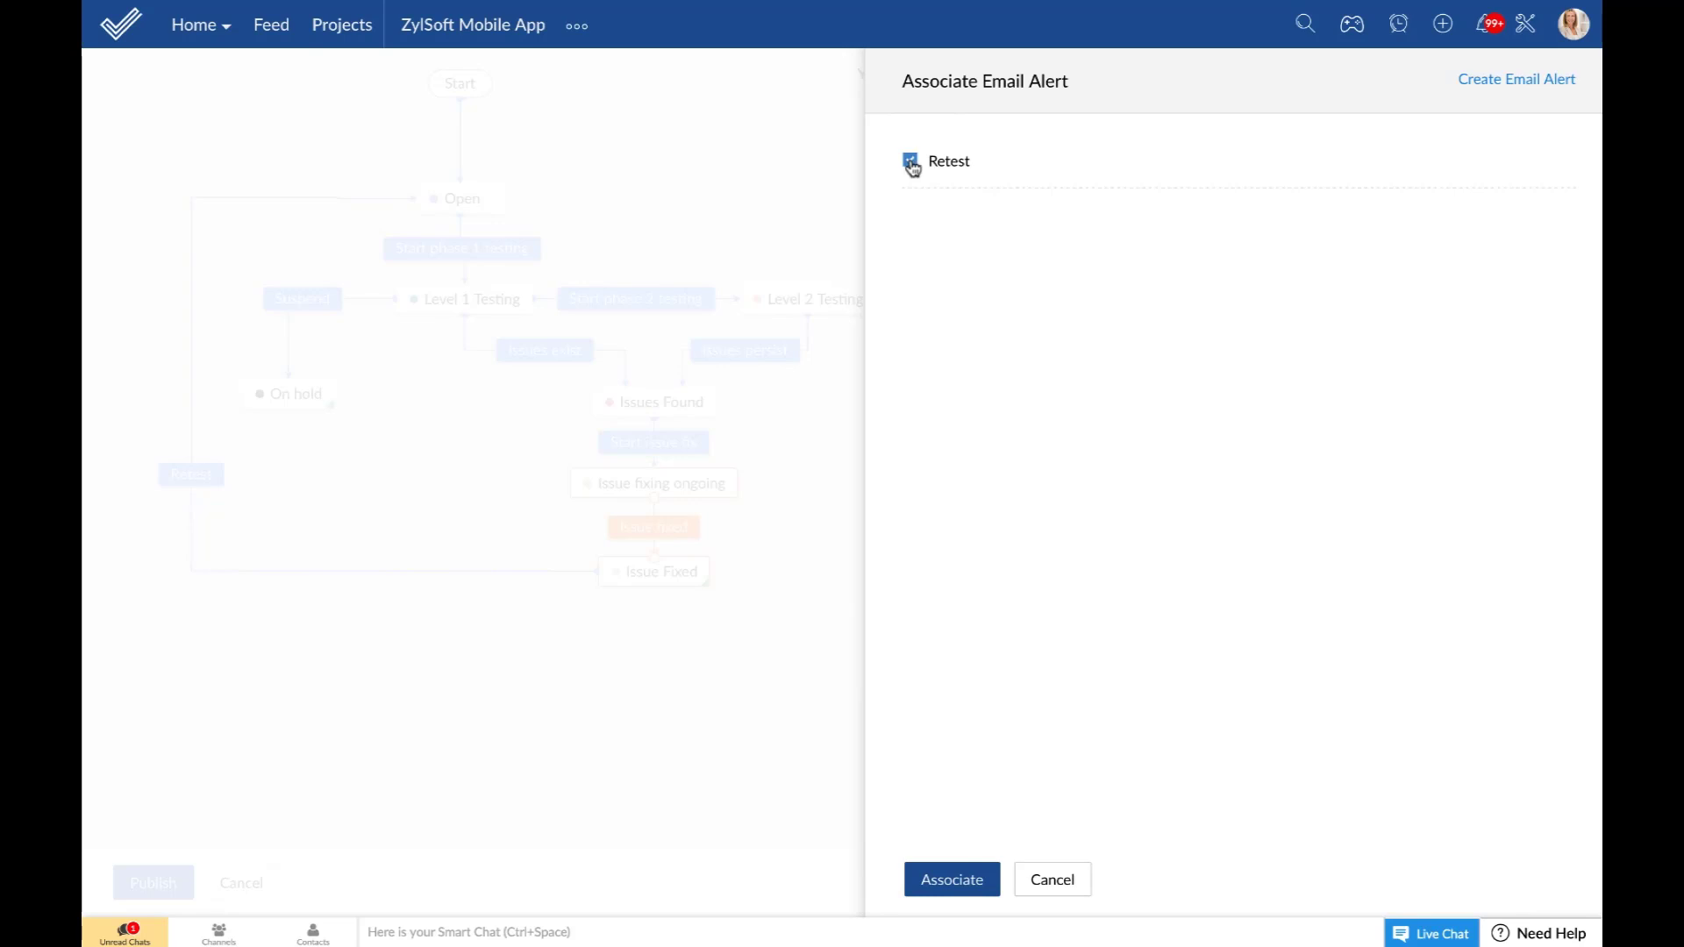
click(951, 880)
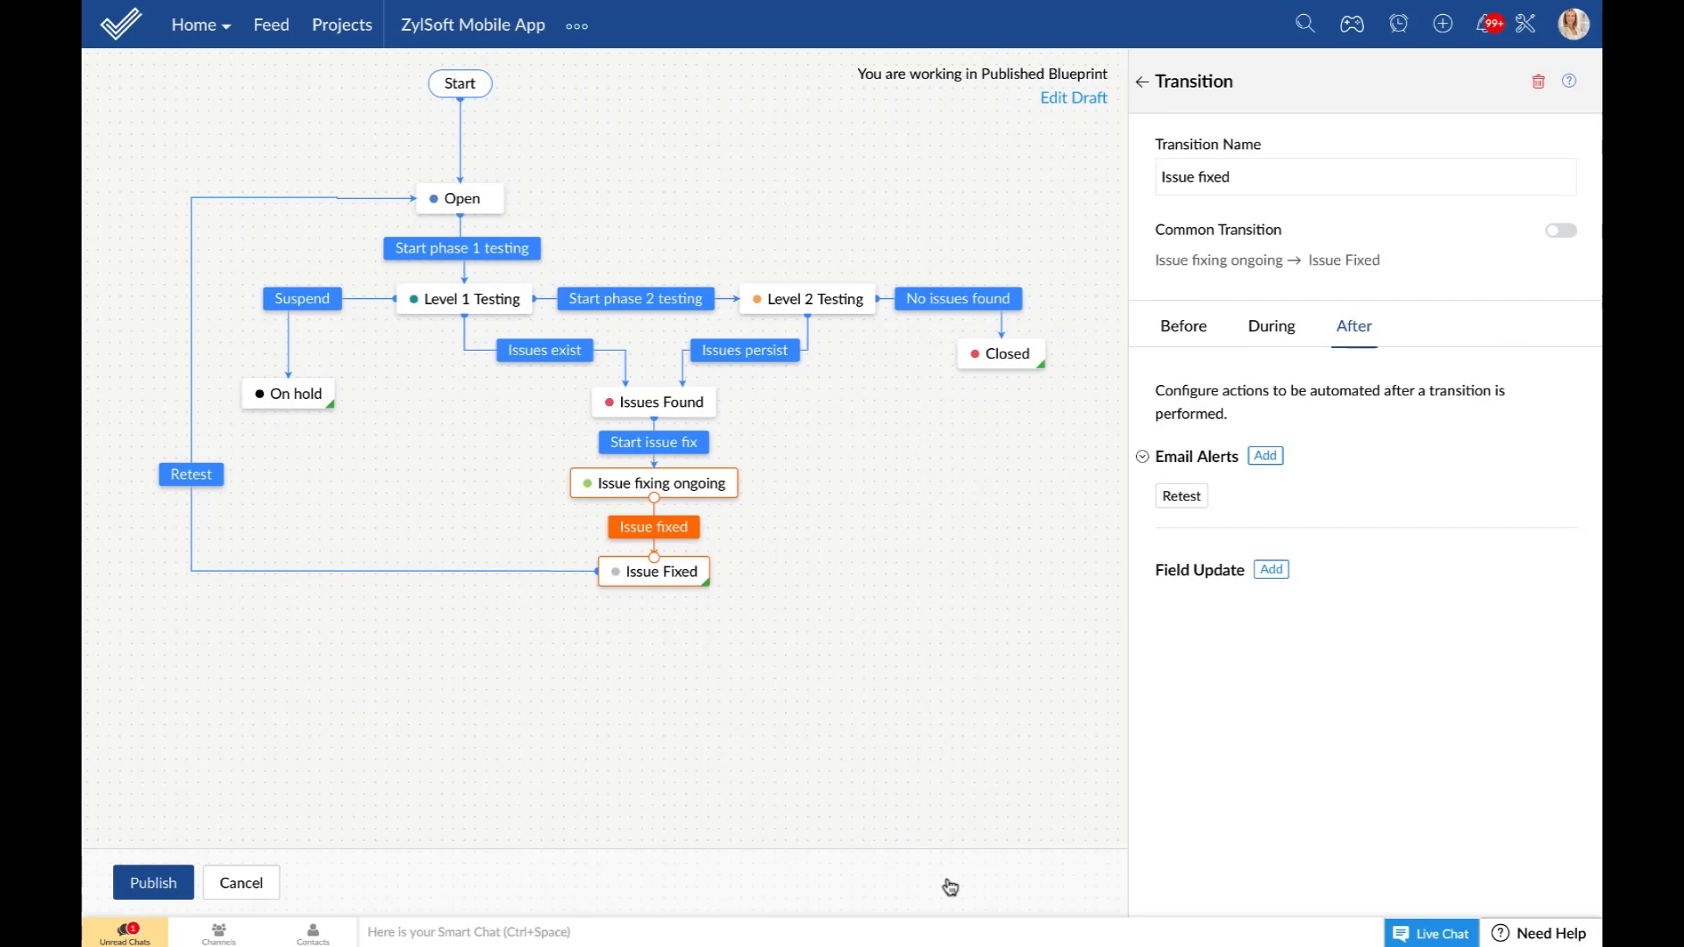
Add a field update to the "Issue fixed" transition's After actions that sets Due Date to Tomorrow, and save it.
click(1271, 571)
click(1042, 161)
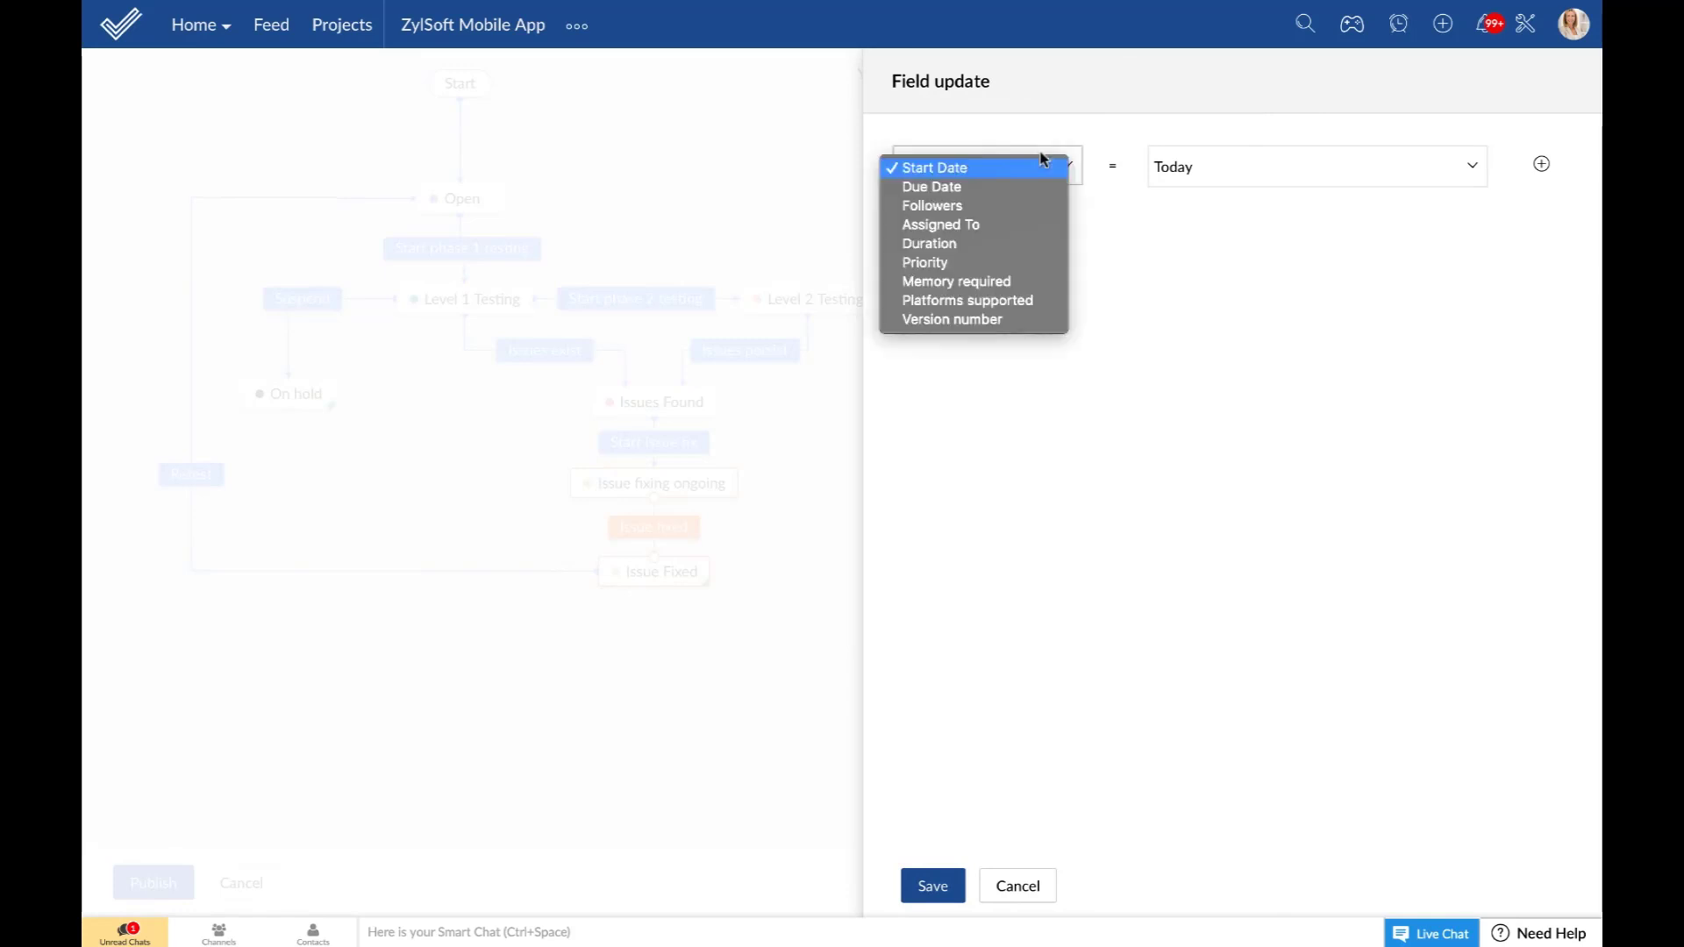
click(1033, 189)
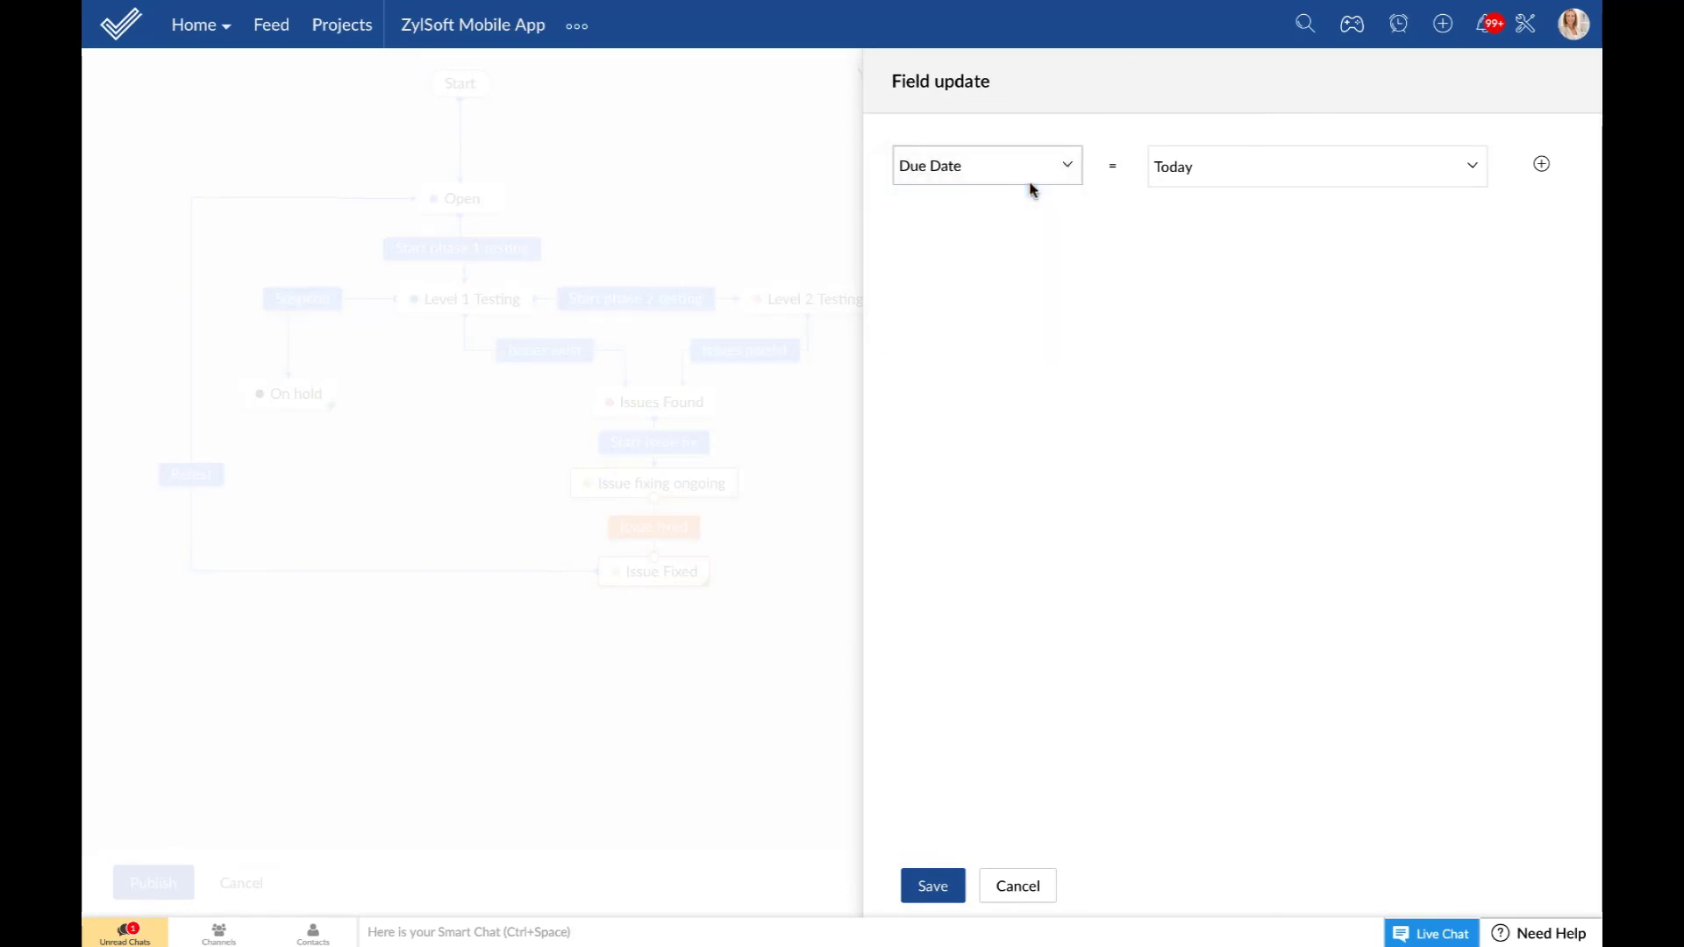
click(1263, 168)
click(1296, 190)
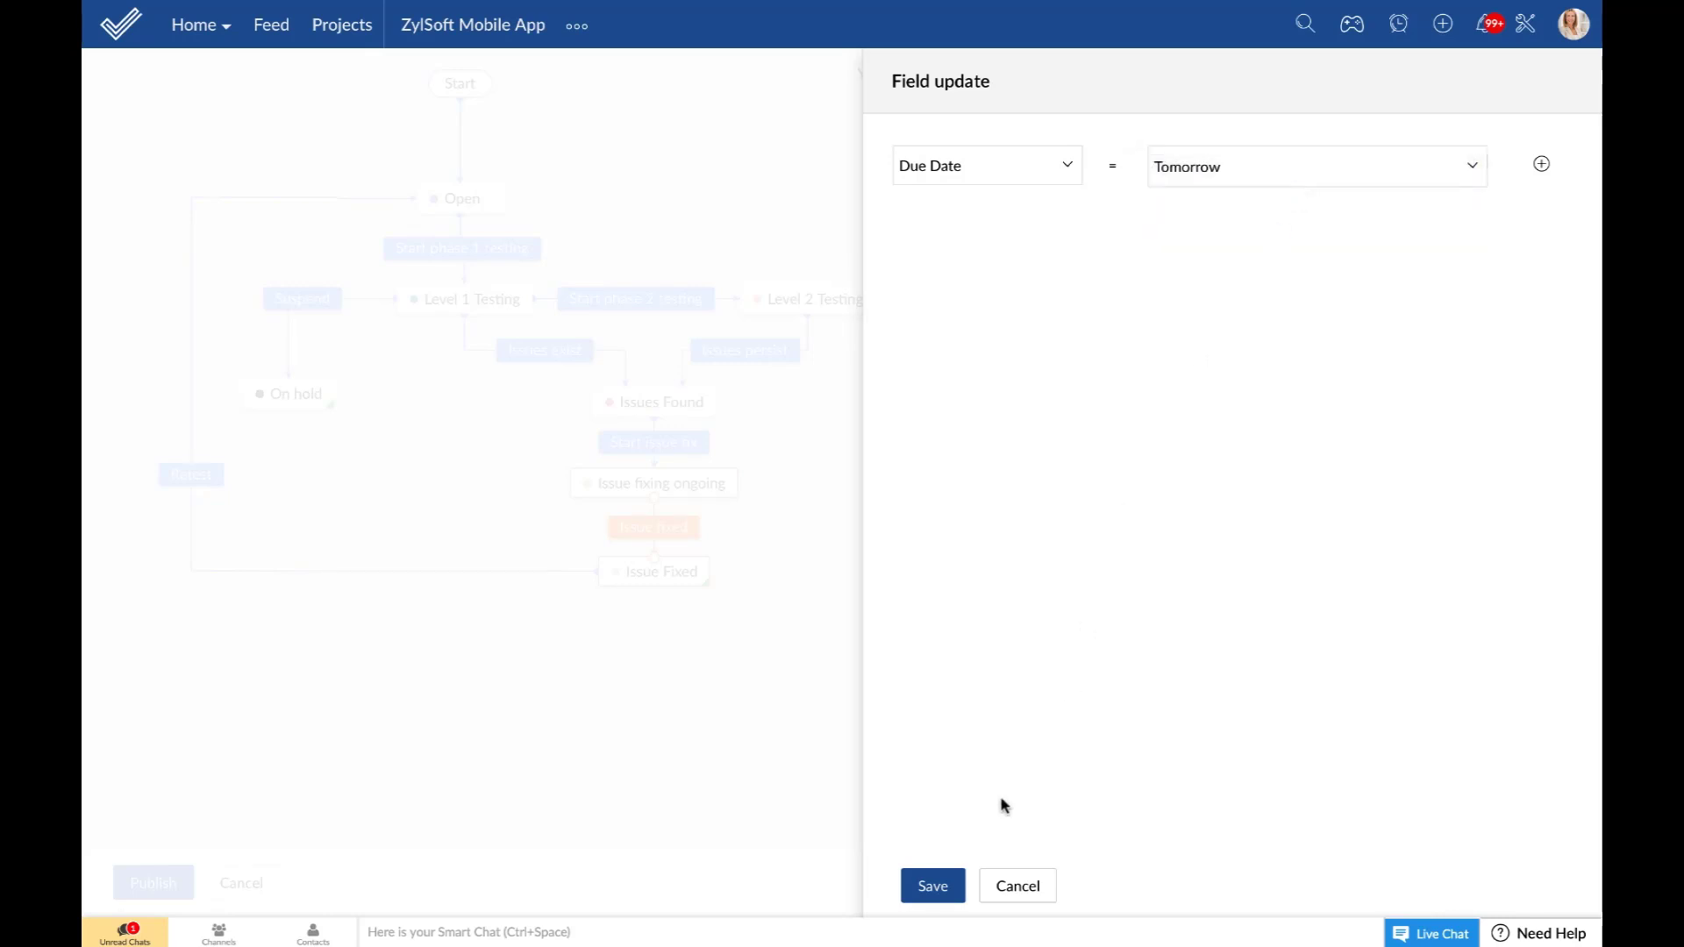
click(935, 887)
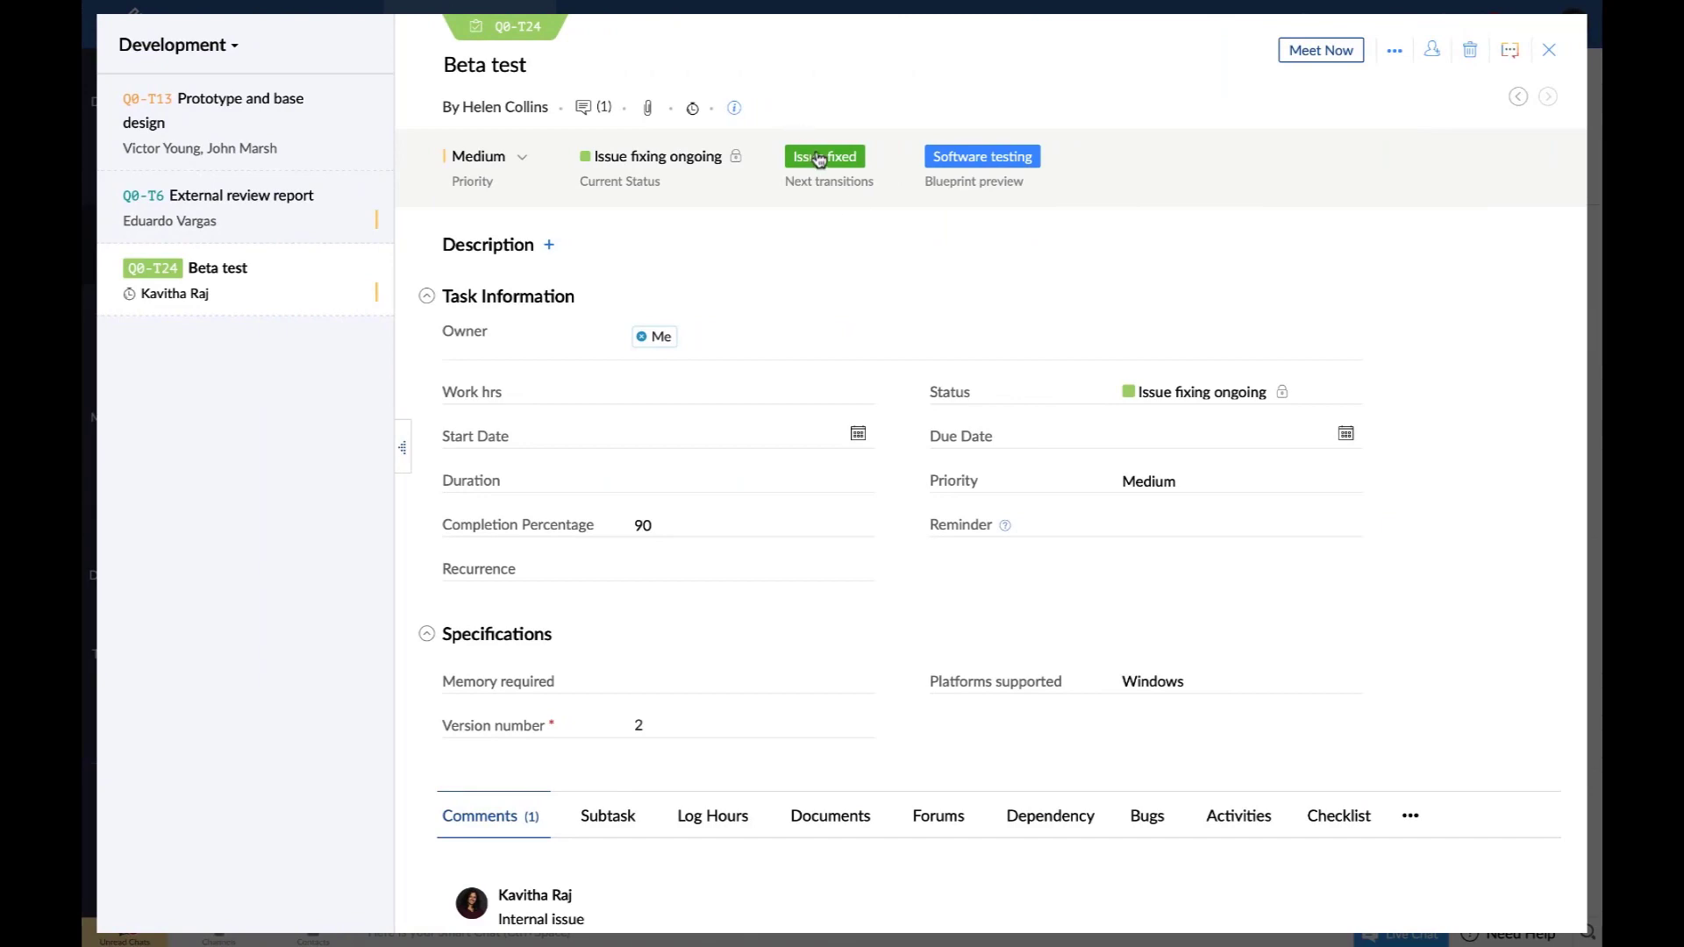
From the tester's account, complete the "Issue fixed" transition on the Beta test task.
click(820, 160)
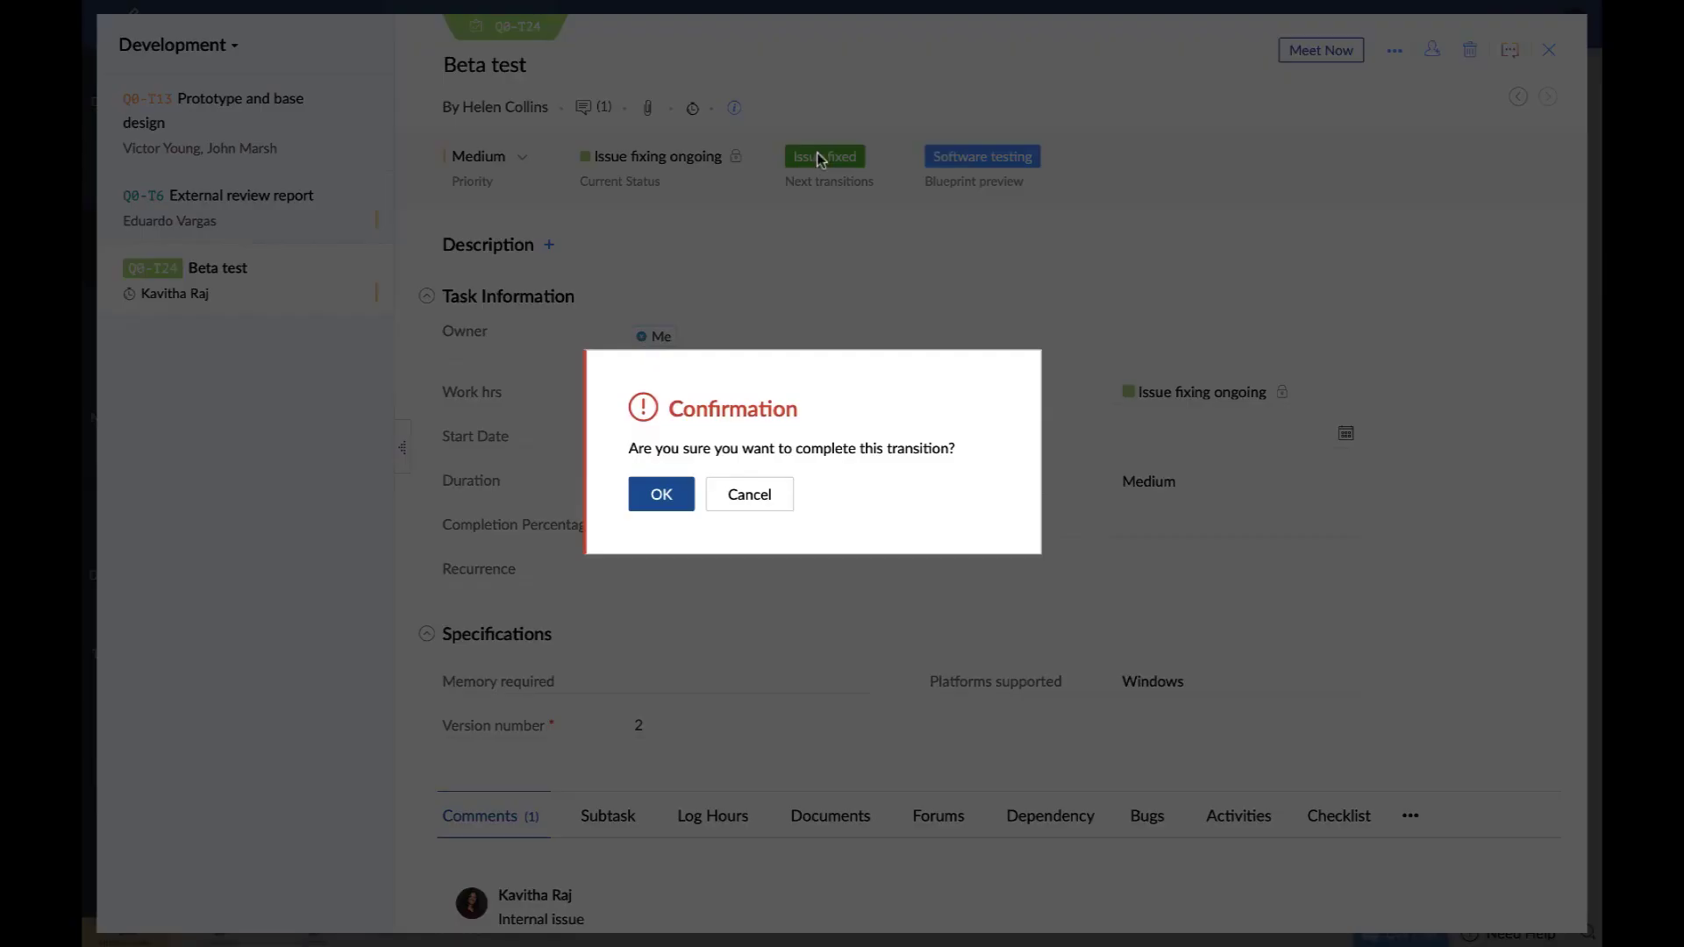
click(677, 502)
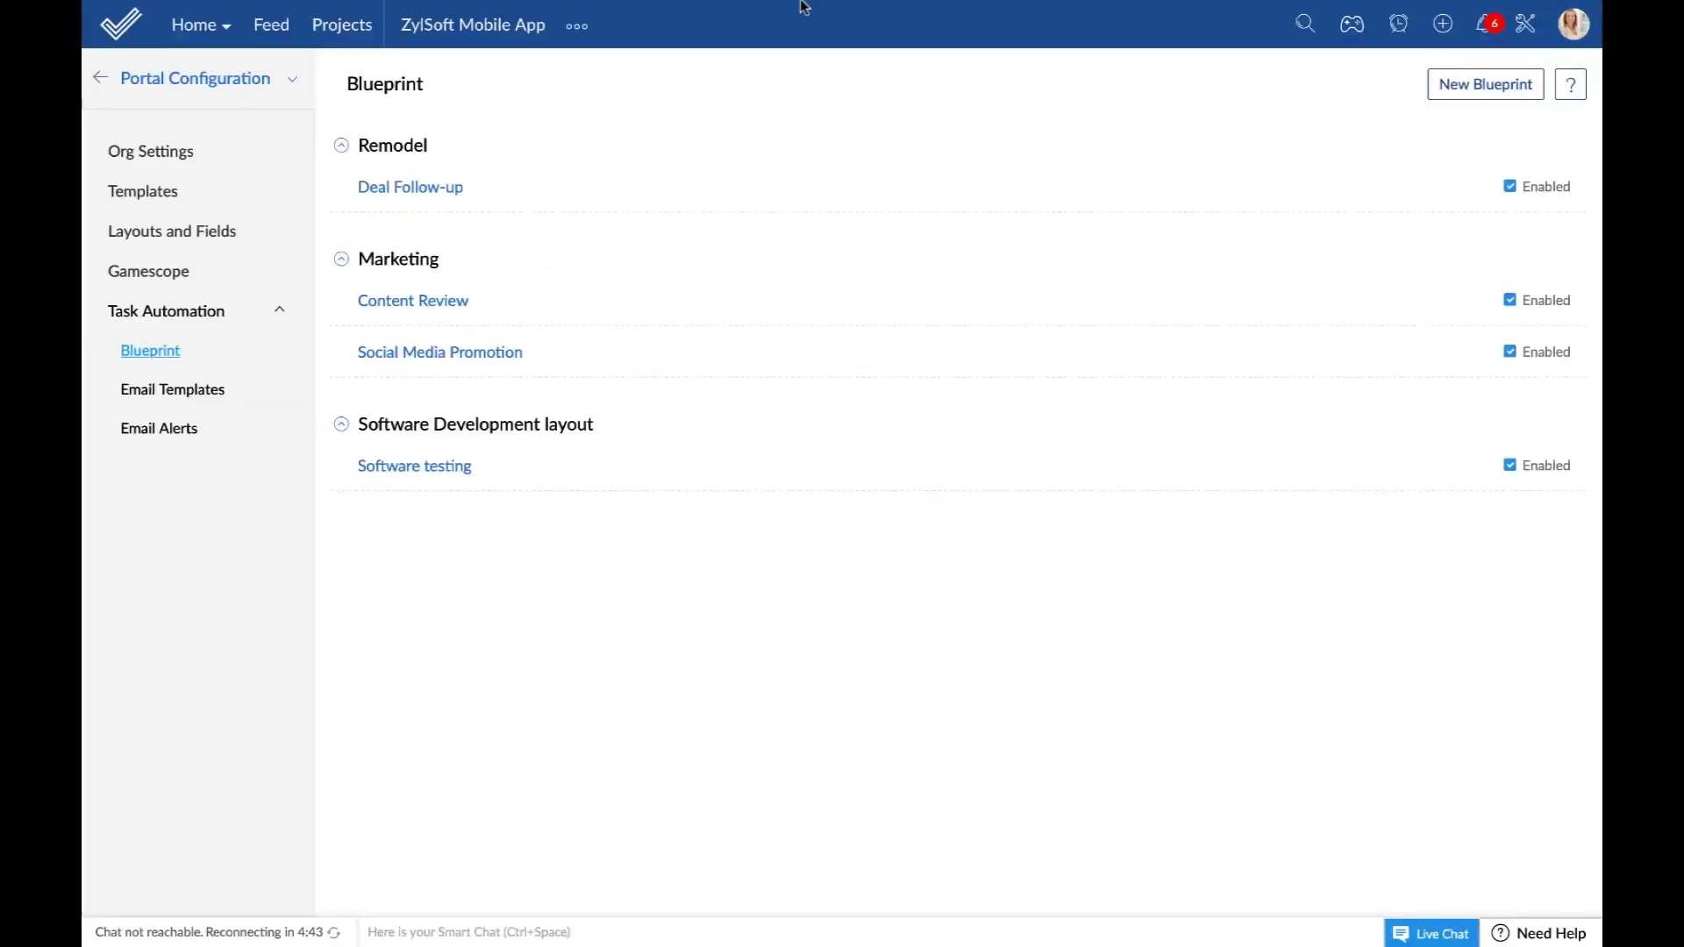
Switch to Zoho Mail and read the "Task marked "Issue Fixed"" notification email.
mouse_move(805, 7)
click(1092, 82)
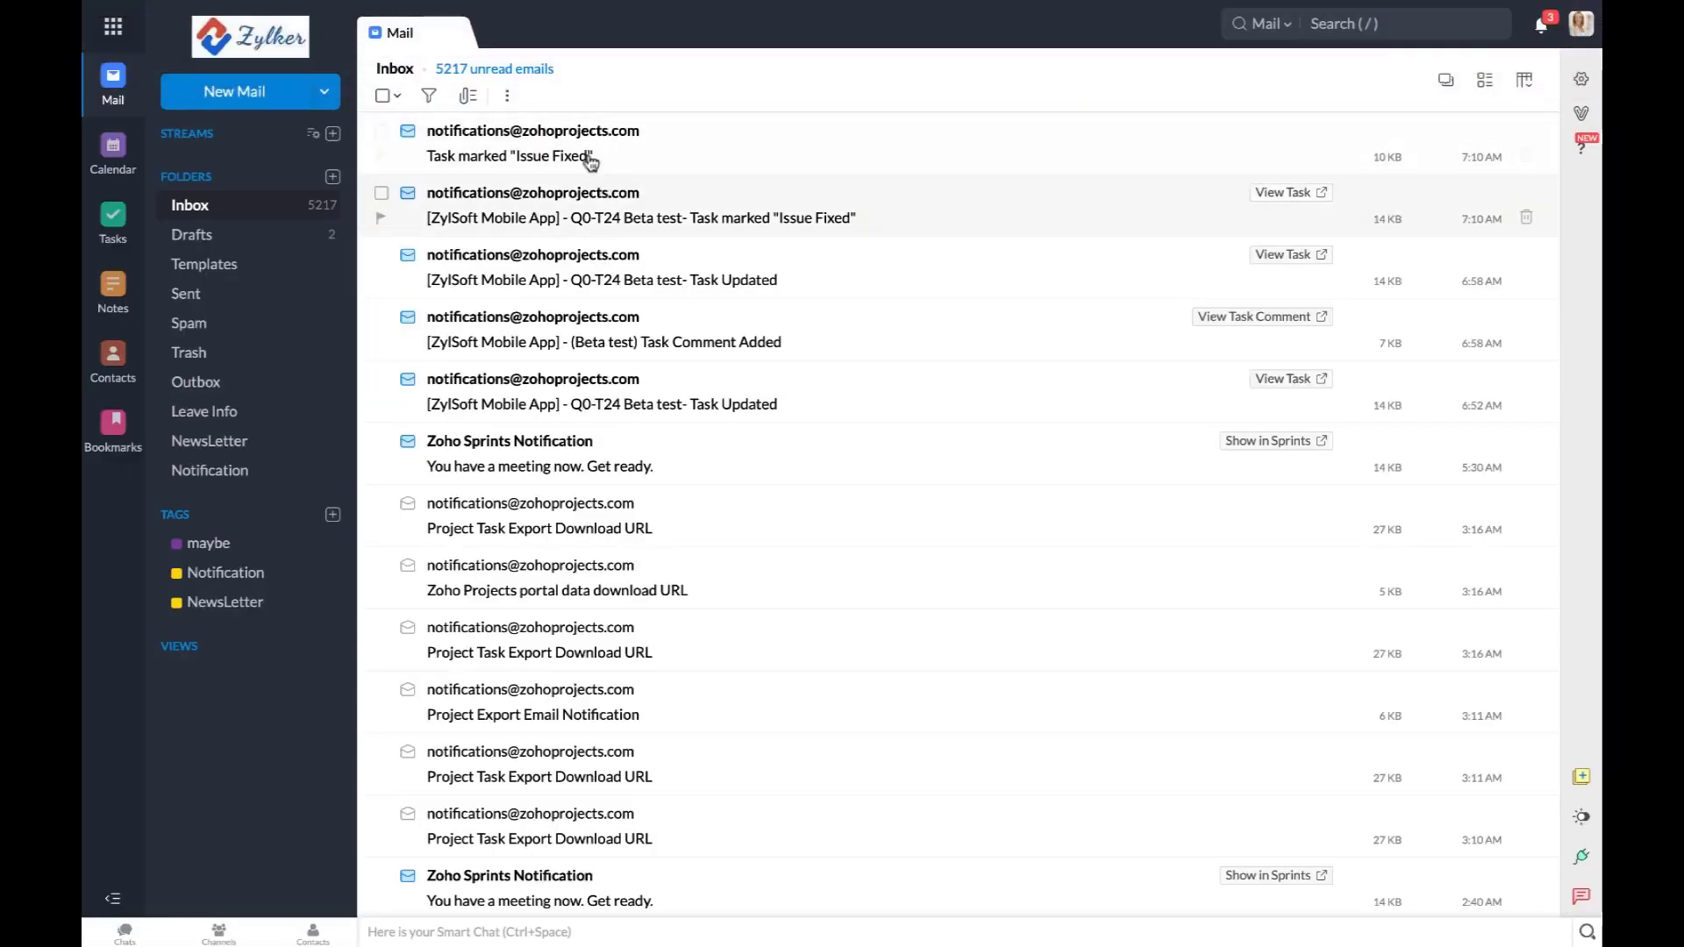
click(585, 161)
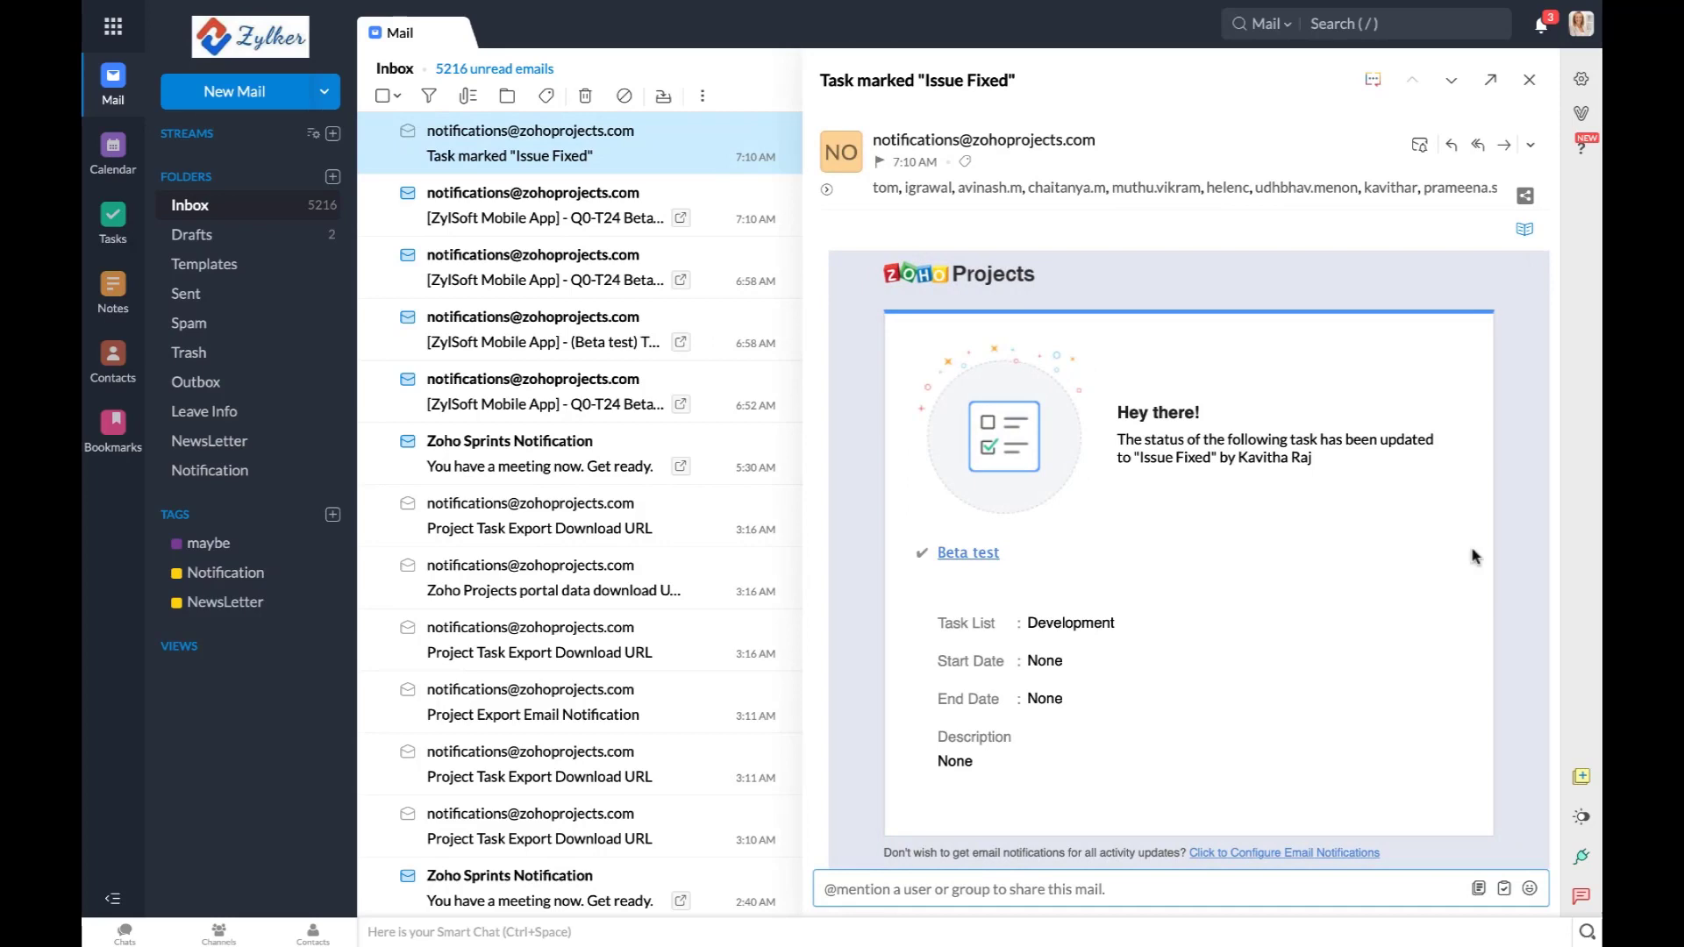
In Zoho Projects, make "Suspend" in the "Software testing" blueprint a common transition from every status except Open, and save the blueprint as a draft.
mouse_move(410, 7)
click(455, 77)
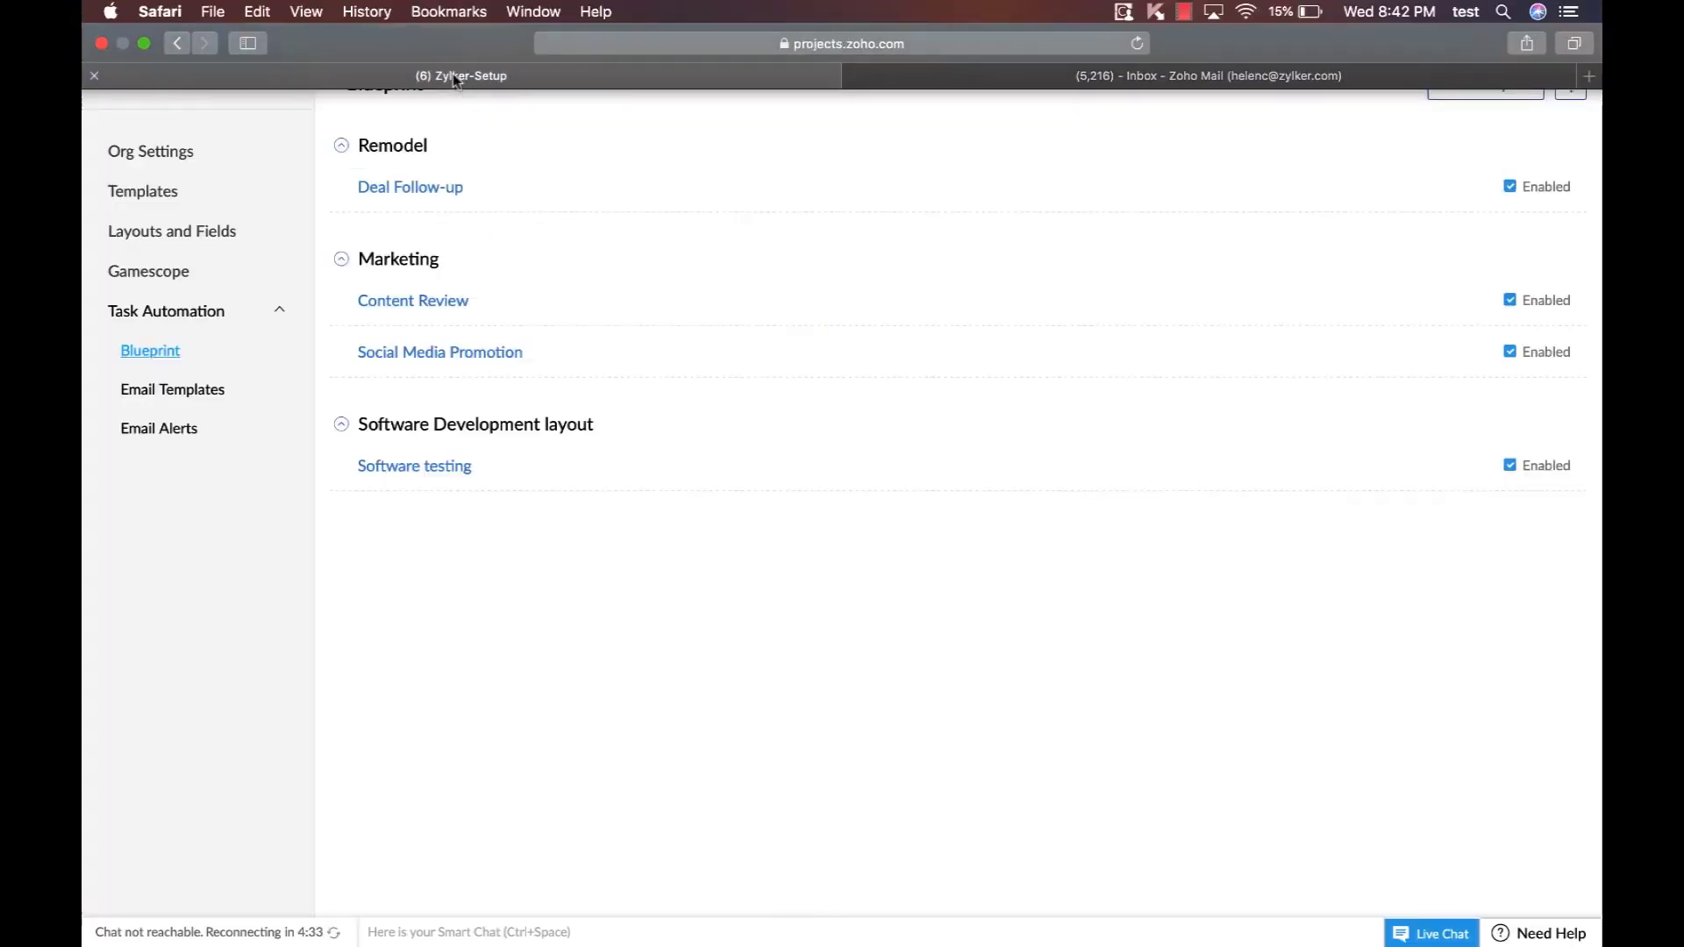
click(453, 466)
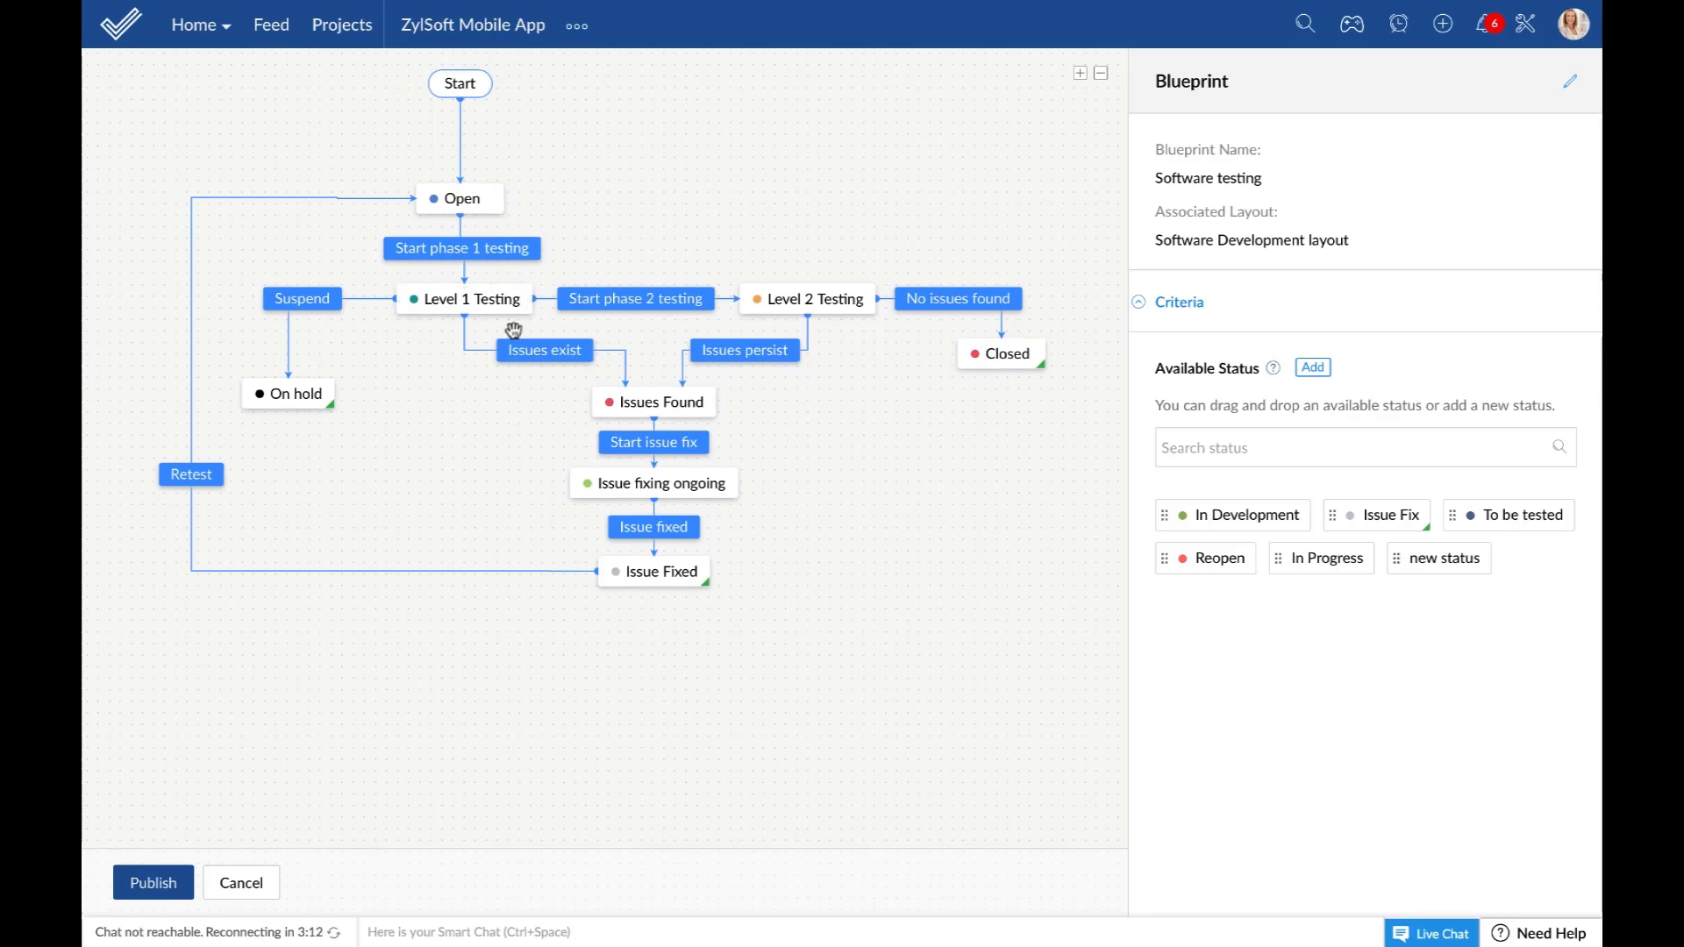
mouse_move(481, 321)
click(292, 295)
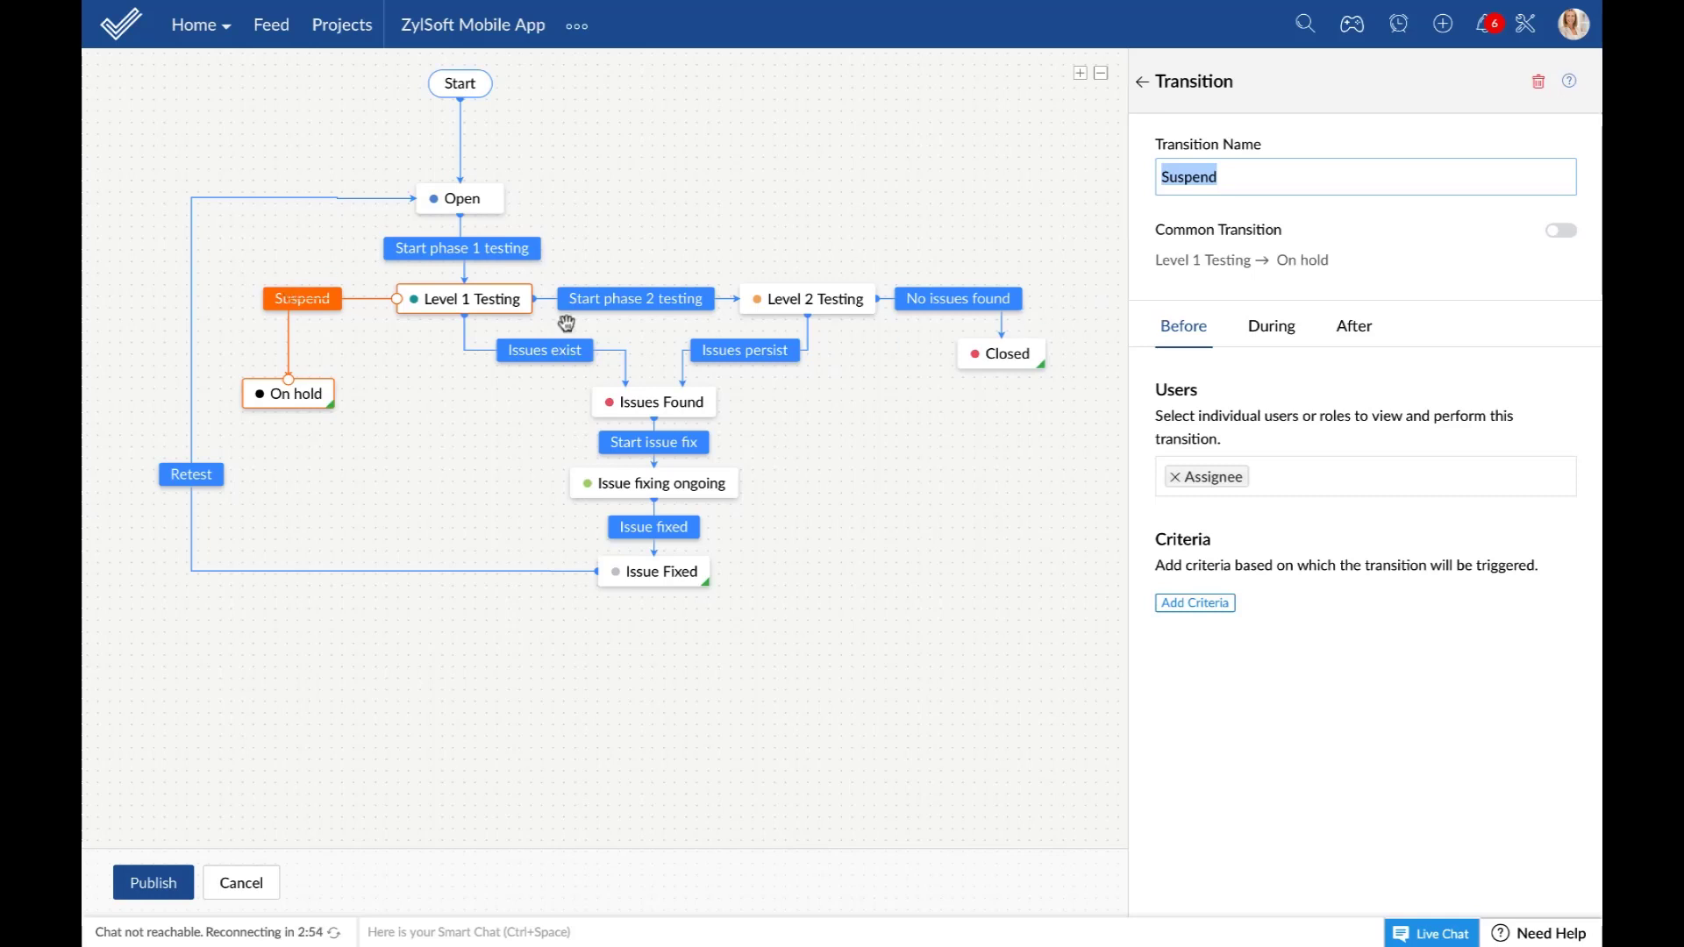
click(1563, 234)
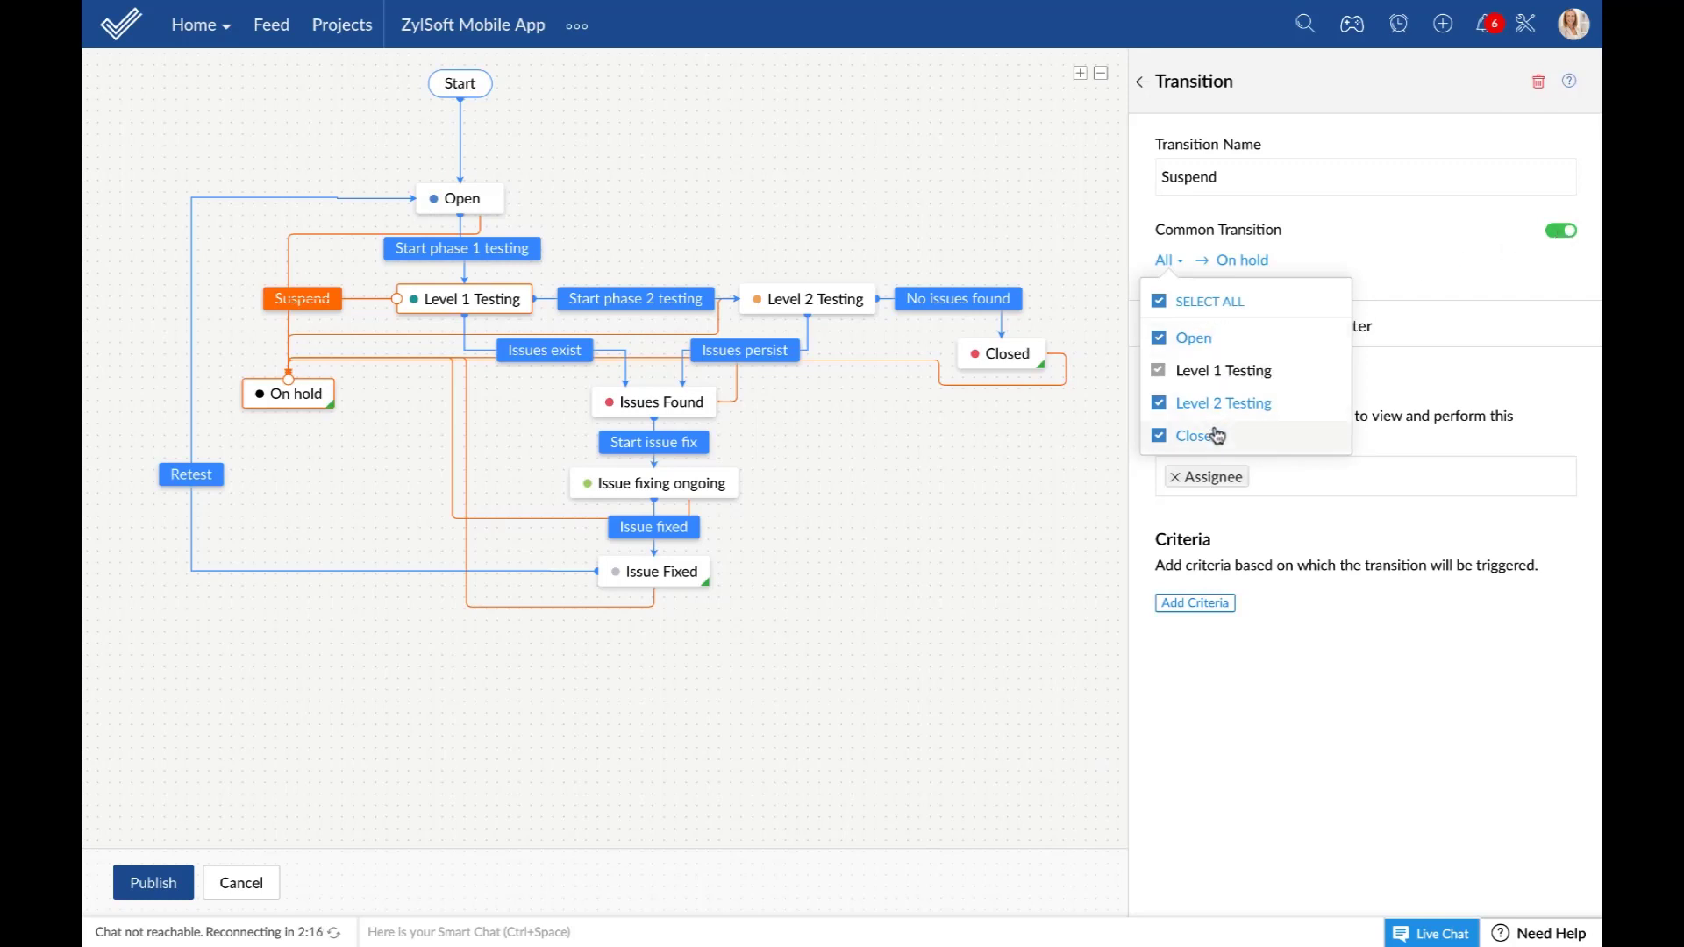
click(1162, 341)
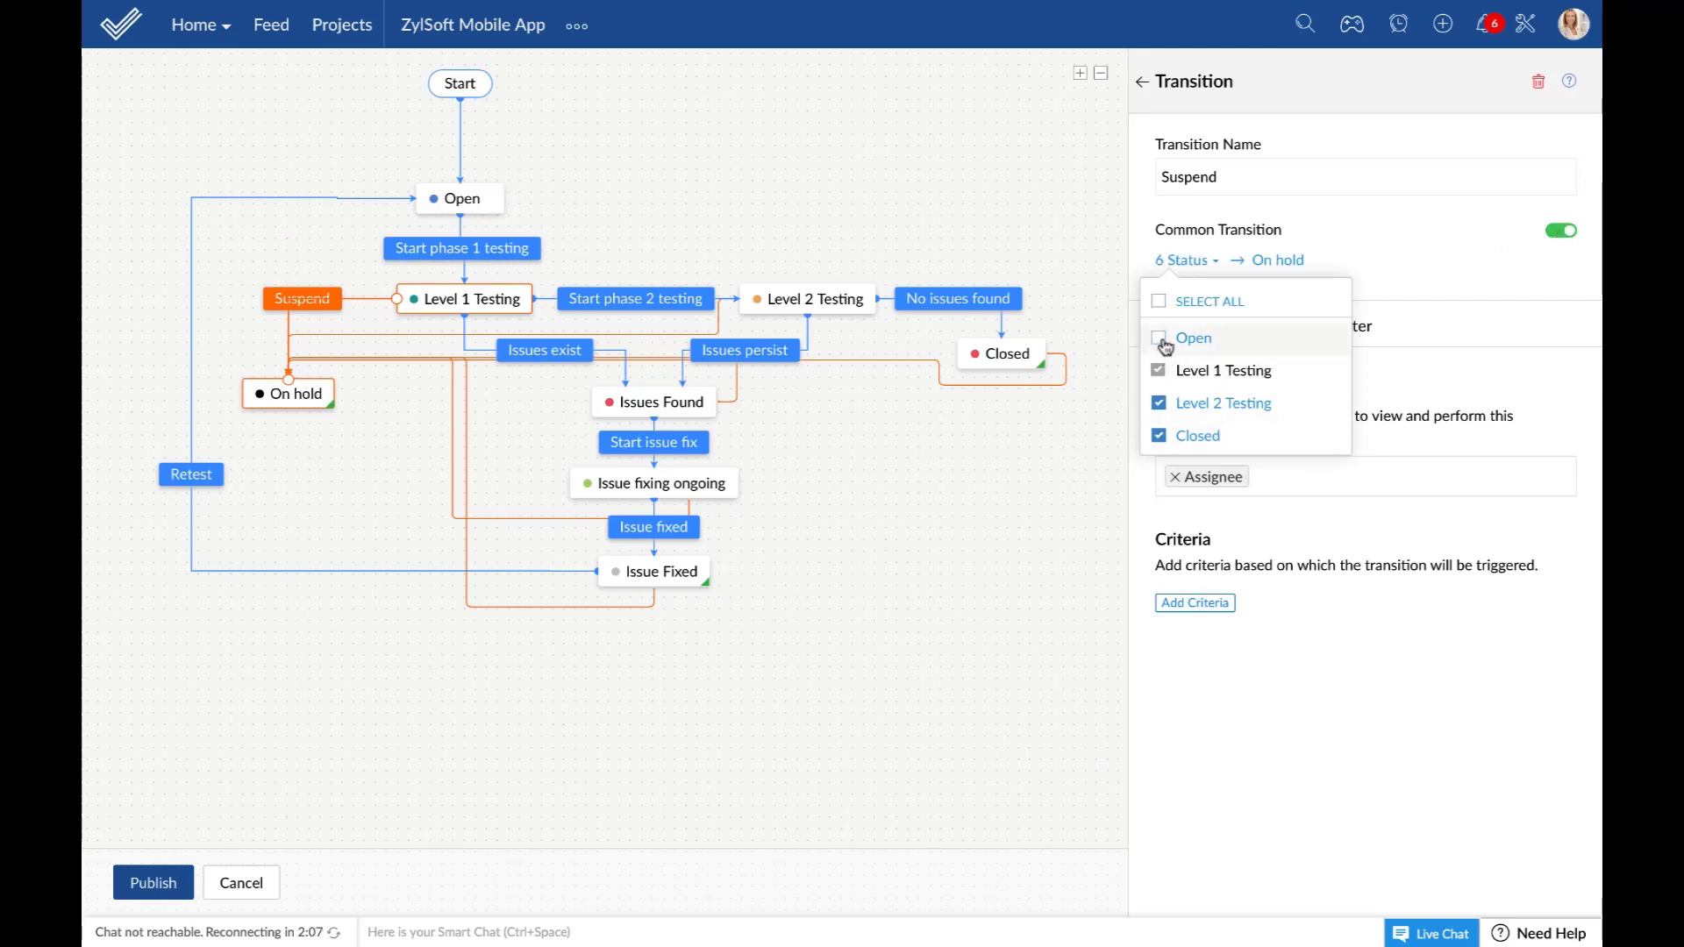
click(1425, 386)
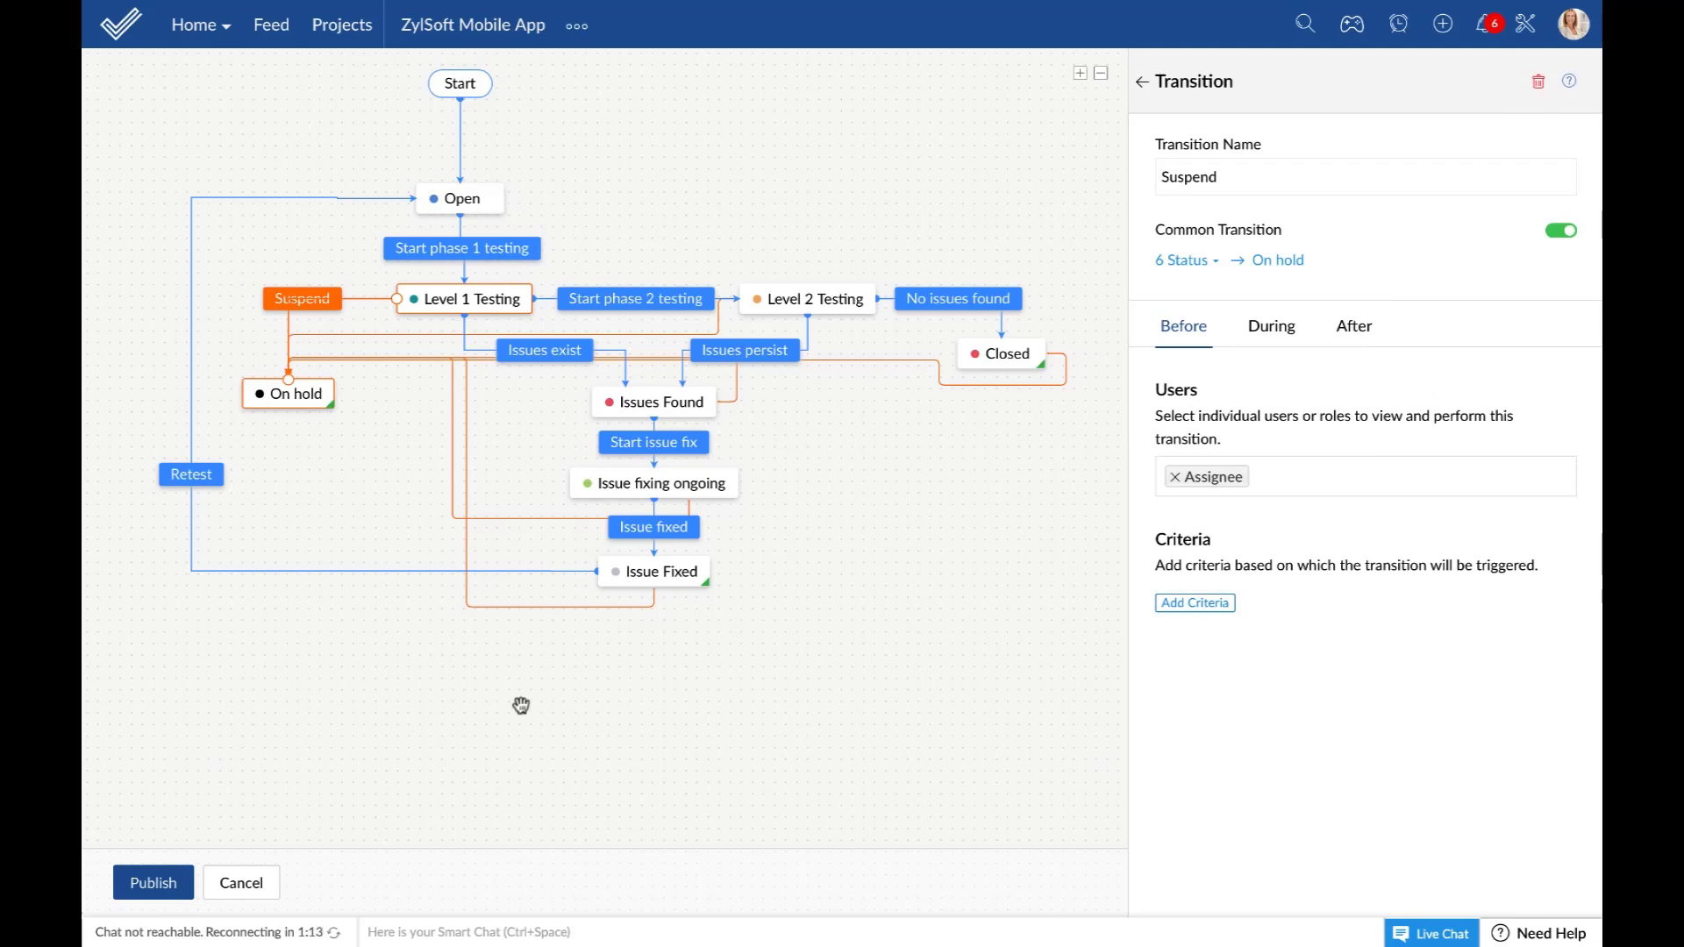
click(241, 883)
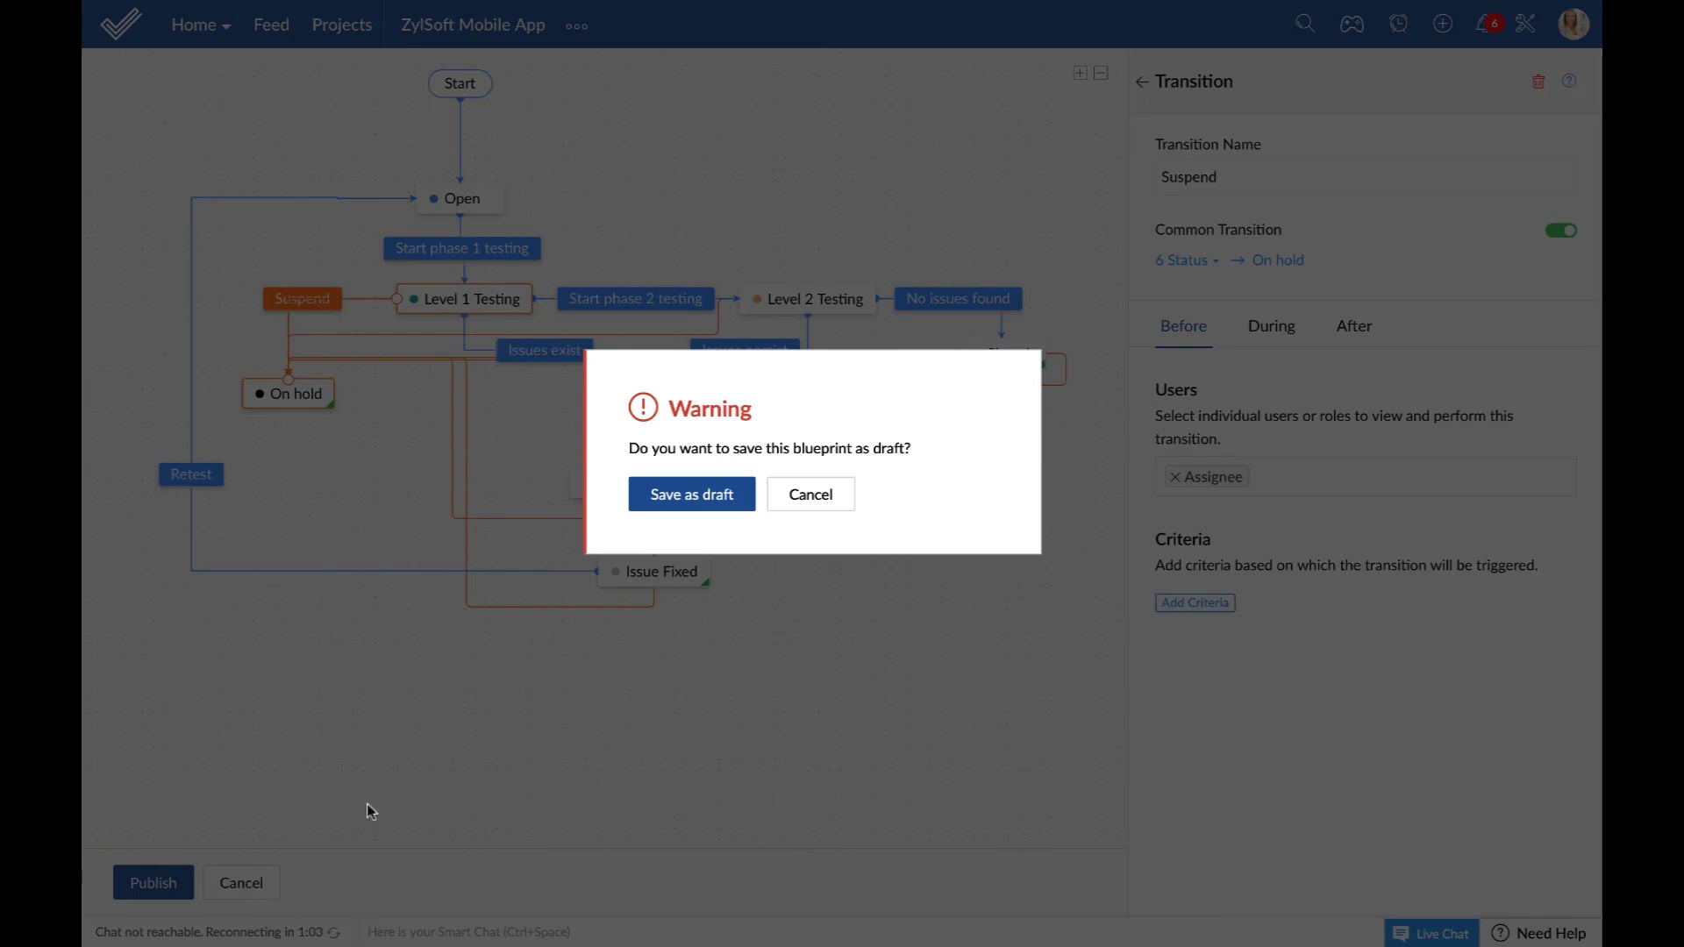
click(692, 496)
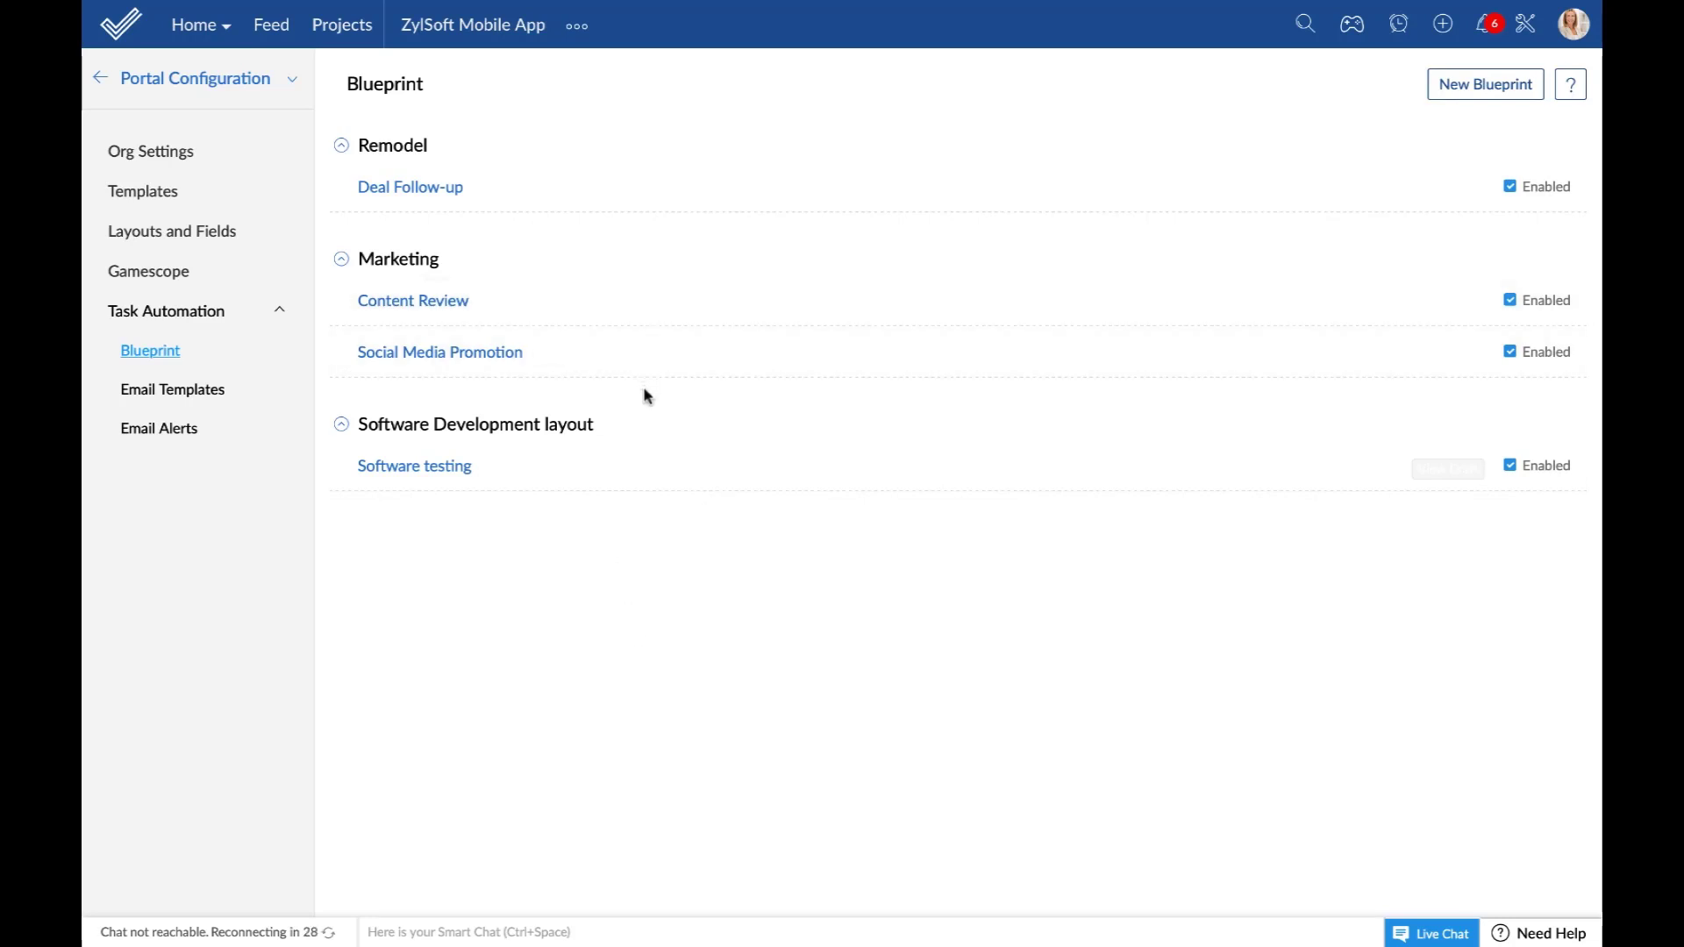
Move the Social Media Promotion blueprint above Content Review in the Marketing layout and disable it for new tasks.
mouse_move(631, 348)
drag(631, 348, 634, 294)
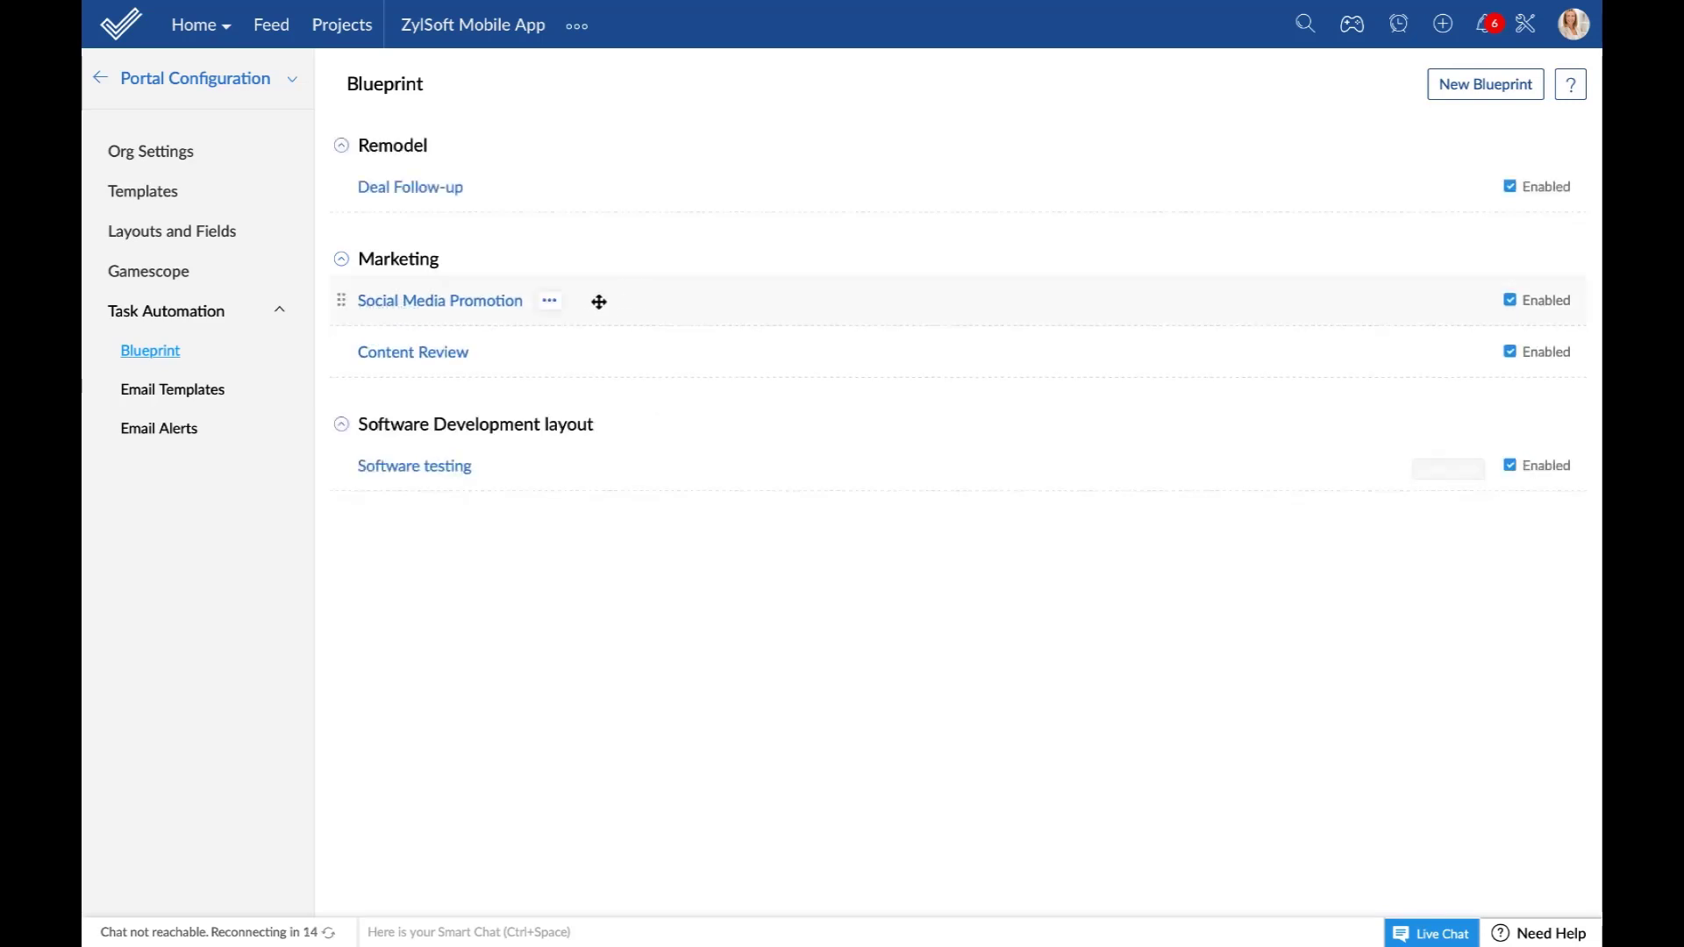
click(550, 303)
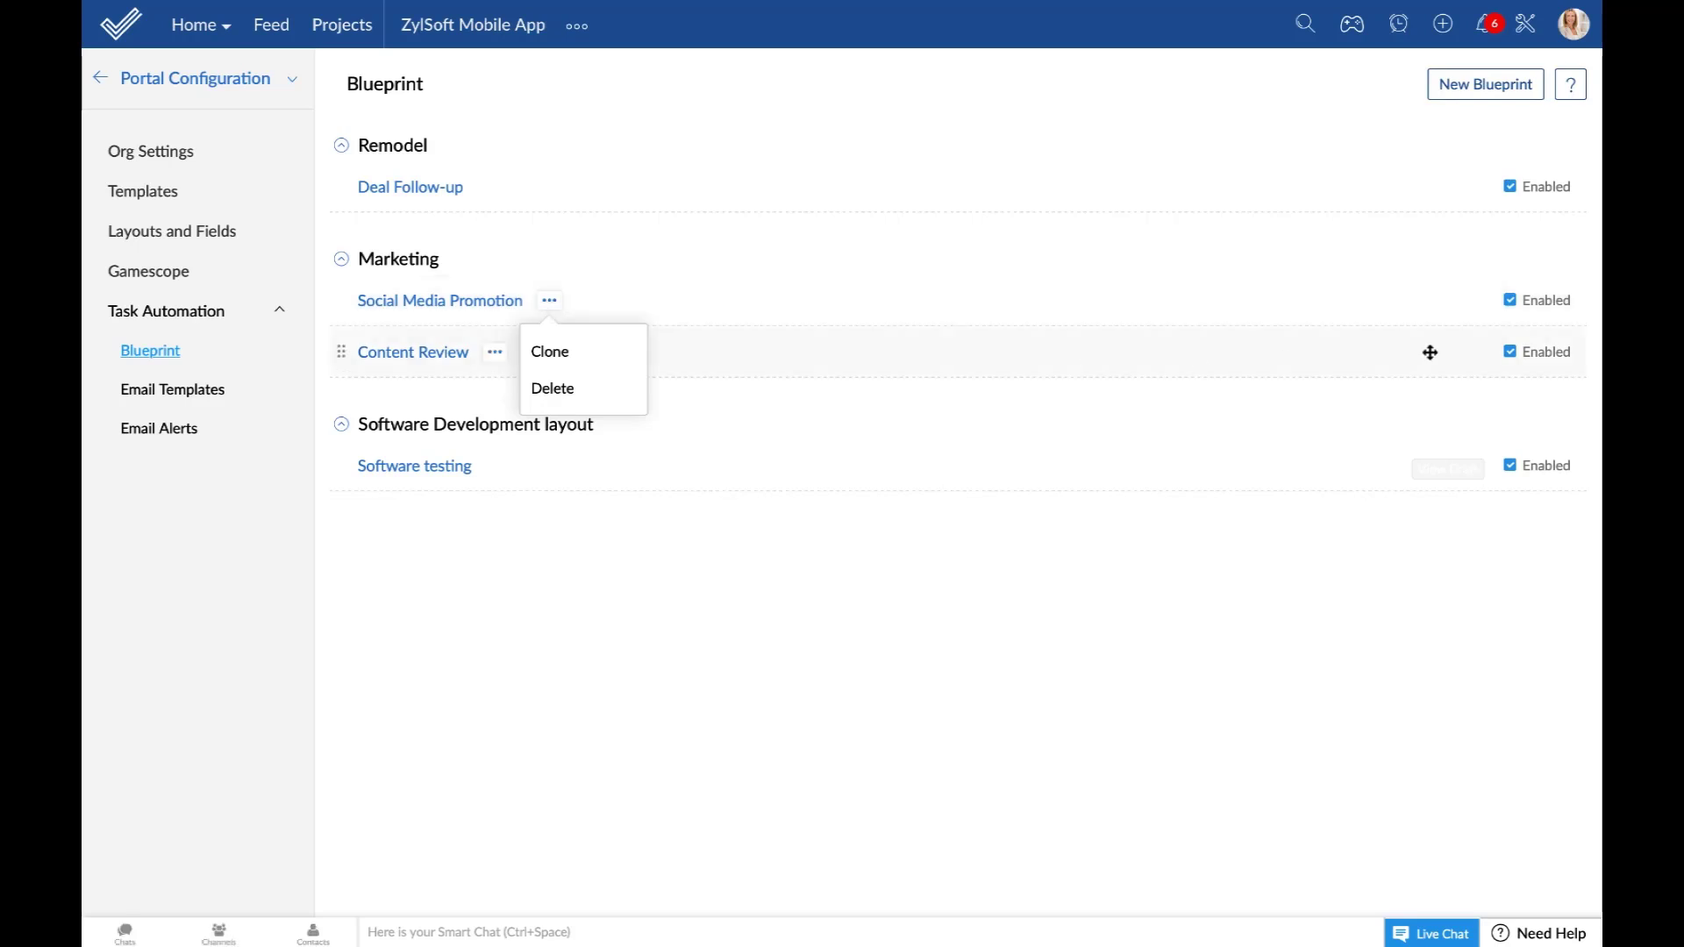
click(1511, 301)
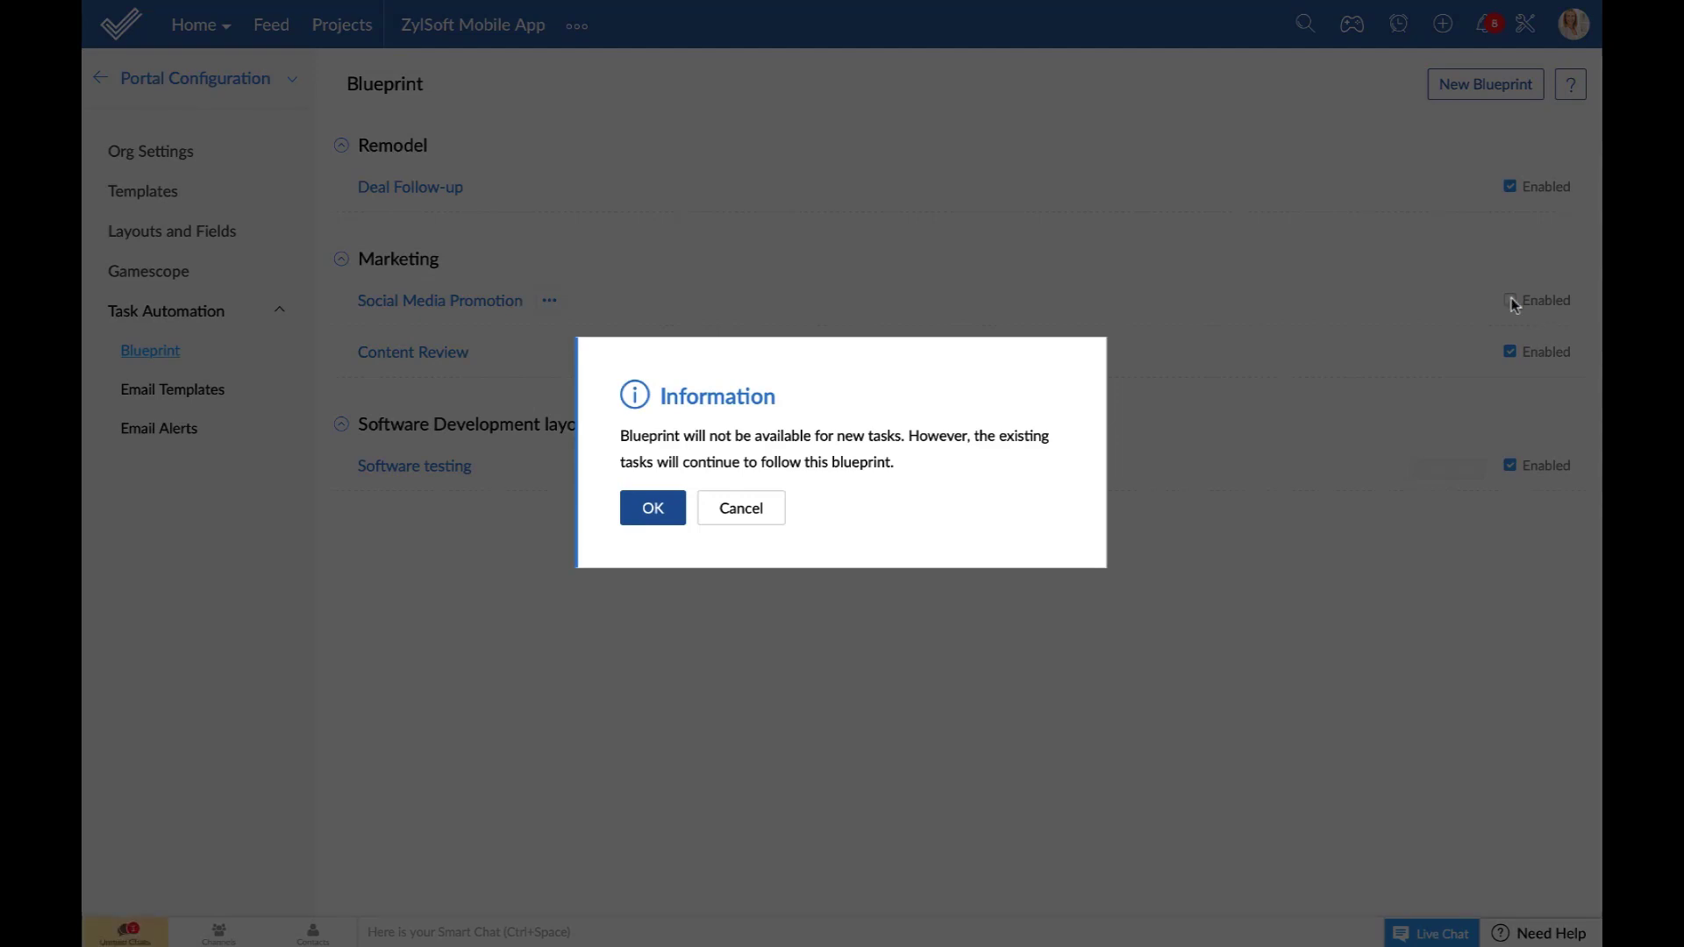
click(651, 521)
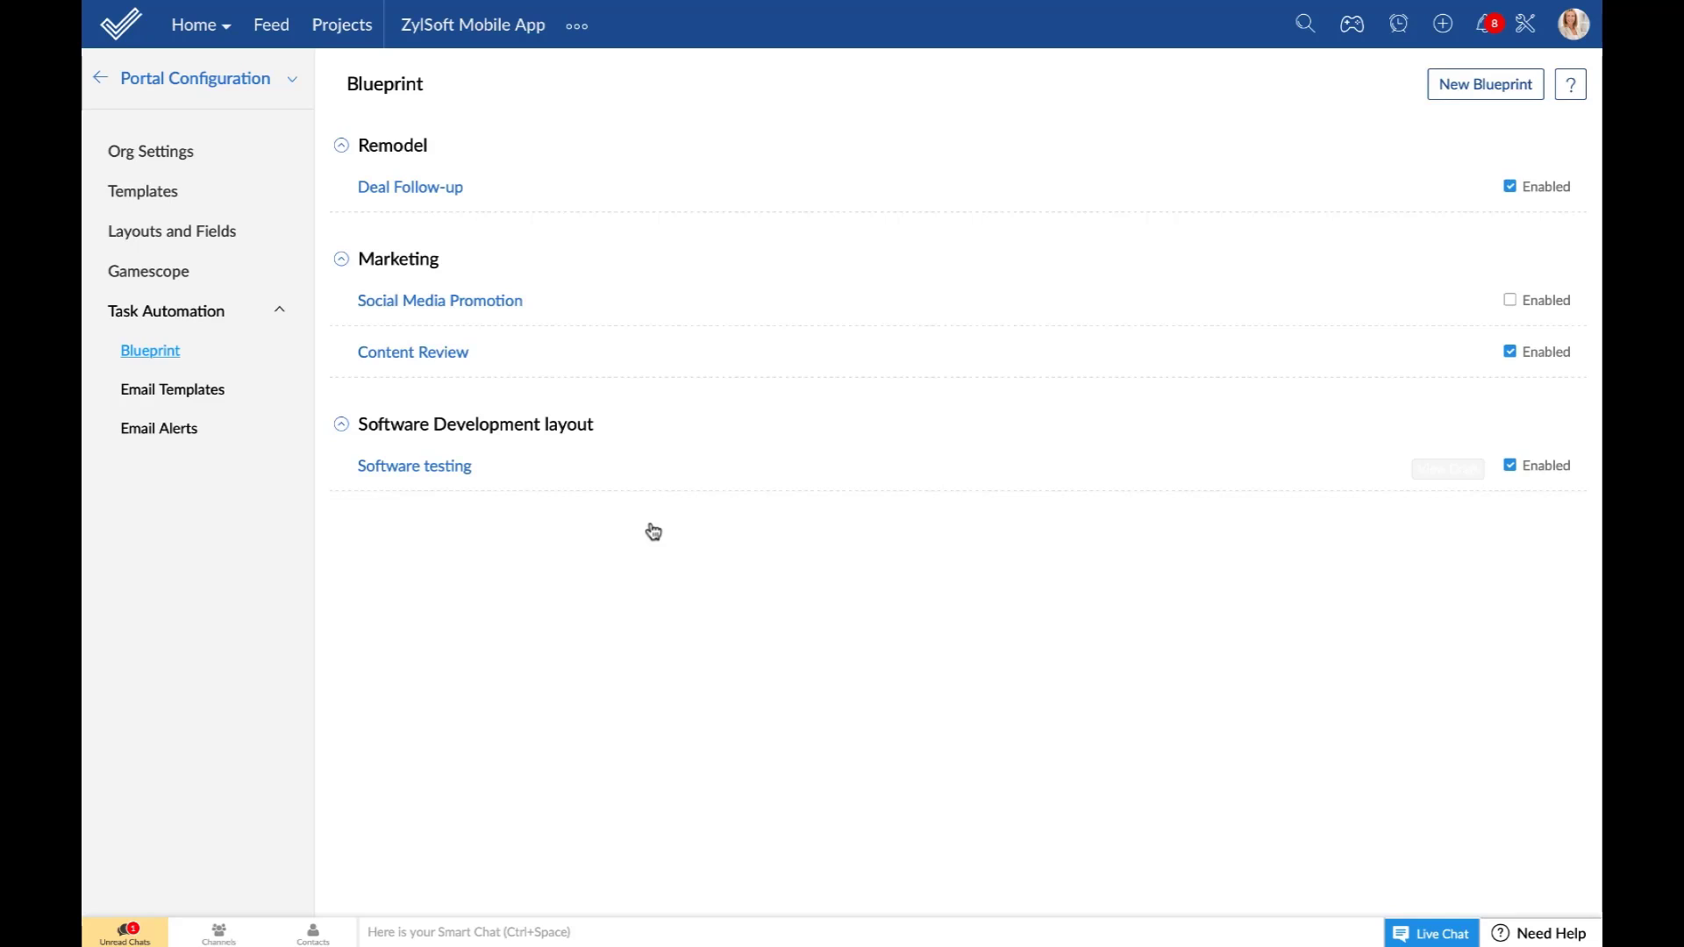
click(102, 81)
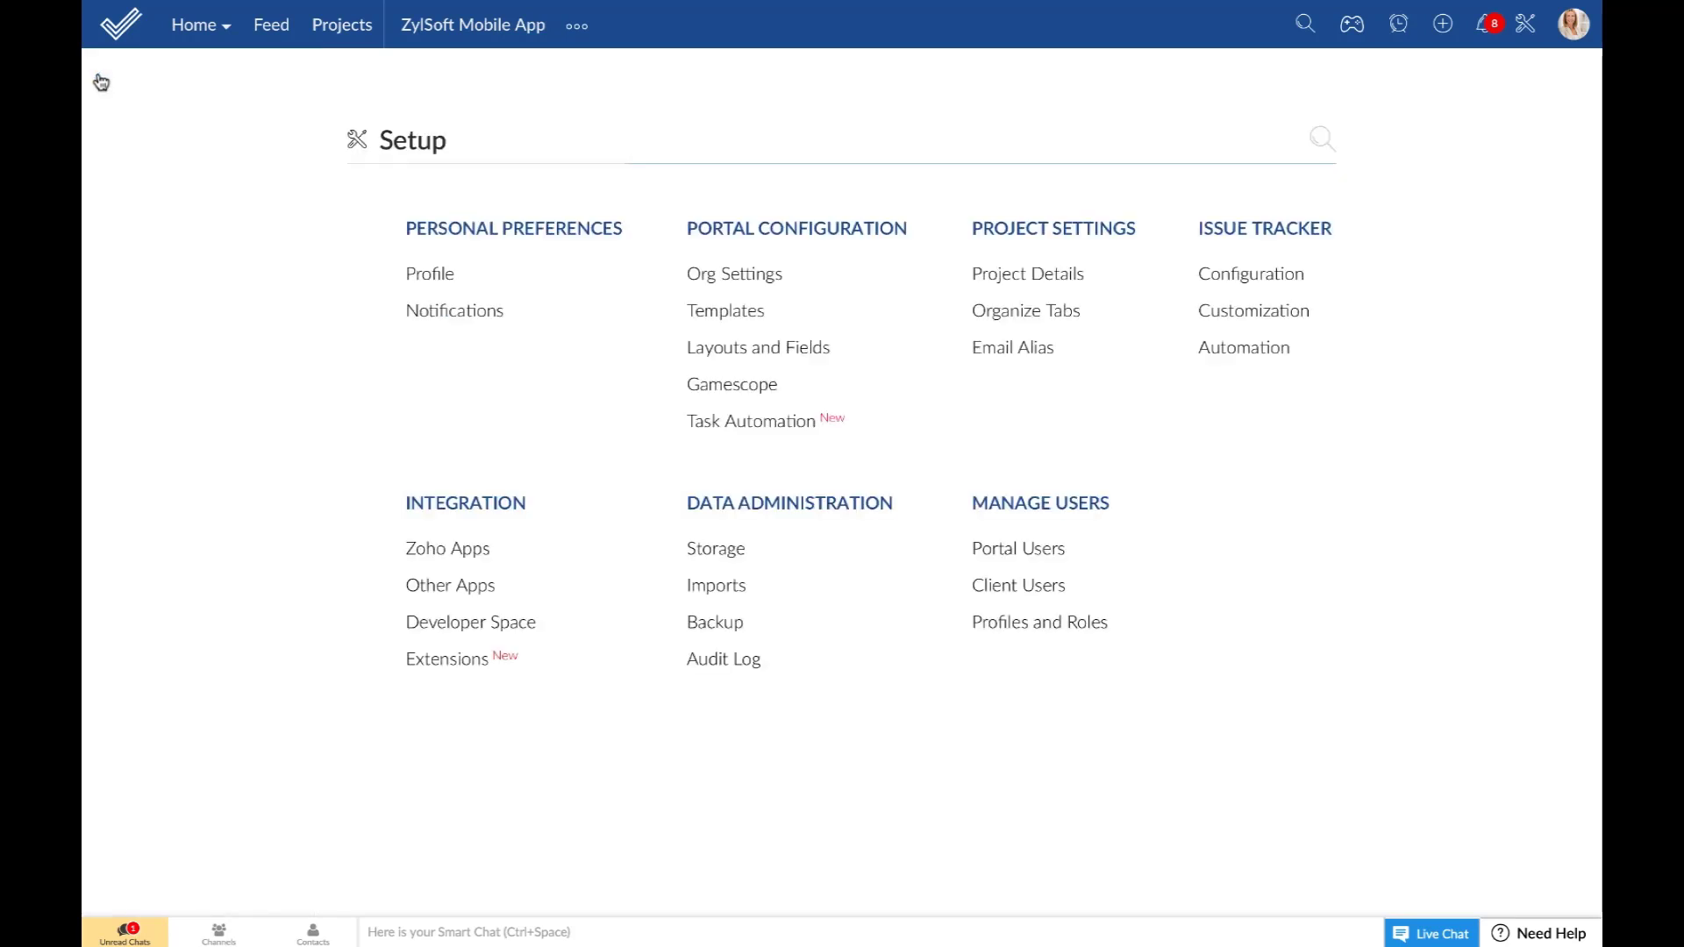